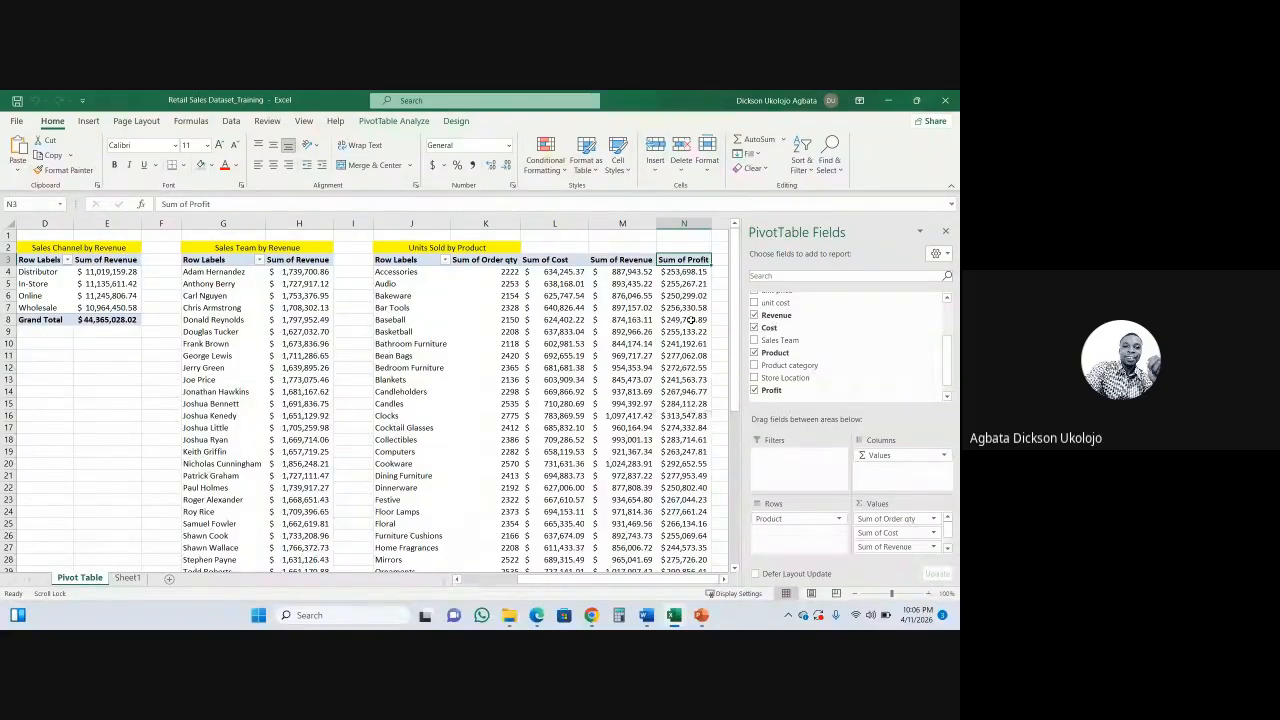
- Examine the Sum of Profit and Sum of Revenue columns of the Units Sold by Product pivot table
{"action": "left_click", "coordinate": [694, 223]}
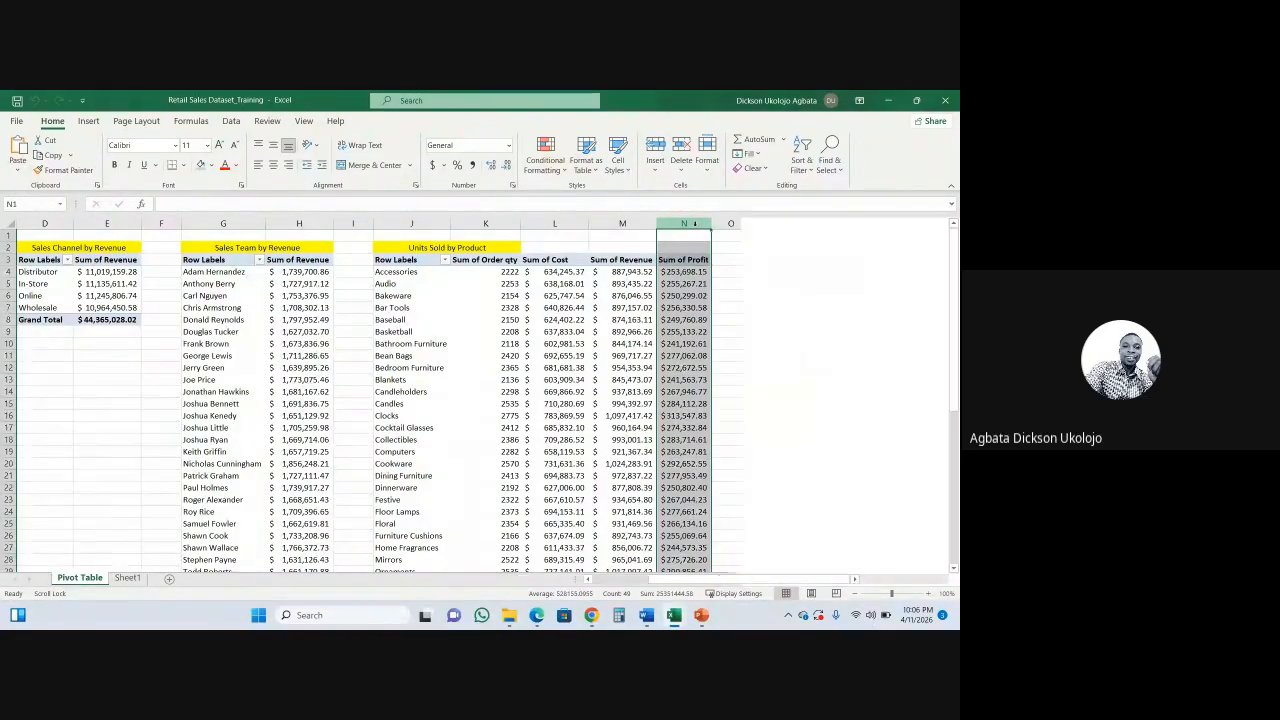
{"action": "left_click", "coordinate": [683, 271]}
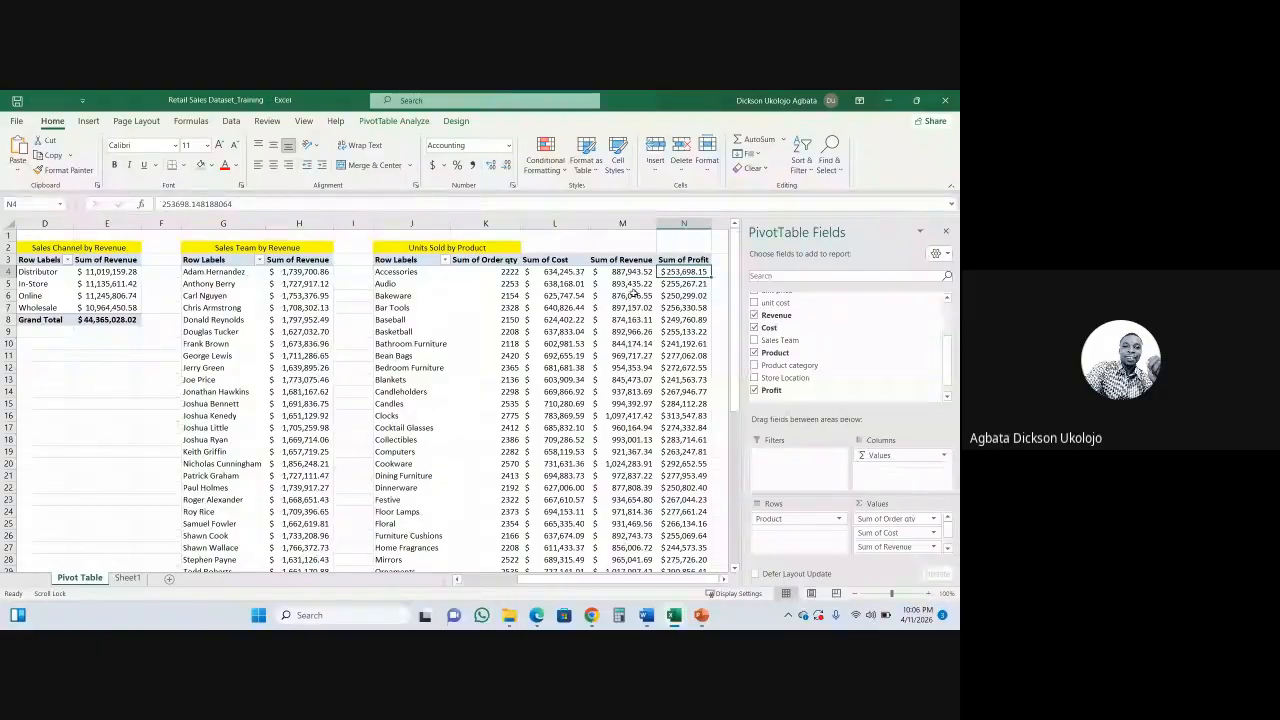
{"action": "mouse_move", "coordinate": [633, 293]}
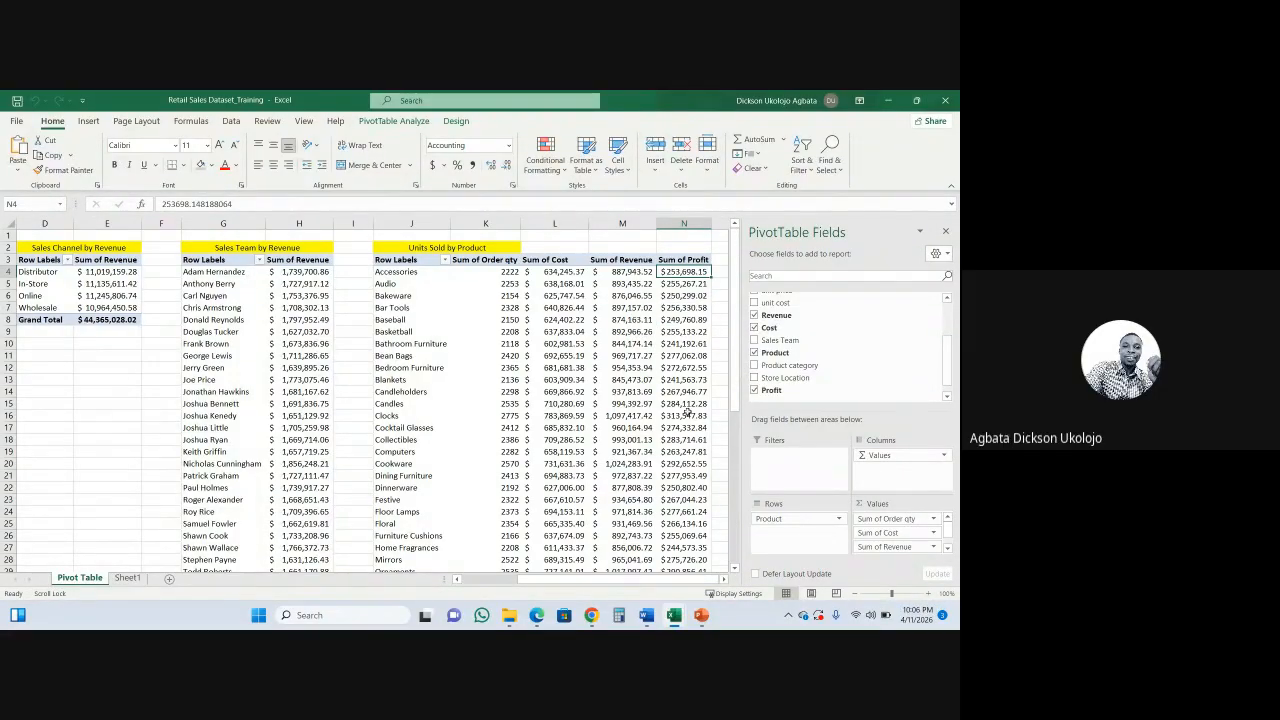
{"action": "mouse_move", "coordinate": [596, 356]}
{"action": "left_click", "coordinate": [622, 331]}
{"action": "left_click", "coordinate": [684, 223]}
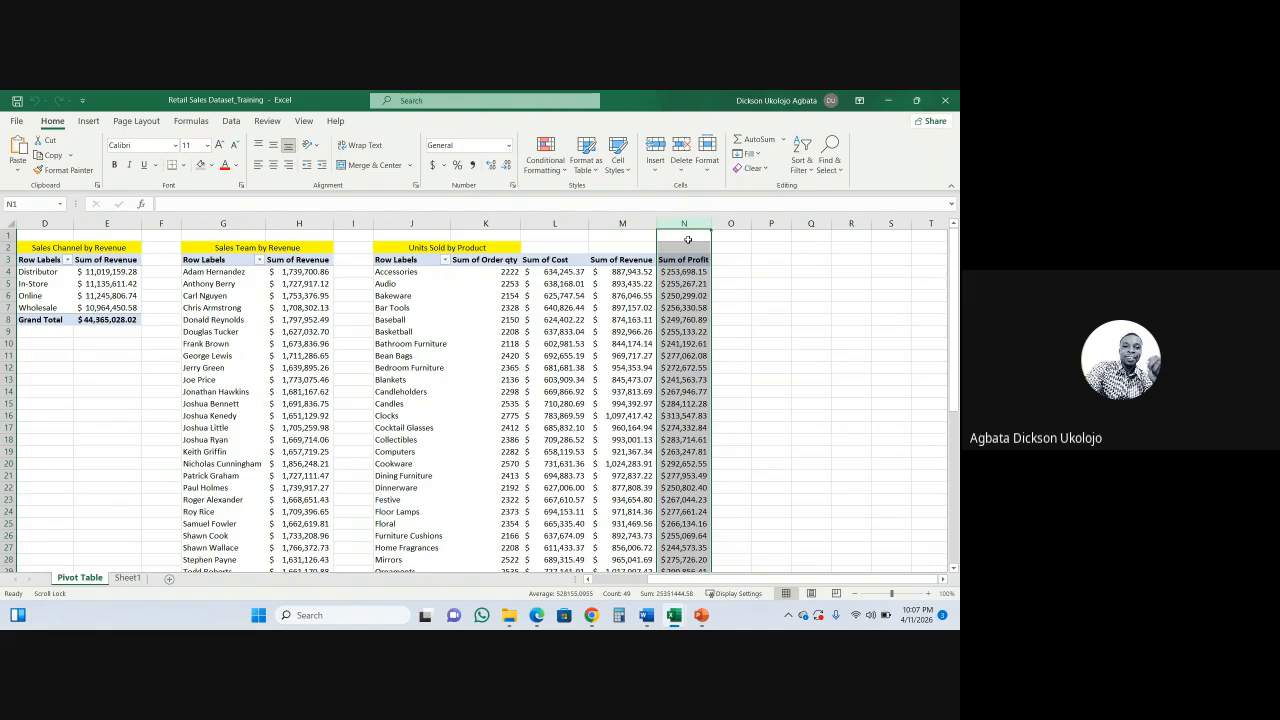
{"action": "mouse_move", "coordinate": [677, 297]}
{"action": "left_click", "coordinate": [695, 259]}
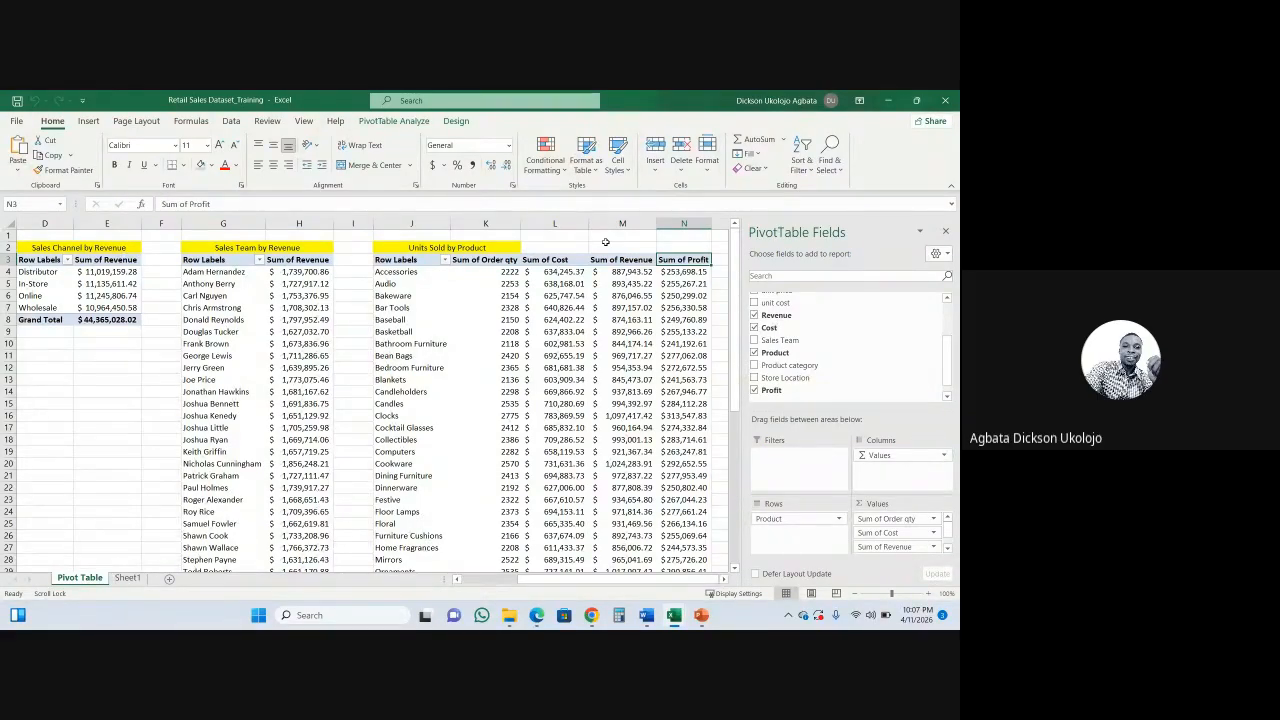
{"action": "left_click", "coordinate": [409, 258]}
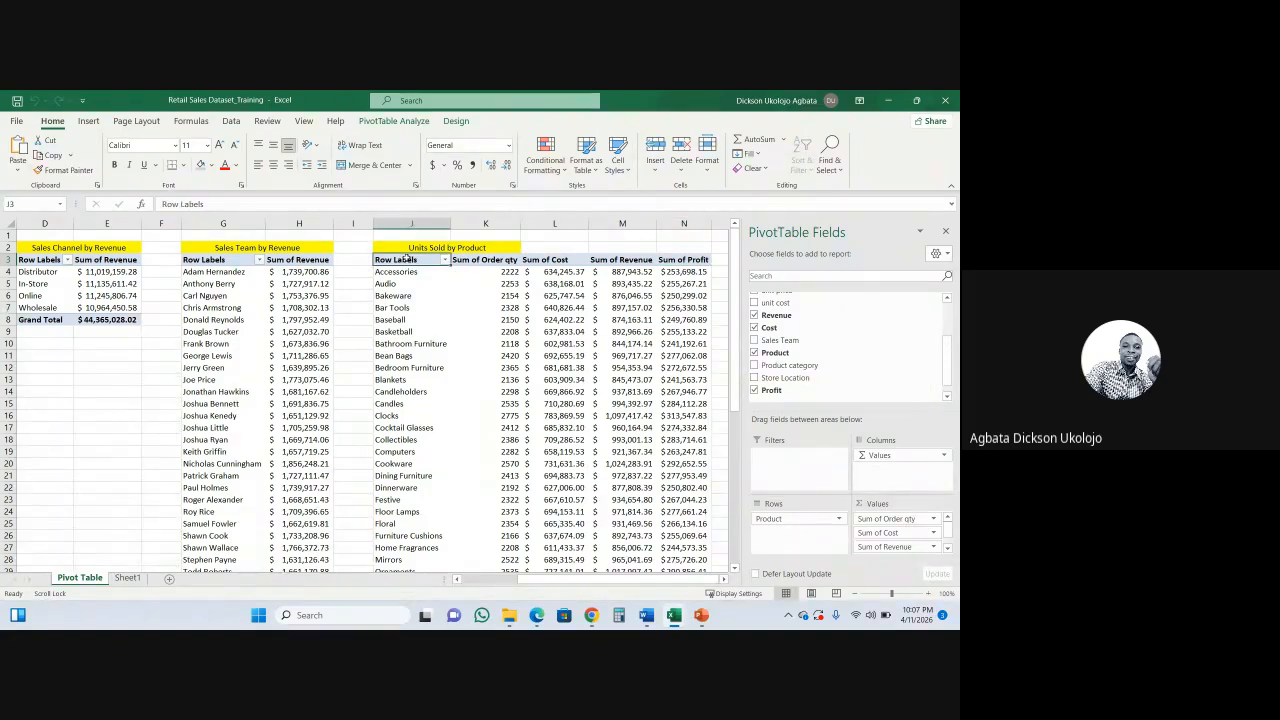
- Copy the whole Sales Team by Revenue pivot table and paste the copy at cell P3
{"action": "left_click", "coordinate": [193, 259]}
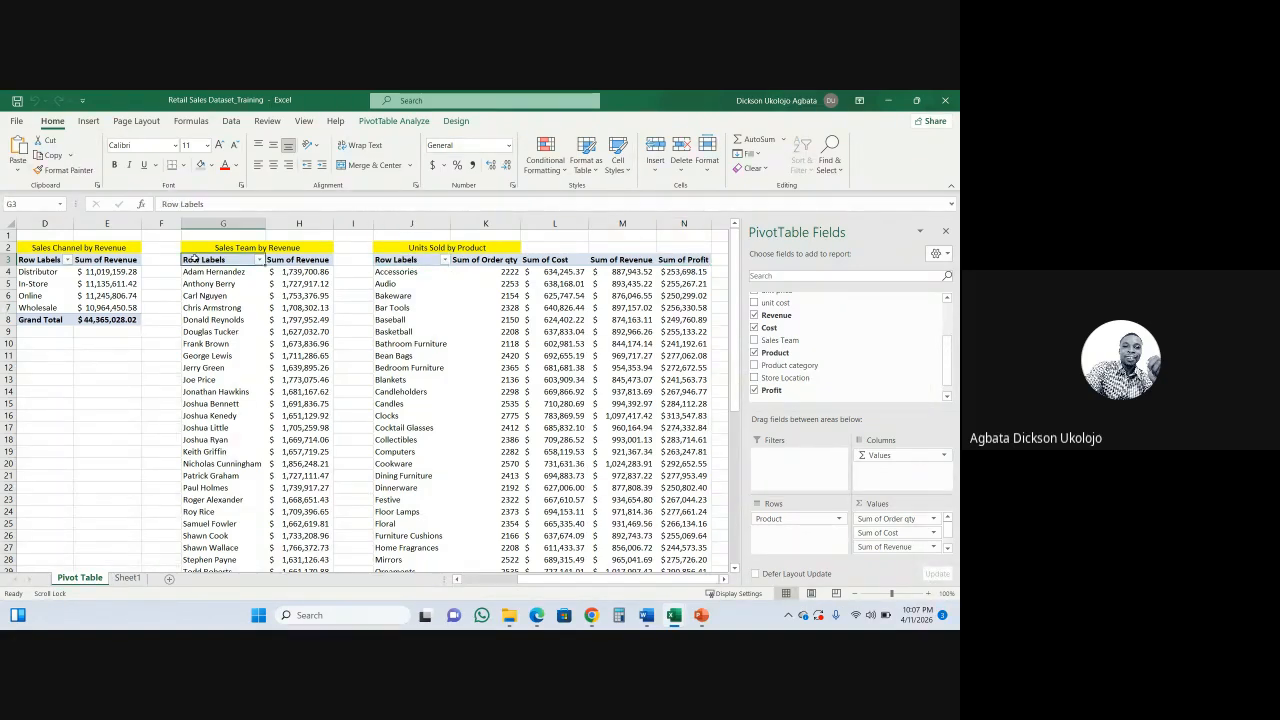
{"action": "key", "text": "ctrl+shift+Right"}
{"action": "key", "text": "ctrl+shift+Down"}
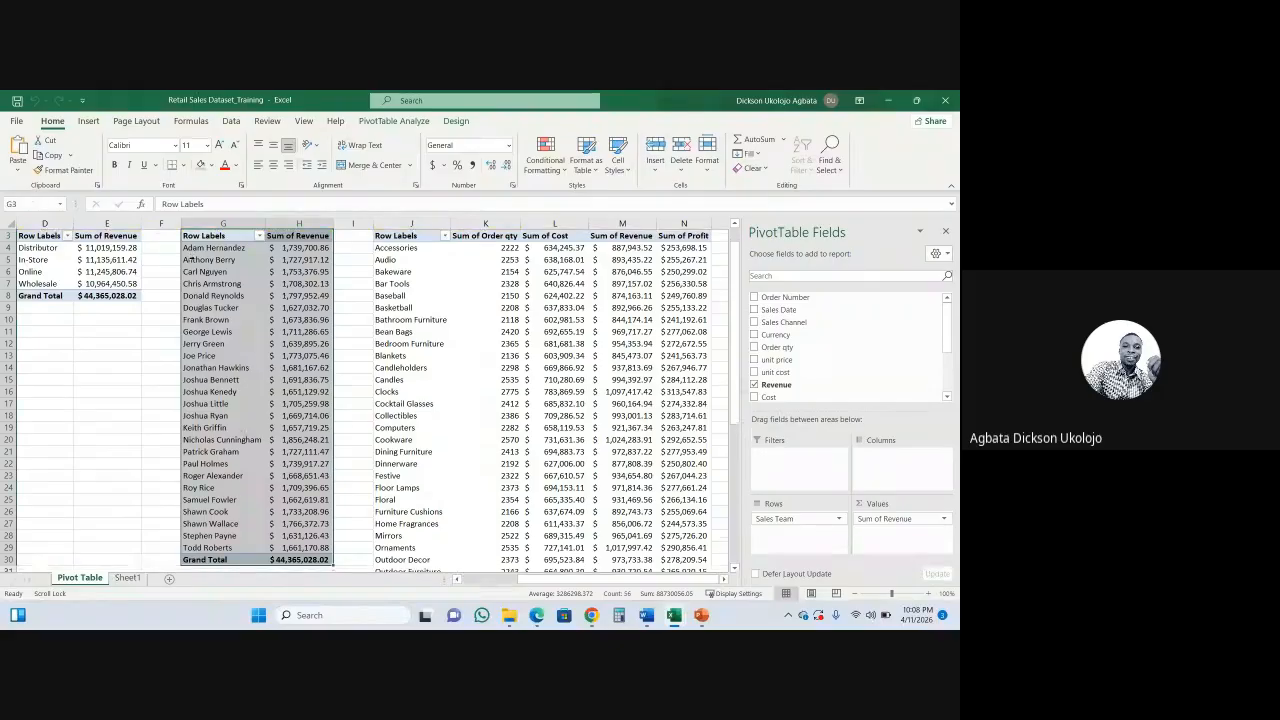
{"action": "key", "text": "ctrl+c"}
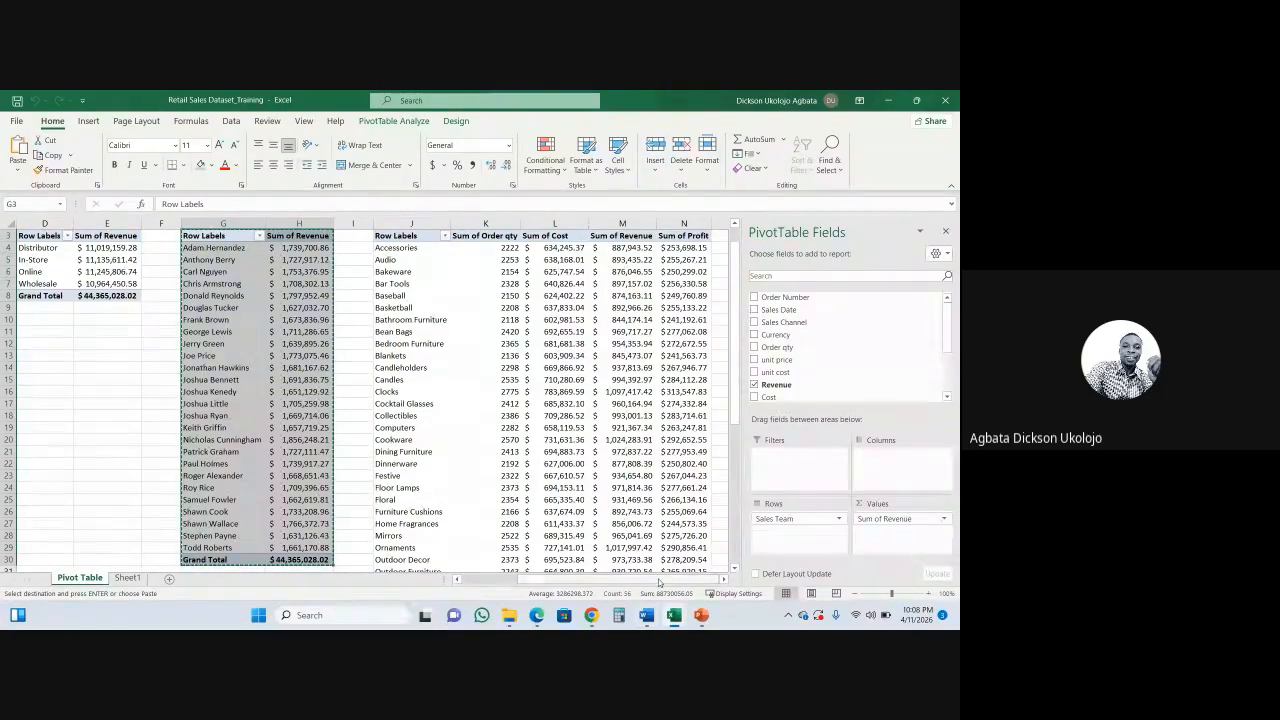
{"action": "left_click", "coordinate": [725, 581]}
{"action": "left_click", "coordinate": [725, 581]}
{"action": "left_click", "coordinate": [725, 581]}
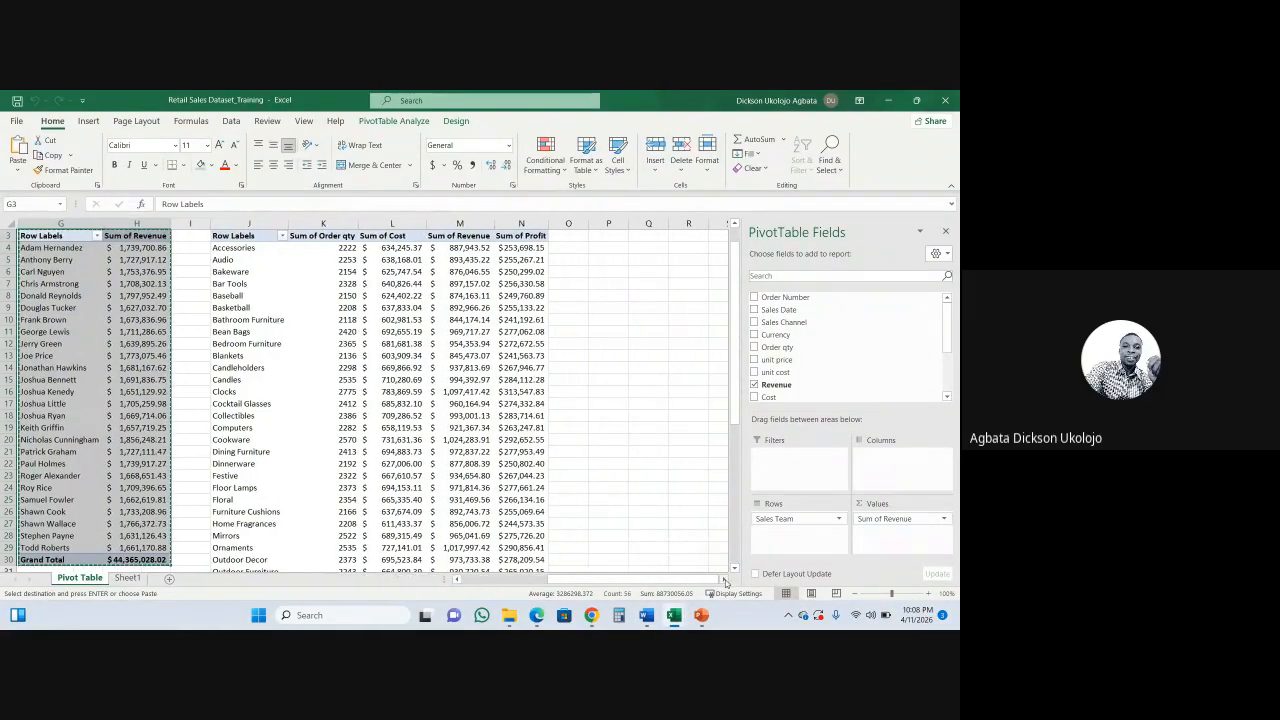
{"action": "left_click_drag", "start_coordinate": [735, 366], "coordinate": [740, 312]}
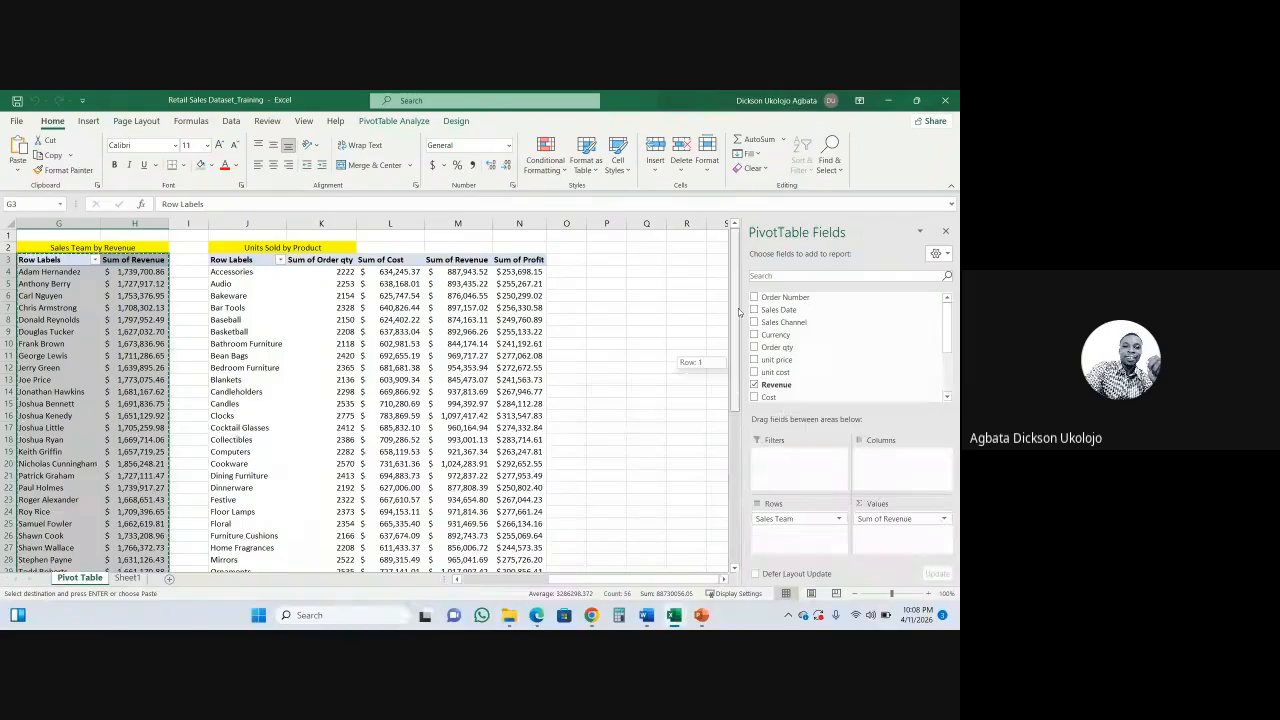
{"action": "left_click", "coordinate": [616, 261]}
{"action": "key", "text": "ctrl+v"}
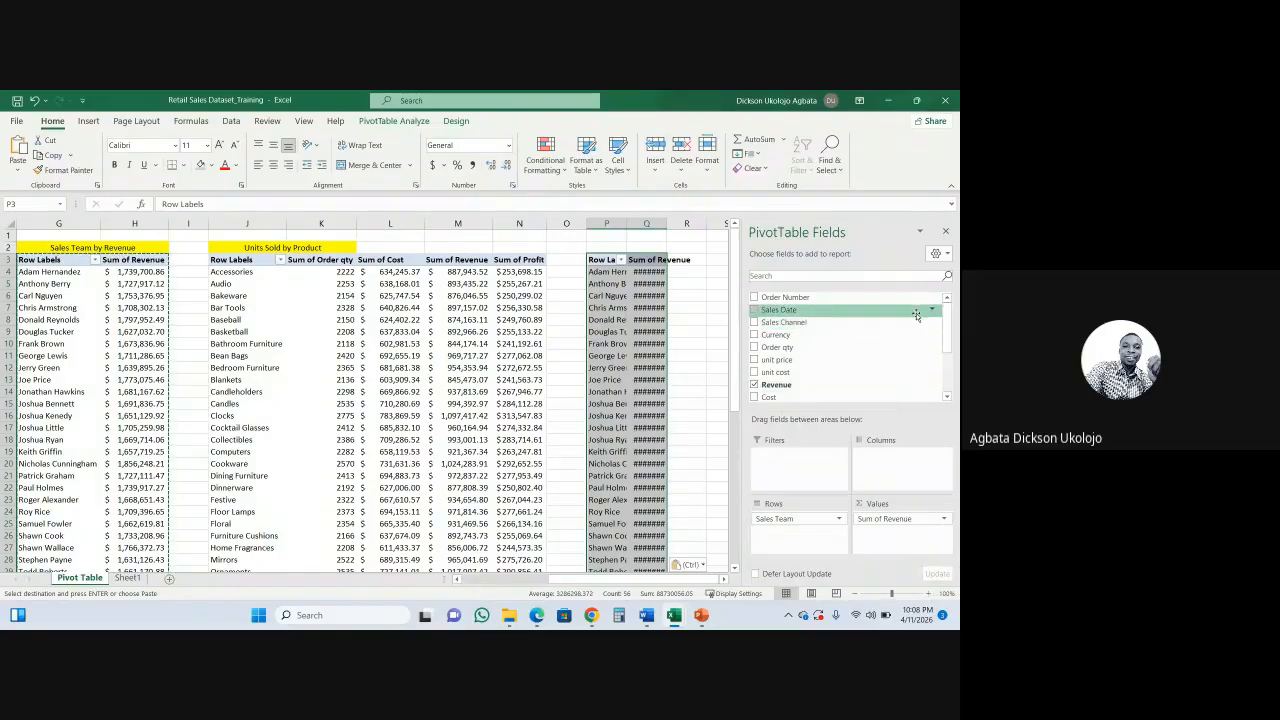
- Replace Sales Team with Product category as the row field of the pasted pivot table
{"action": "left_click_drag", "start_coordinate": [946, 323], "coordinate": [947, 376]}
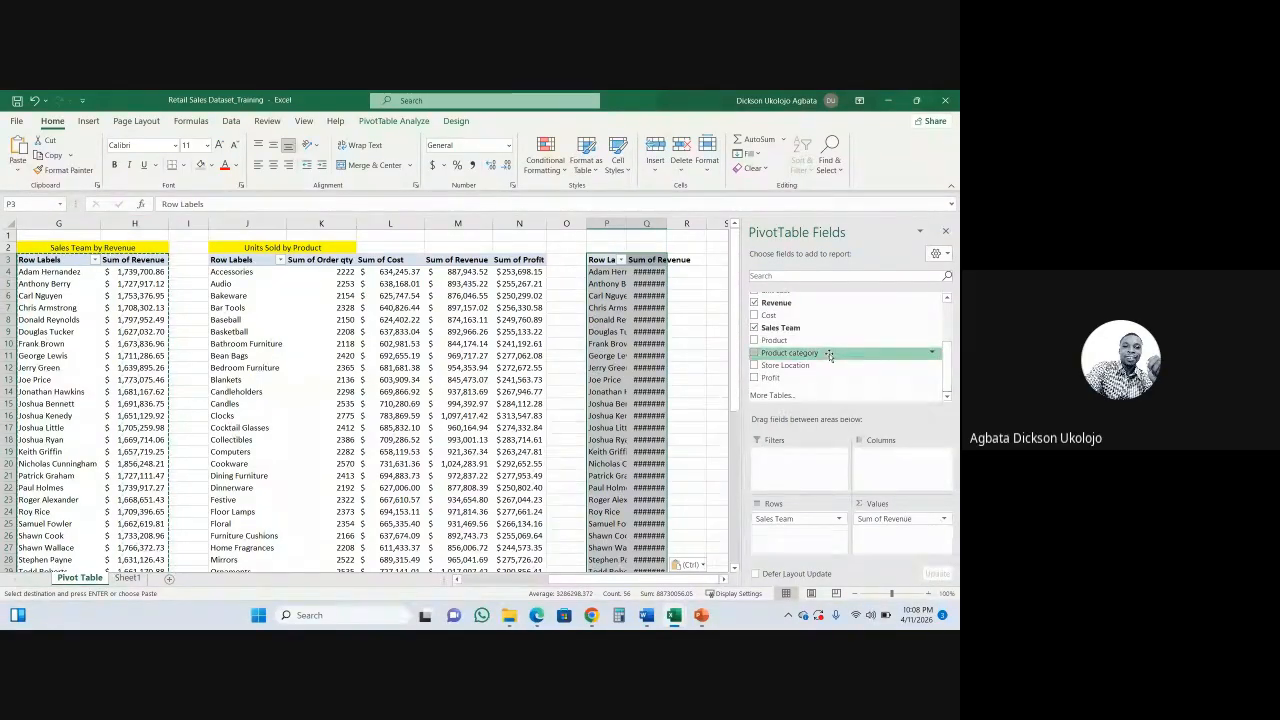
{"action": "left_click_drag", "start_coordinate": [829, 353], "coordinate": [844, 280]}
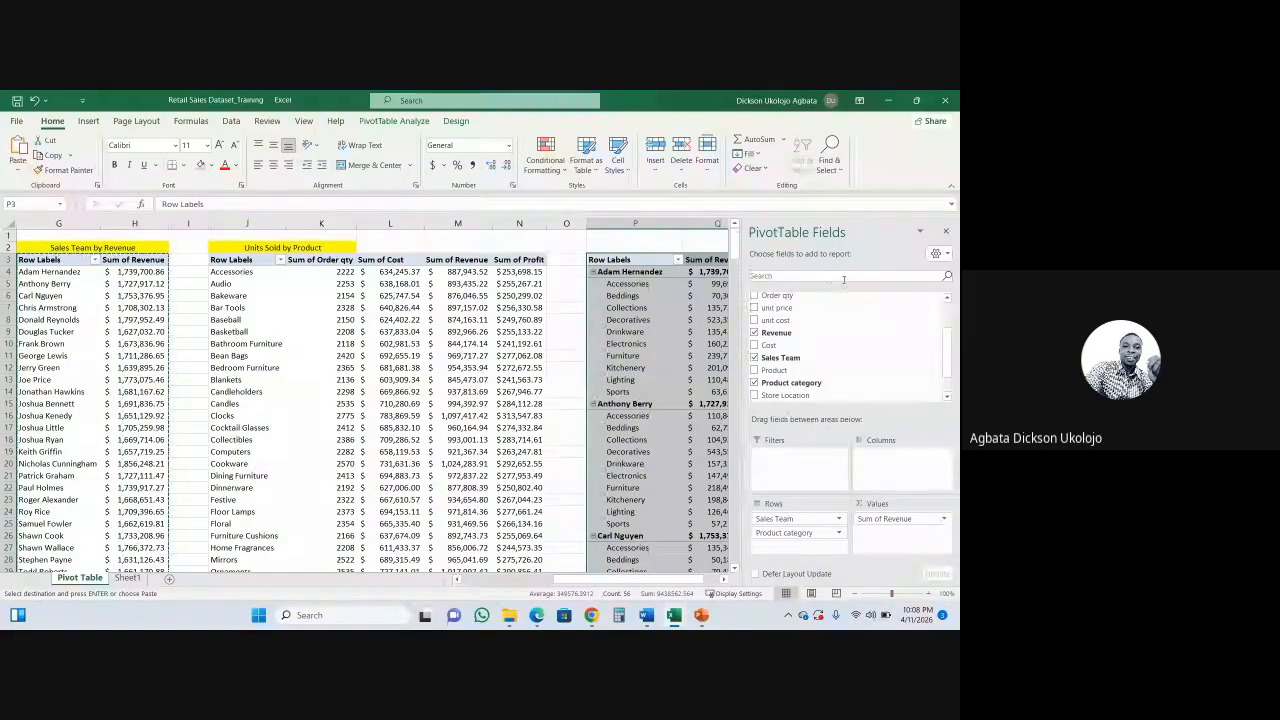
{"action": "left_click_drag", "start_coordinate": [800, 520], "coordinate": [835, 415]}
{"action": "left_click", "coordinate": [648, 523]}
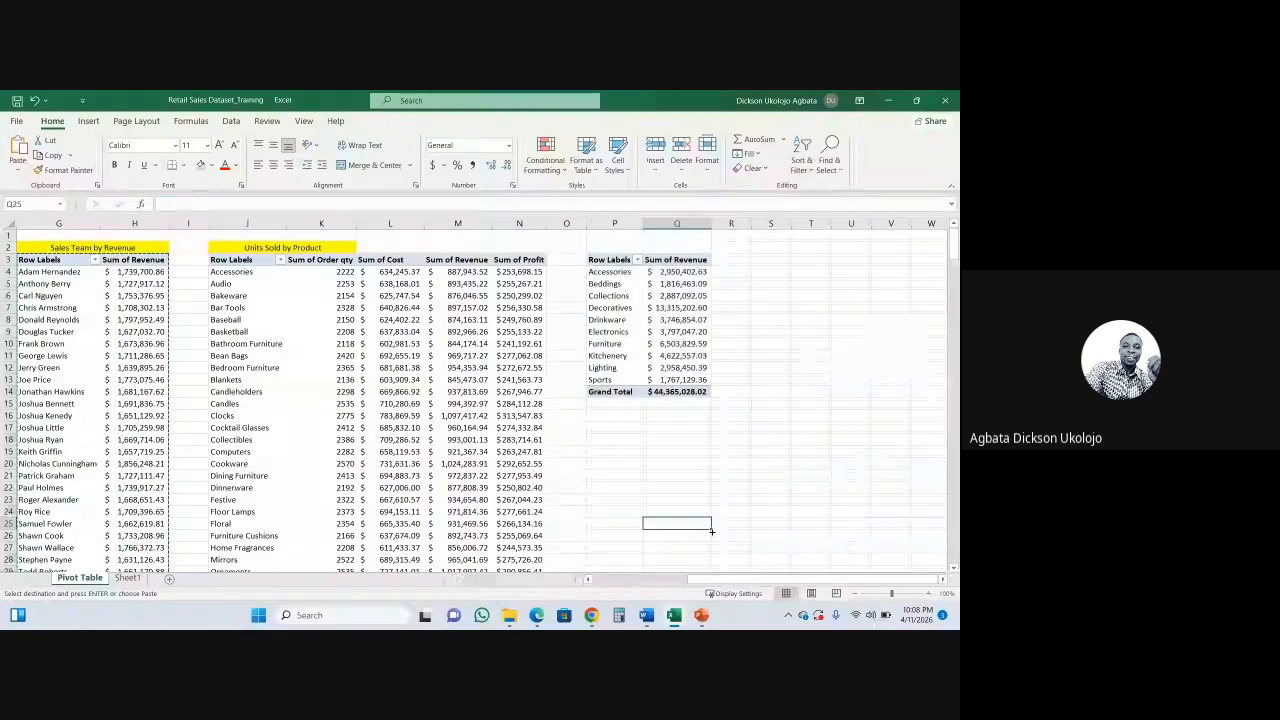
{"action": "left_click", "coordinate": [794, 353]}
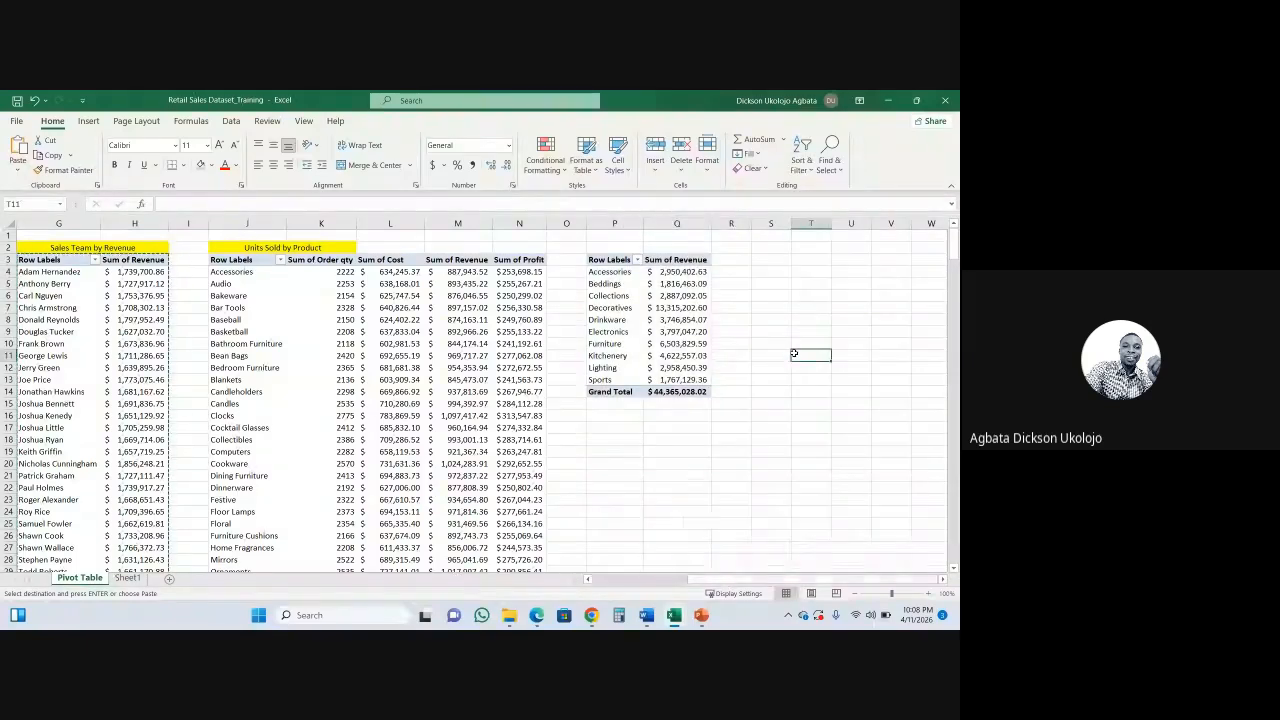
{"action": "left_click", "coordinate": [679, 259]}
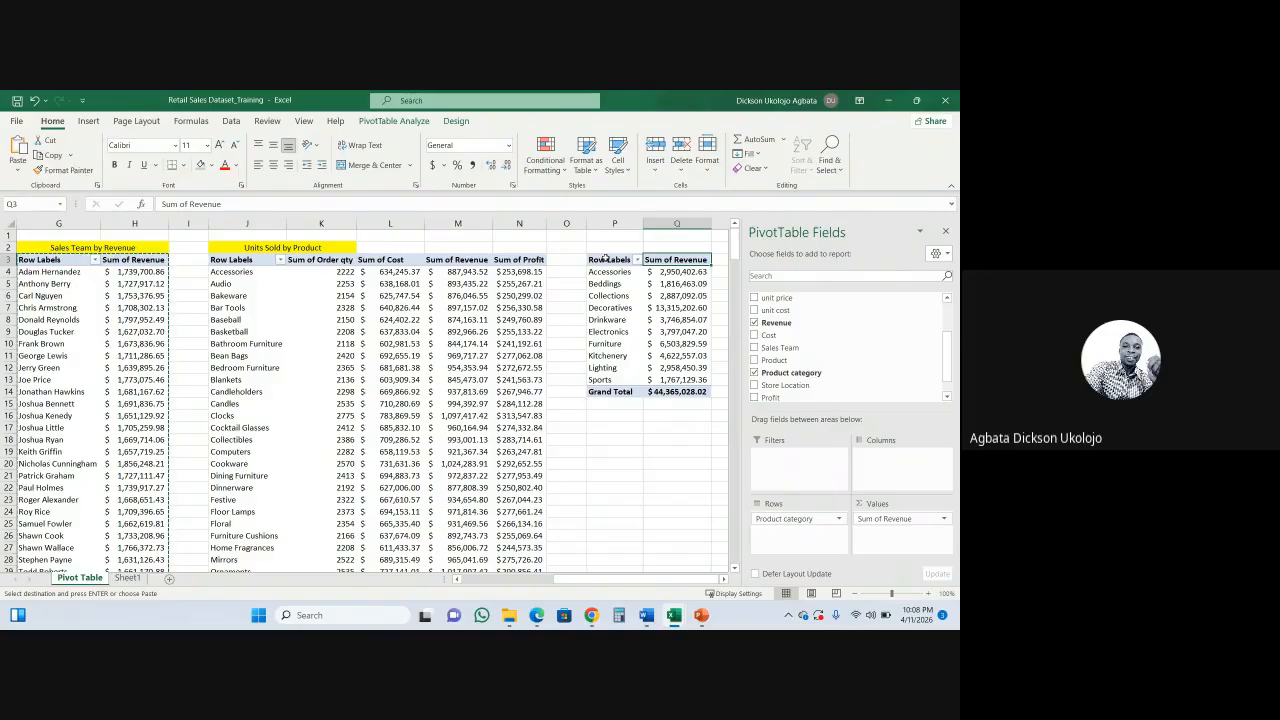
{"action": "left_click", "coordinate": [617, 488]}
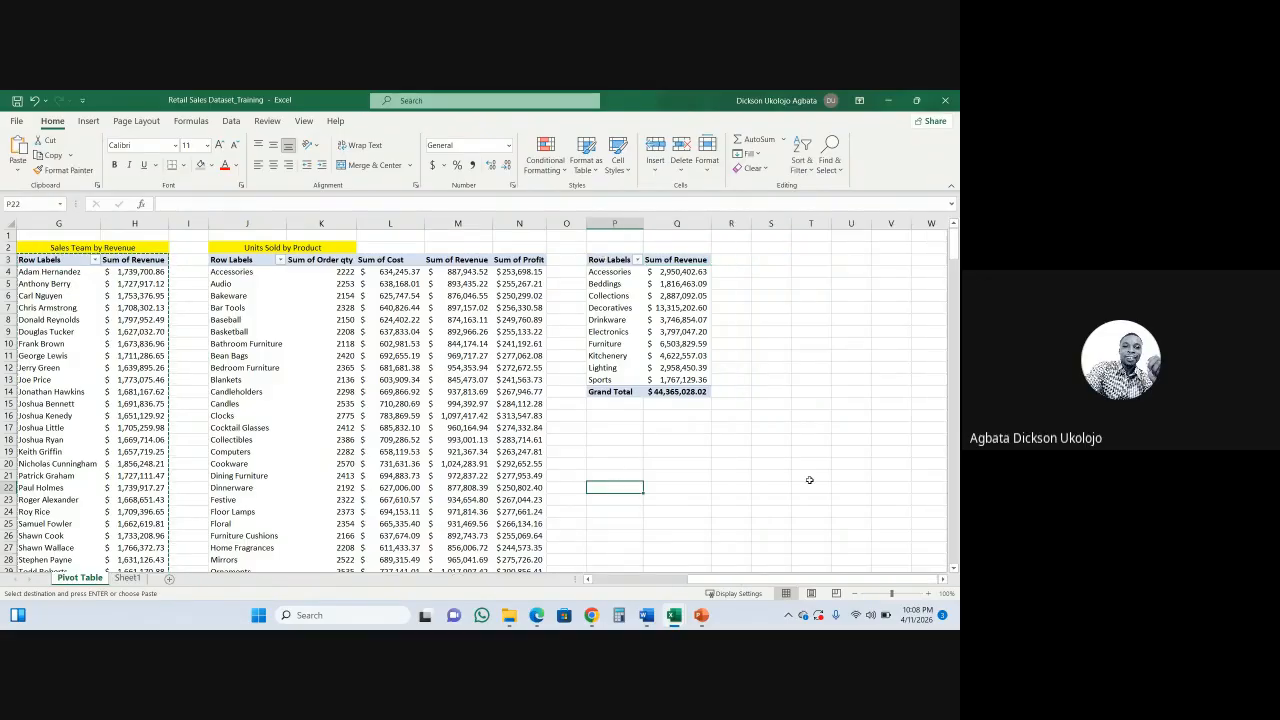
- Add Sales Channel as a report filter to the product category pivot table
{"action": "left_click", "coordinate": [681, 295]}
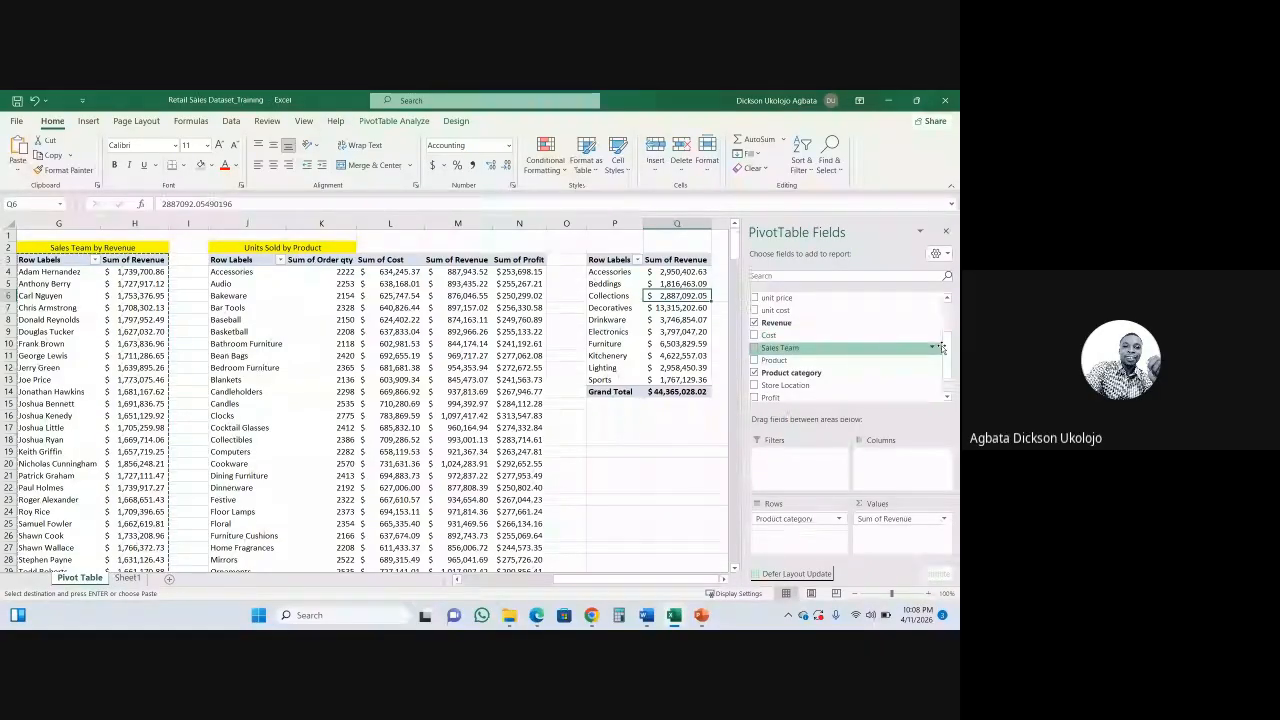
{"action": "scroll", "coordinate": [940, 347], "scroll_direction": "up", "scroll_amount": 2}
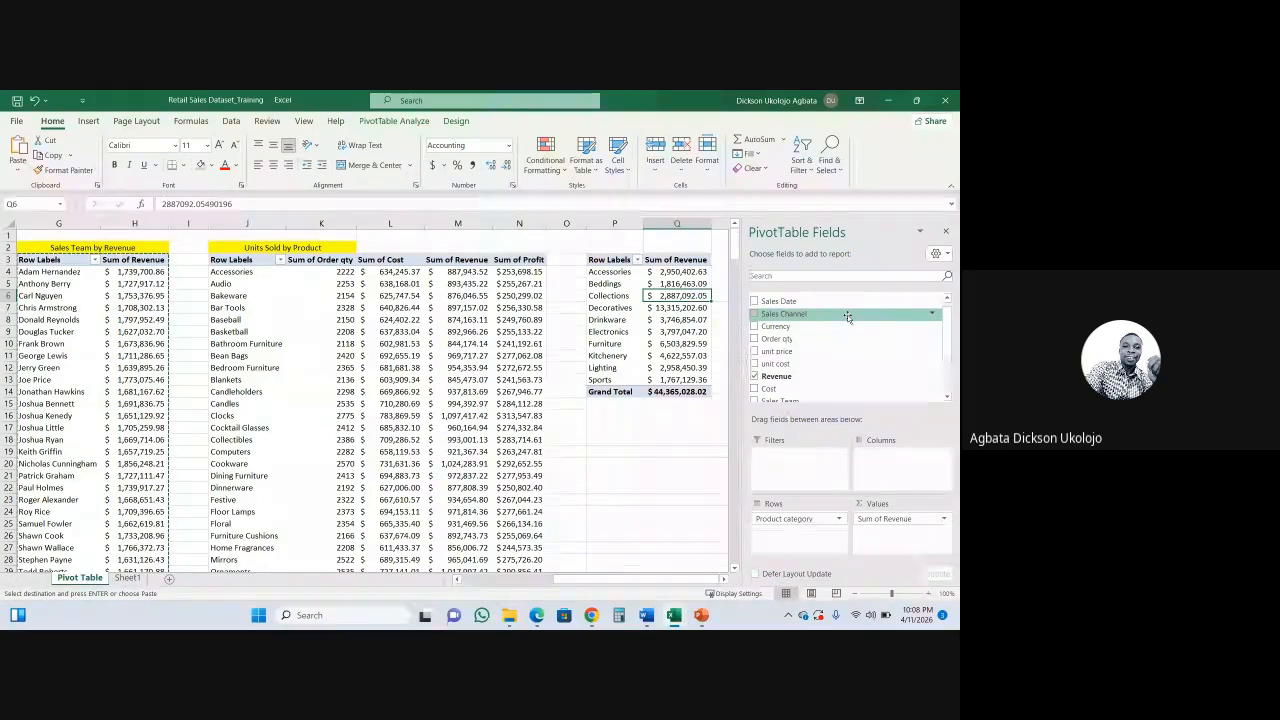
{"action": "left_click_drag", "start_coordinate": [847, 316], "coordinate": [805, 458]}
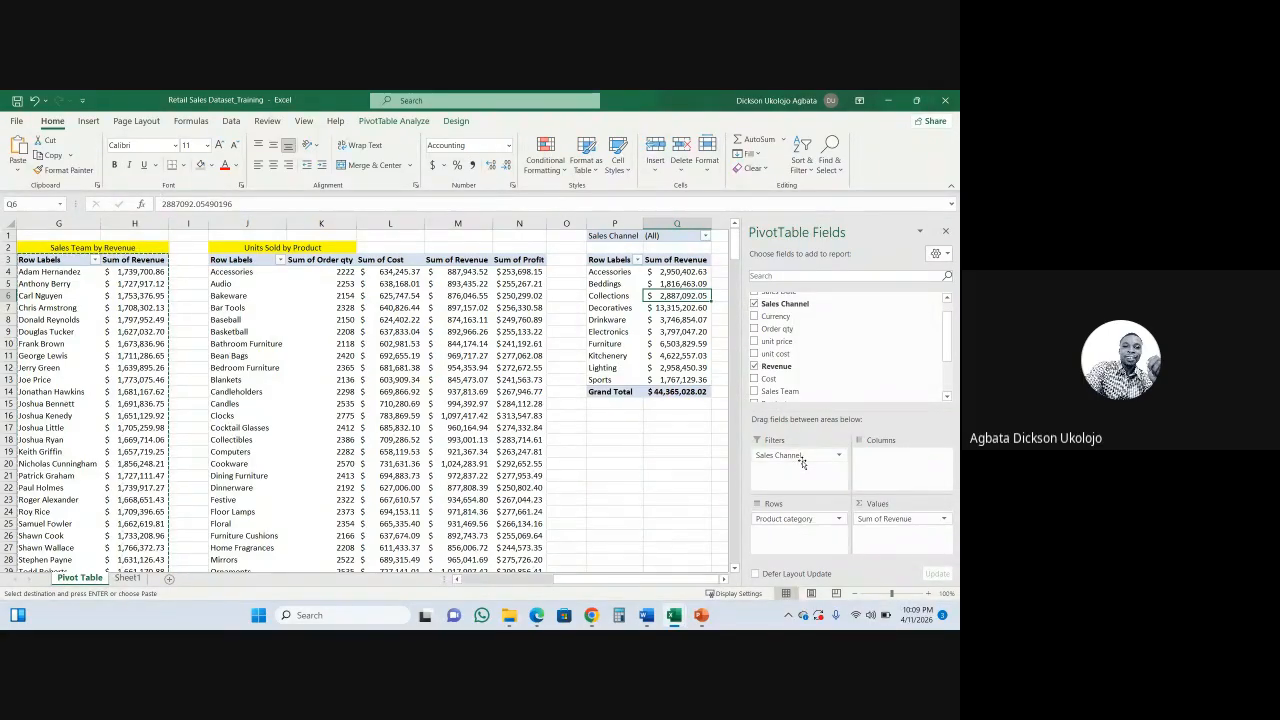
- Filter the product category pivot table by the In-Store sales channel and switch the filter to Online
{"action": "left_click", "coordinate": [705, 239]}
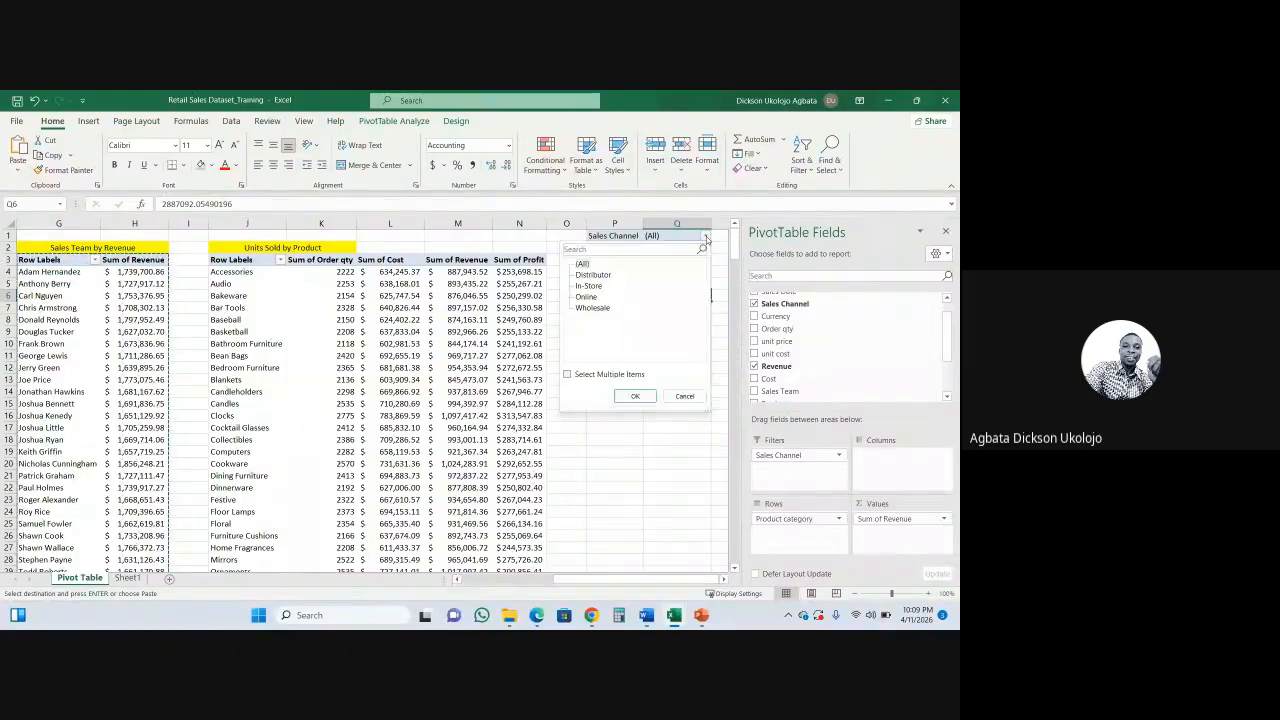
{"action": "left_click", "coordinate": [590, 286]}
{"action": "left_click", "coordinate": [634, 396]}
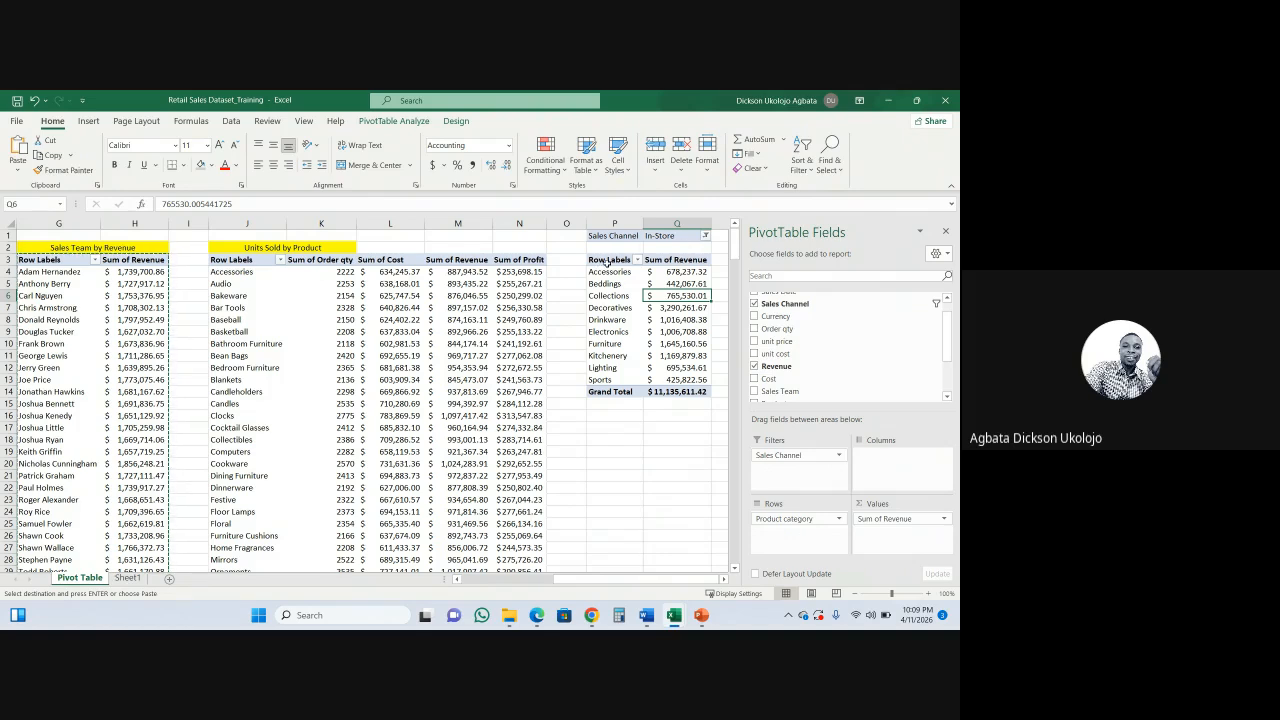
{"action": "left_click", "coordinate": [705, 236]}
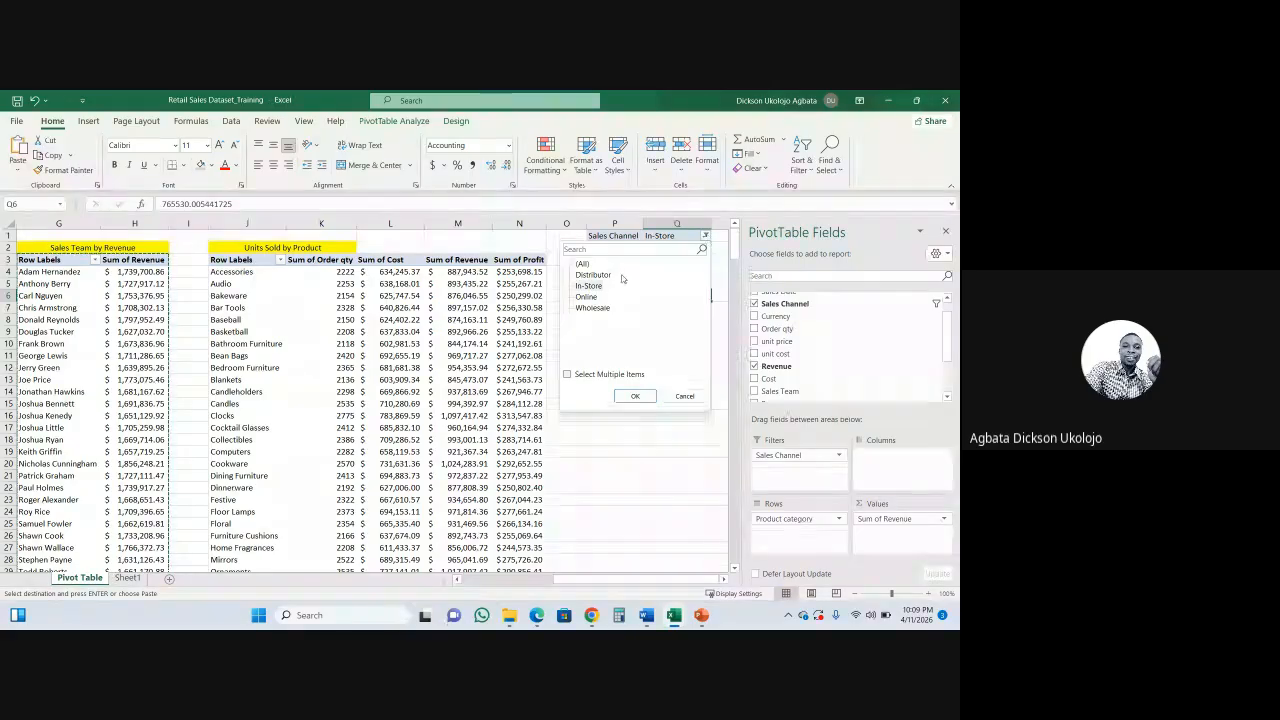
{"action": "left_click", "coordinate": [587, 297]}
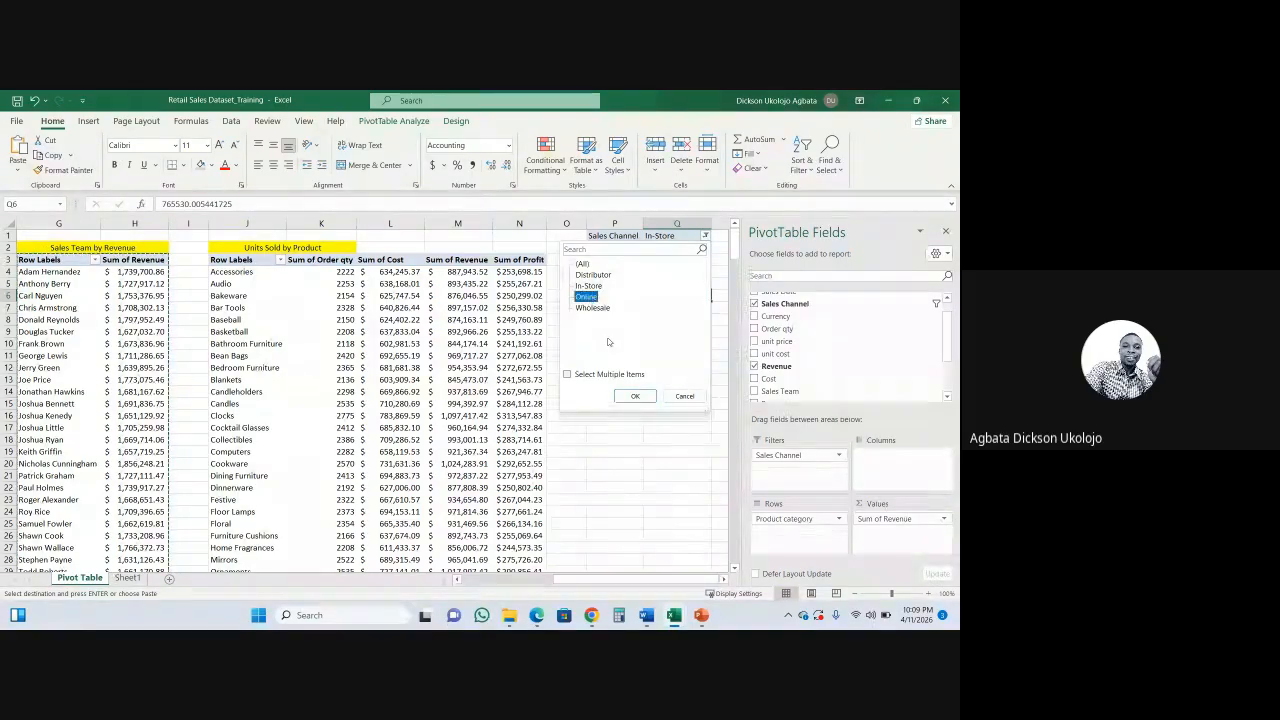
{"action": "left_click", "coordinate": [634, 396]}
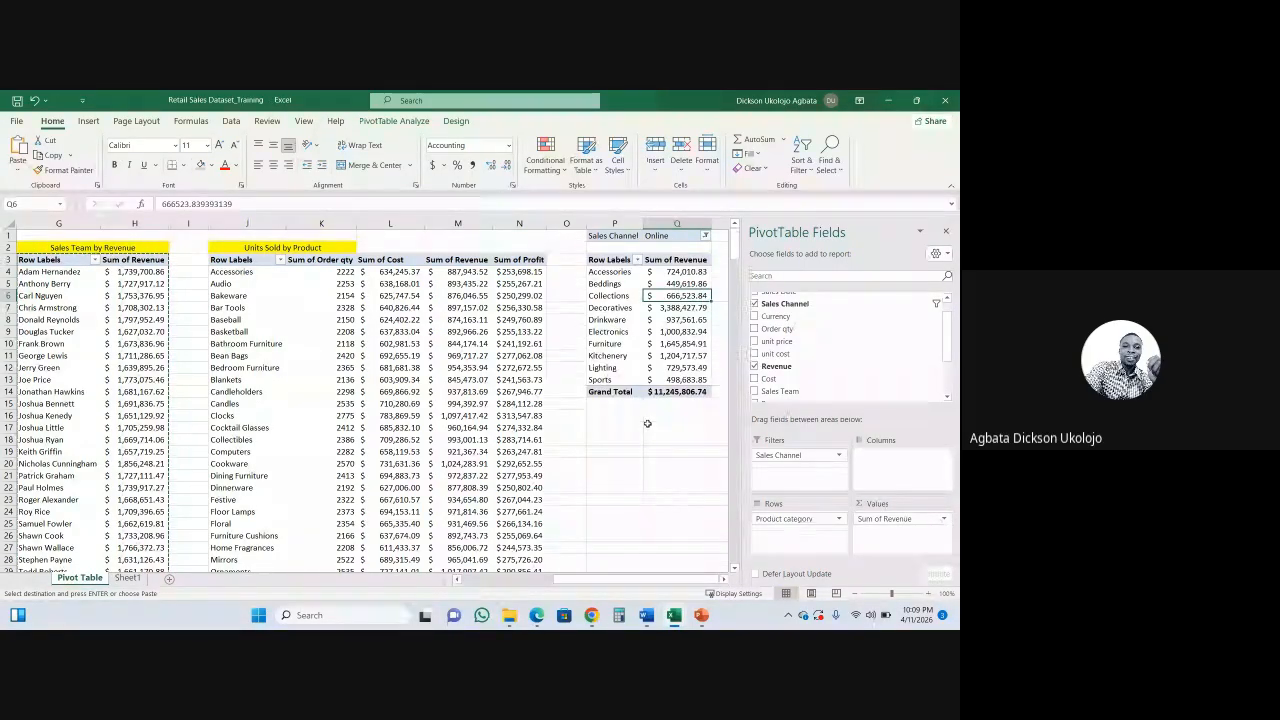
- Set the Sales Channel filter of the product category pivot table to Wholesale
{"action": "left_click", "coordinate": [705, 235]}
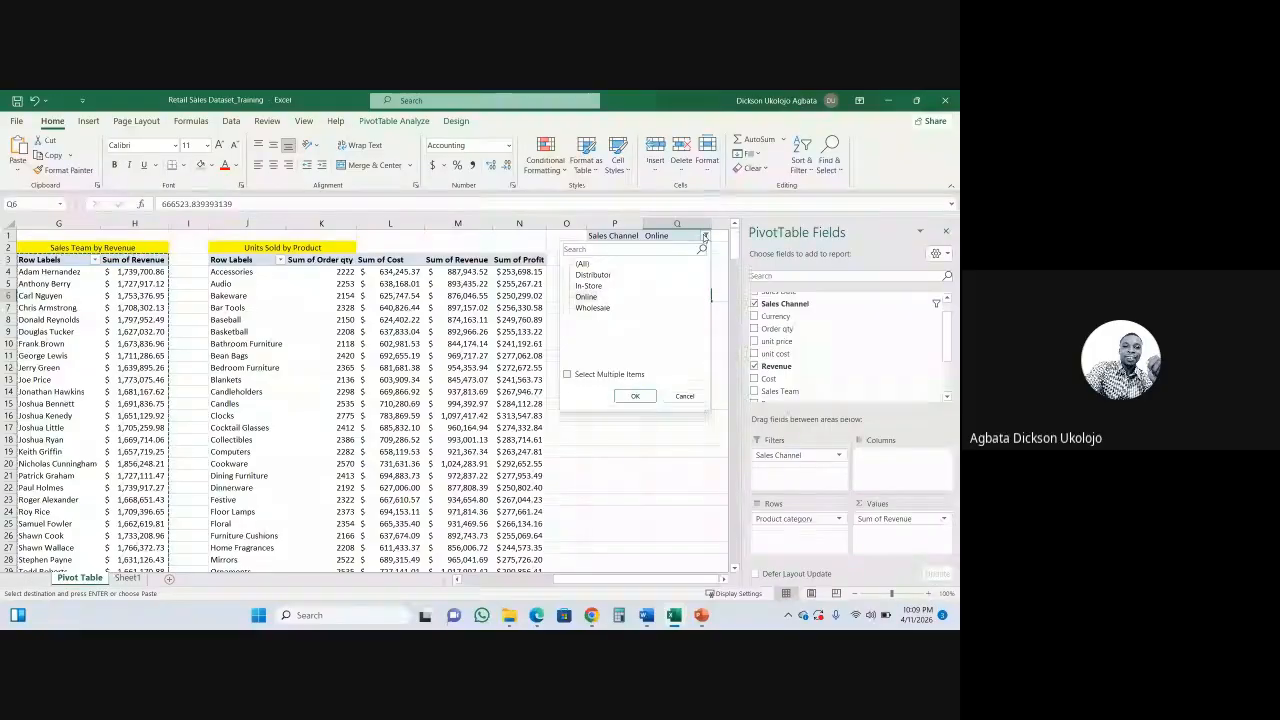
{"action": "left_click", "coordinate": [598, 307]}
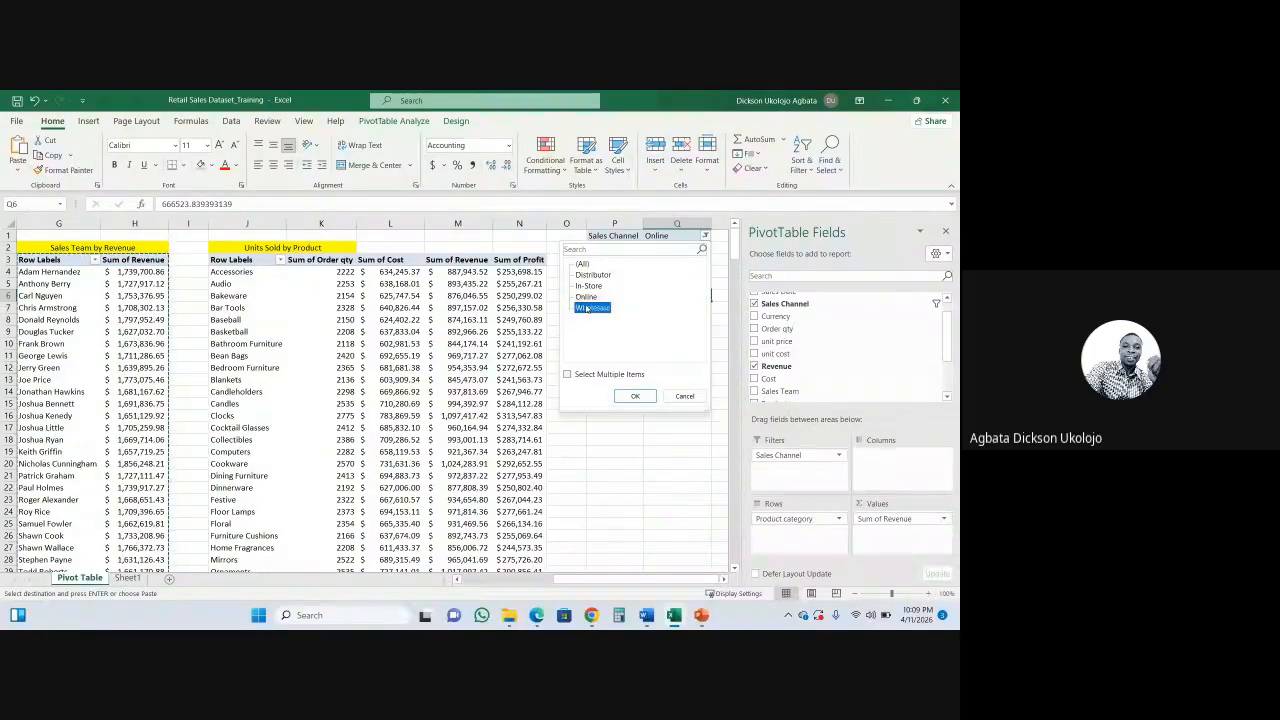
{"action": "left_click", "coordinate": [634, 396]}
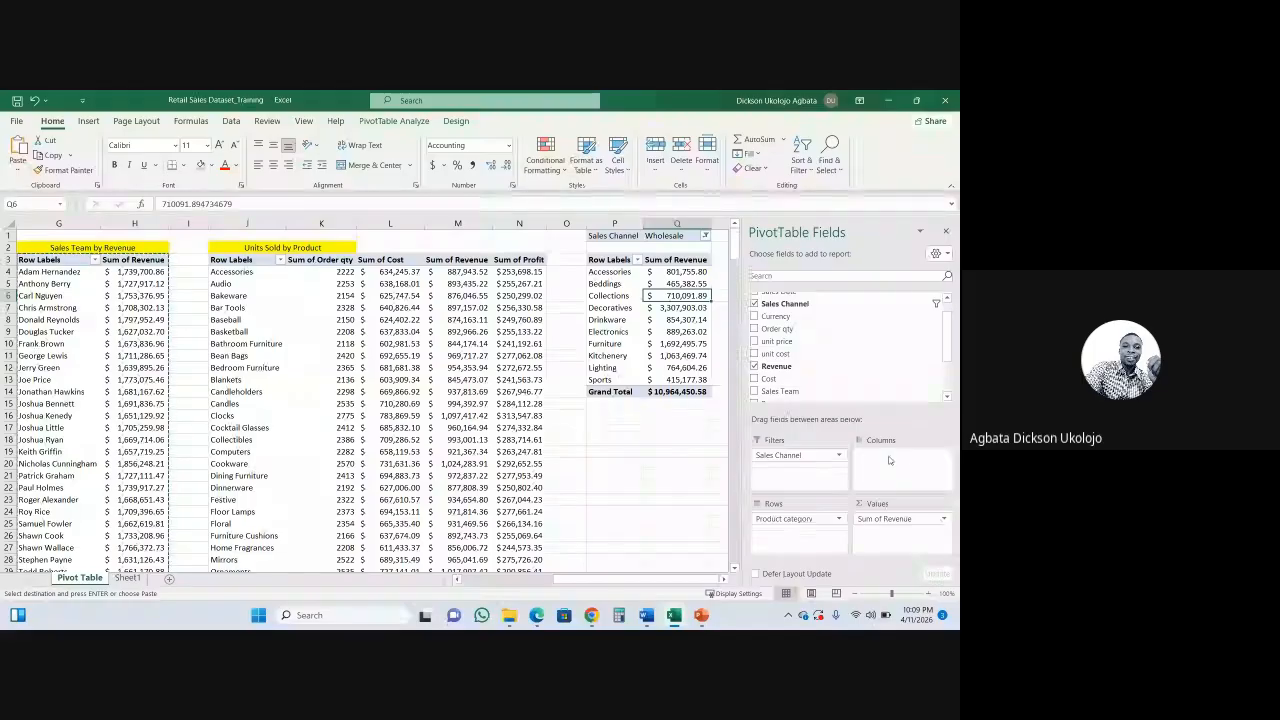
{"action": "left_click_drag", "start_coordinate": [612, 235], "coordinate": [611, 392]}
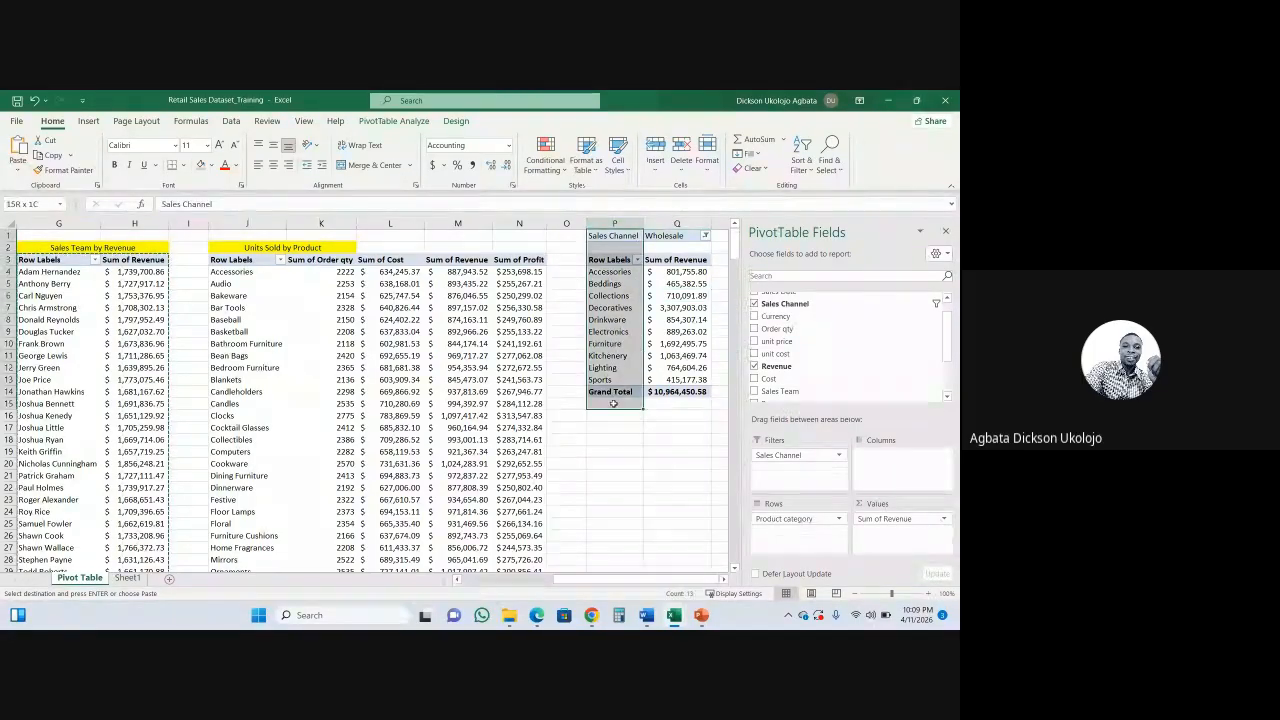
{"action": "left_click_drag", "start_coordinate": [600, 248], "coordinate": [697, 264]}
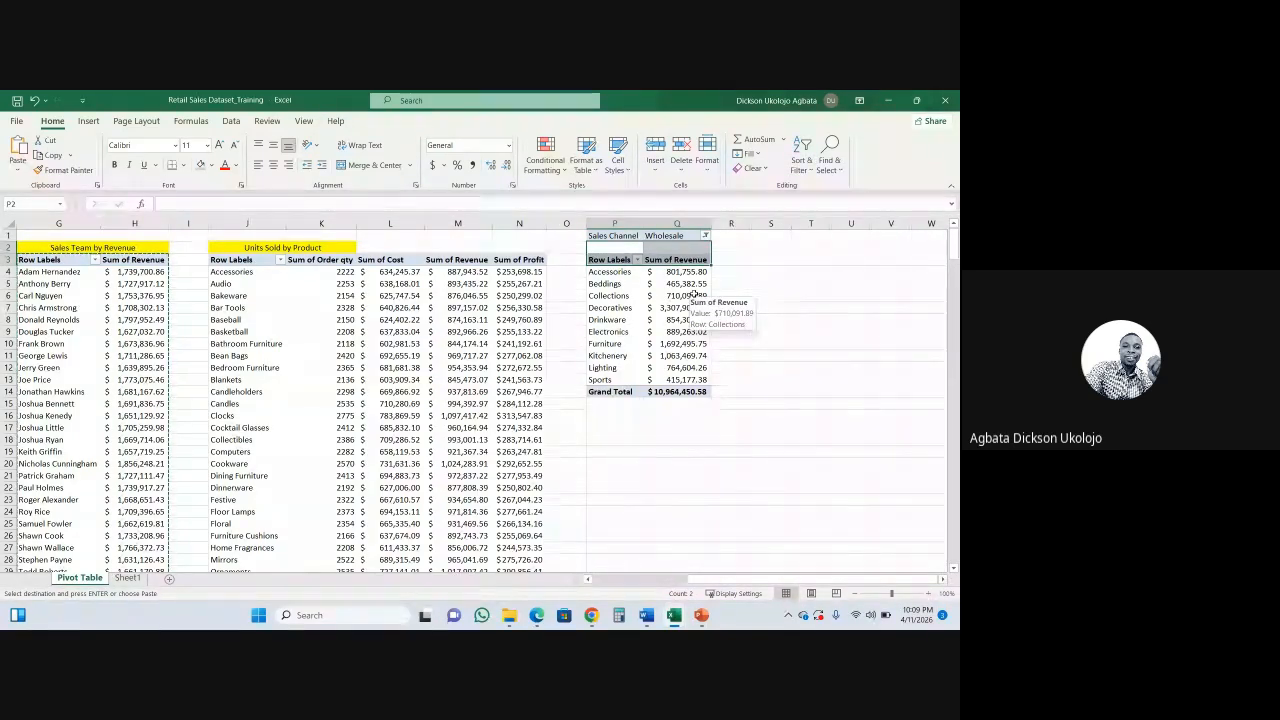
- Add Store Location as the column field of the product category pivot table
{"action": "left_click", "coordinate": [688, 284]}
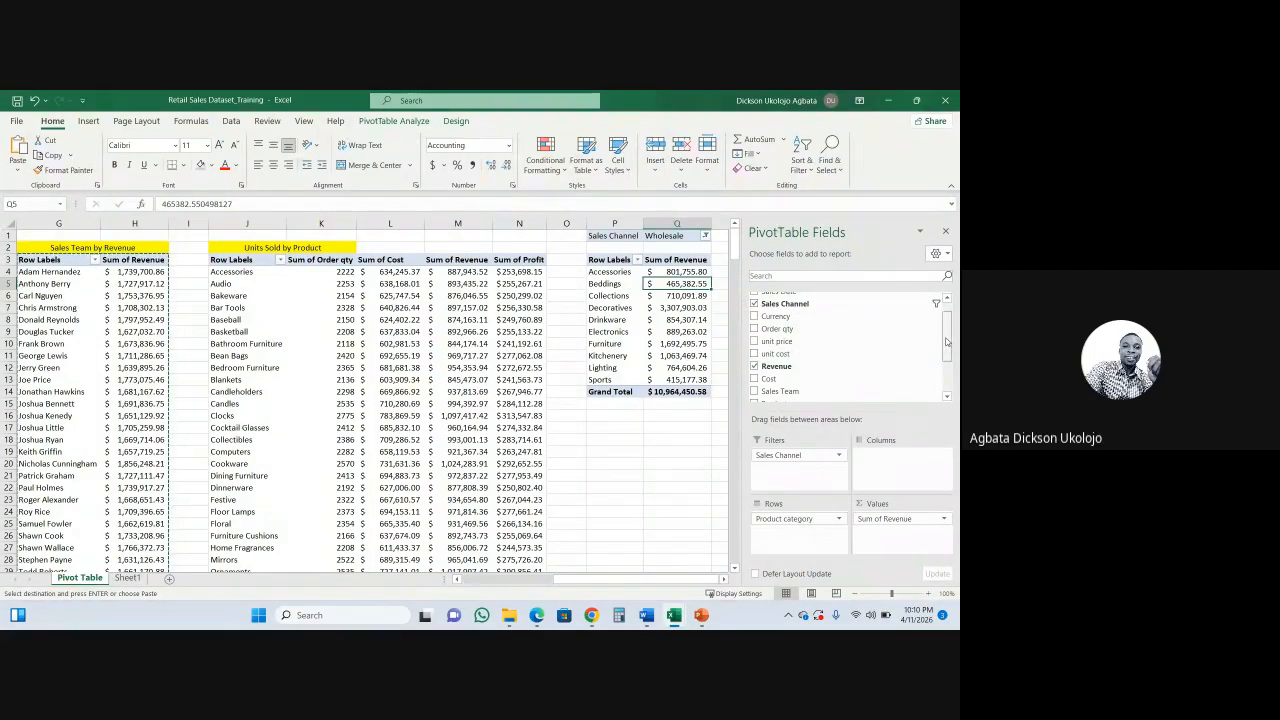
{"action": "scroll", "coordinate": [948, 320], "scroll_direction": "up", "scroll_amount": 1}
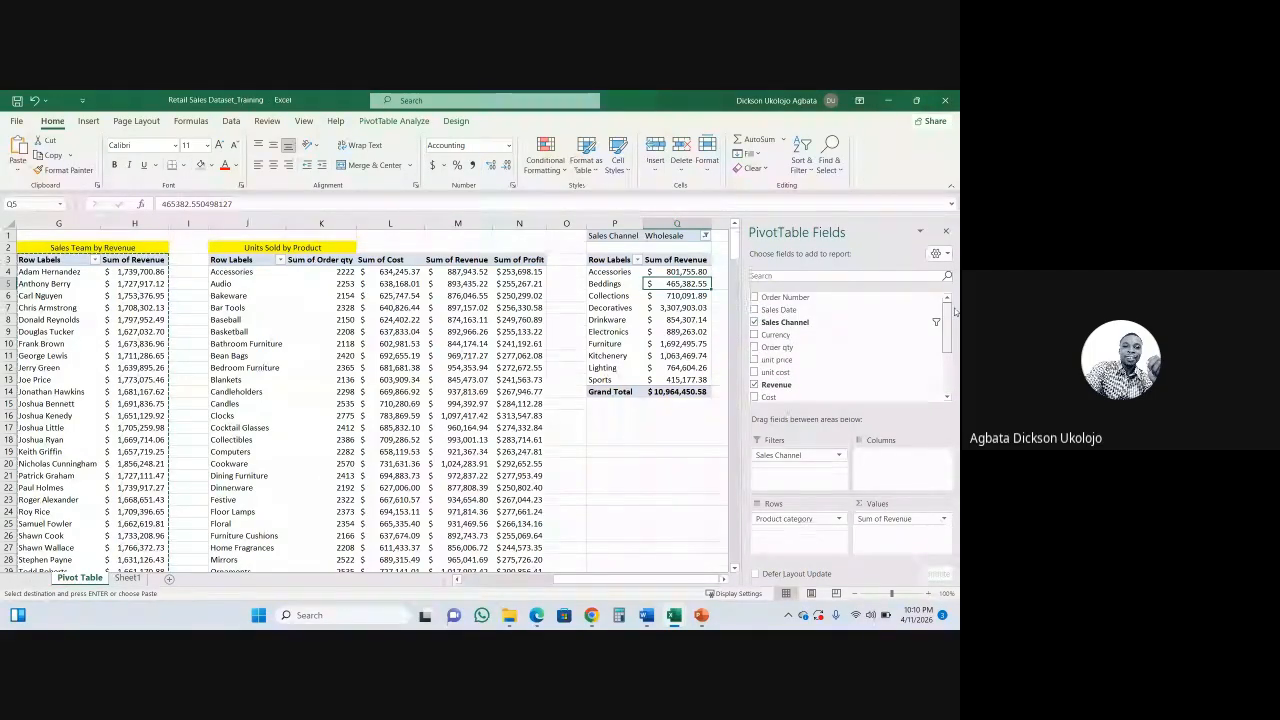
{"action": "left_click_drag", "start_coordinate": [954, 309], "coordinate": [956, 379]}
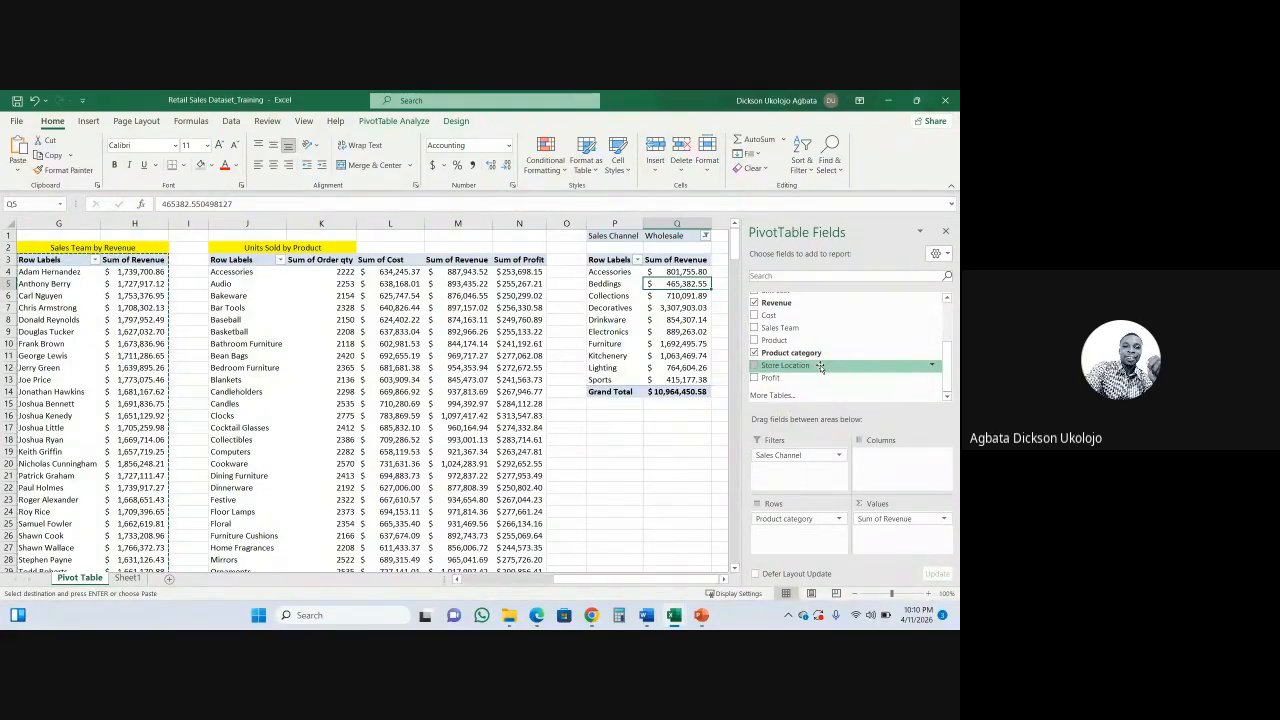
{"action": "left_click_drag", "start_coordinate": [820, 366], "coordinate": [900, 470]}
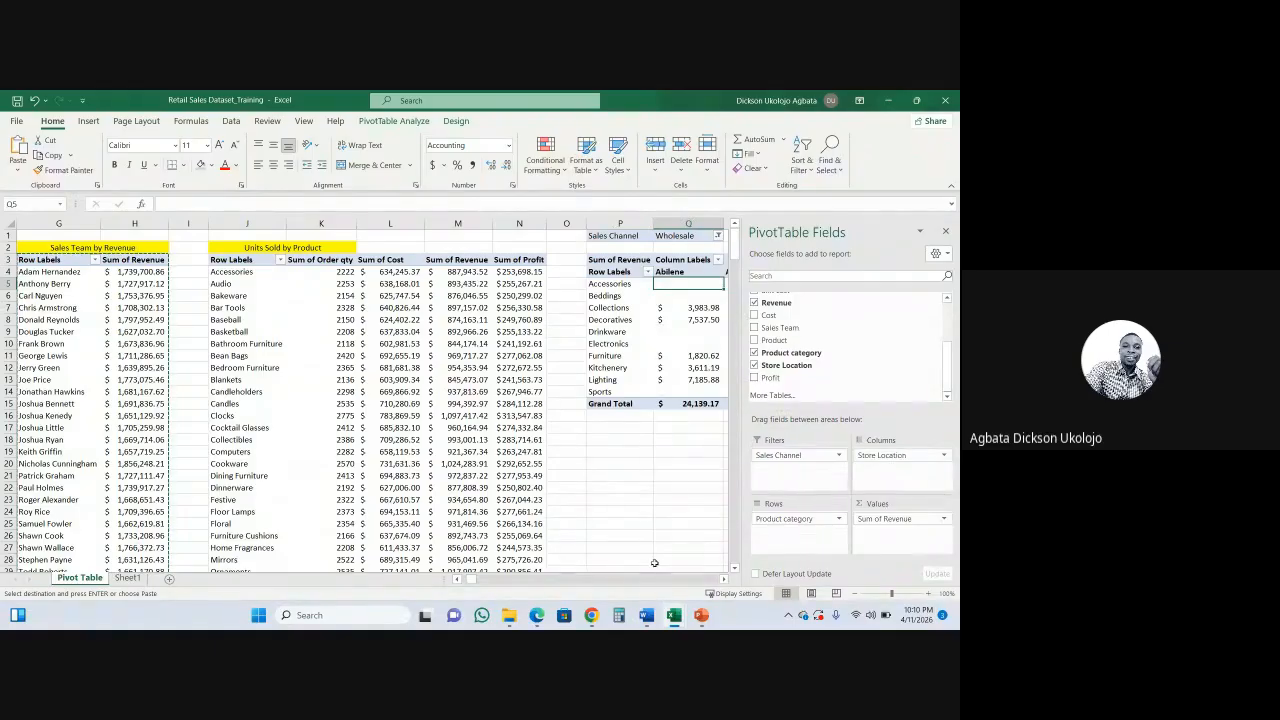
- Remove the Sales Channel report filter and replace Store Location with Sales Channel as the product category pivot table's column field
{"action": "mouse_move", "coordinate": [478, 581]}
{"action": "left_mouse_down"}
{"action": "mouse_move", "coordinate": [492, 585]}
{"action": "mouse_move", "coordinate": [477, 582]}
{"action": "left_mouse_up"}
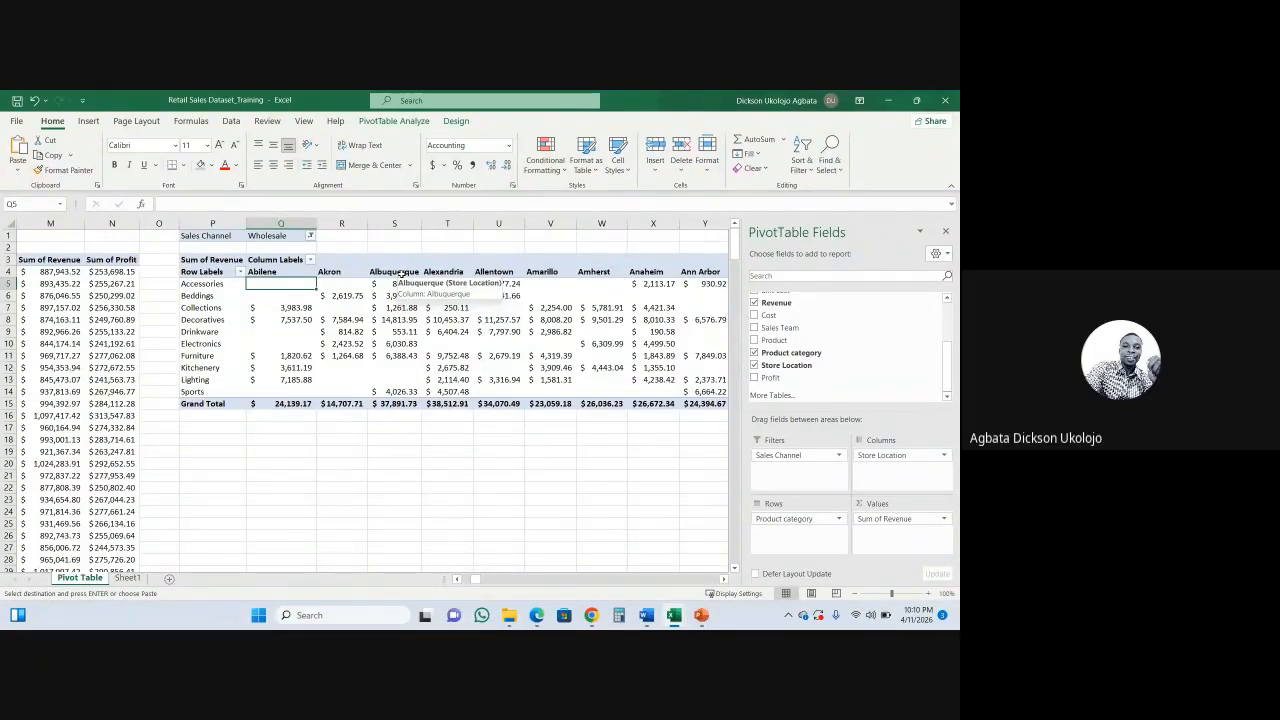
{"action": "left_click", "coordinate": [310, 235]}
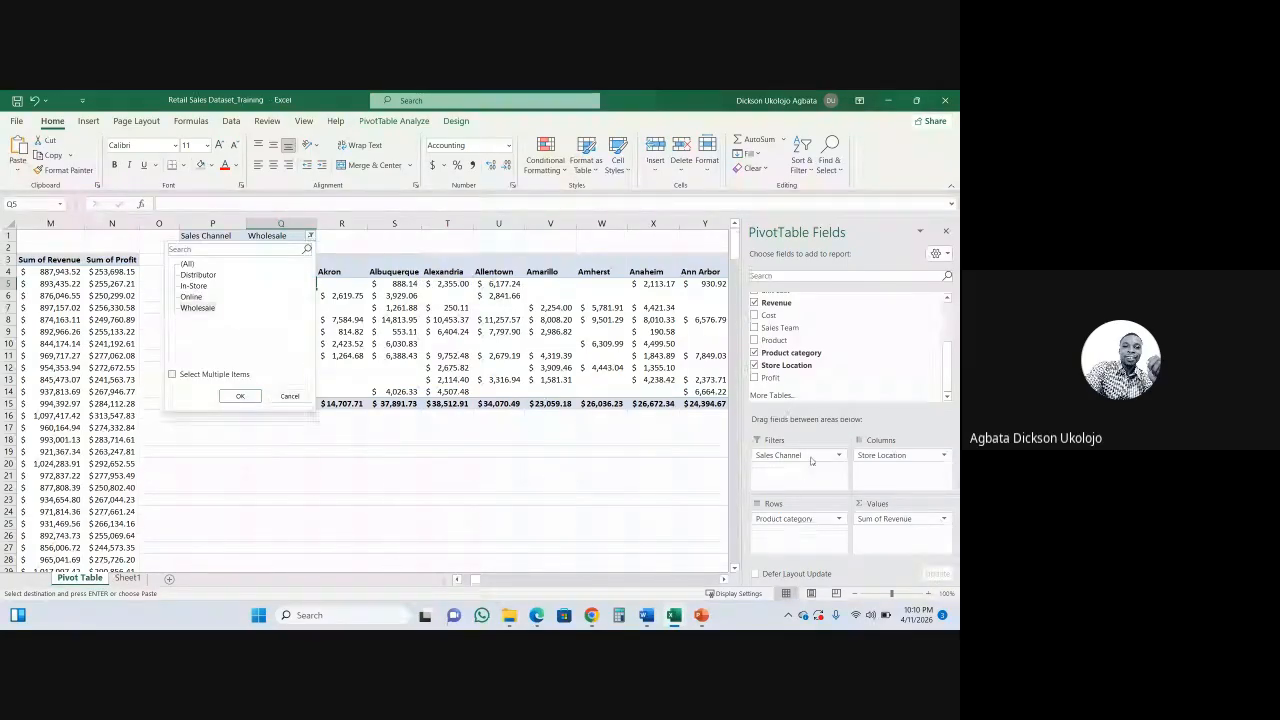
{"action": "left_click_drag", "start_coordinate": [812, 460], "coordinate": [846, 378]}
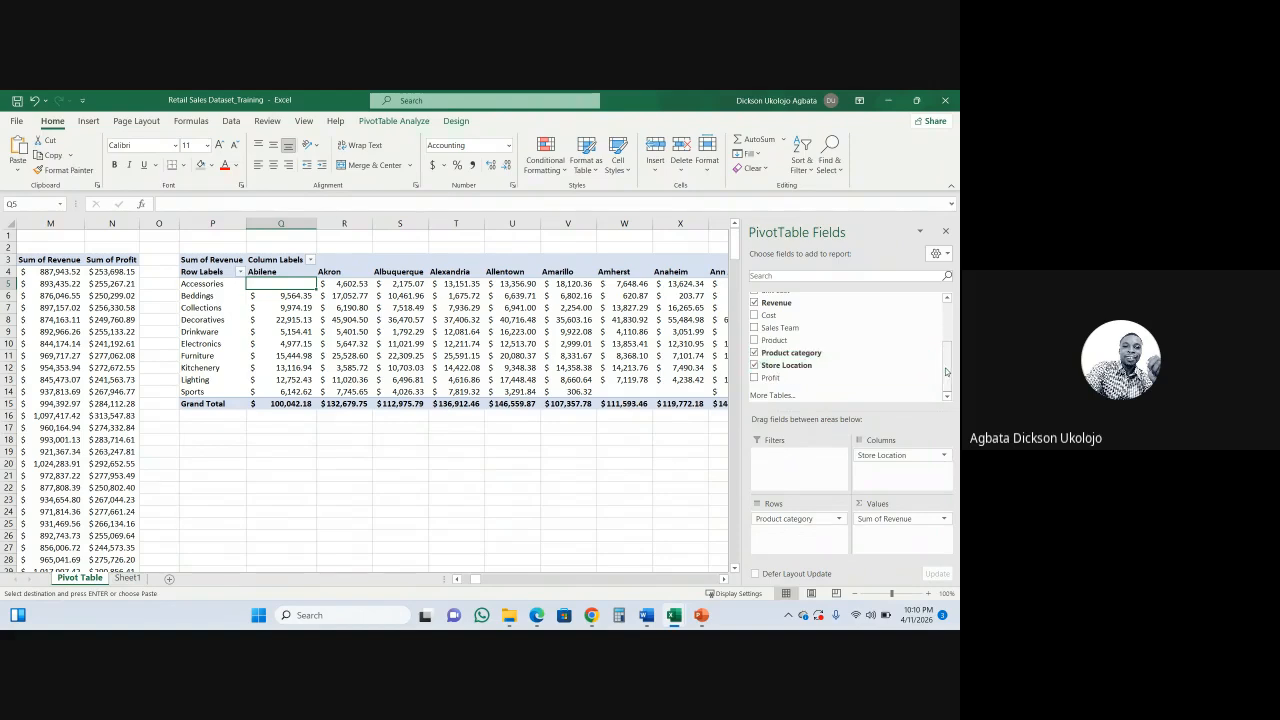
{"action": "left_click_drag", "start_coordinate": [947, 372], "coordinate": [957, 318]}
{"action": "mouse_move", "coordinate": [898, 455]}
{"action": "left_mouse_down"}
{"action": "mouse_move", "coordinate": [878, 378]}
{"action": "mouse_move", "coordinate": [805, 344]}
{"action": "mouse_move", "coordinate": [890, 480]}
{"action": "mouse_move", "coordinate": [883, 472]}
{"action": "left_mouse_up"}
{"action": "left_click", "coordinate": [466, 466]}
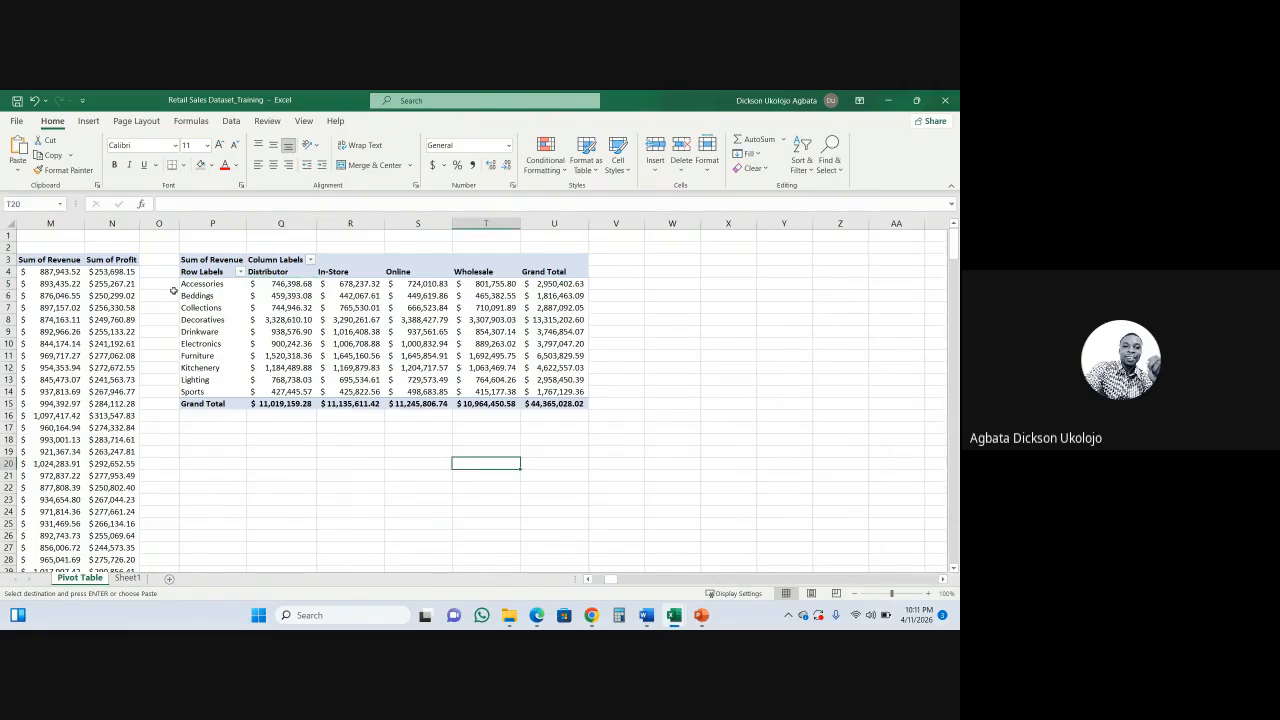
{"action": "left_click", "coordinate": [224, 284]}
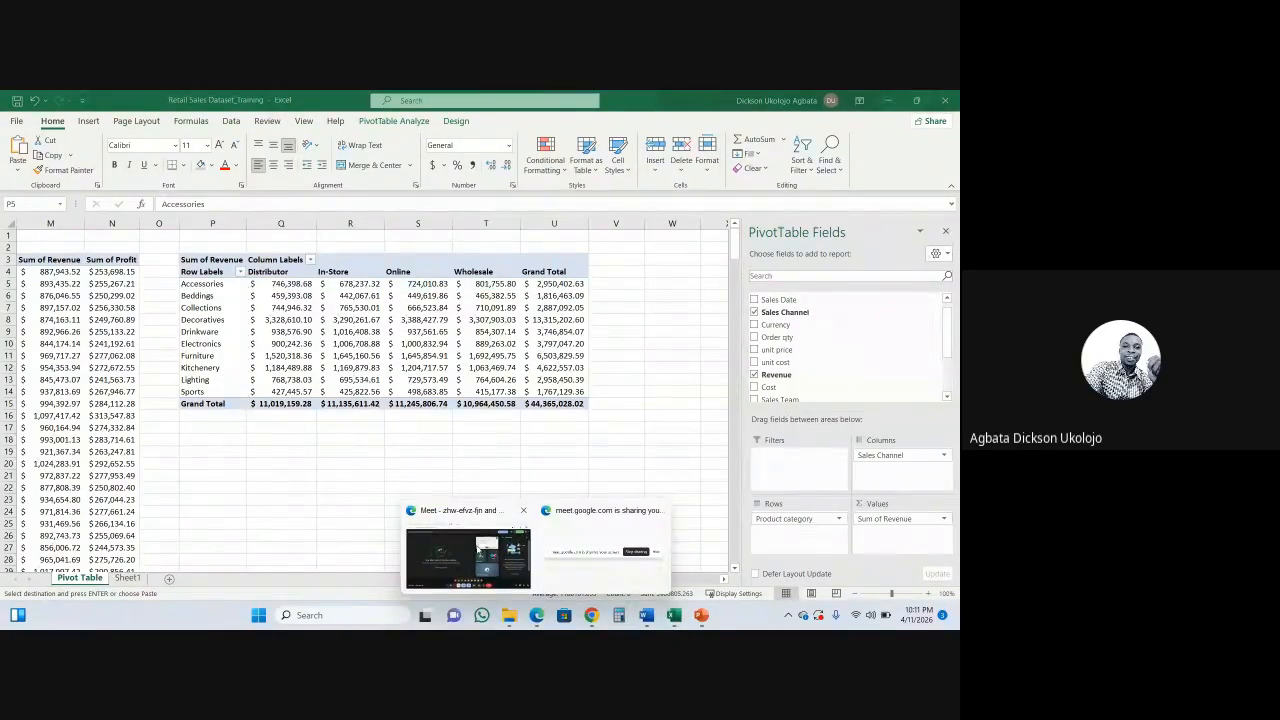
- Switch to the Google Meet call, admit the guest waiting to join, and return to the Retail Sales Dataset_Training workbook in Excel
{"action": "left_click", "coordinate": [600, 550]}
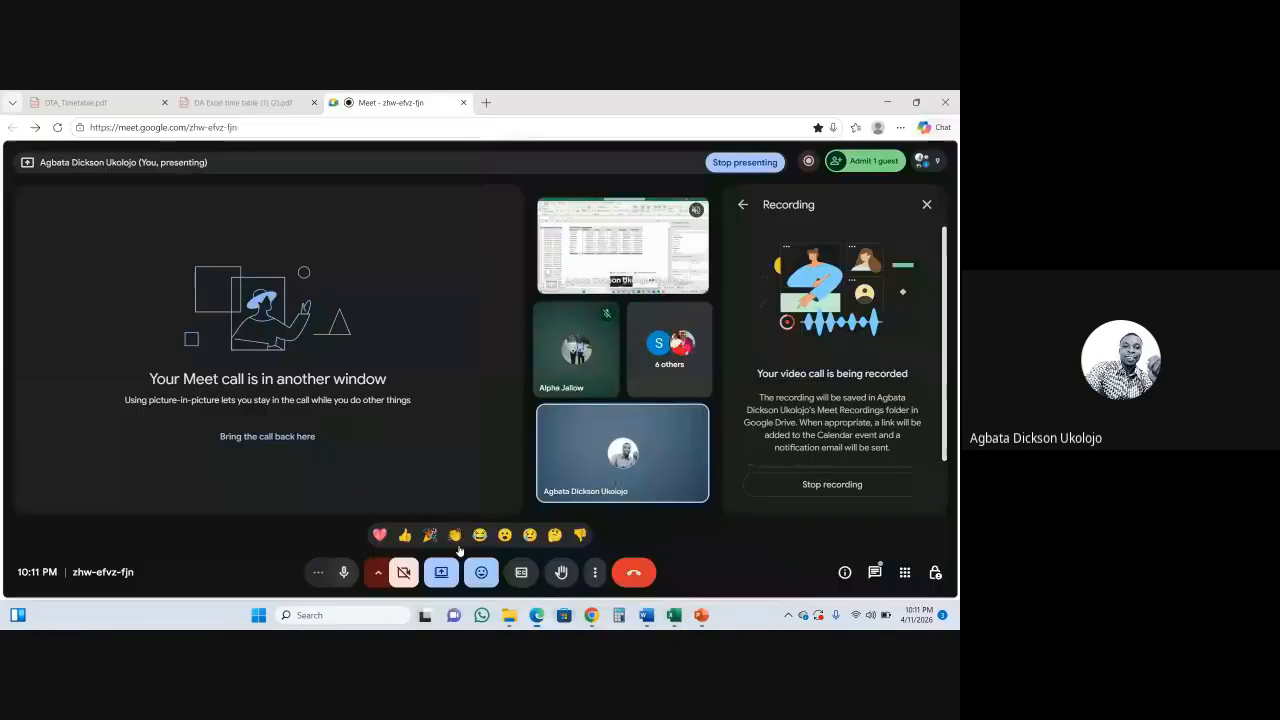
{"action": "left_click", "coordinate": [868, 161]}
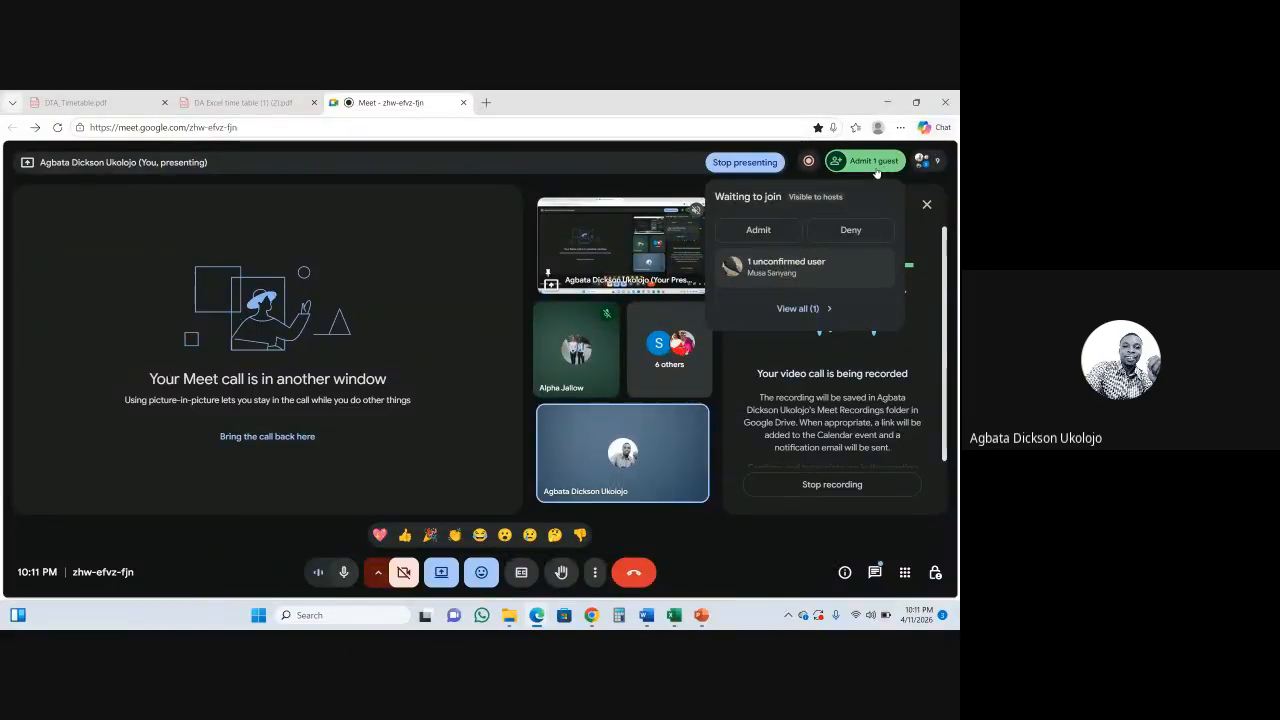
{"action": "left_click", "coordinate": [876, 170]}
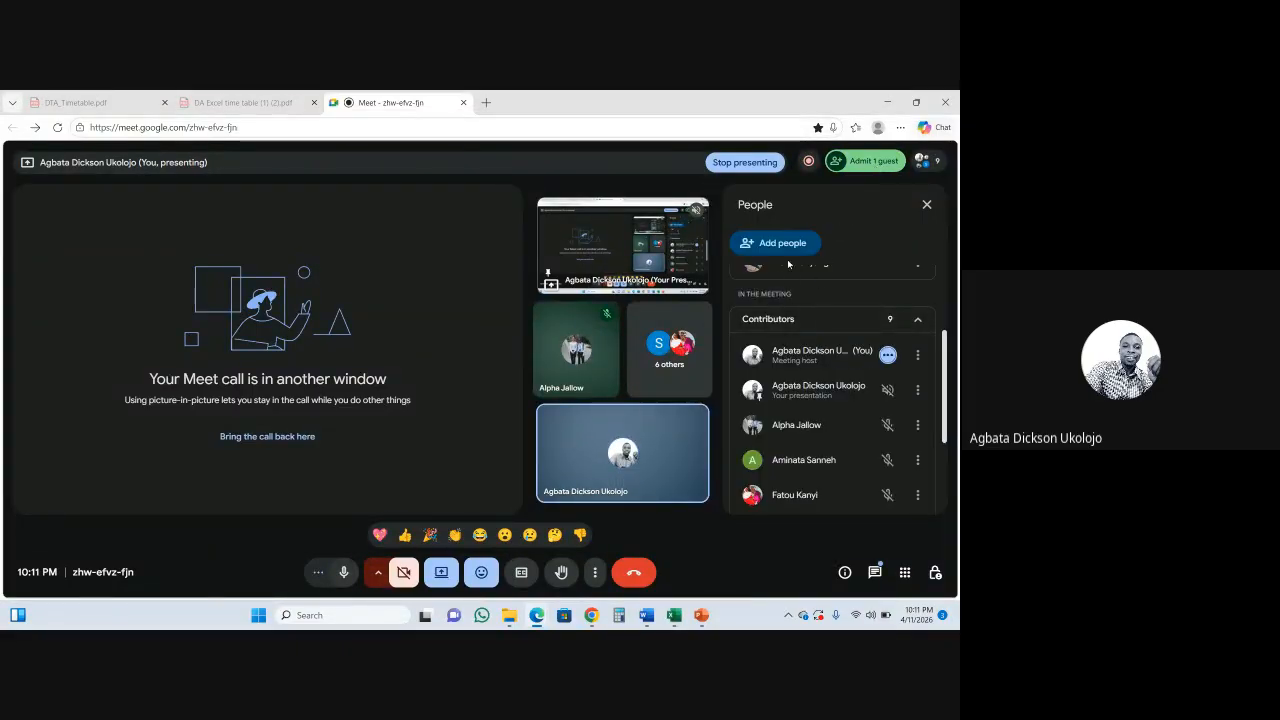
{"action": "left_click", "coordinate": [854, 166]}
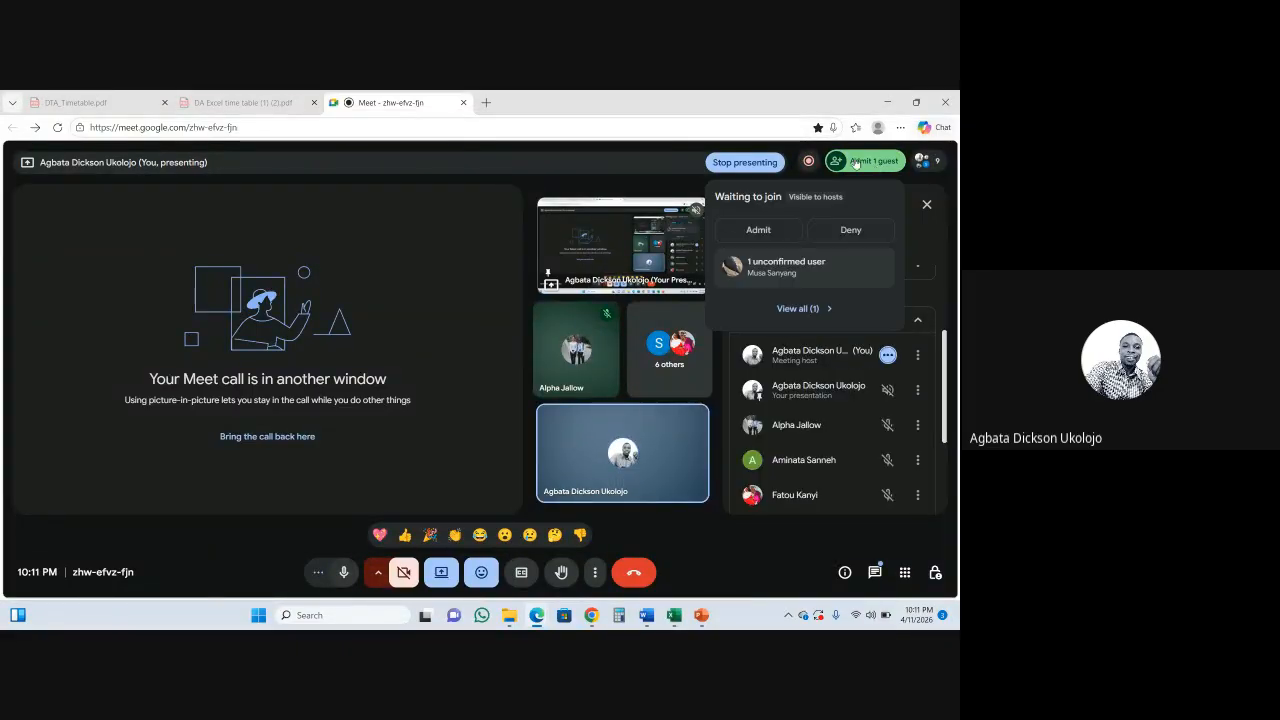
{"action": "left_click", "coordinate": [773, 234]}
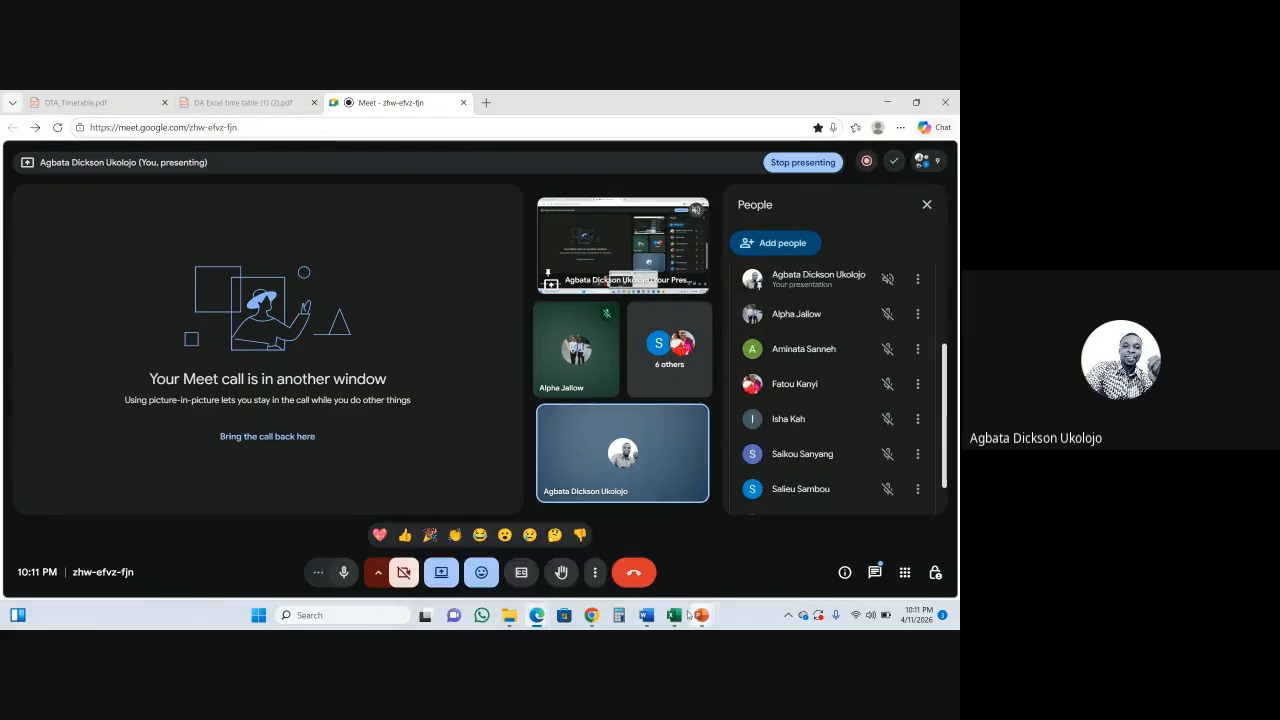
{"action": "mouse_move", "coordinate": [676, 615]}
{"action": "left_click", "coordinate": [740, 548]}
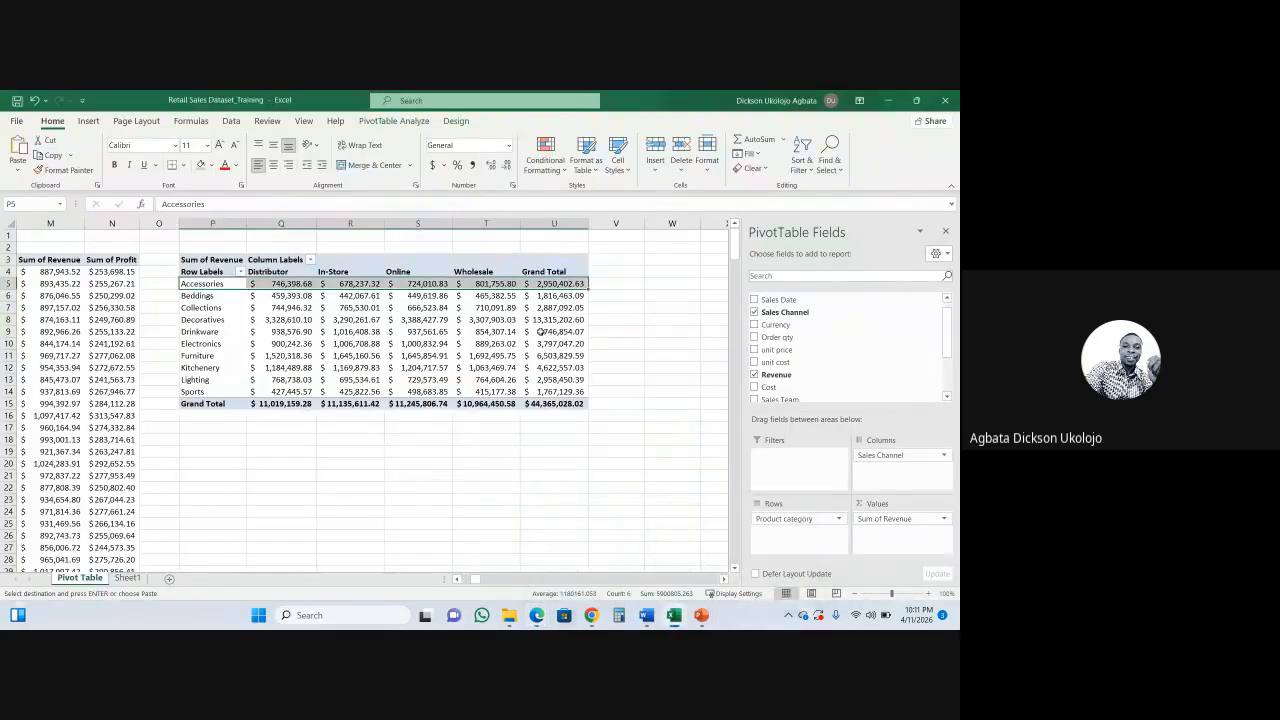
{"action": "left_click", "coordinate": [616, 295]}
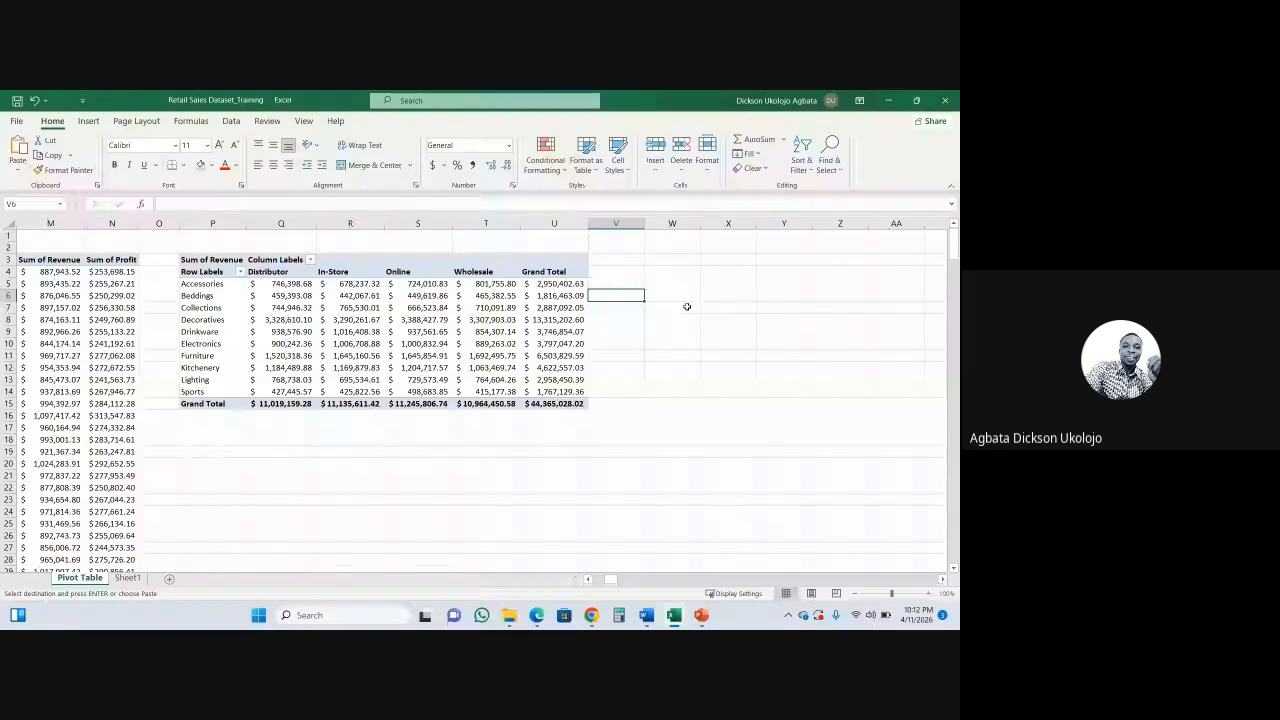
{"action": "mouse_move", "coordinate": [674, 617]}
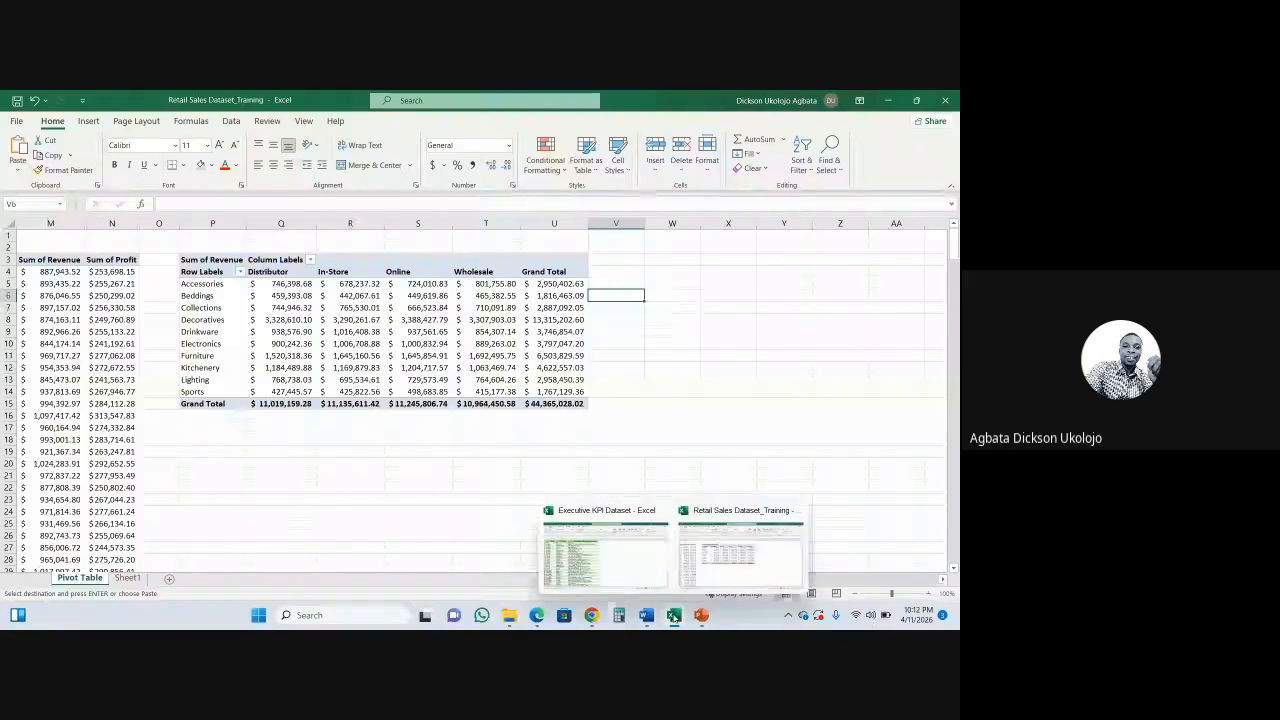
{"action": "left_click", "coordinate": [478, 342]}
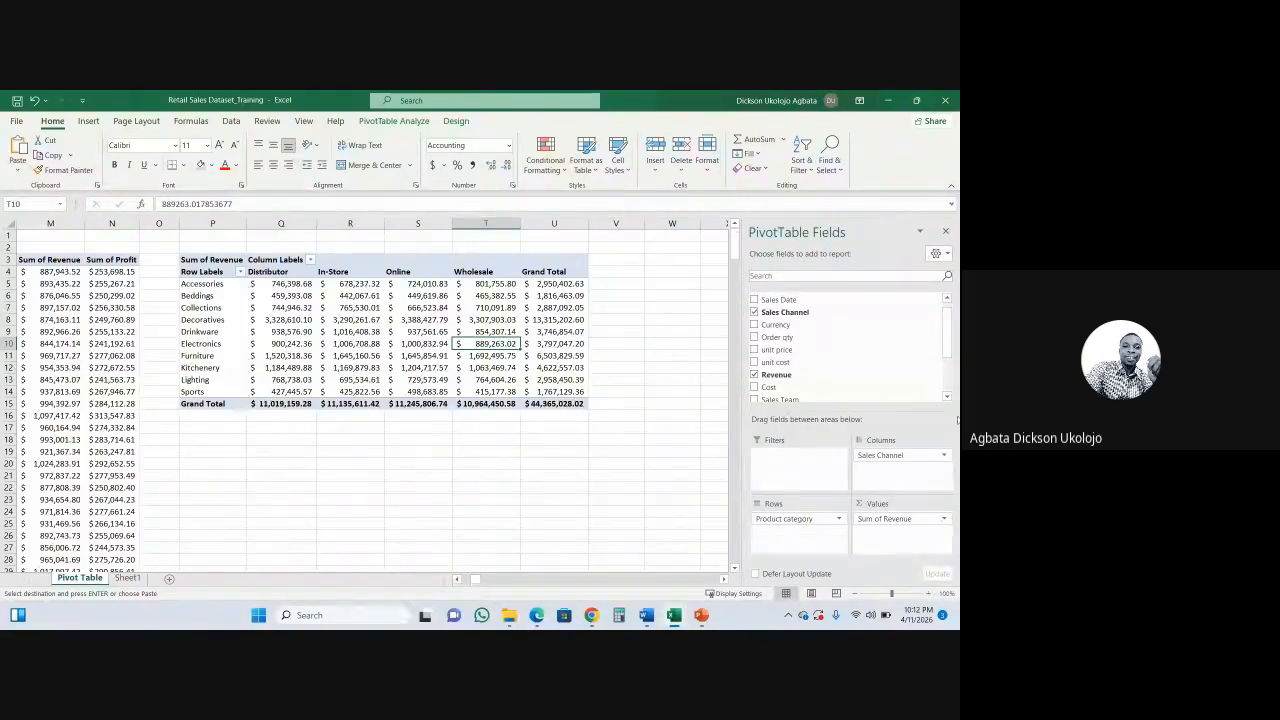
{"action": "scroll", "coordinate": [947, 335], "scroll_direction": "down", "scroll_amount": 2}
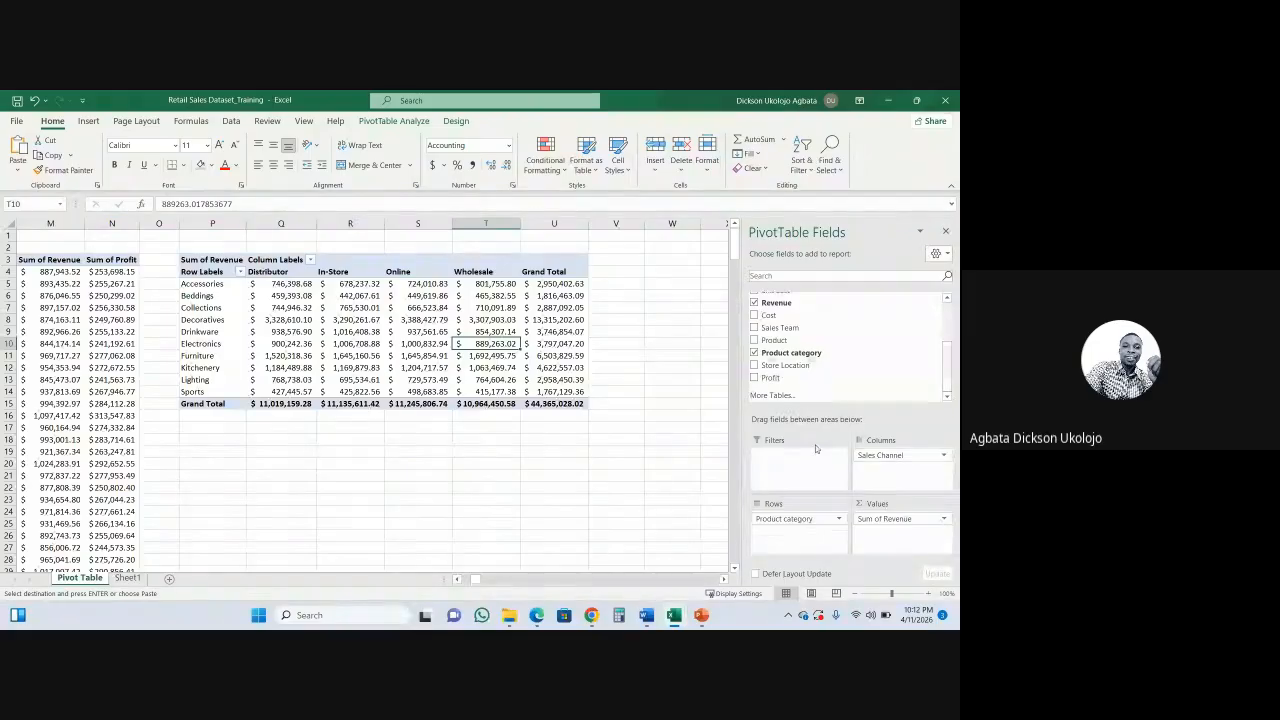
{"action": "left_click", "coordinate": [592, 434]}
{"action": "left_click", "coordinate": [471, 465]}
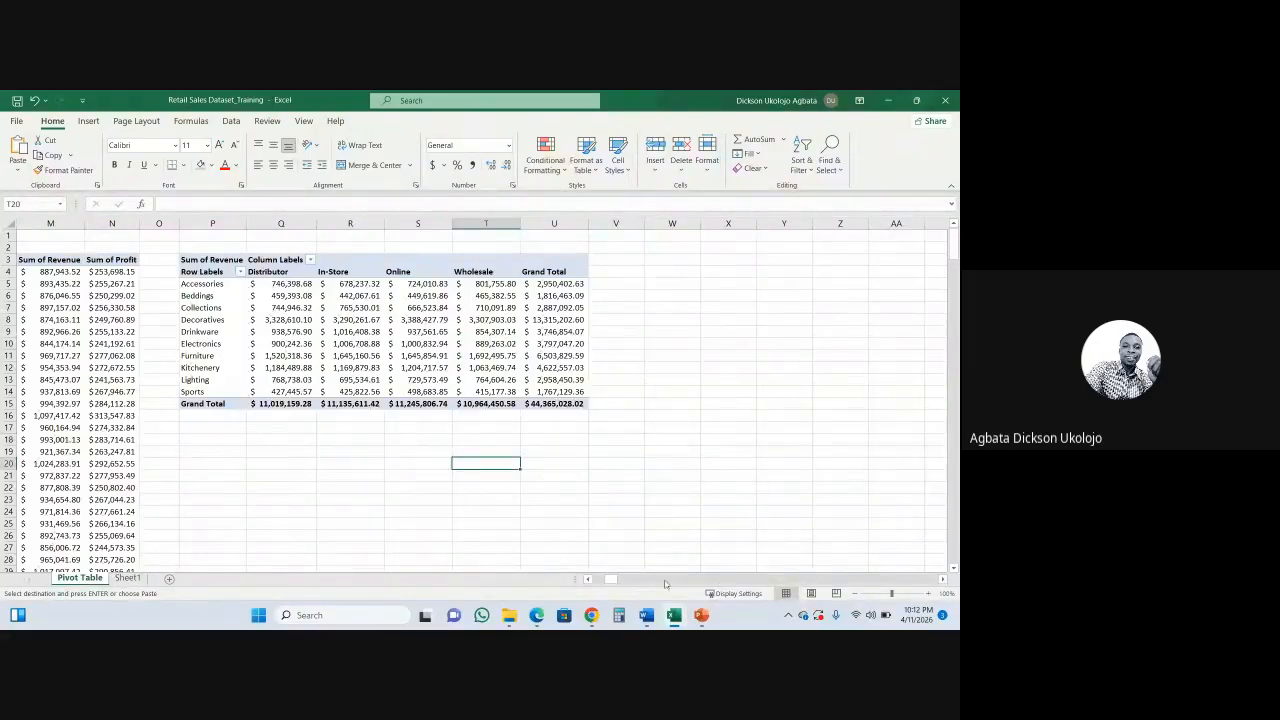
- Switch to the PowerPoint slide show and advance to the "What Is Filter?" slide
{"action": "mouse_move", "coordinate": [701, 615]}
{"action": "left_click", "coordinate": [750, 570]}
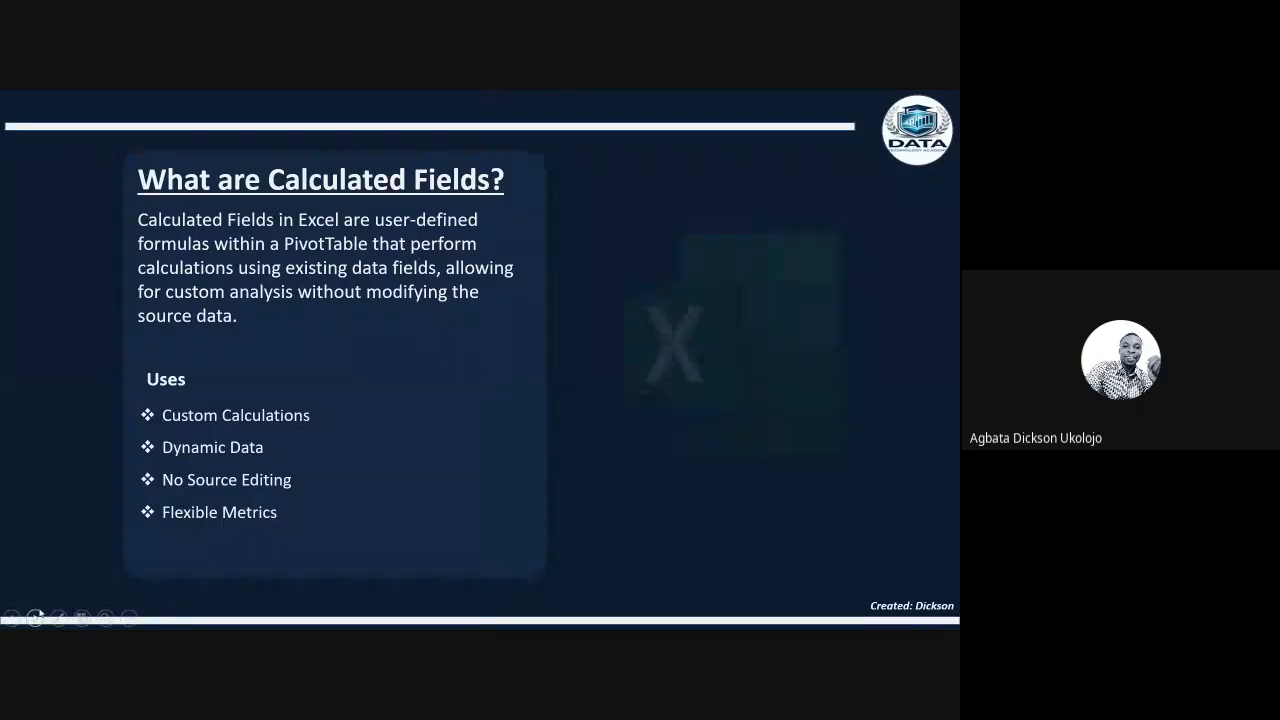
{"action": "left_click", "coordinate": [35, 617]}
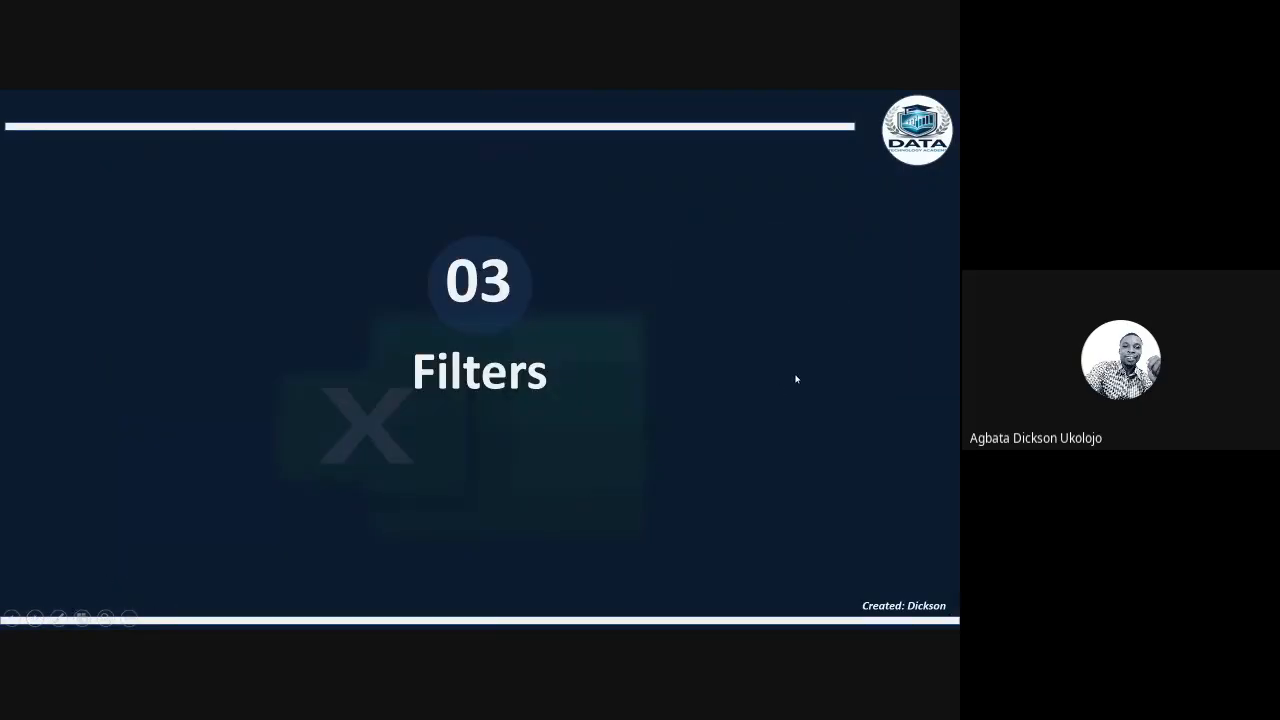
{"action": "left_click", "coordinate": [35, 617]}
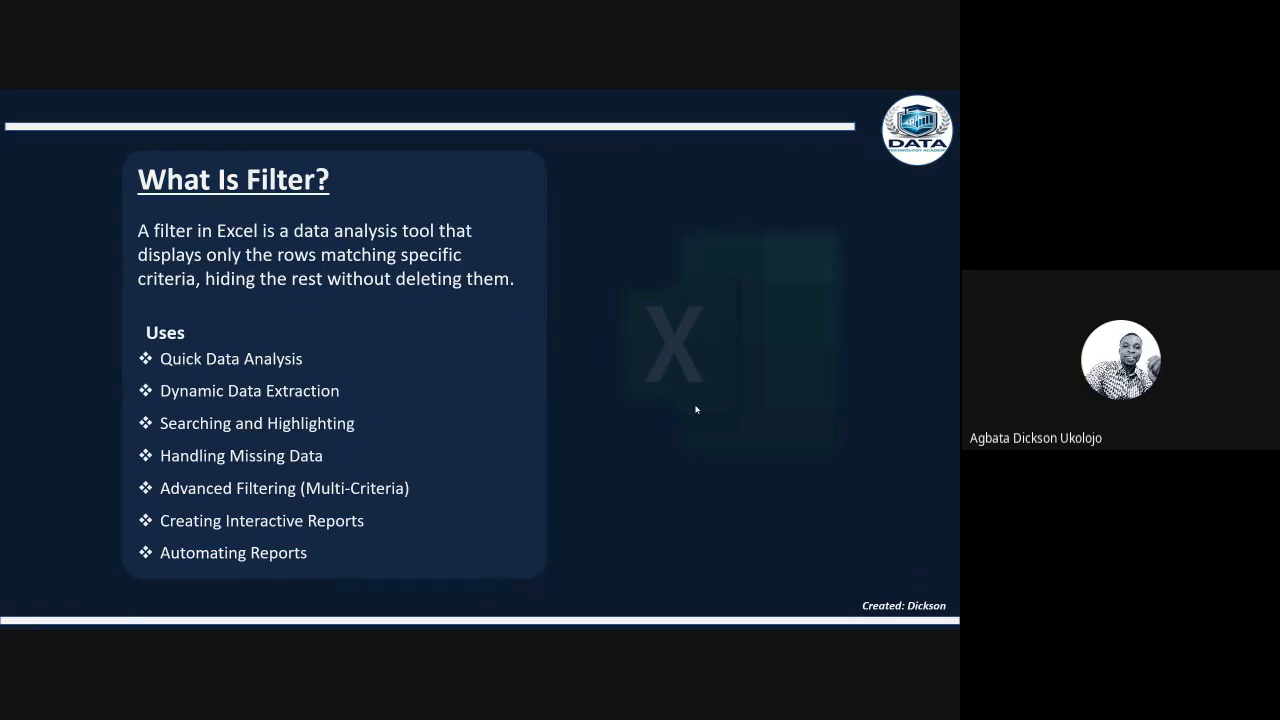
- Return to the Excel workbook and examine the filter choices of the Sales Channel column on Sheet1
{"action": "key", "text": "alt+Tab"}
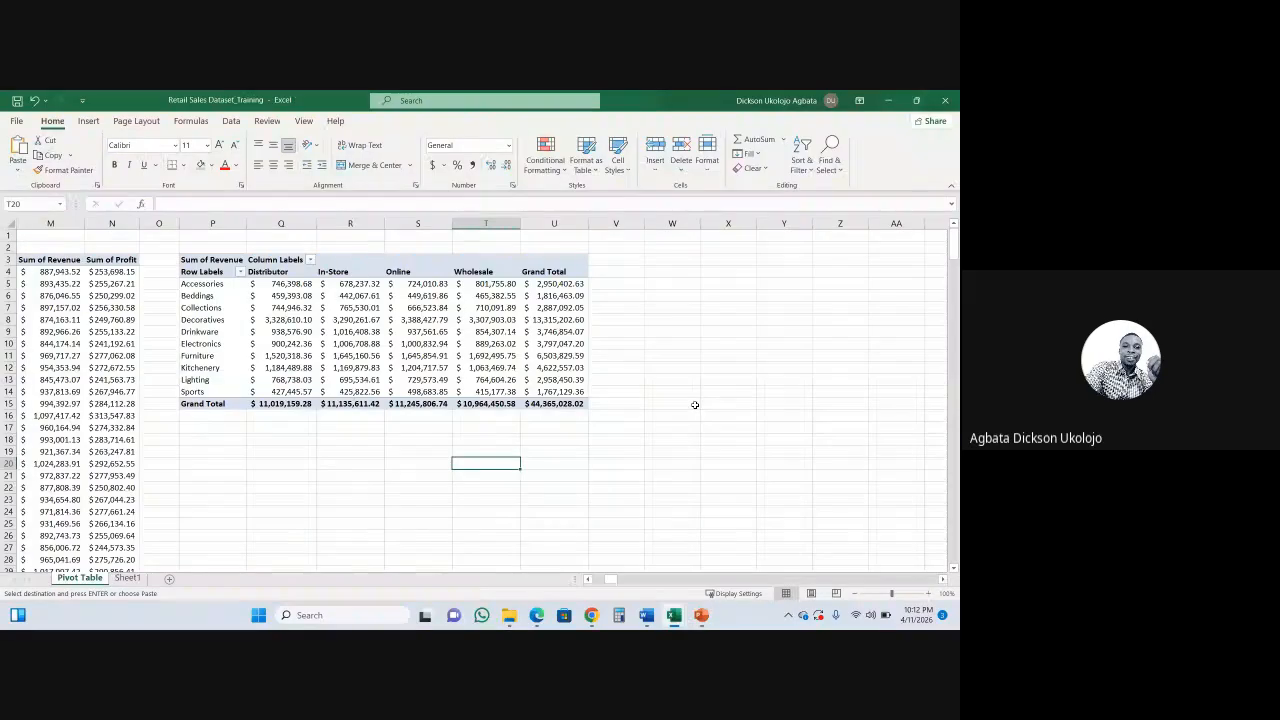
{"action": "left_click", "coordinate": [133, 579]}
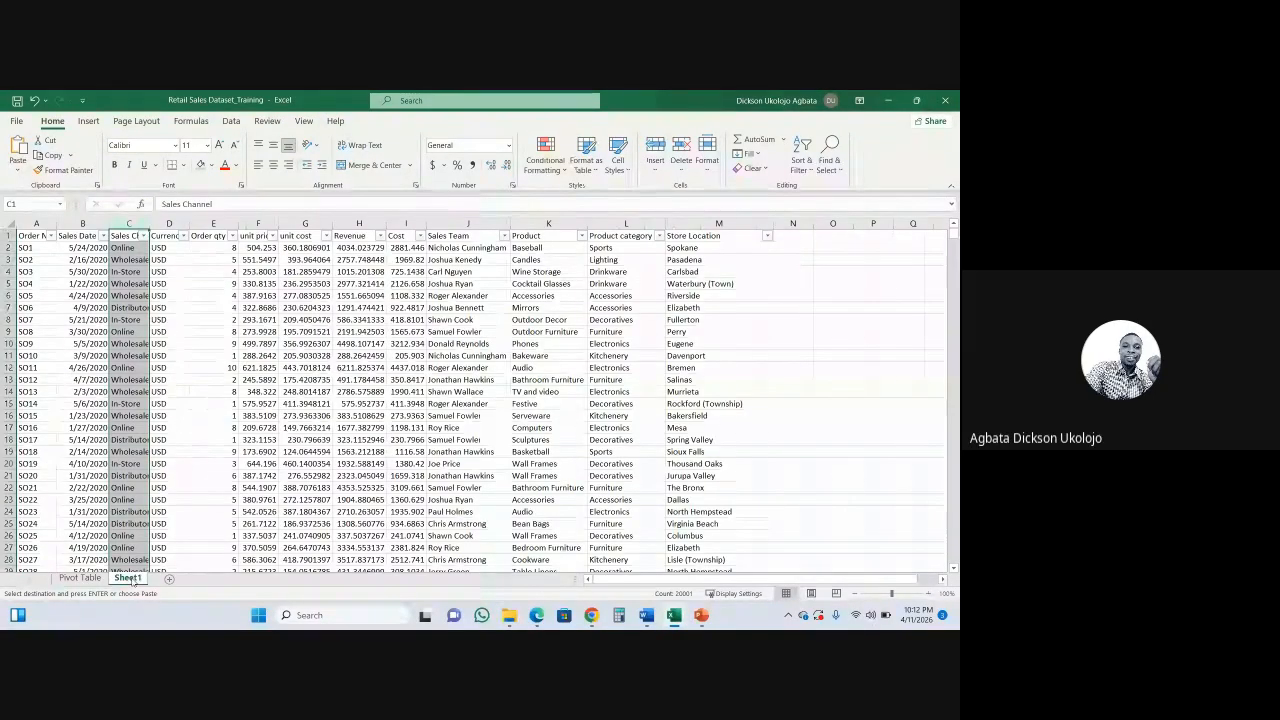
{"action": "left_click", "coordinate": [145, 235]}
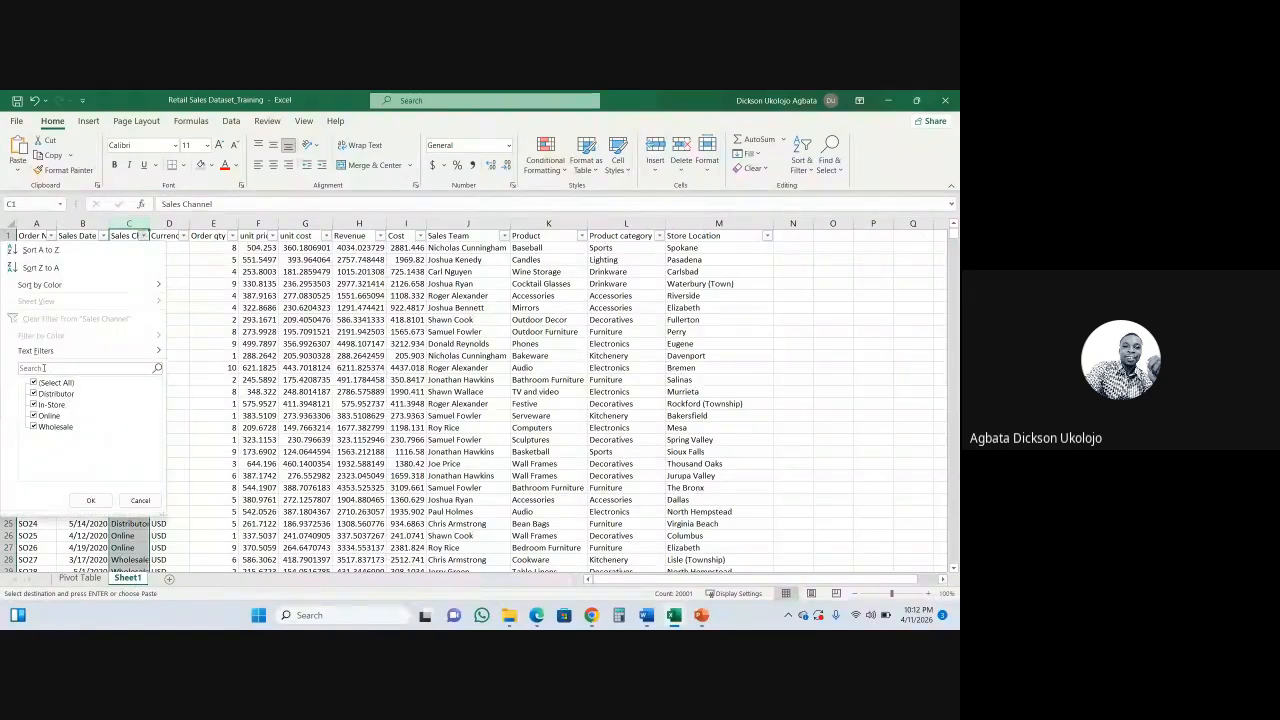
{"action": "left_click", "coordinate": [90, 500]}
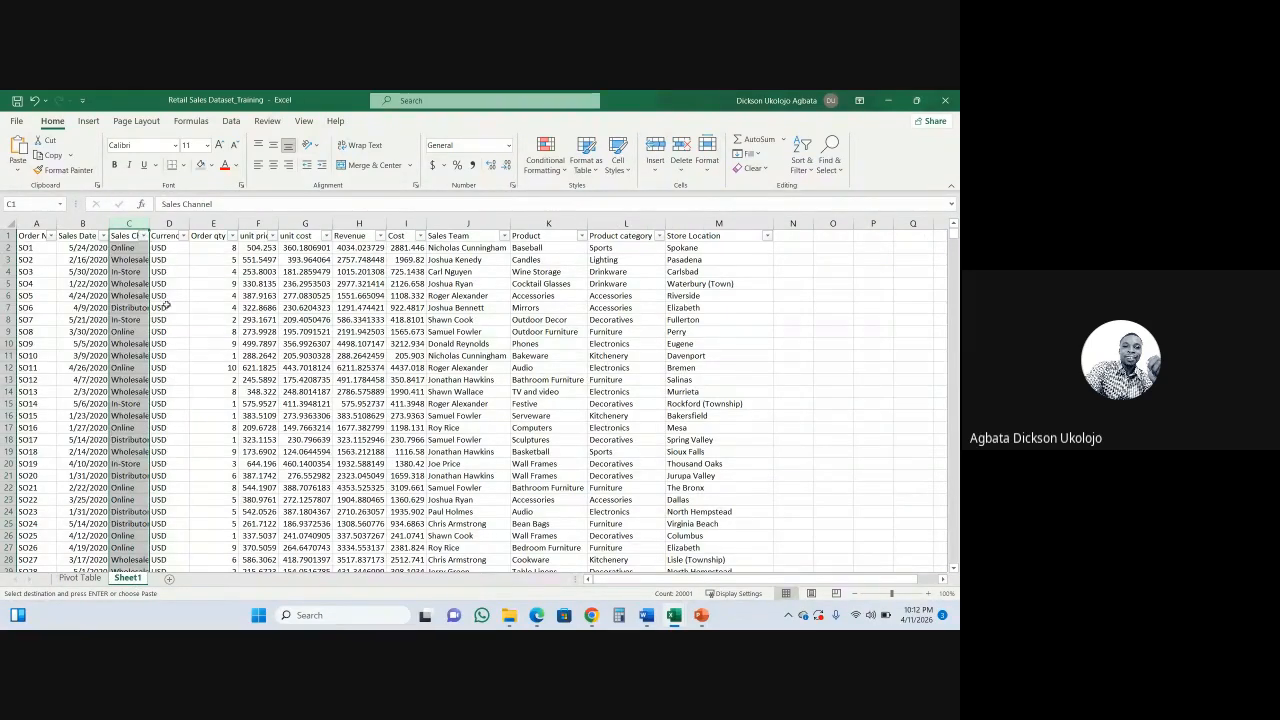
- Turn off the header-row filters of the sales data on Sheet1 and turn them on again
{"action": "left_click", "coordinate": [36, 236]}
{"action": "left_click", "coordinate": [231, 121]}
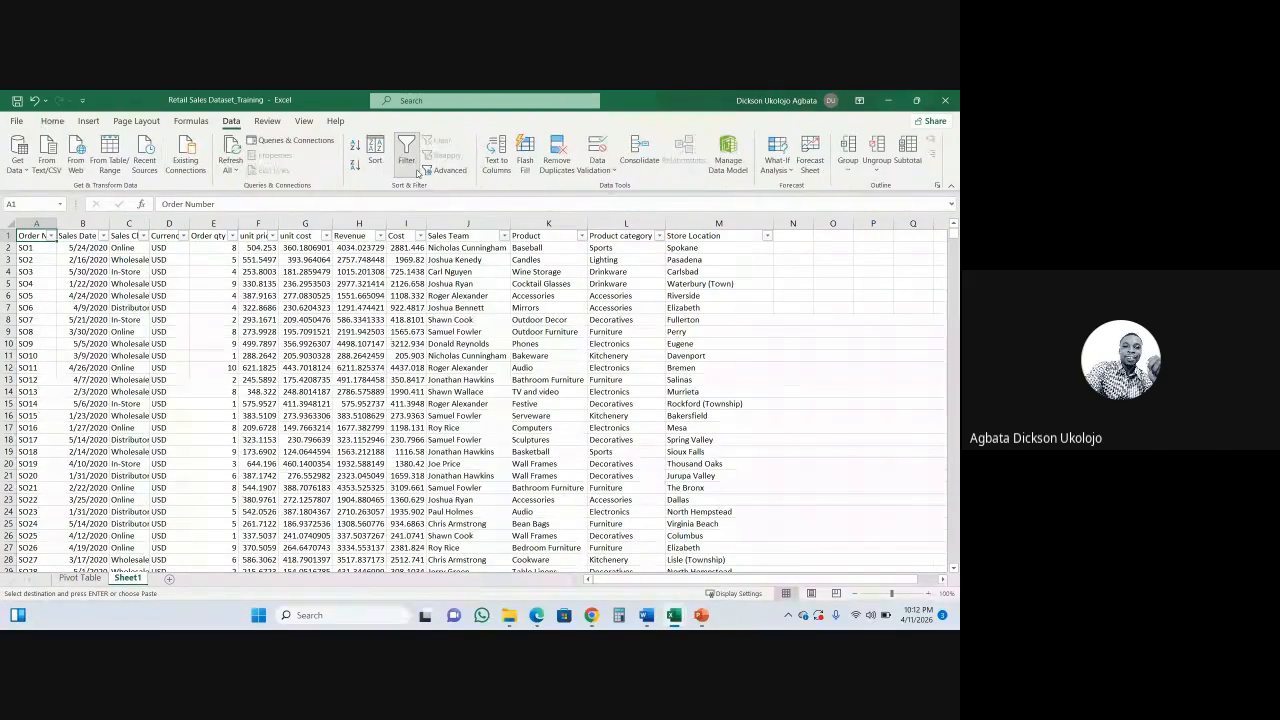
{"action": "left_click", "coordinate": [406, 152]}
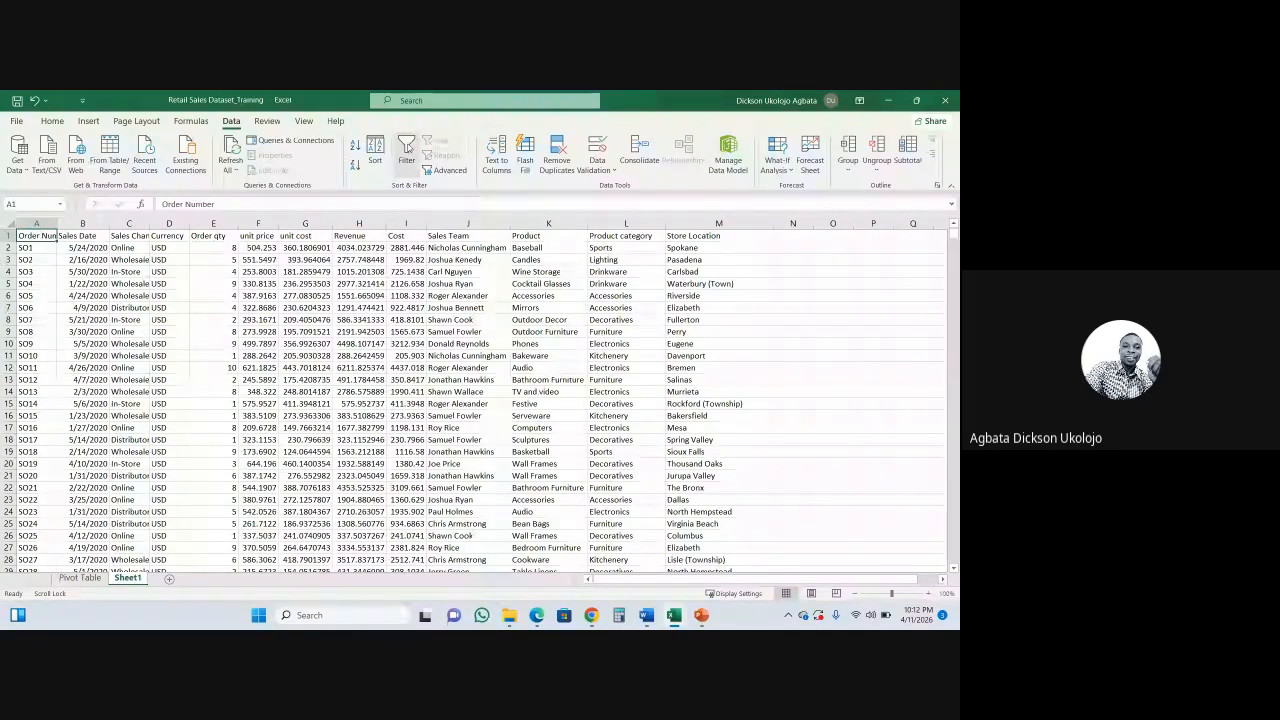
{"action": "left_click", "coordinate": [407, 147]}
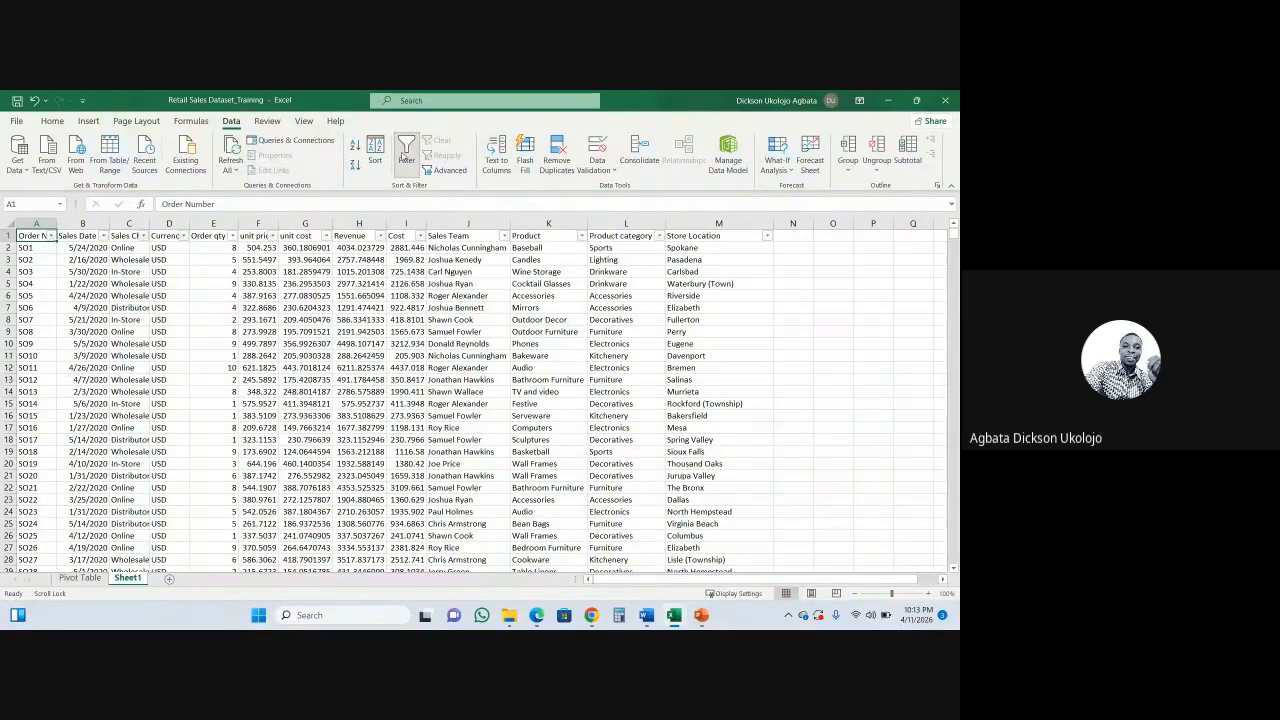
- Filter the Sales Channel column on Sheet1 to show only In-Store records
{"action": "left_click", "coordinate": [143, 236]}
{"action": "left_click", "coordinate": [40, 382]}
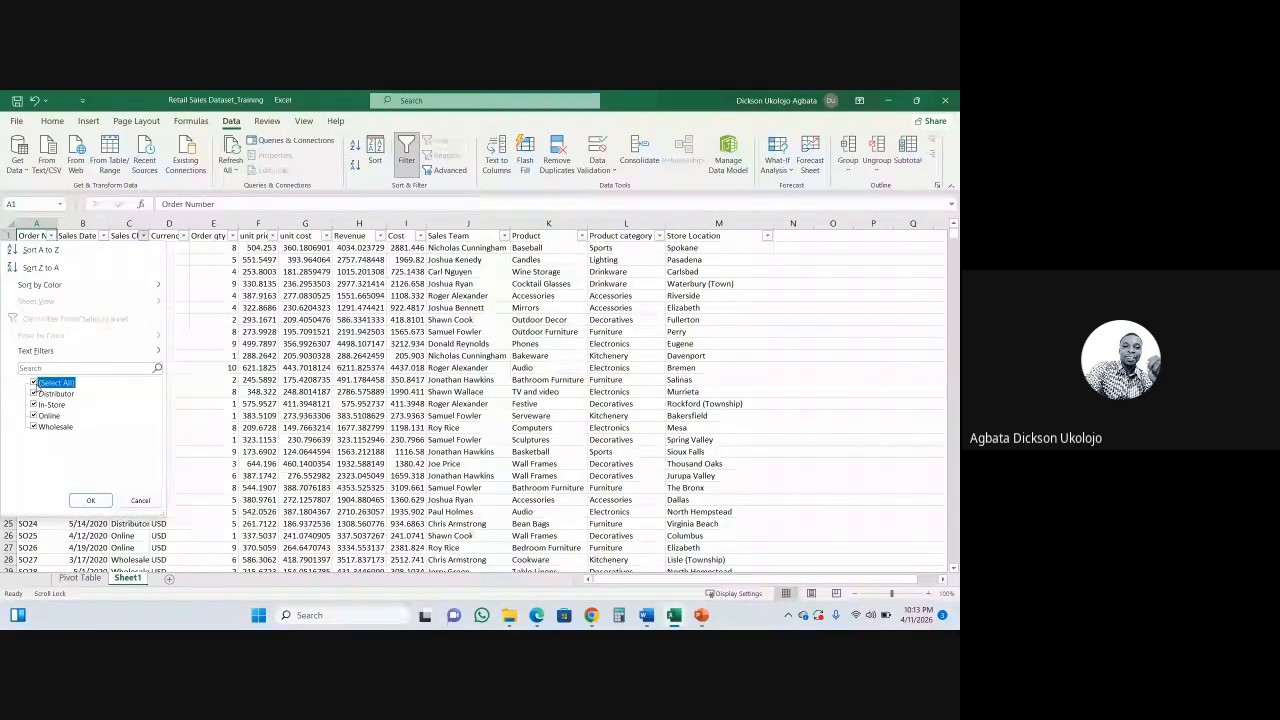
{"action": "left_click", "coordinate": [34, 405]}
{"action": "left_click", "coordinate": [90, 500]}
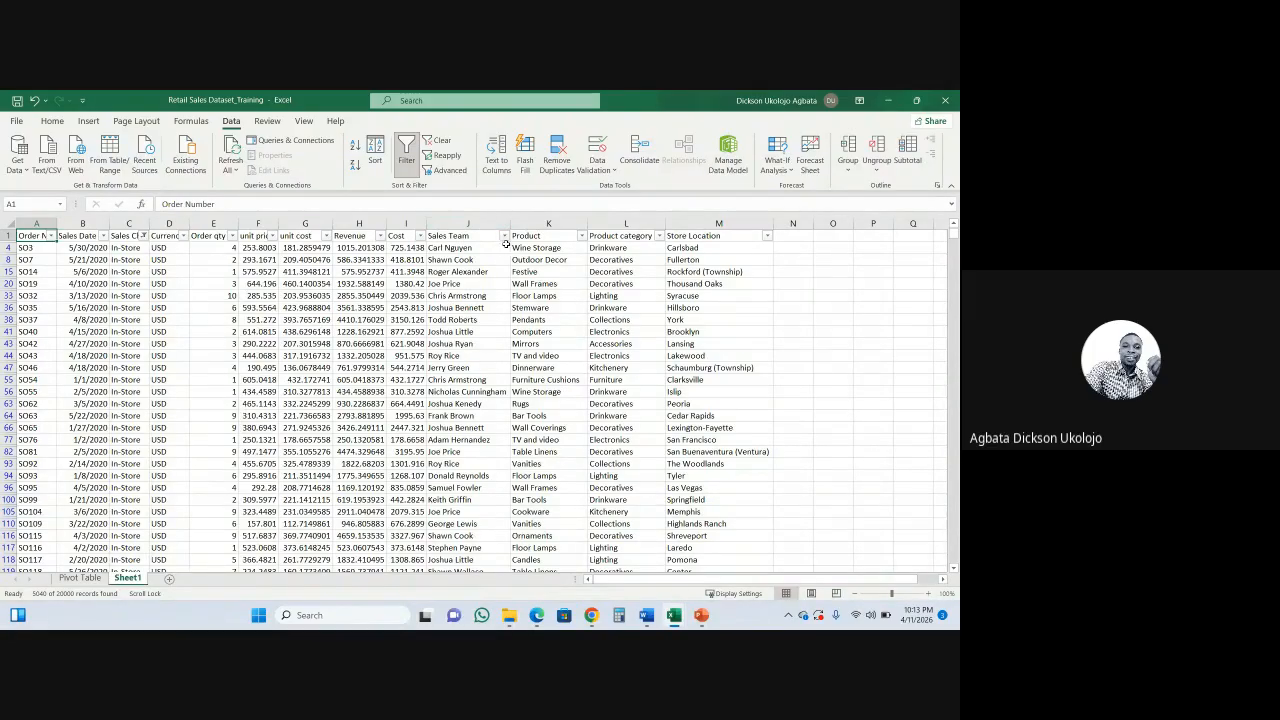
- Filter the Sales Team column on Sheet1 to only the first listed team member
{"action": "left_click", "coordinate": [505, 236]}
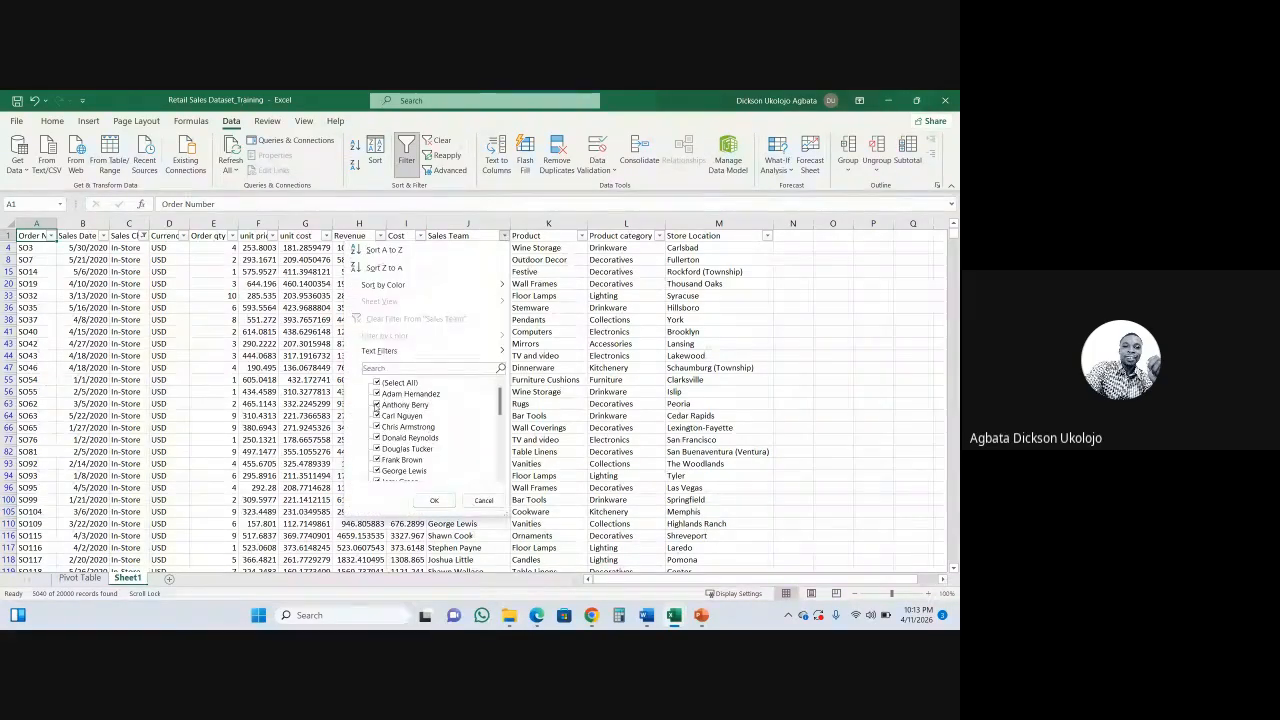
{"action": "left_click", "coordinate": [377, 383]}
{"action": "left_click", "coordinate": [377, 393]}
{"action": "left_click", "coordinate": [434, 500]}
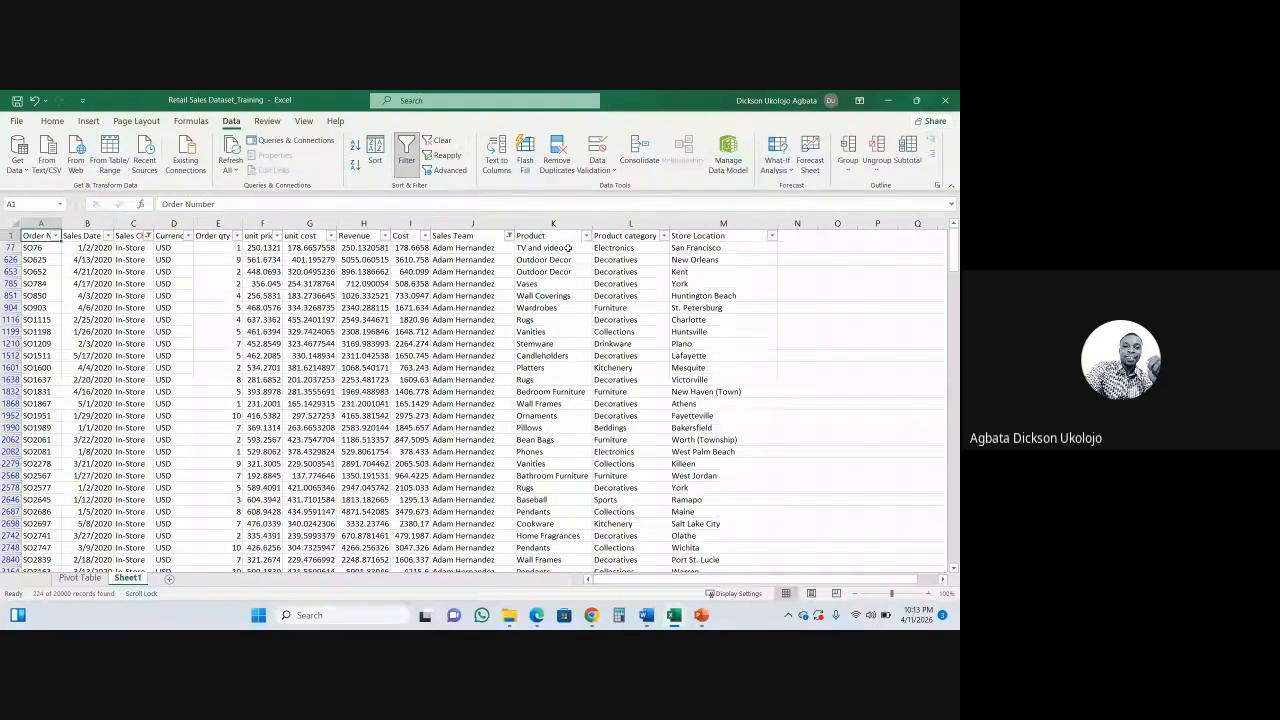
- On the Pivot Table sheet, move Sales Channel from the column field to the report filter of the product category pivot table
{"action": "left_click", "coordinate": [80, 578]}
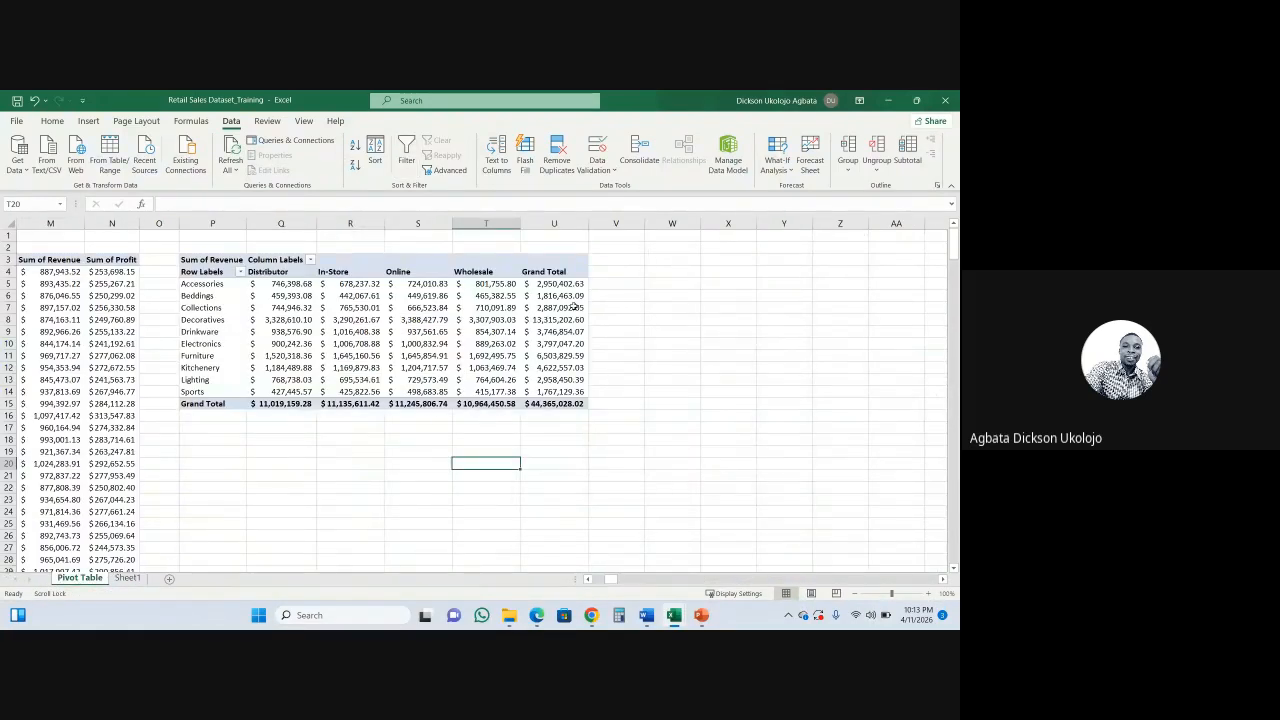
{"action": "left_click", "coordinate": [350, 298]}
{"action": "left_click", "coordinate": [366, 268]}
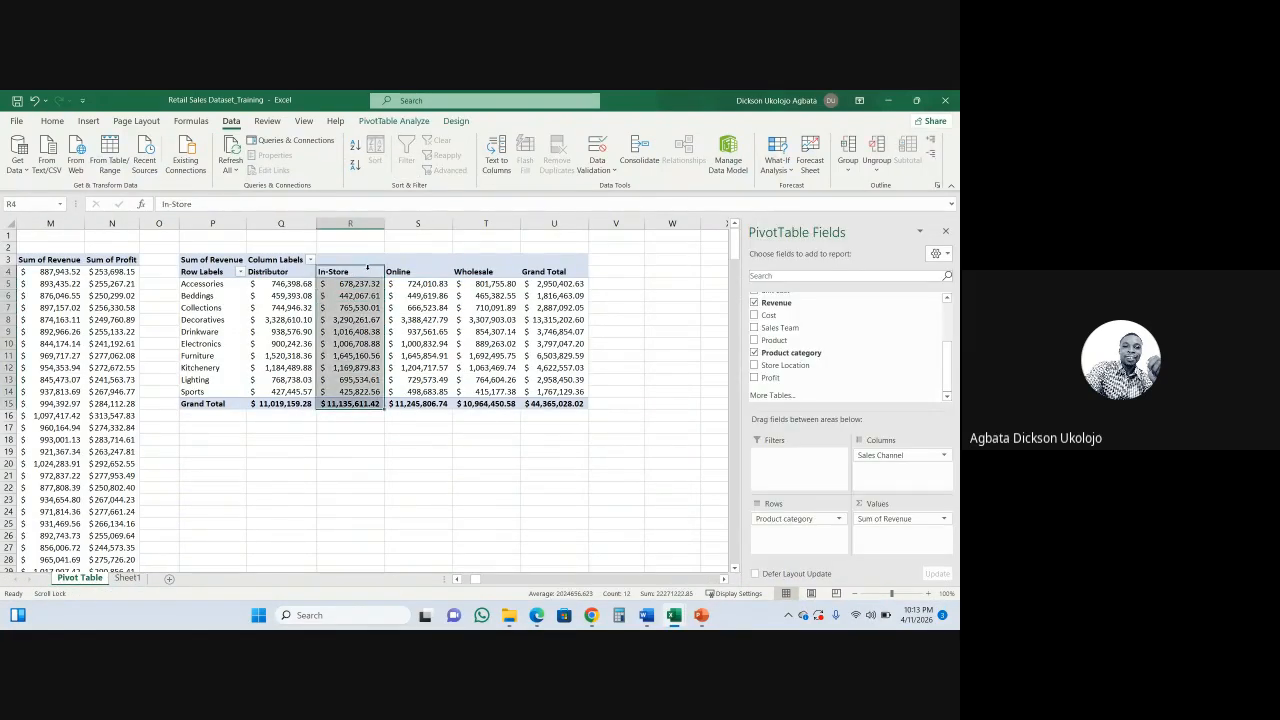
{"action": "left_click_drag", "start_coordinate": [906, 455], "coordinate": [903, 390]}
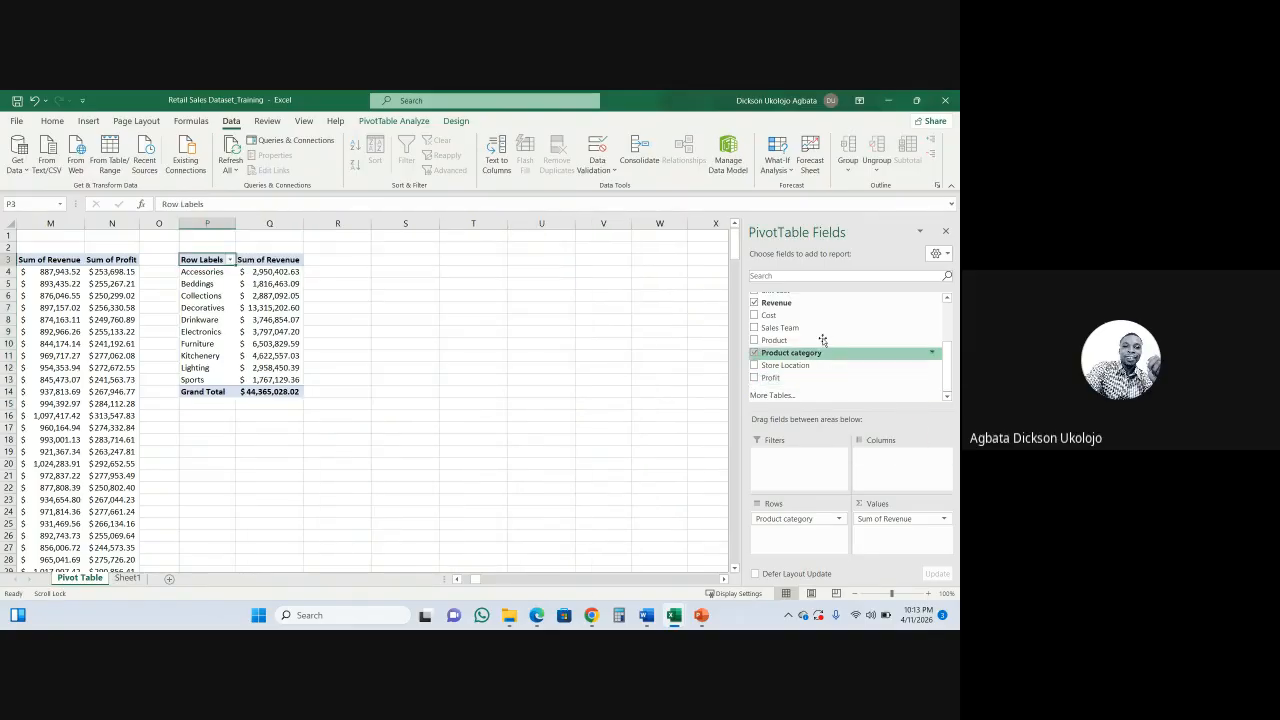
{"action": "scroll", "coordinate": [830, 320], "scroll_direction": "up", "scroll_amount": 3}
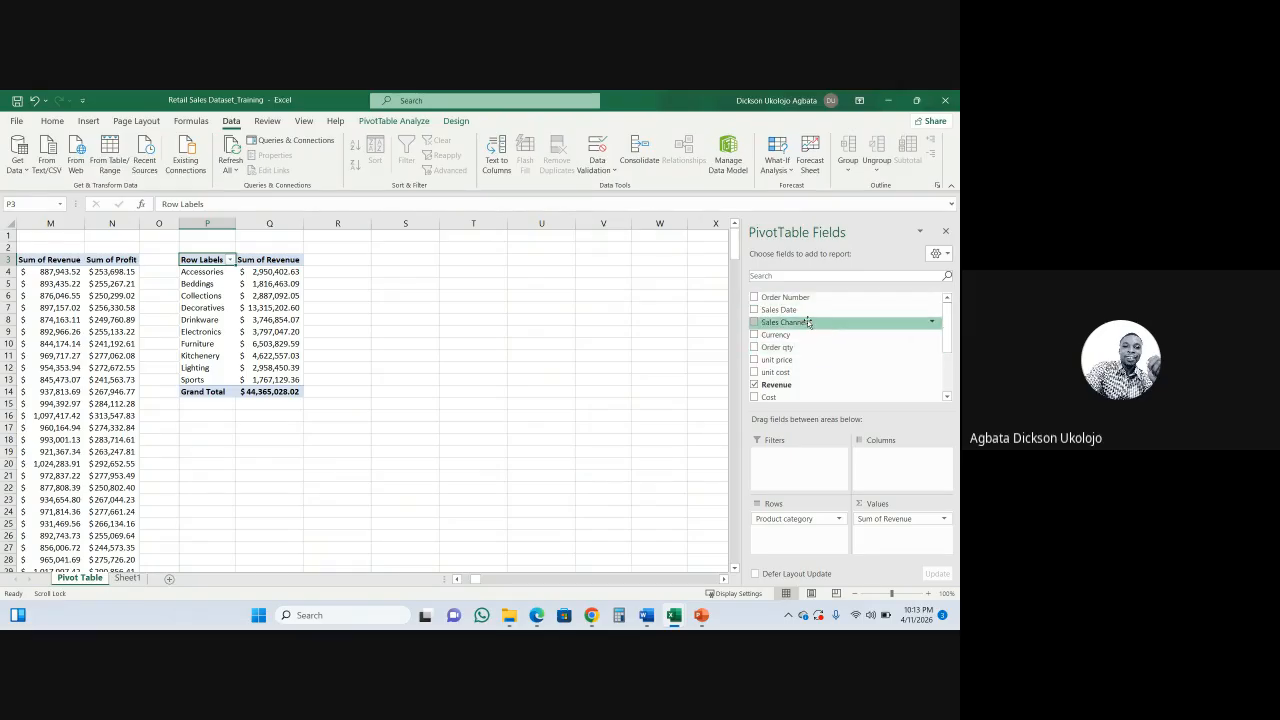
{"action": "left_click_drag", "start_coordinate": [807, 321], "coordinate": [798, 470]}
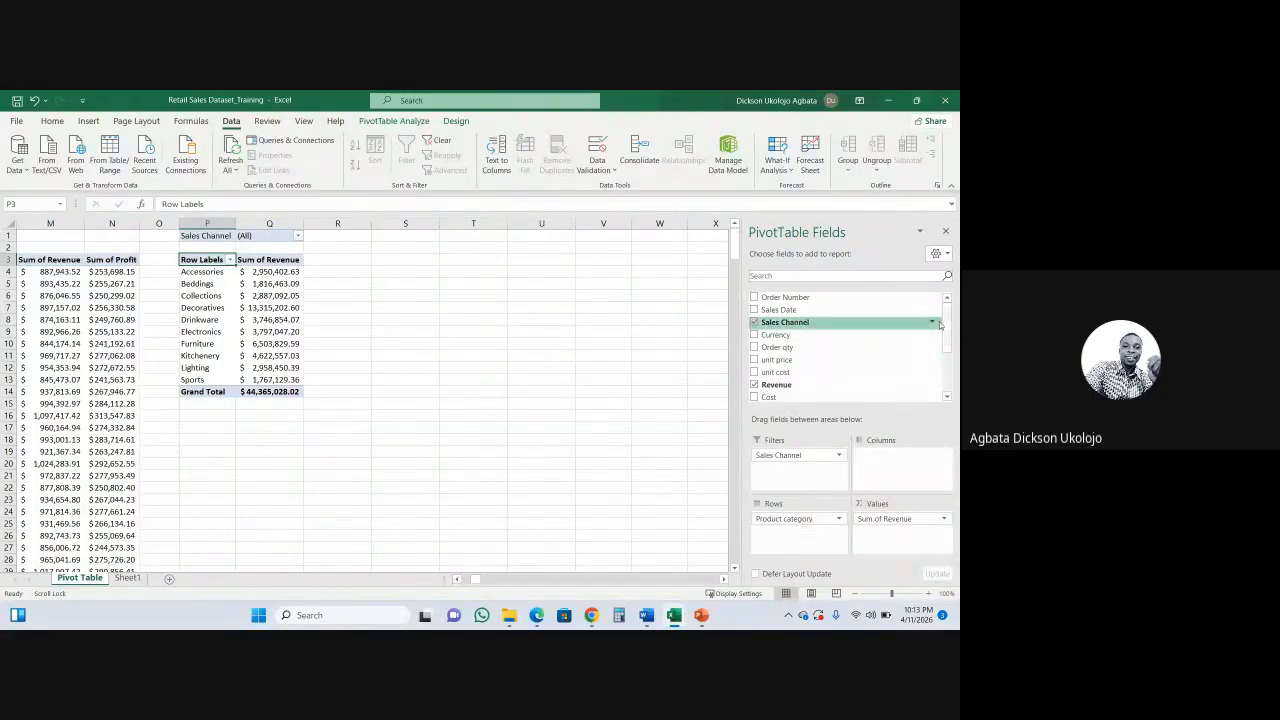
- Add Sales Team as the column field of the product category pivot table and set its Sales Channel report filter to In-Store
{"action": "scroll", "coordinate": [870, 340], "scroll_direction": "down", "scroll_amount": 5}
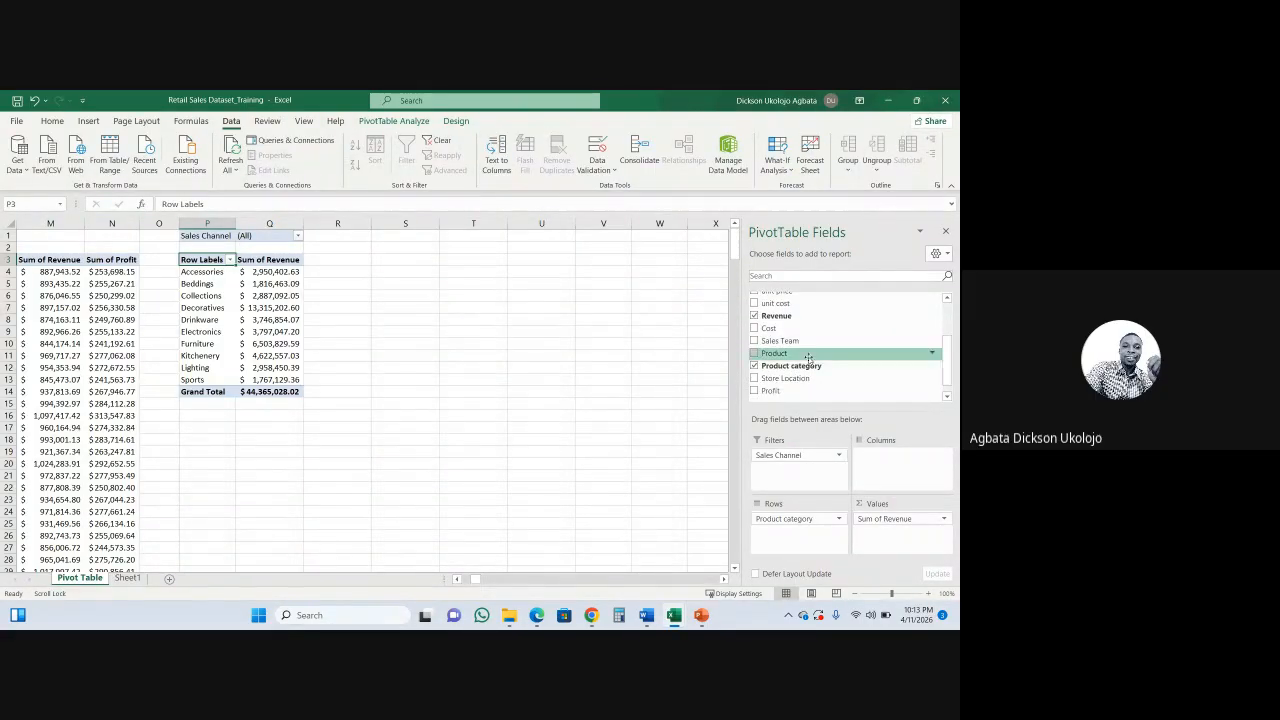
{"action": "left_click_drag", "start_coordinate": [787, 341], "coordinate": [874, 462]}
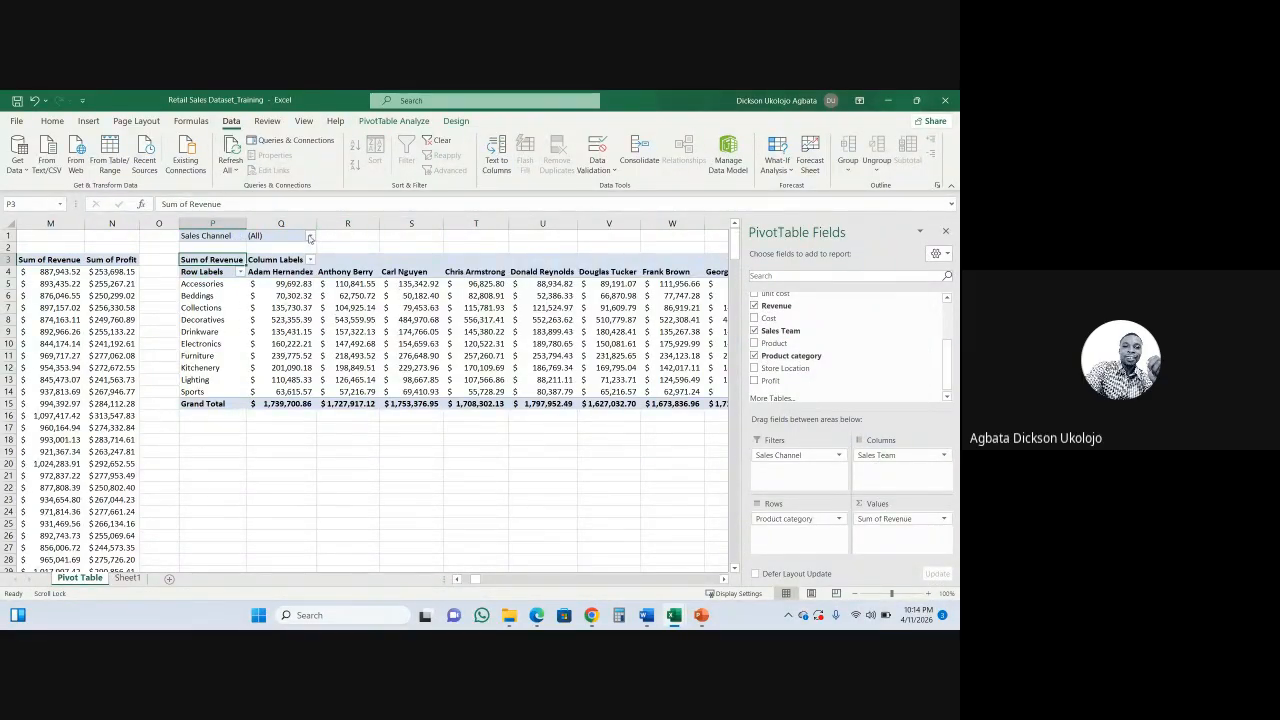
{"action": "left_click", "coordinate": [310, 236]}
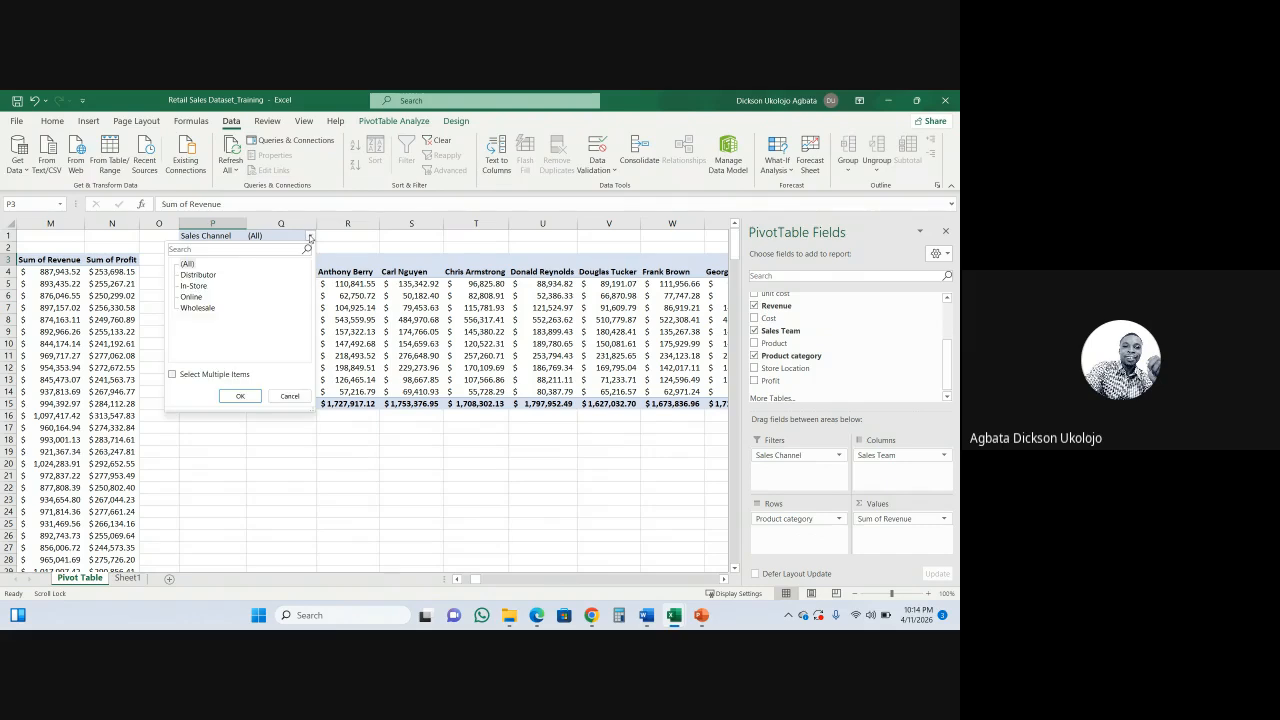
{"action": "left_click", "coordinate": [194, 286]}
{"action": "left_click", "coordinate": [240, 396]}
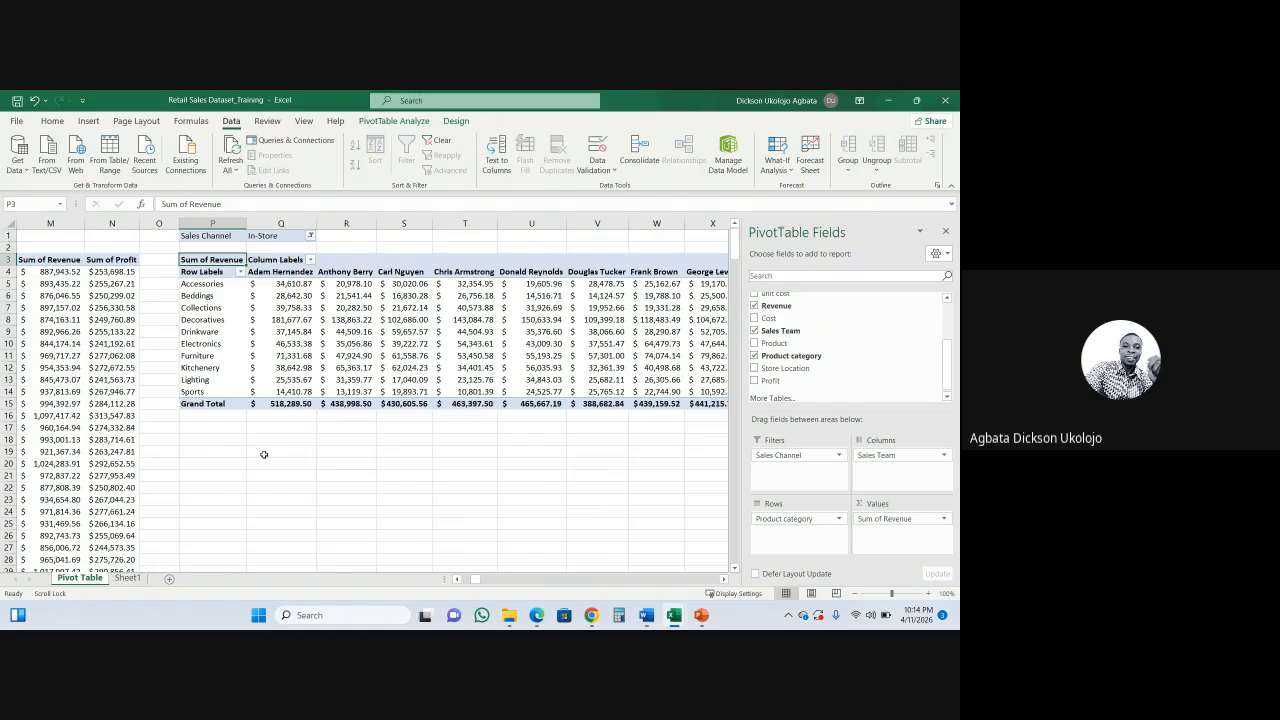
{"action": "left_click", "coordinate": [310, 236]}
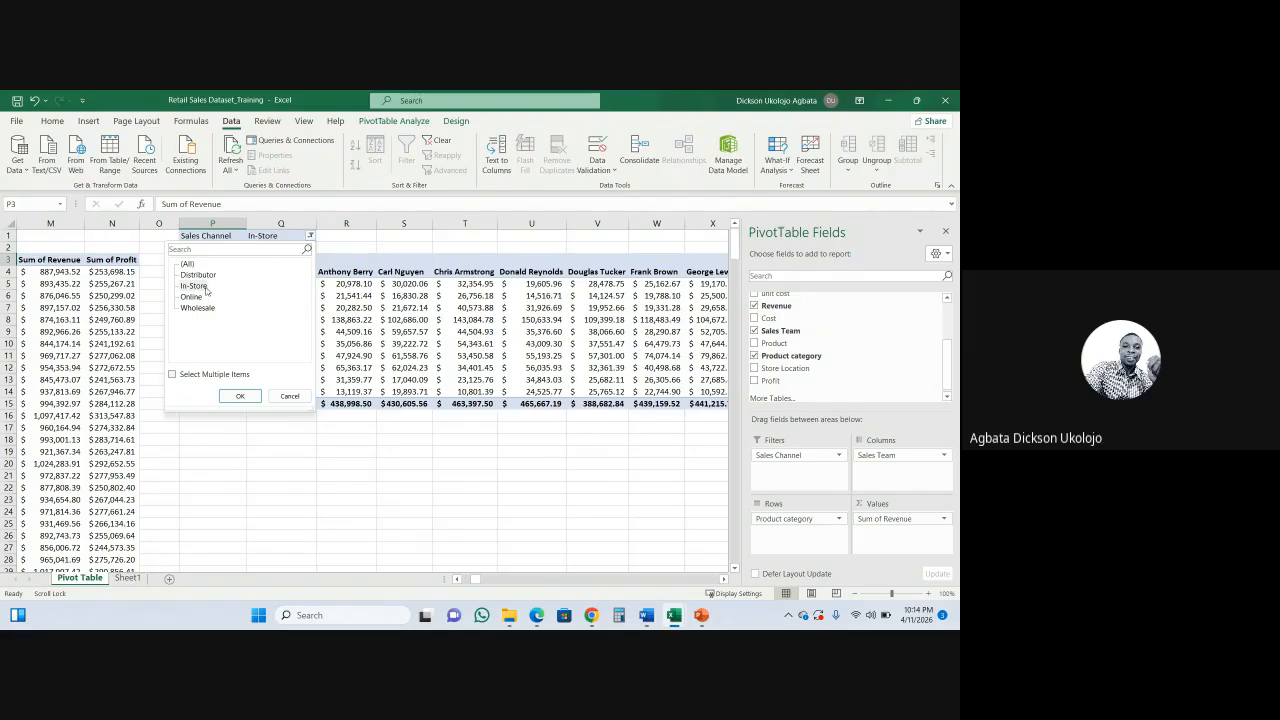
{"action": "left_click", "coordinate": [242, 396]}
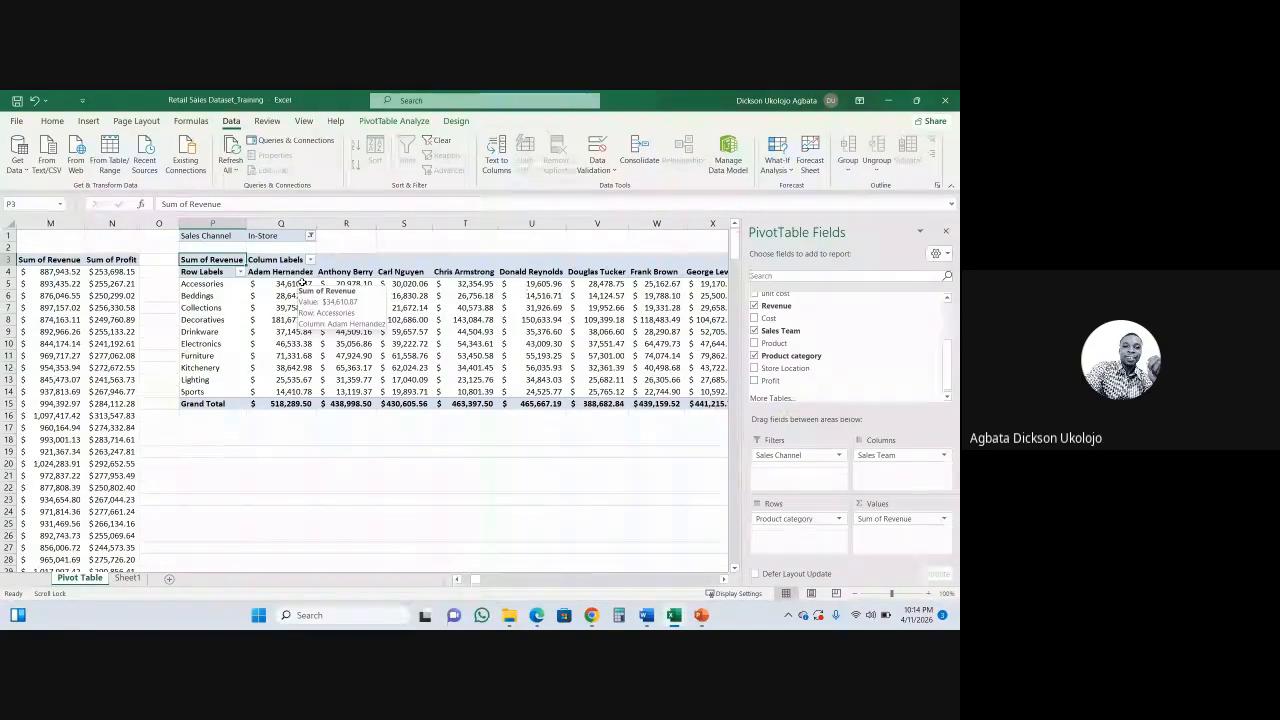
- Allow multiple items in the Sales Channel report filter and include Wholesale alongside In-Store
{"action": "mouse_move", "coordinate": [507, 612]}
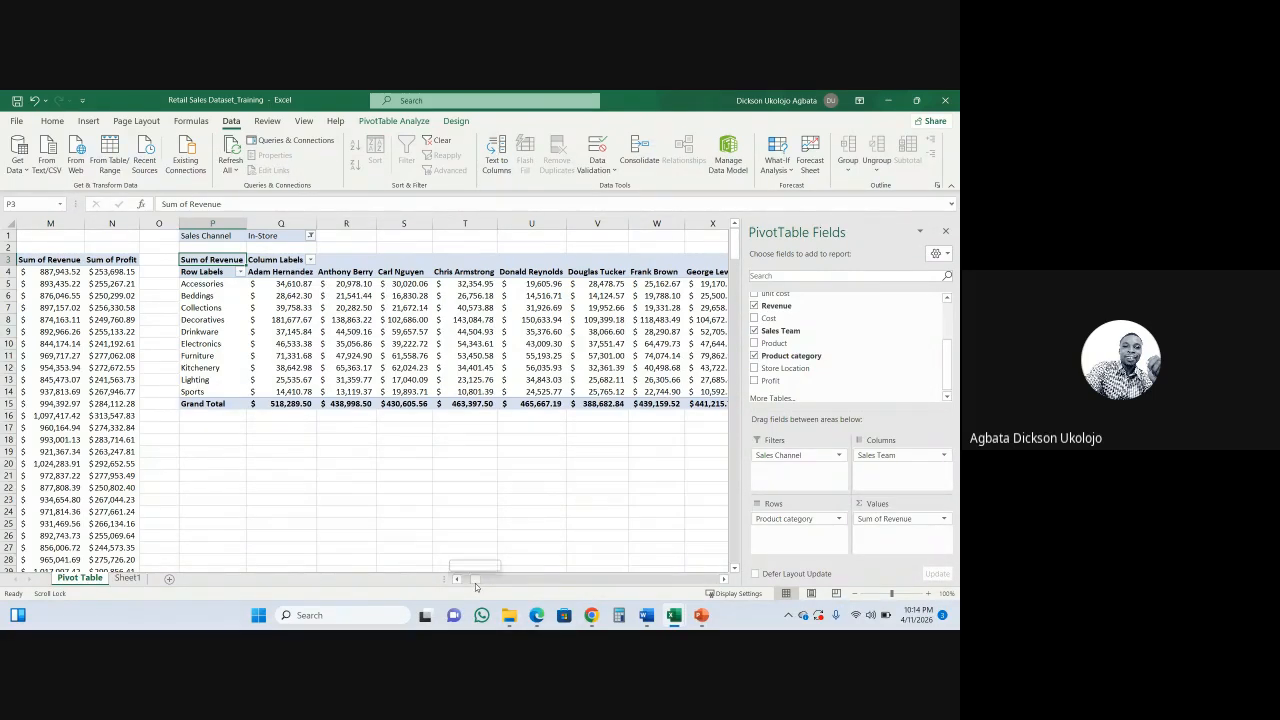
{"action": "mouse_move", "coordinate": [475, 583]}
{"action": "left_mouse_down"}
{"action": "mouse_move", "coordinate": [492, 582]}
{"action": "mouse_move", "coordinate": [474, 589]}
{"action": "left_mouse_up"}
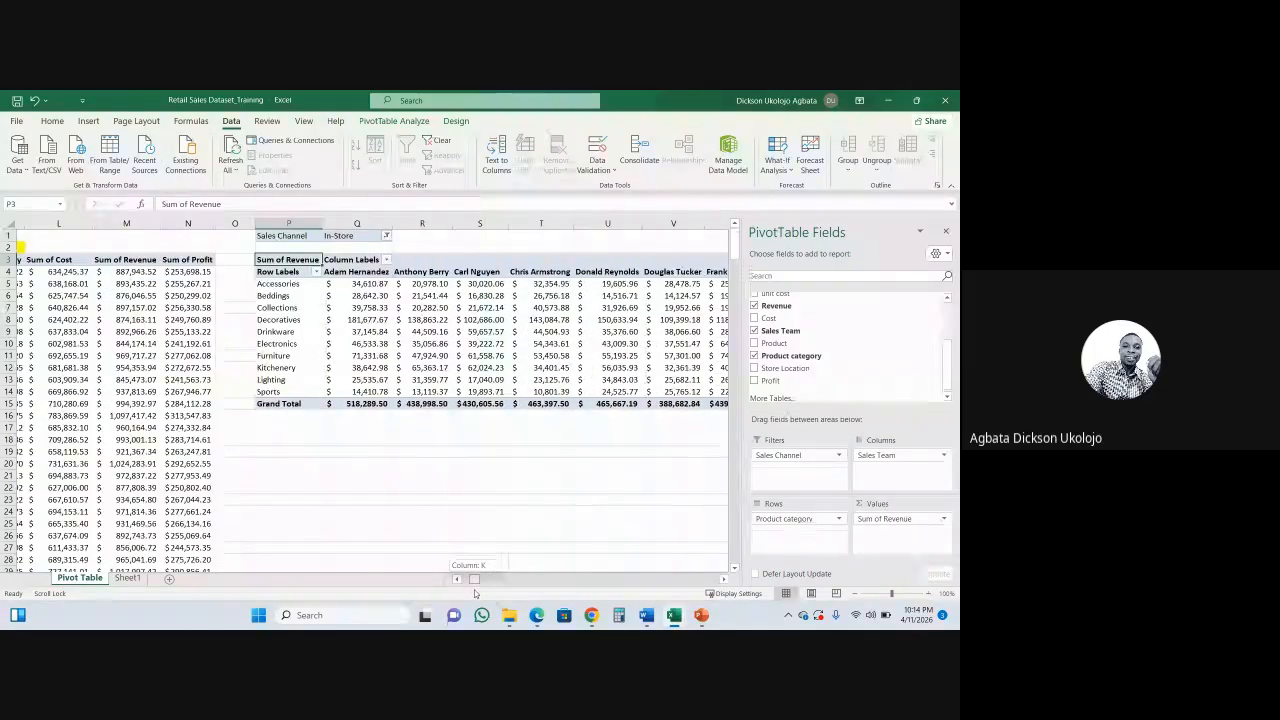
{"action": "left_click", "coordinate": [350, 463]}
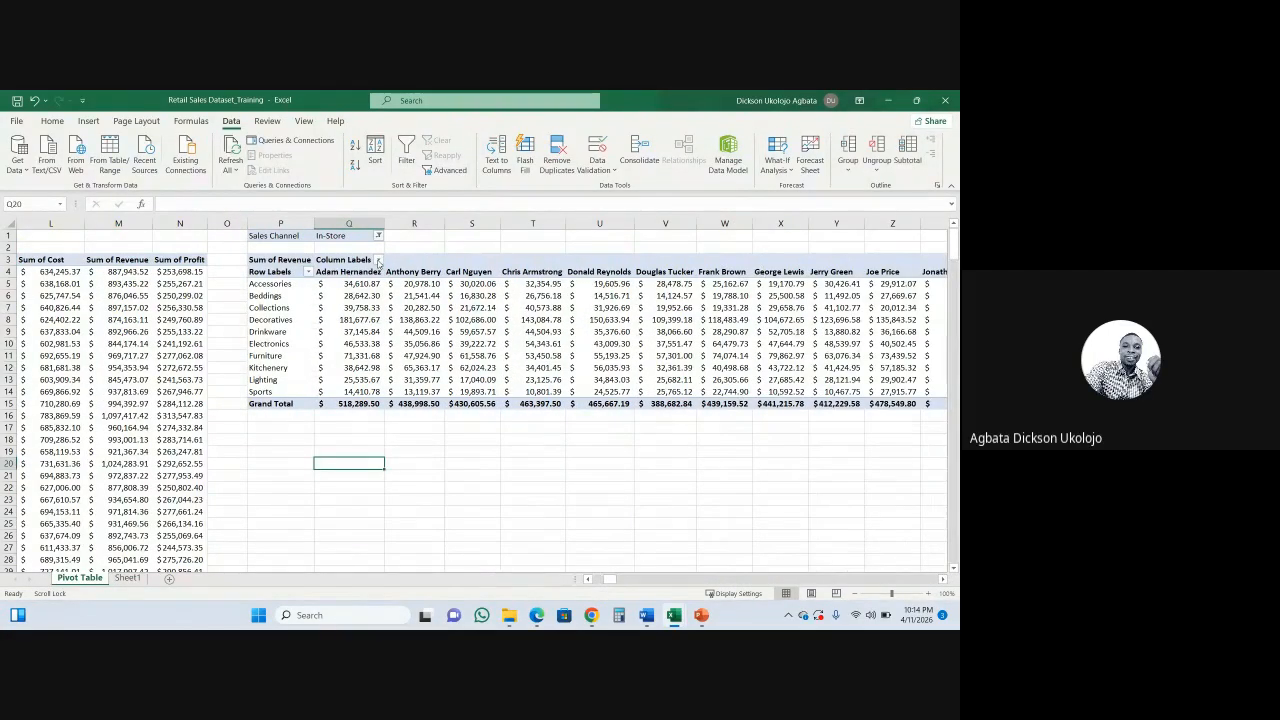
{"action": "left_click", "coordinate": [378, 236]}
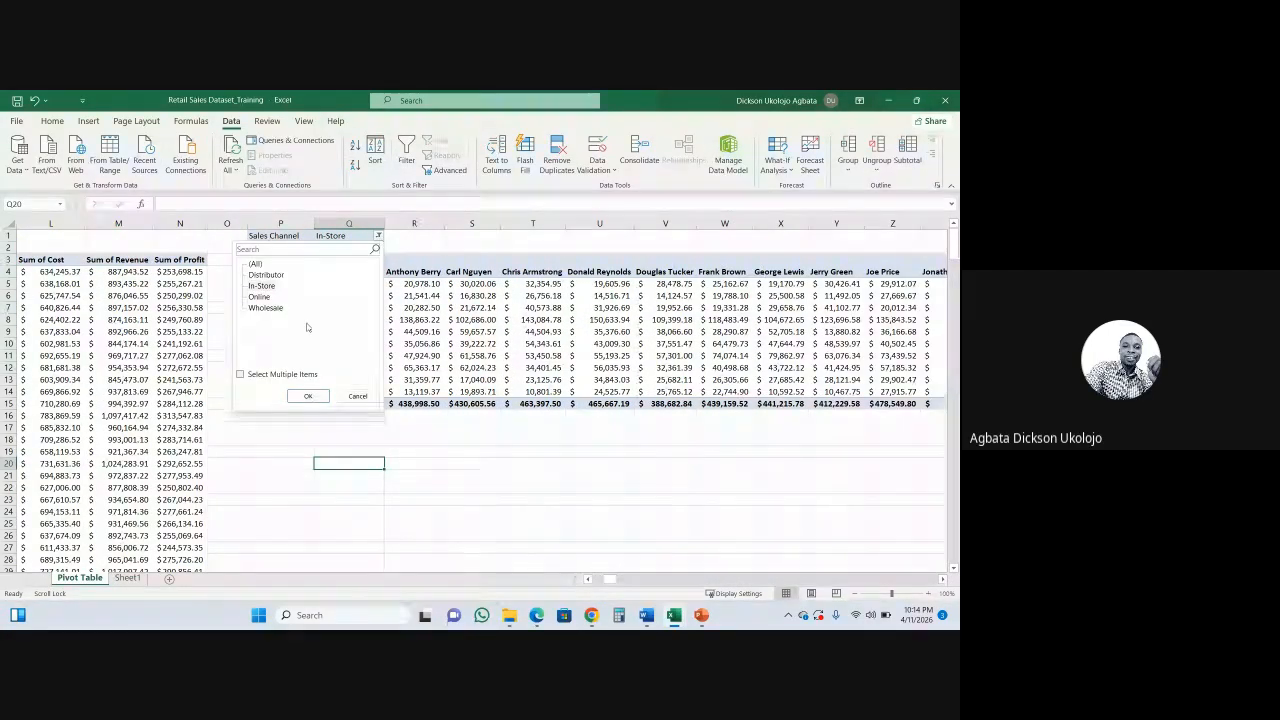
{"action": "left_click", "coordinate": [241, 374]}
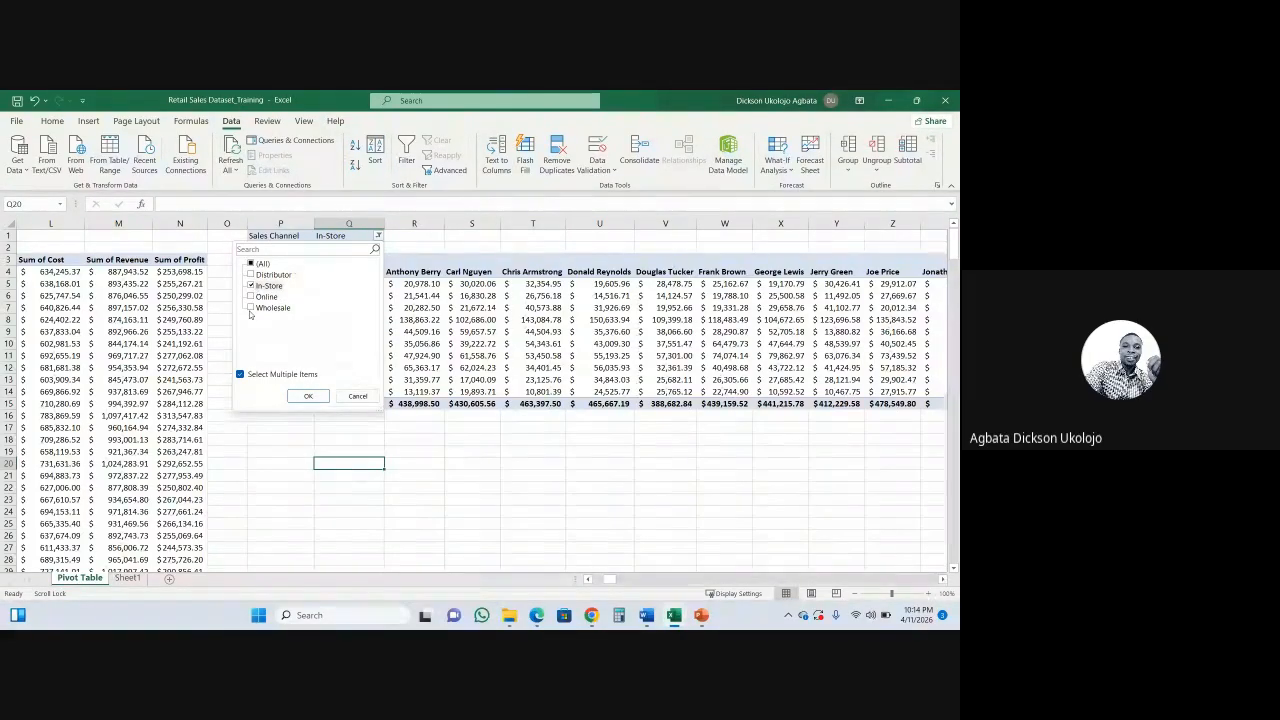
{"action": "left_click", "coordinate": [251, 308]}
{"action": "left_click", "coordinate": [308, 396]}
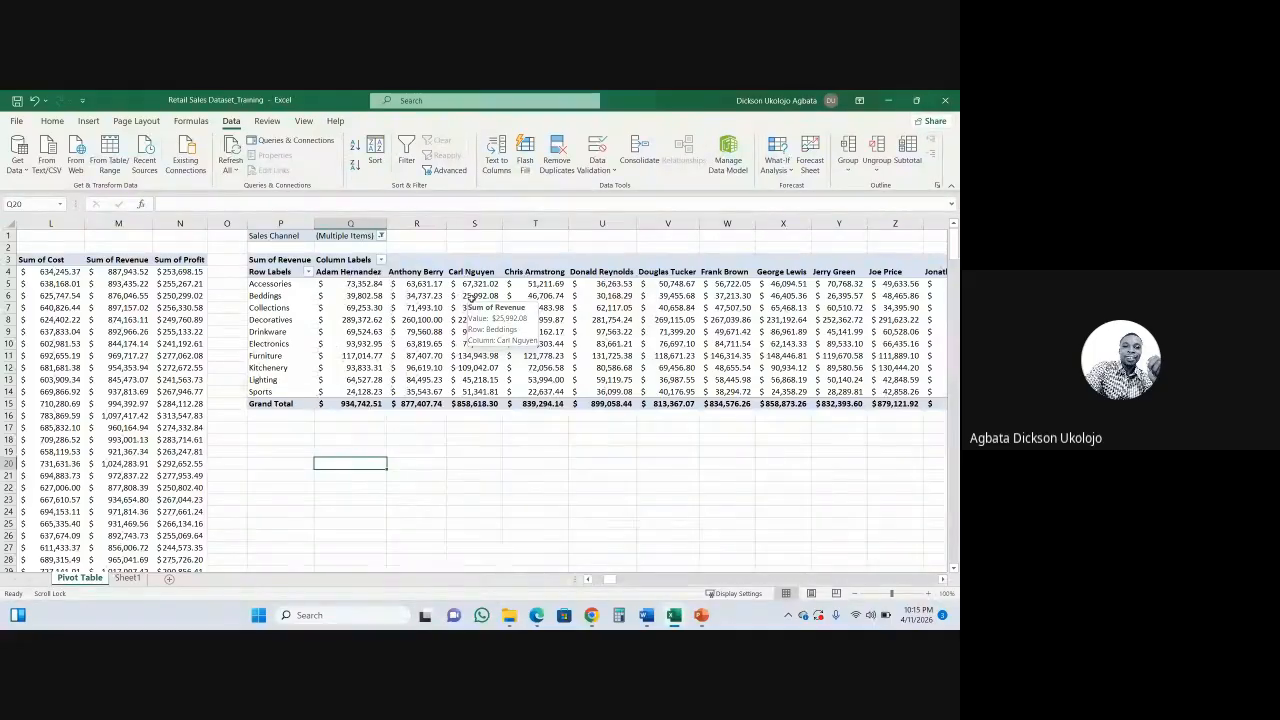
- Insert two blank columns at column F, between the Sales Channel by Revenue and Sales Team by Revenue pivot tables
{"action": "left_click_drag", "start_coordinate": [607, 579], "coordinate": [543, 563]}
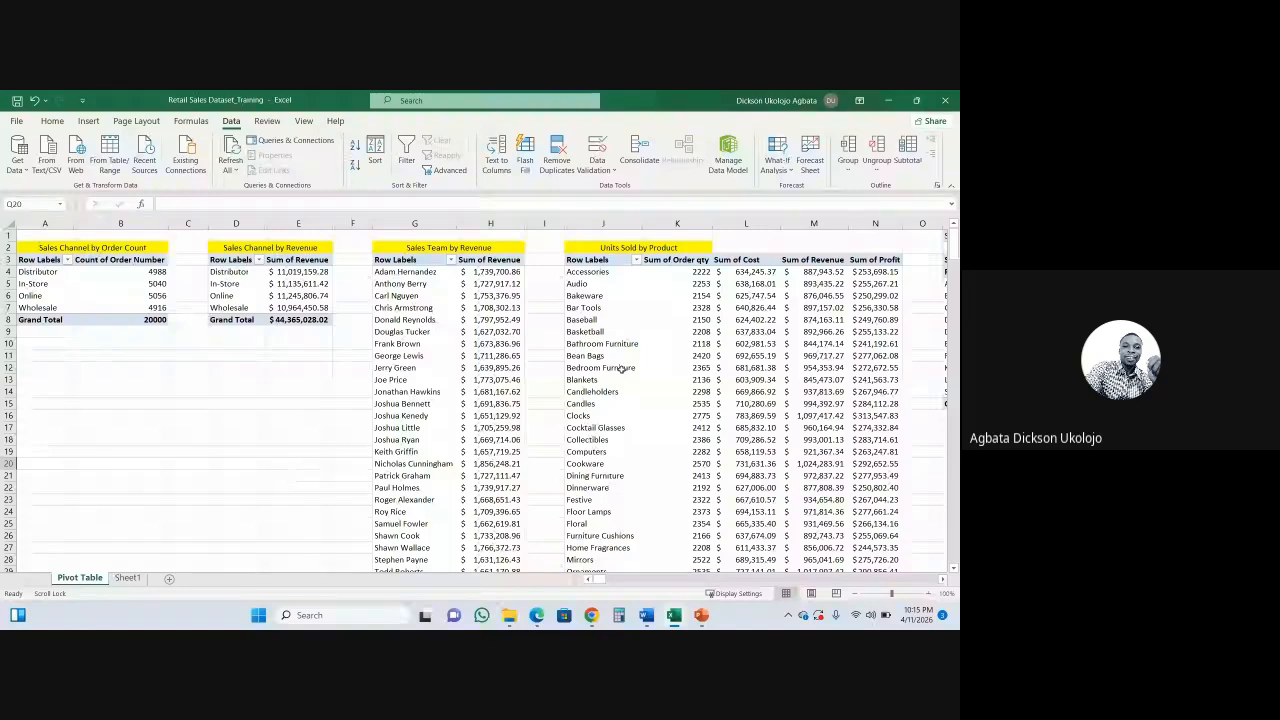
{"action": "mouse_move", "coordinate": [661, 347]}
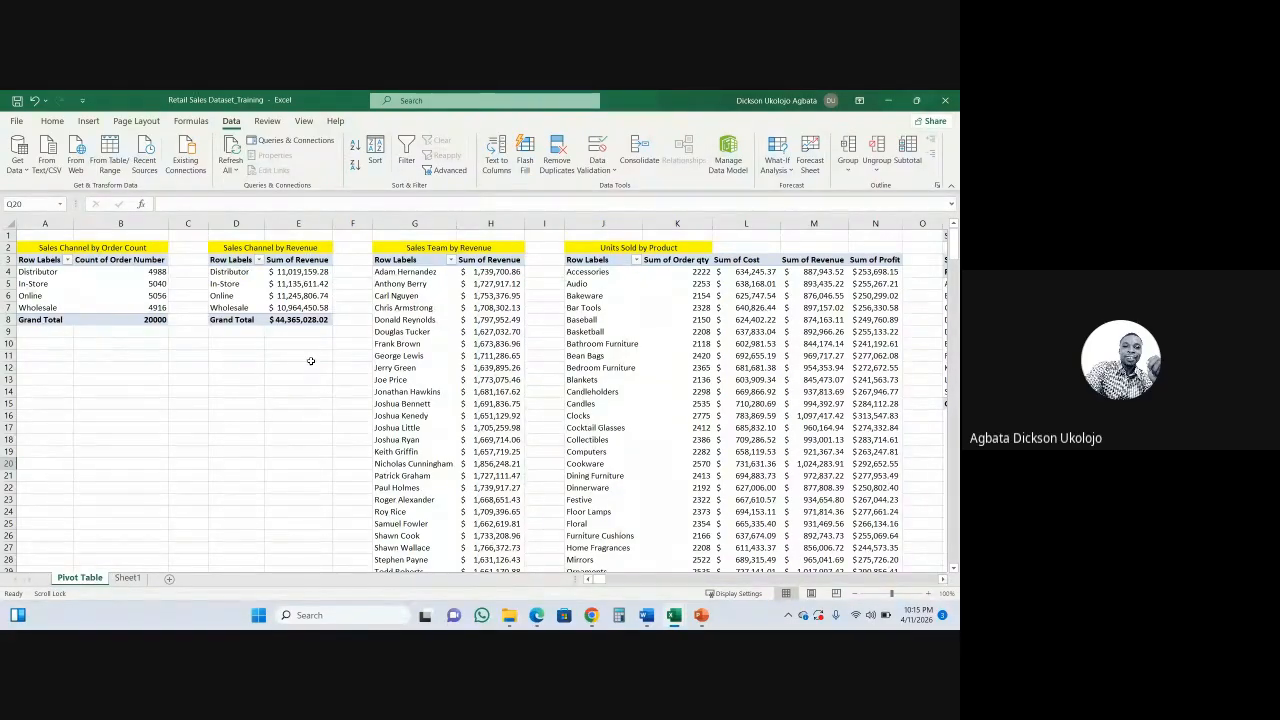
{"action": "left_click", "coordinate": [678, 247]}
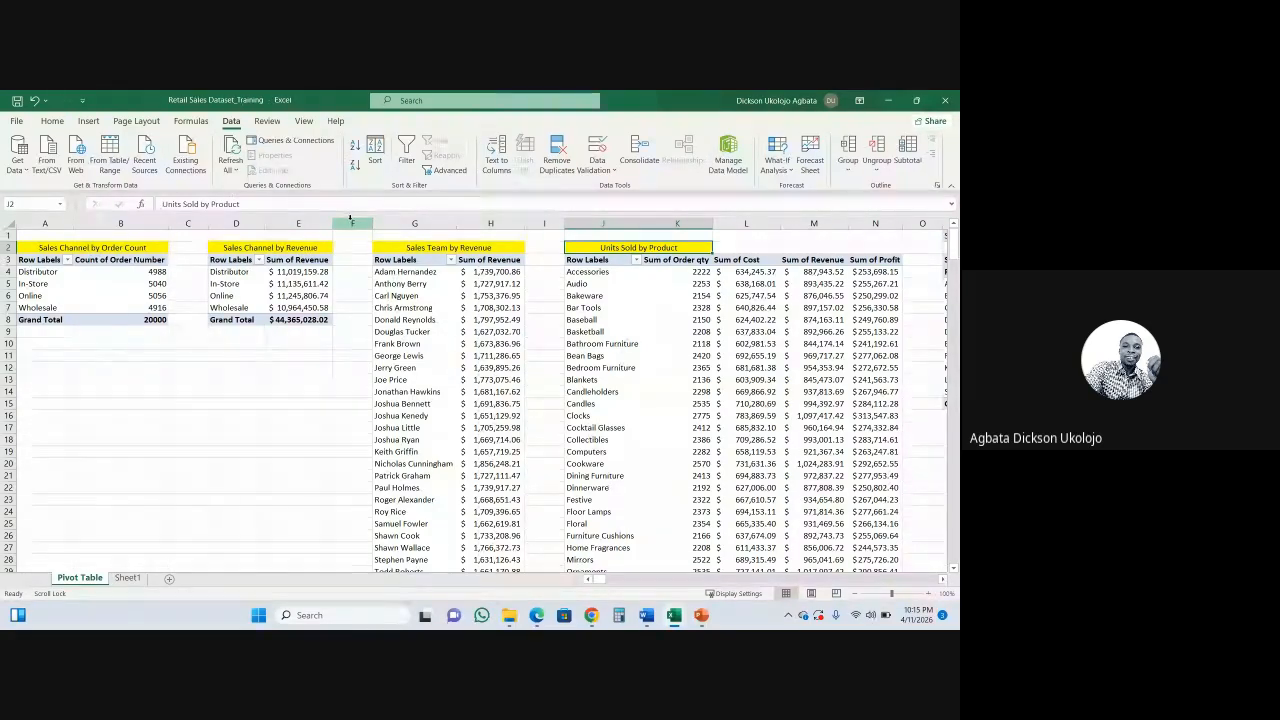
{"action": "right_click", "coordinate": [352, 224]}
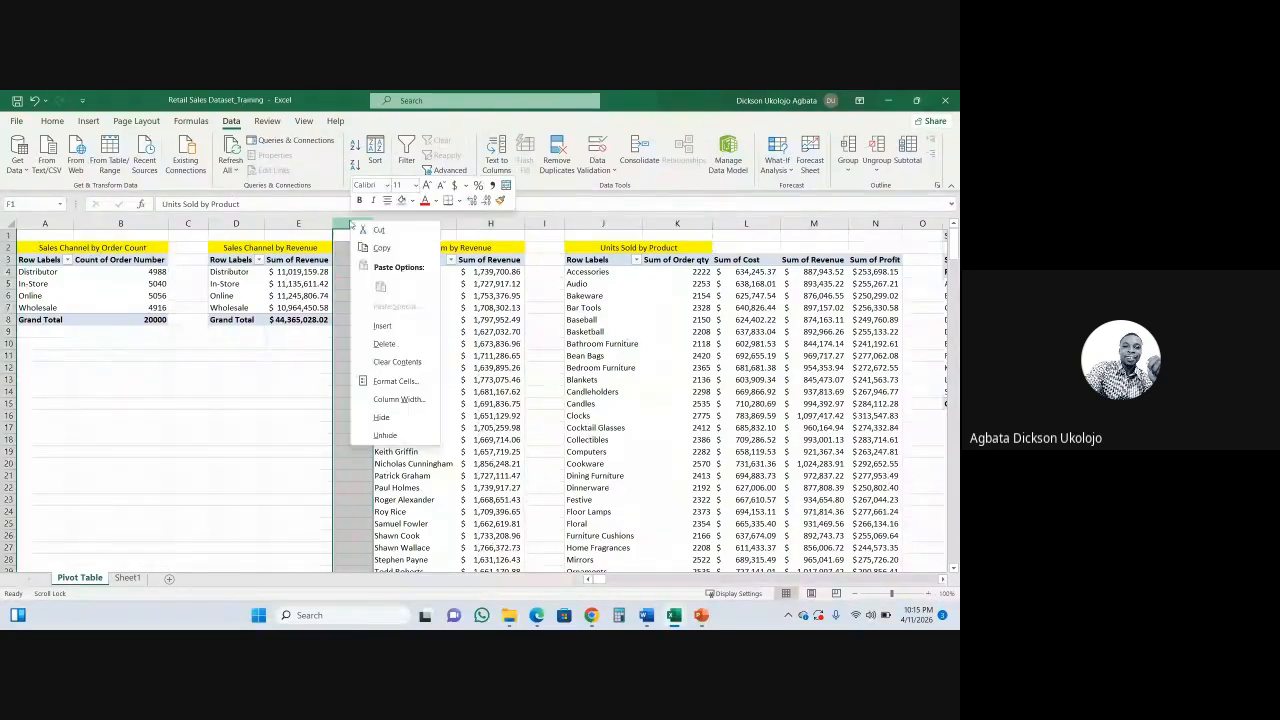
{"action": "left_click", "coordinate": [394, 328]}
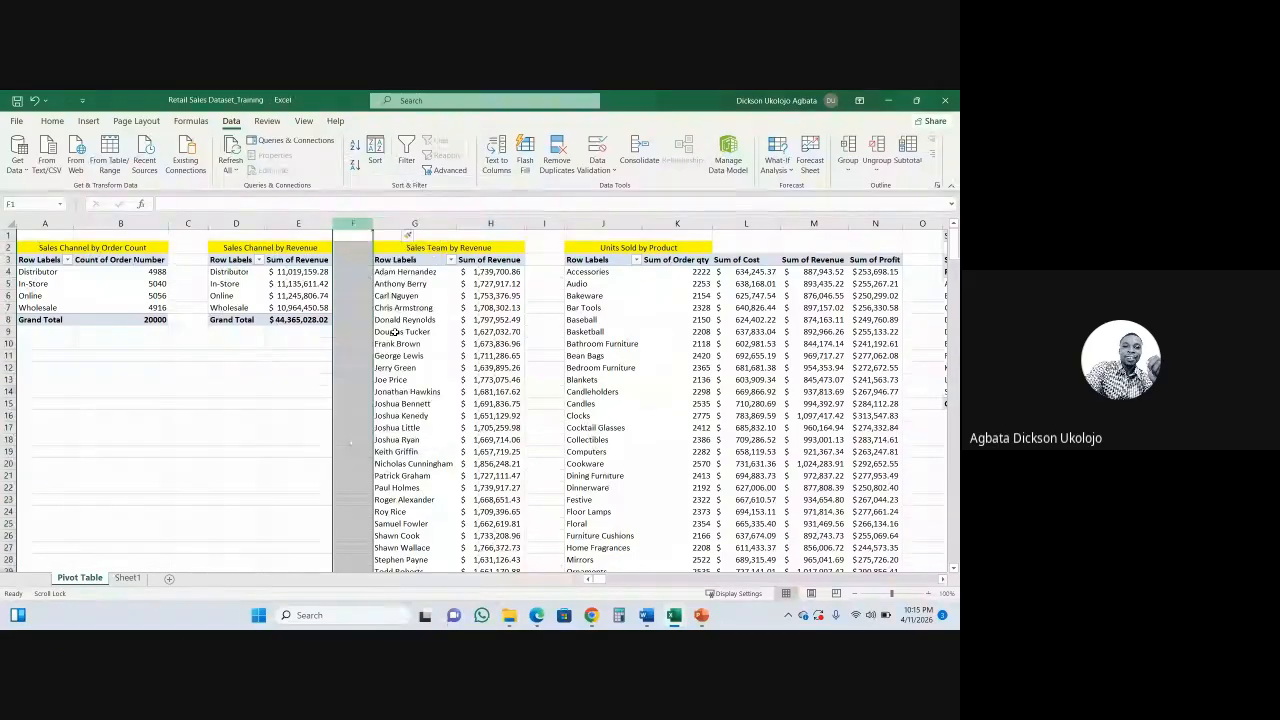
{"action": "right_click", "coordinate": [363, 226]}
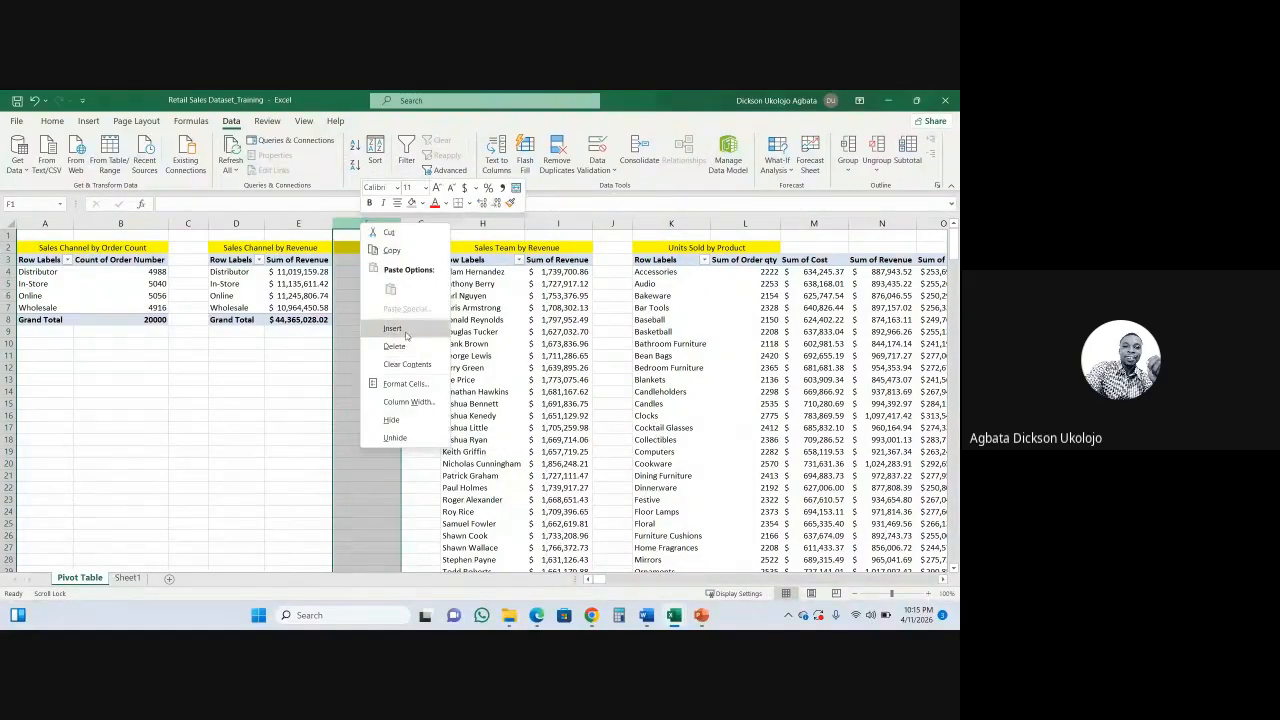
{"action": "left_click", "coordinate": [393, 328]}
{"action": "left_click", "coordinate": [374, 357]}
{"action": "left_click", "coordinate": [461, 316]}
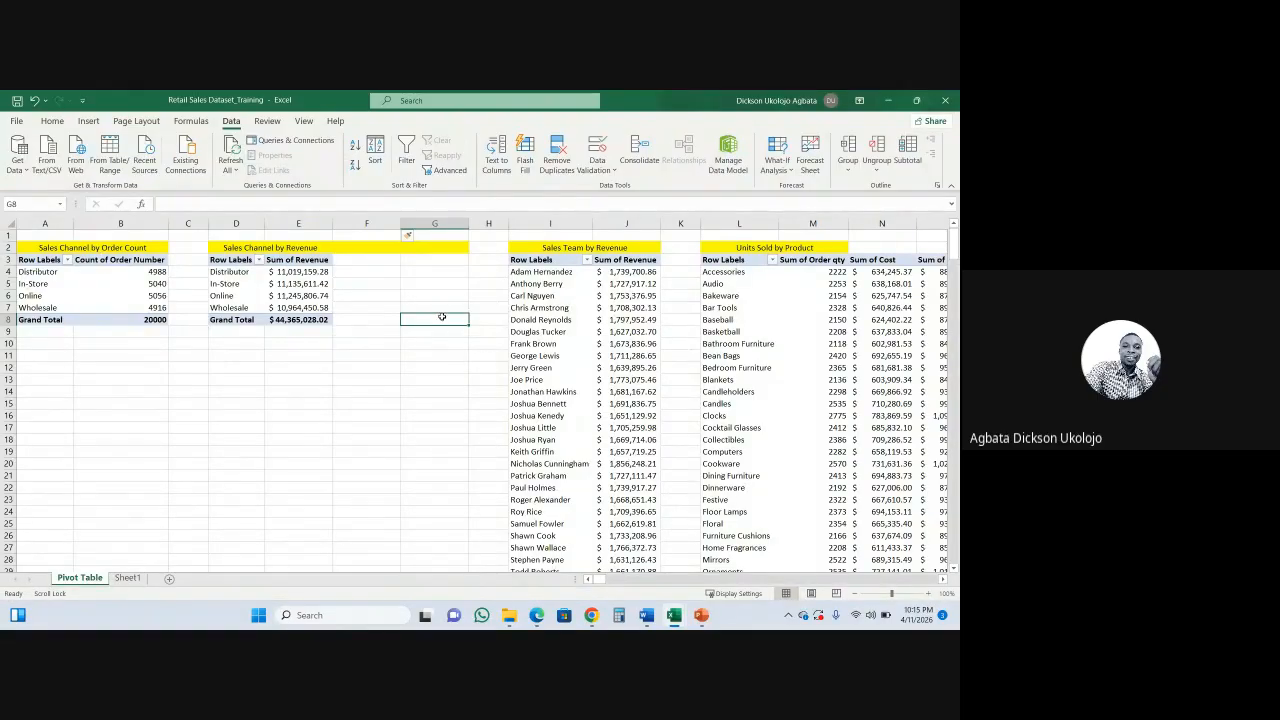
- Insert a Clustered Column chart from the Sales Channel by Revenue pivot table and place it just below that table
{"action": "left_click", "coordinate": [254, 272]}
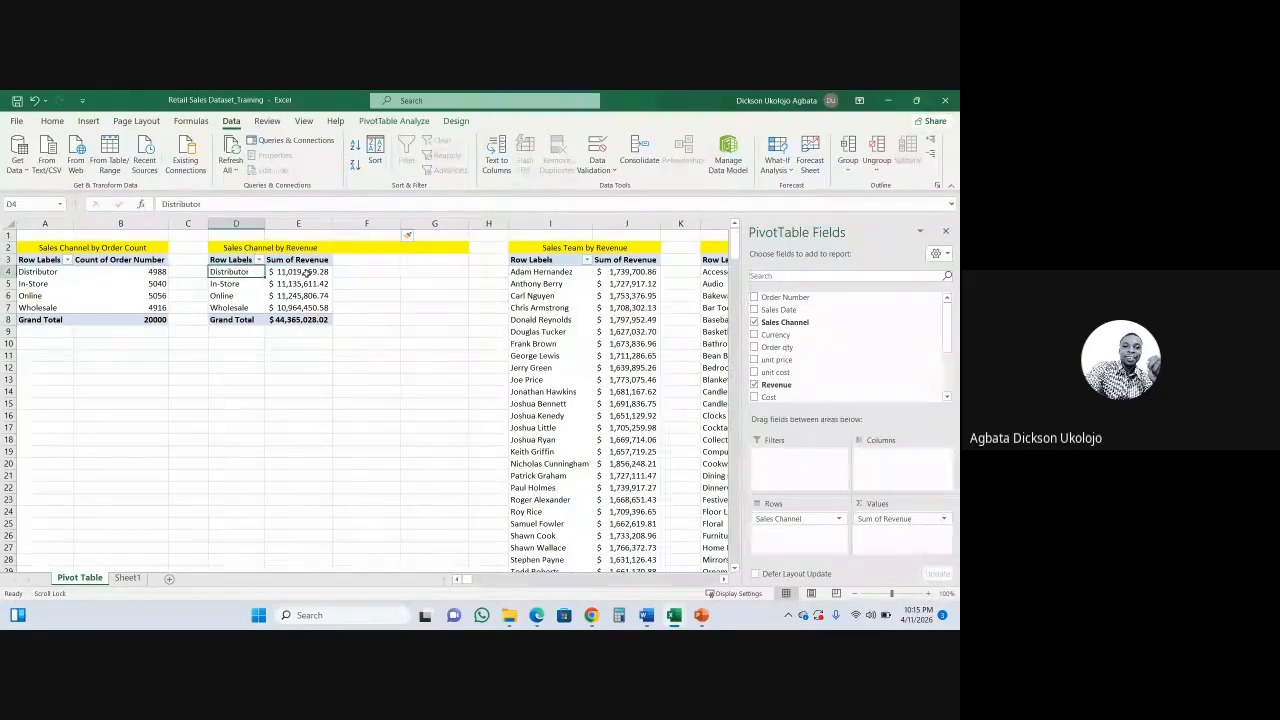
{"action": "left_click", "coordinate": [289, 276]}
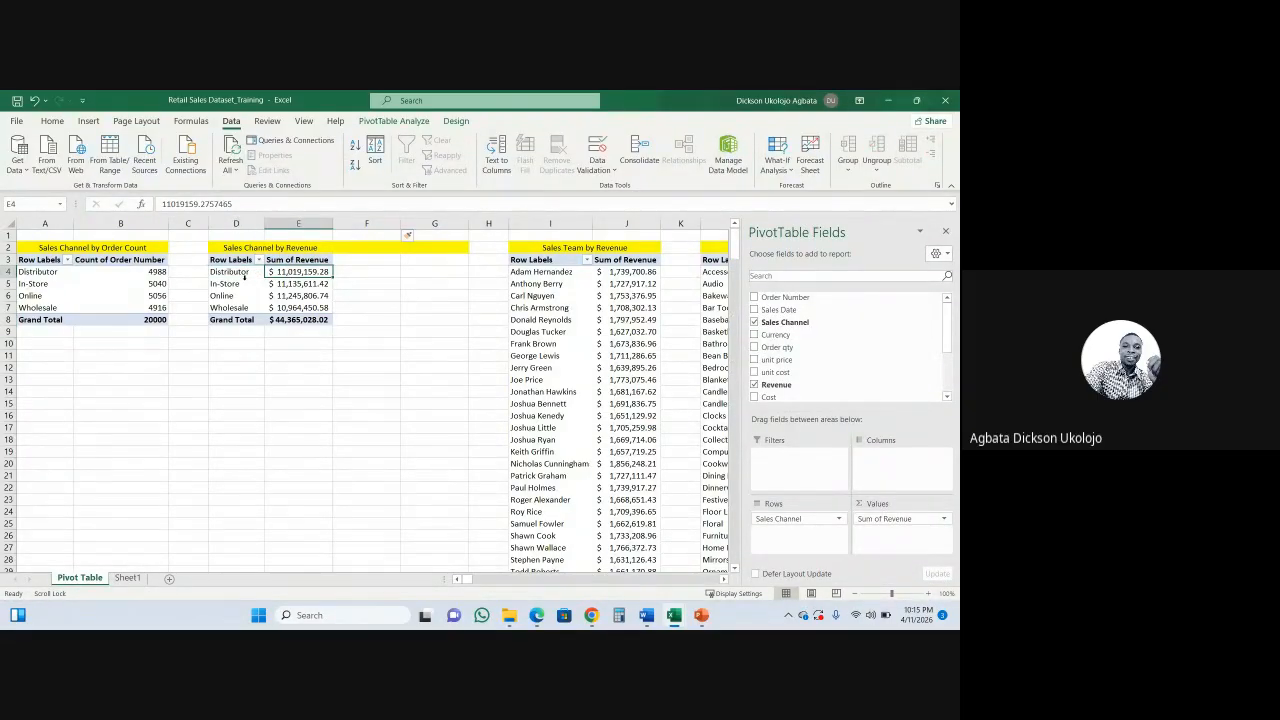
{"action": "left_click", "coordinate": [245, 279]}
{"action": "left_click", "coordinate": [287, 277]}
{"action": "left_click", "coordinate": [88, 121]}
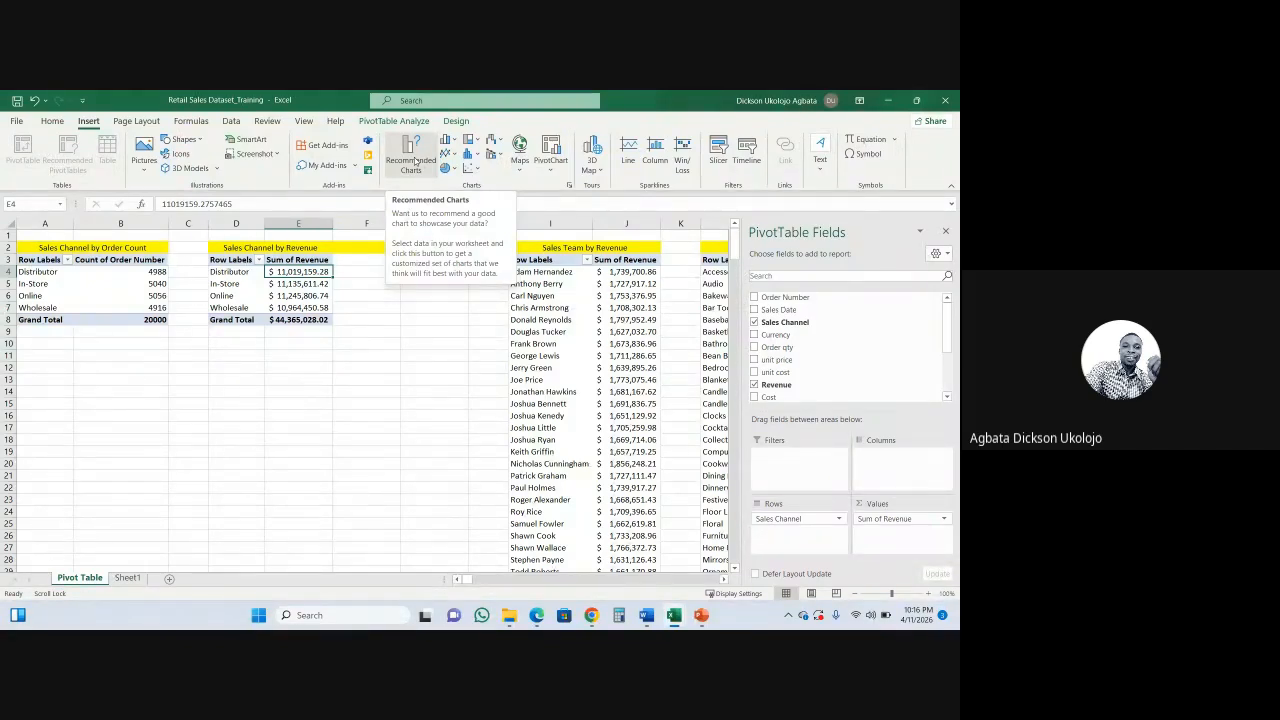
{"action": "left_click", "coordinate": [415, 160]}
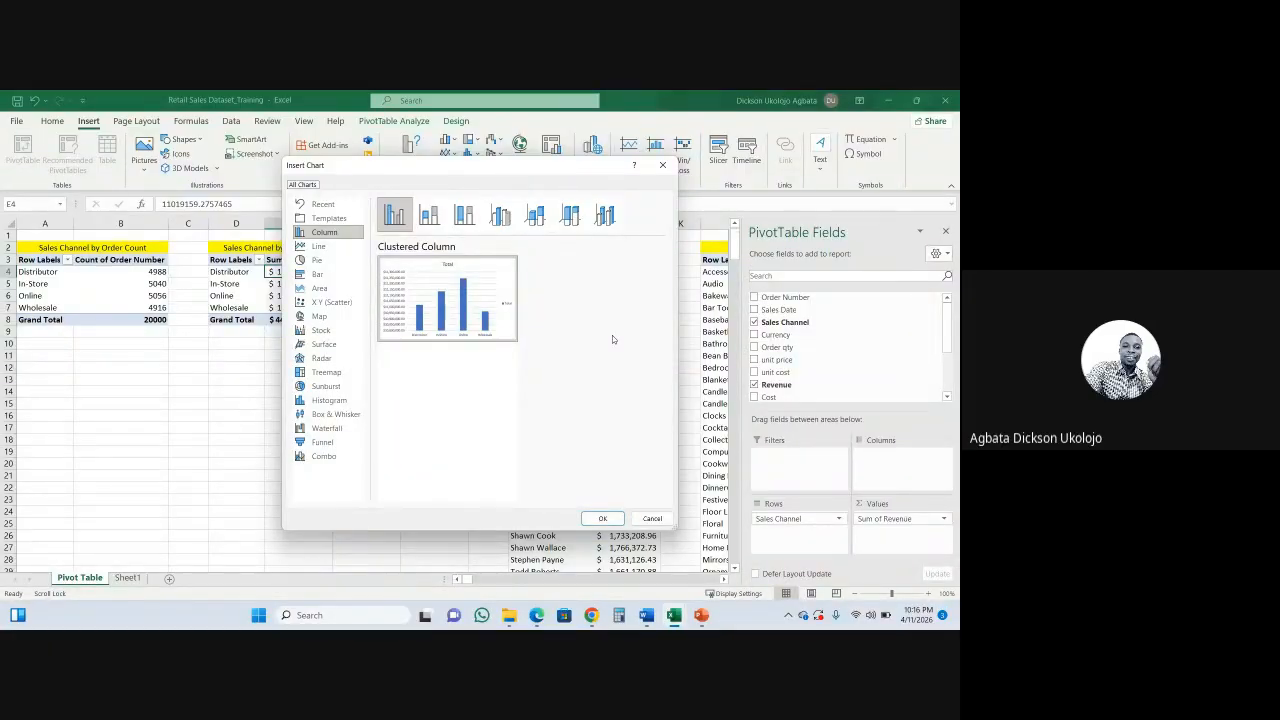
{"action": "mouse_move", "coordinate": [490, 310]}
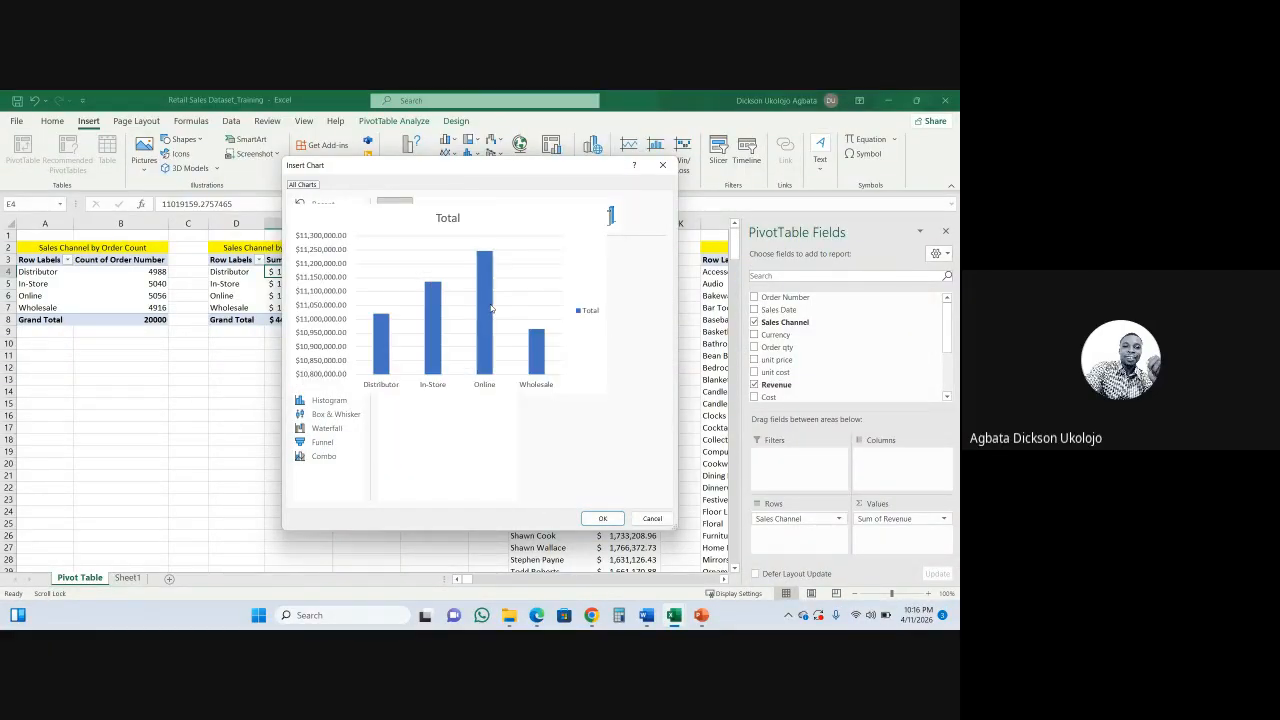
{"action": "left_click", "coordinate": [600, 519]}
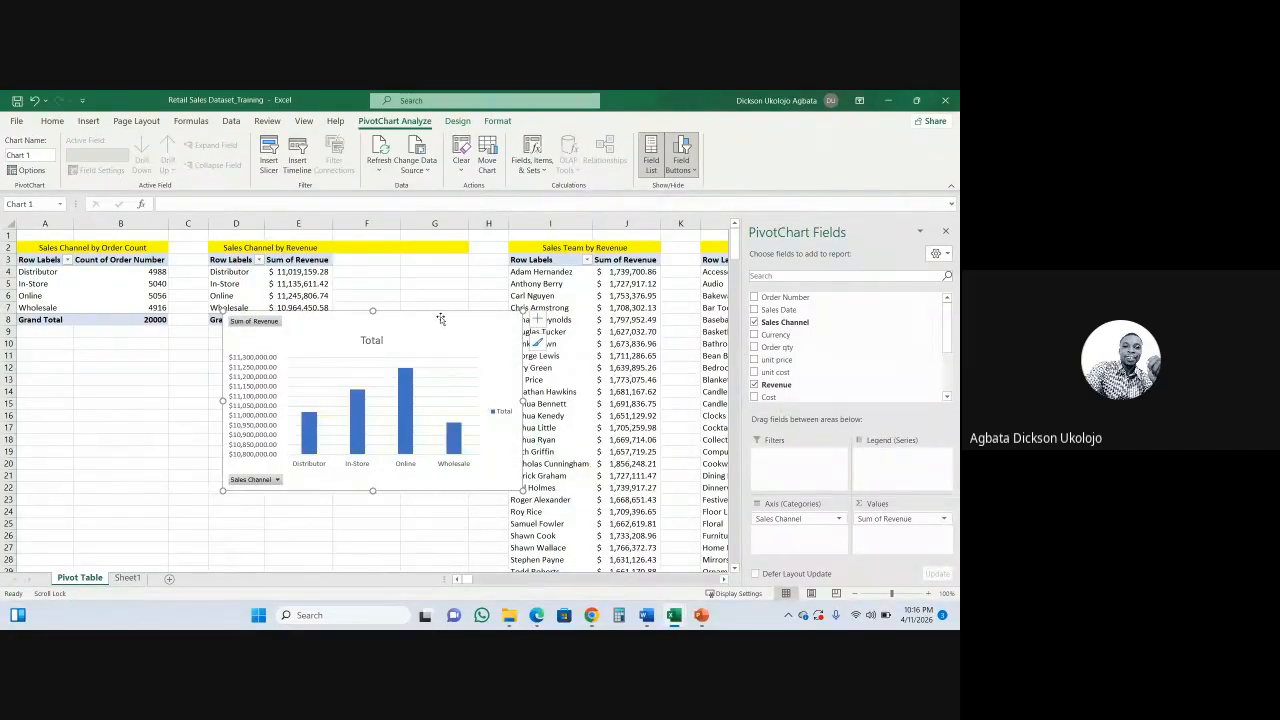
{"action": "left_click_drag", "start_coordinate": [440, 311], "coordinate": [411, 341]}
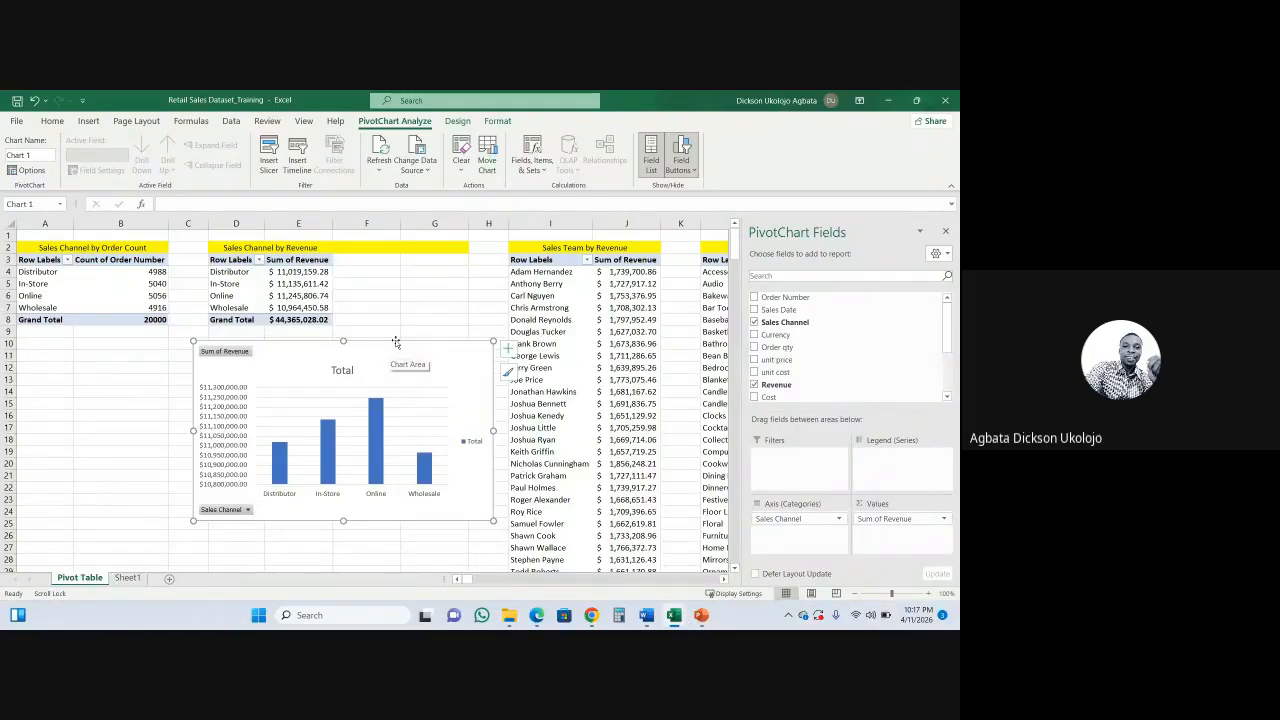
{"action": "left_click", "coordinate": [390, 285]}
{"action": "left_click", "coordinate": [312, 283]}
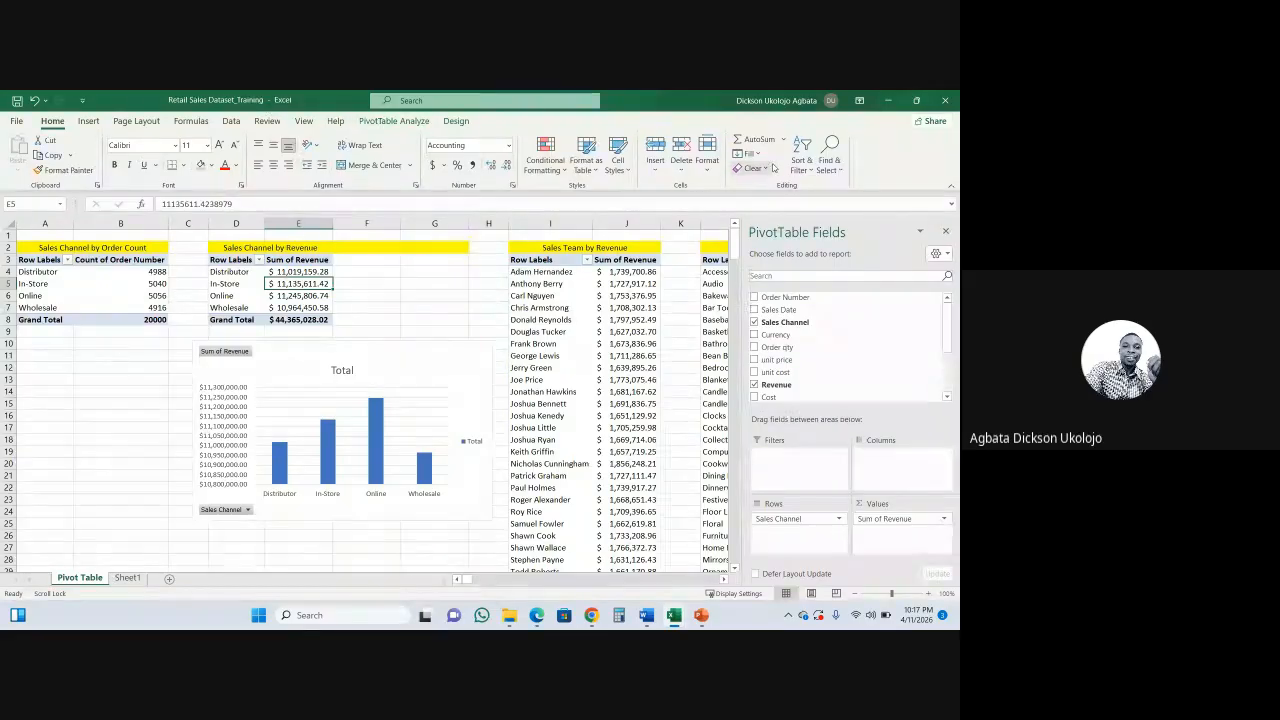
- Add a new worksheet and fill the cells from A1 to AI39 with light grey
{"action": "left_click", "coordinate": [169, 578]}
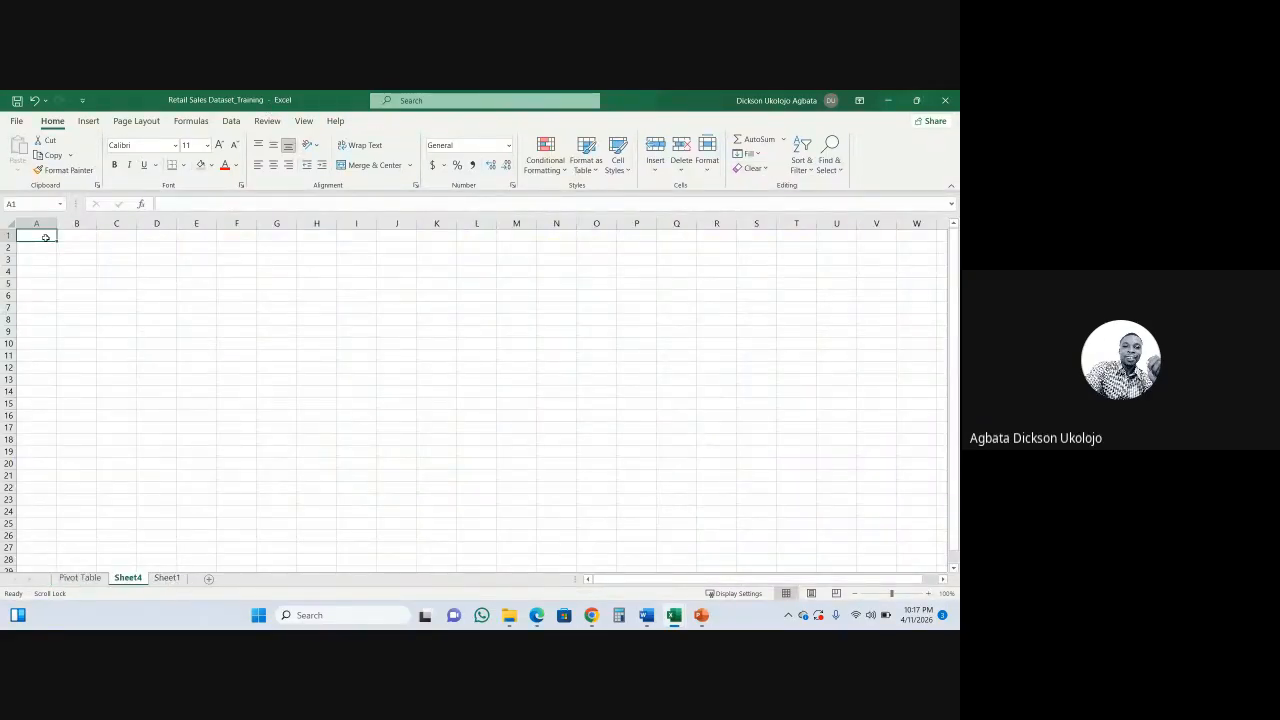
{"action": "left_click_drag", "start_coordinate": [45, 237], "coordinate": [893, 575]}
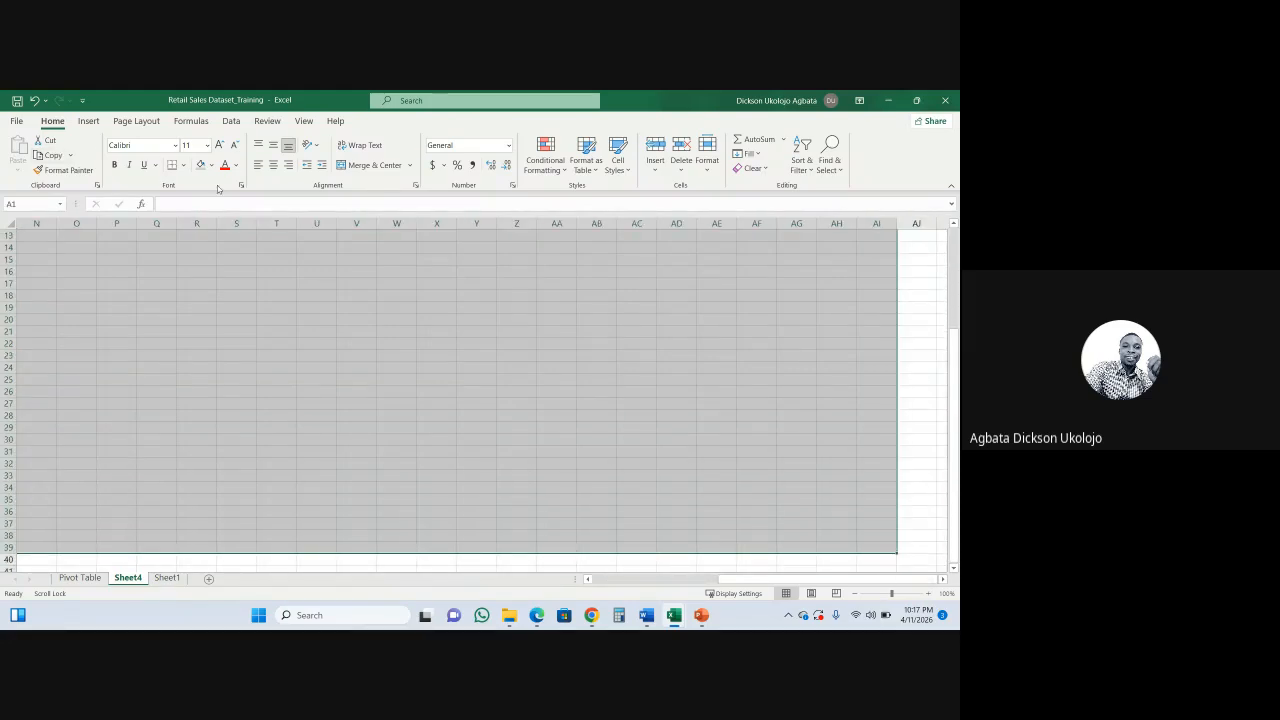
{"action": "left_click", "coordinate": [211, 165]}
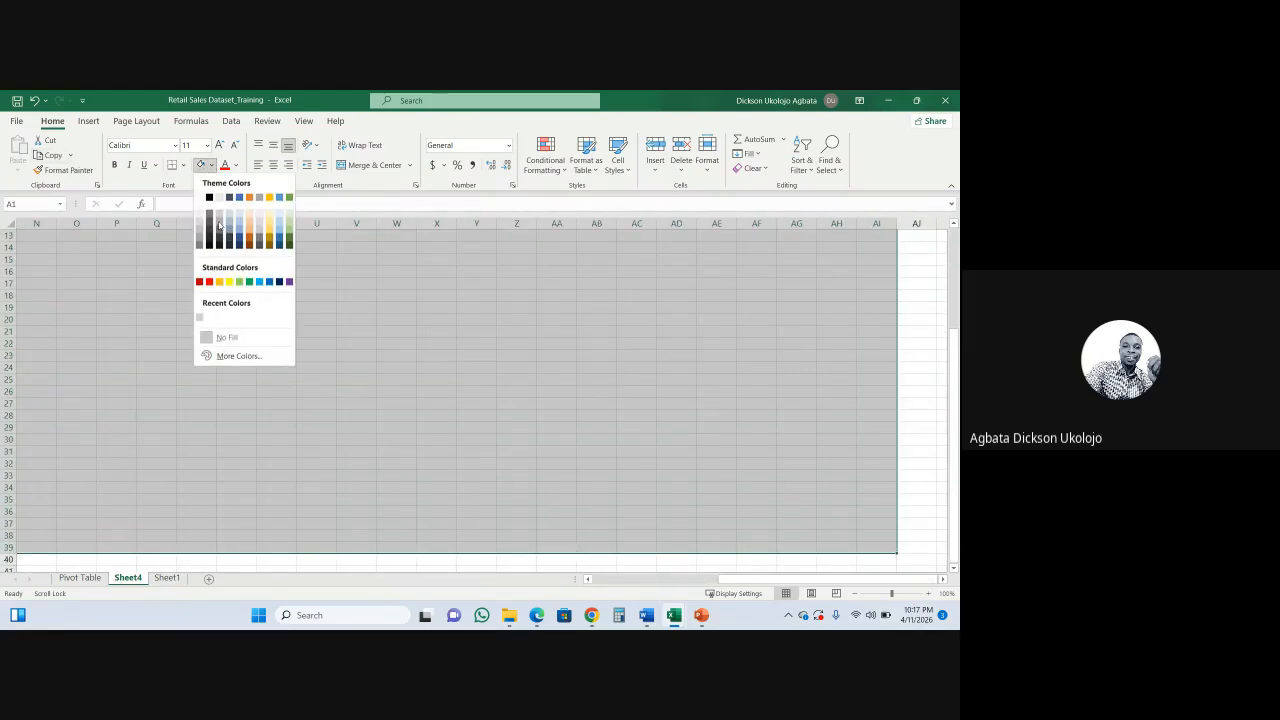
{"action": "left_click", "coordinate": [222, 337]}
{"action": "left_click", "coordinate": [213, 165]}
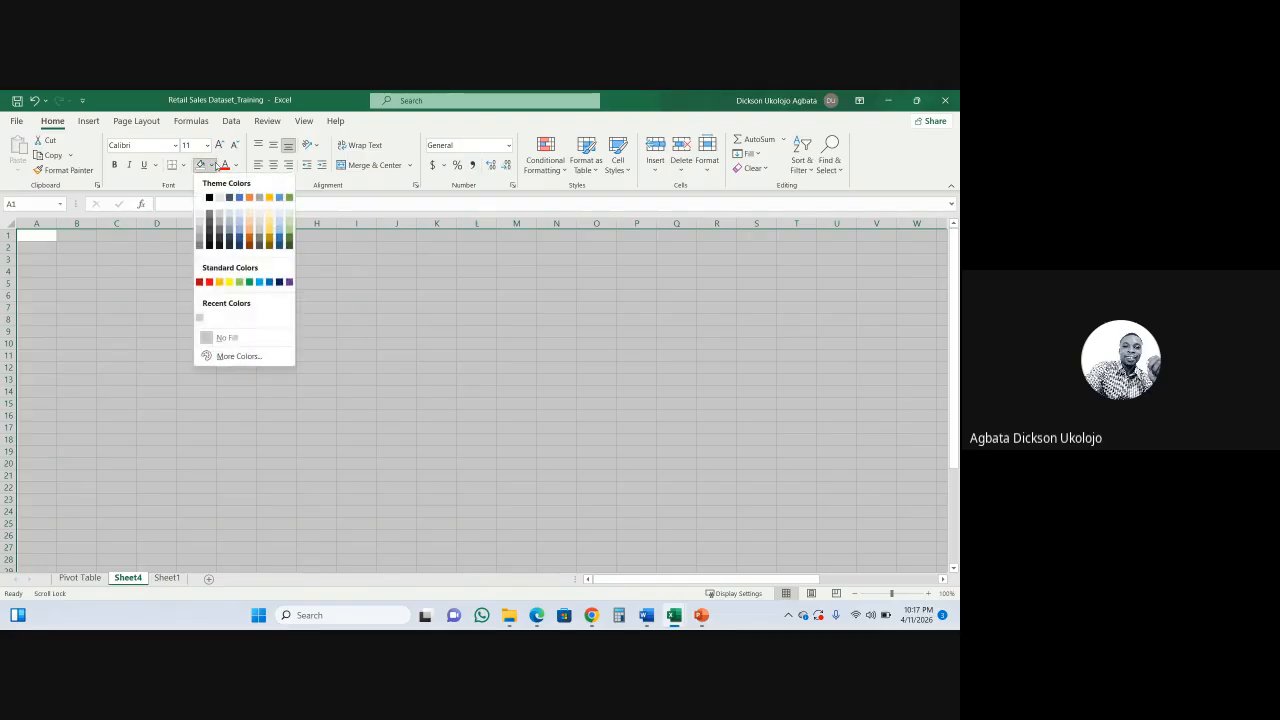
{"action": "left_click", "coordinate": [198, 222]}
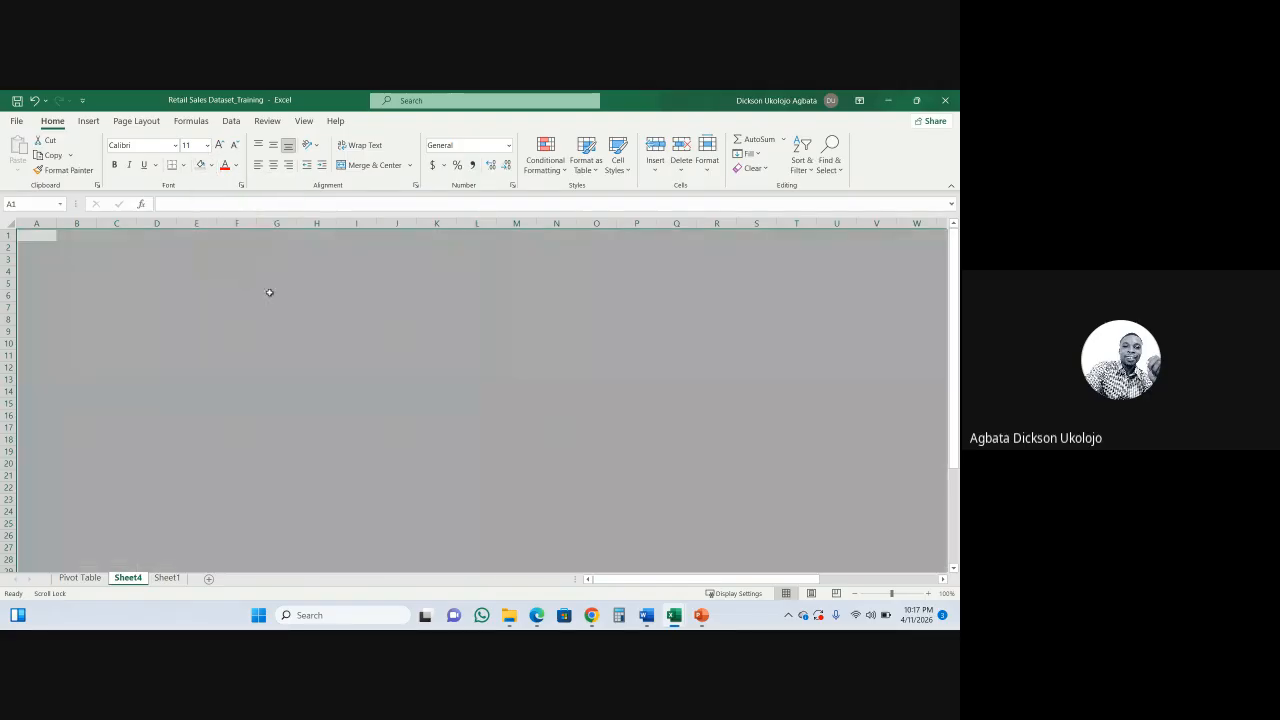
{"action": "left_click", "coordinate": [272, 292]}
{"action": "left_click", "coordinate": [440, 390]}
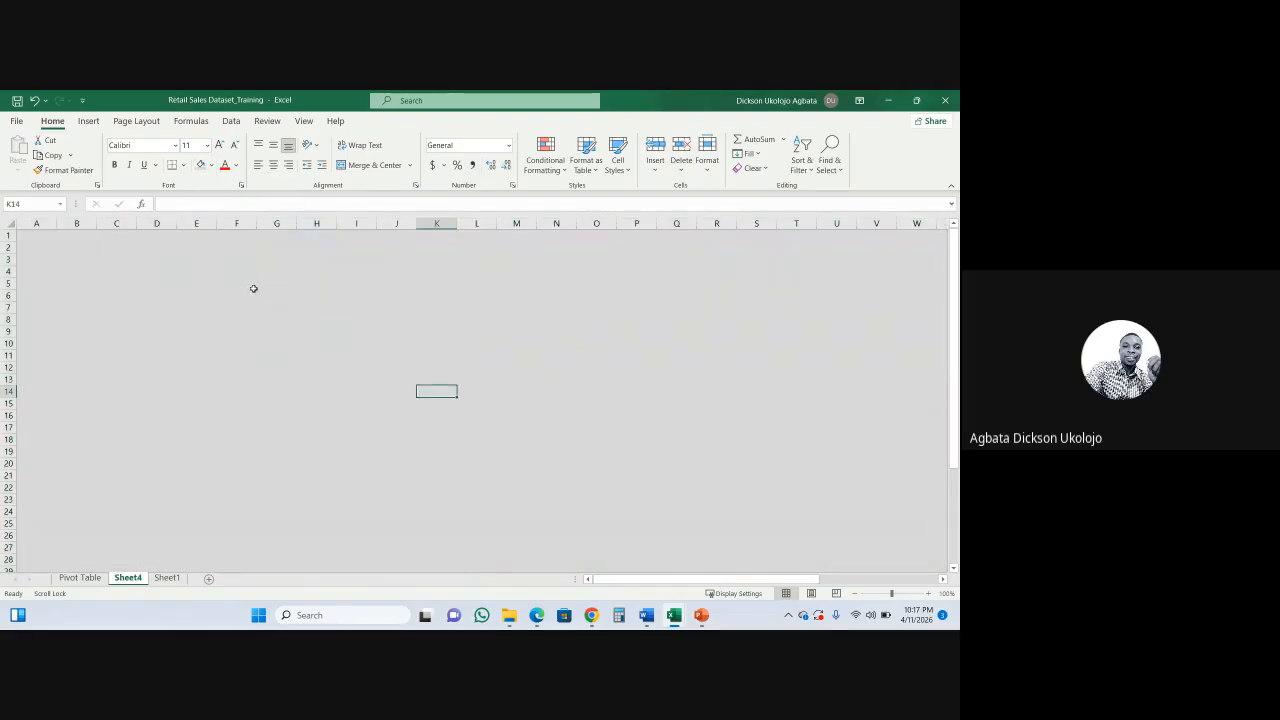
- Move the new grey worksheet after Sheet1 and rename it Dashboard
{"action": "left_click_drag", "start_coordinate": [189, 586], "coordinate": [160, 581]}
{"action": "double_click", "coordinate": [157, 579]}
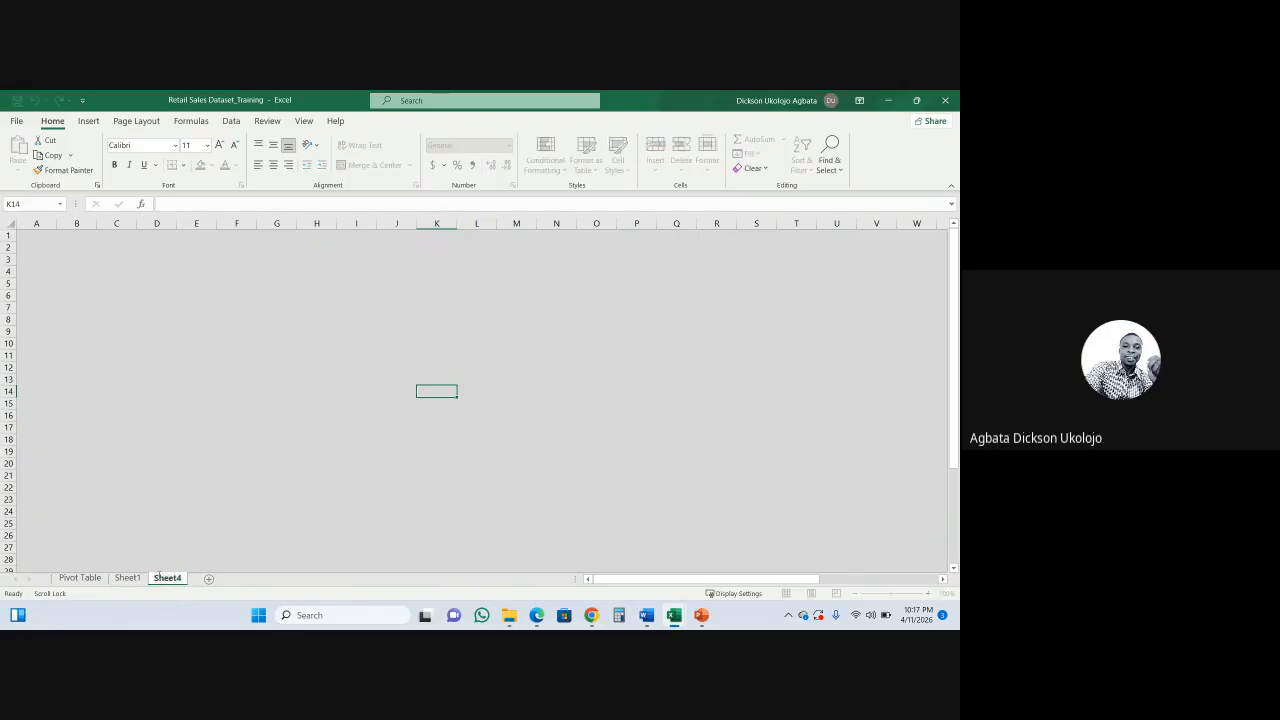
{"action": "type", "text": "Dashboard"}
{"action": "left_click", "coordinate": [272, 406]}
- Change the title of the chart on the Pivot Table sheet to "Sales Channel by revenue"
{"action": "left_click", "coordinate": [127, 578]}
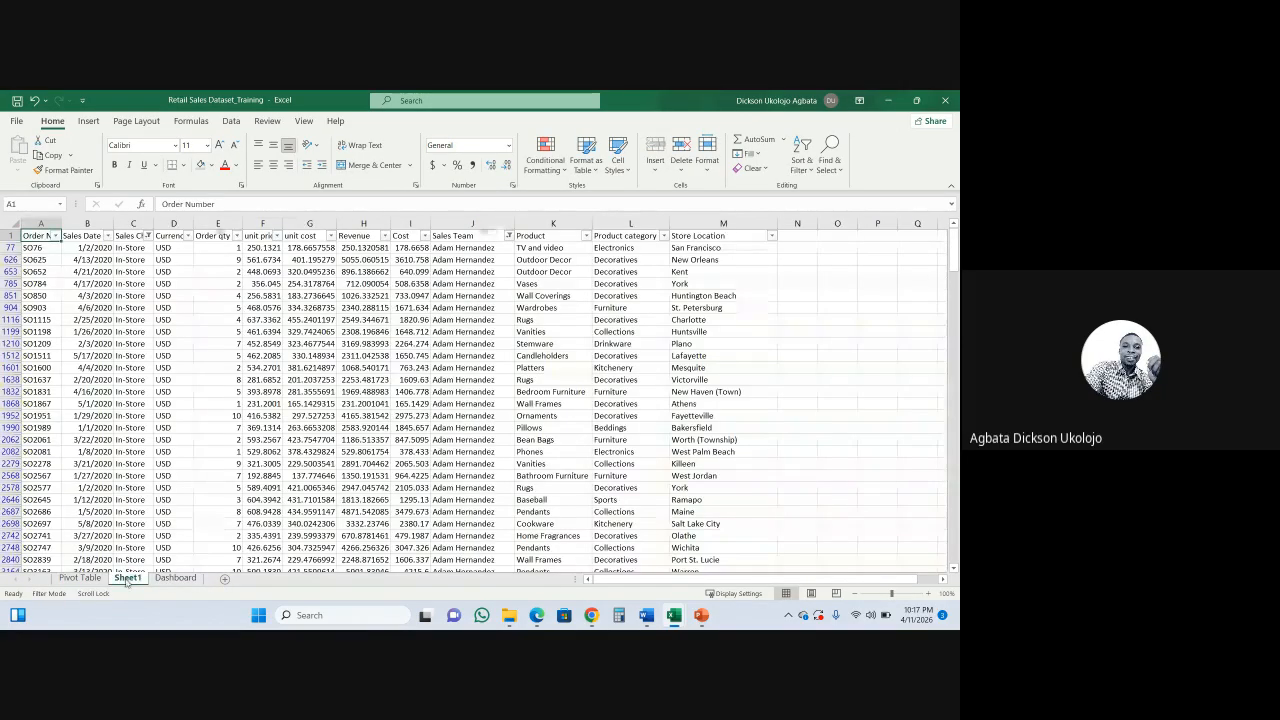
{"action": "left_click", "coordinate": [80, 578]}
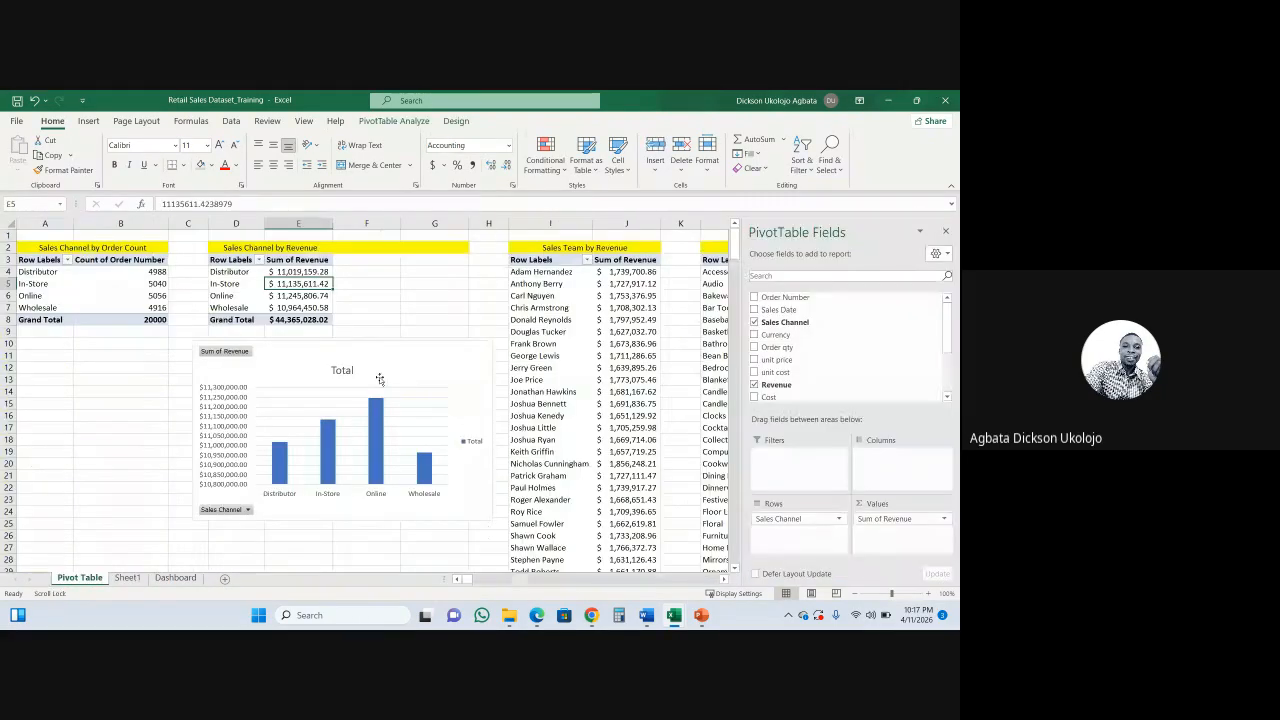
{"action": "left_click", "coordinate": [379, 378]}
{"action": "left_click", "coordinate": [343, 371]}
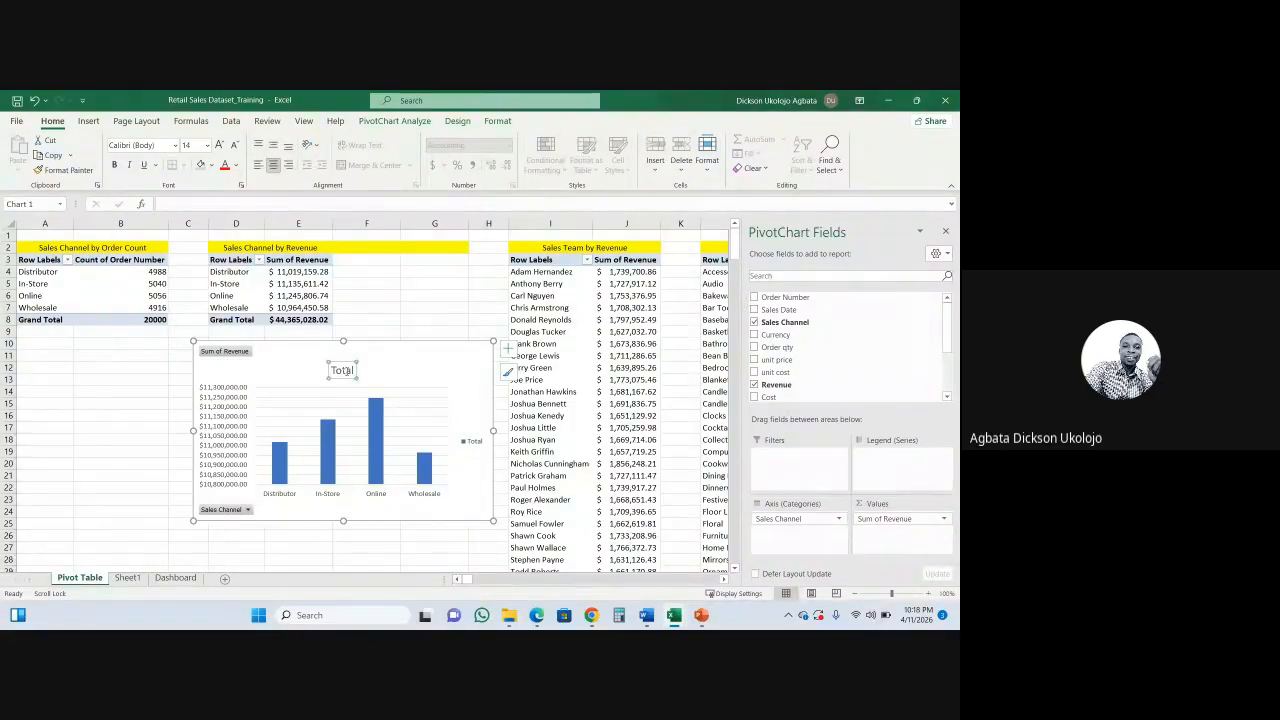
{"action": "double_click", "coordinate": [343, 371]}
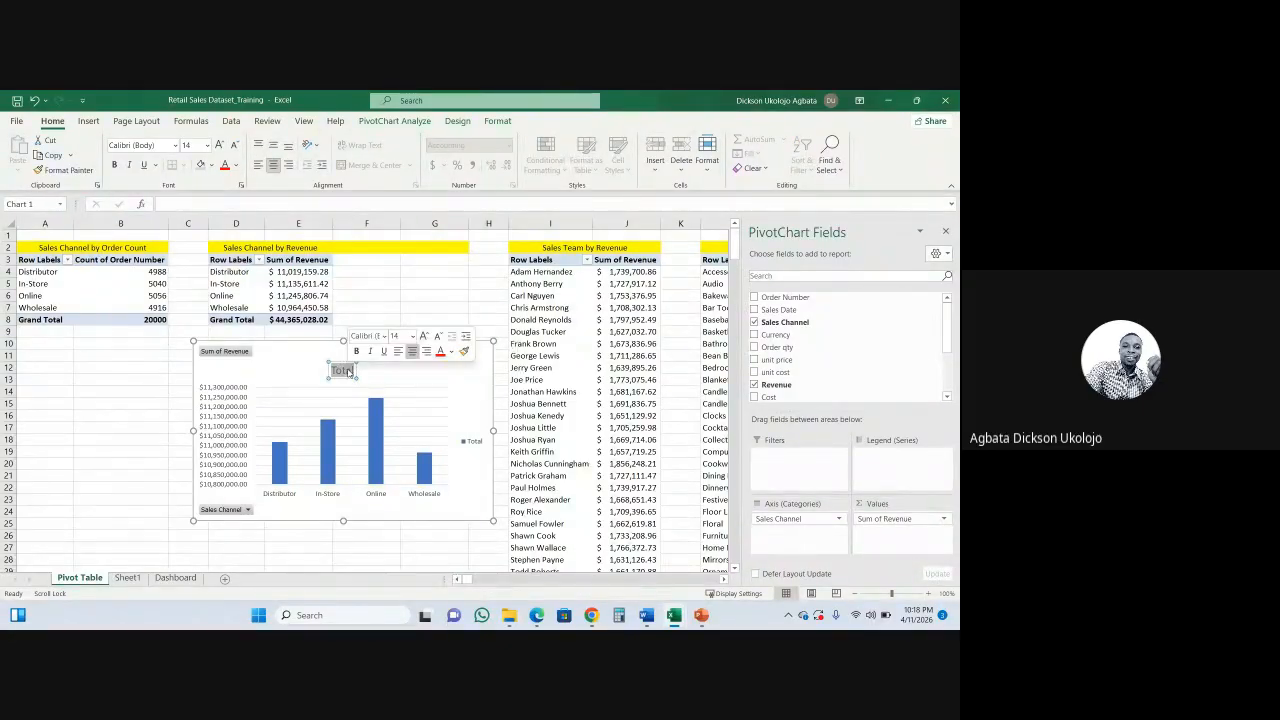
{"action": "type", "text": "S"}
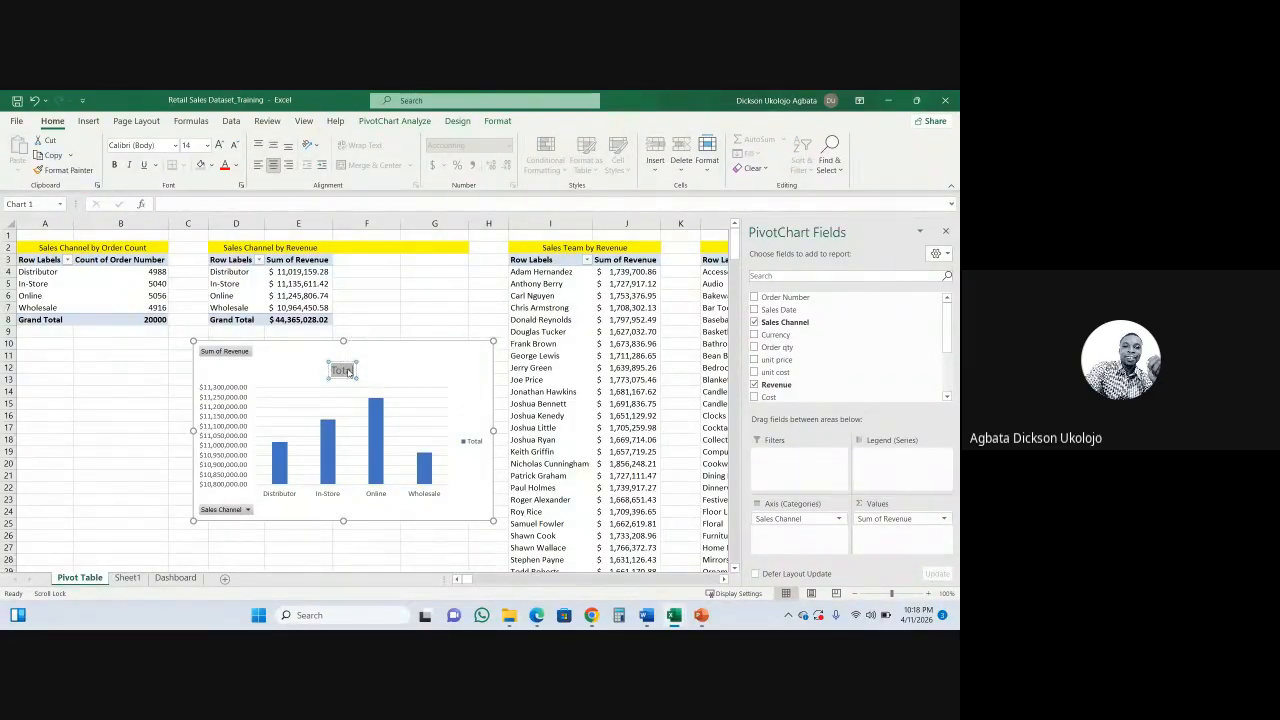
{"action": "type", "text": "ales"}
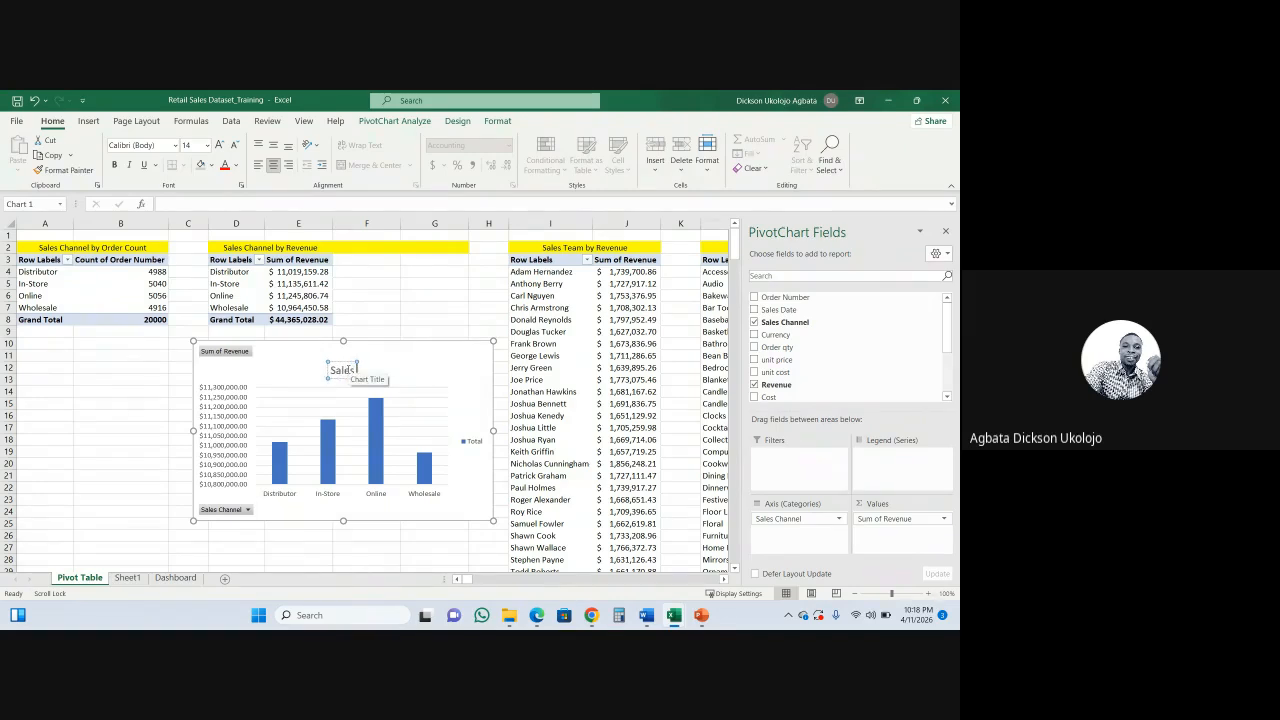
{"action": "type", "text": " Channel b"}
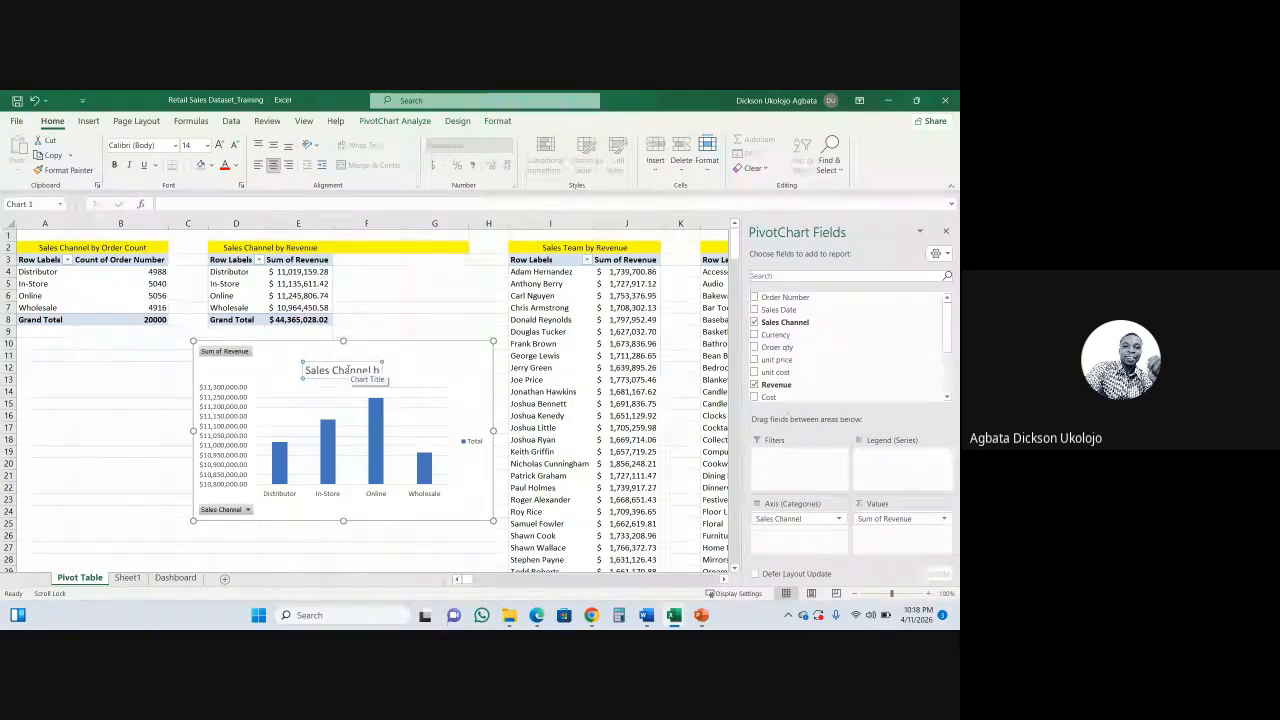
{"action": "type", "text": "y r"}
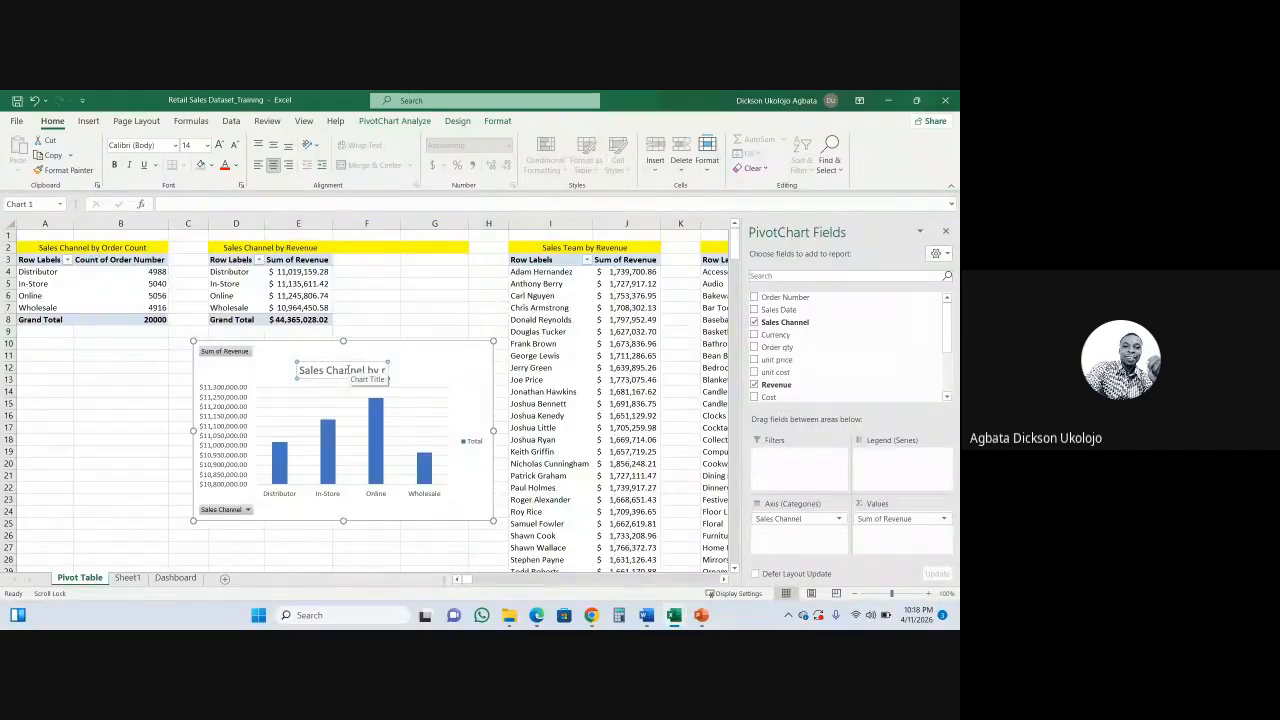
{"action": "type", "text": "evenue"}
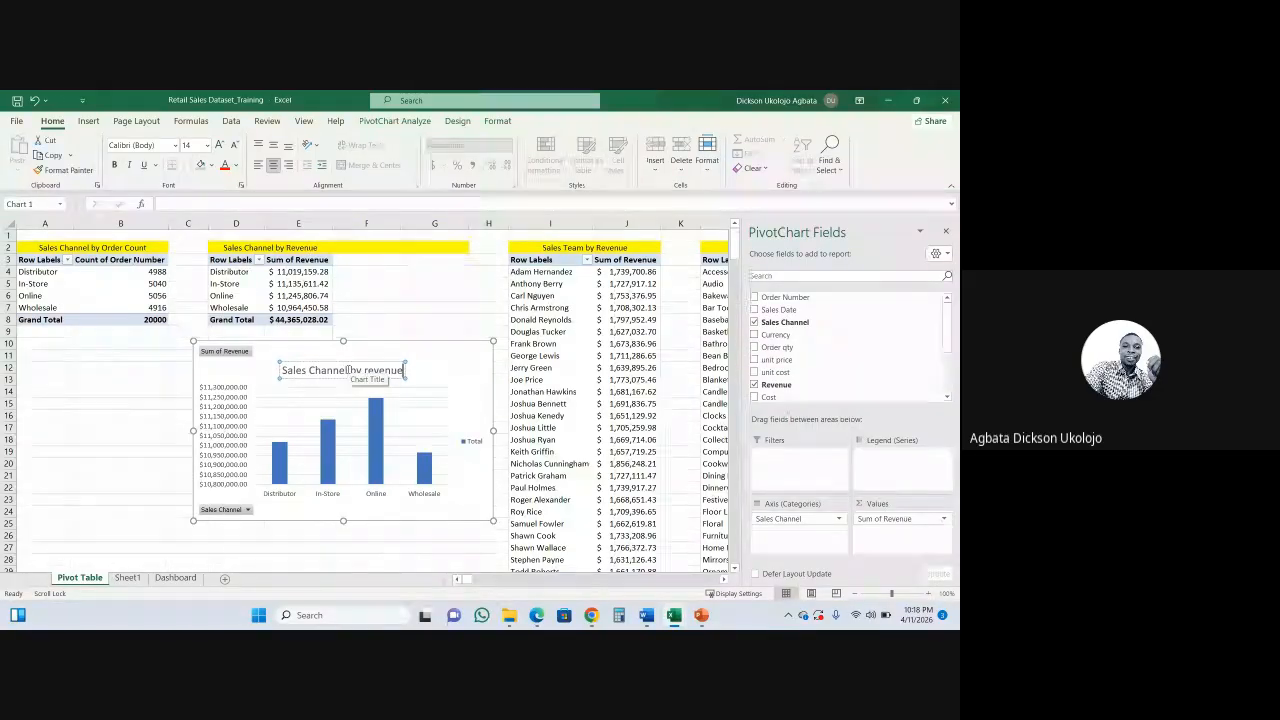
- Delete the legend from the Sales Channel by revenue chart
{"action": "left_click", "coordinate": [464, 444]}
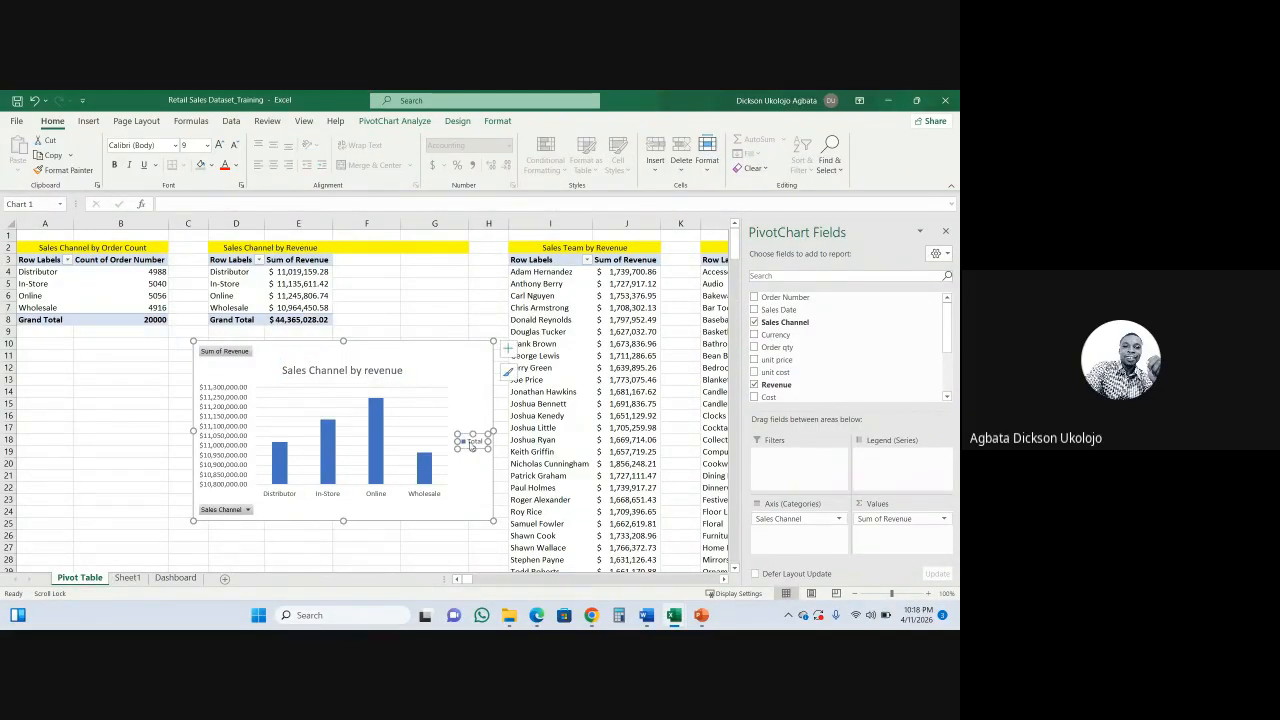
{"action": "right_click", "coordinate": [466, 434]}
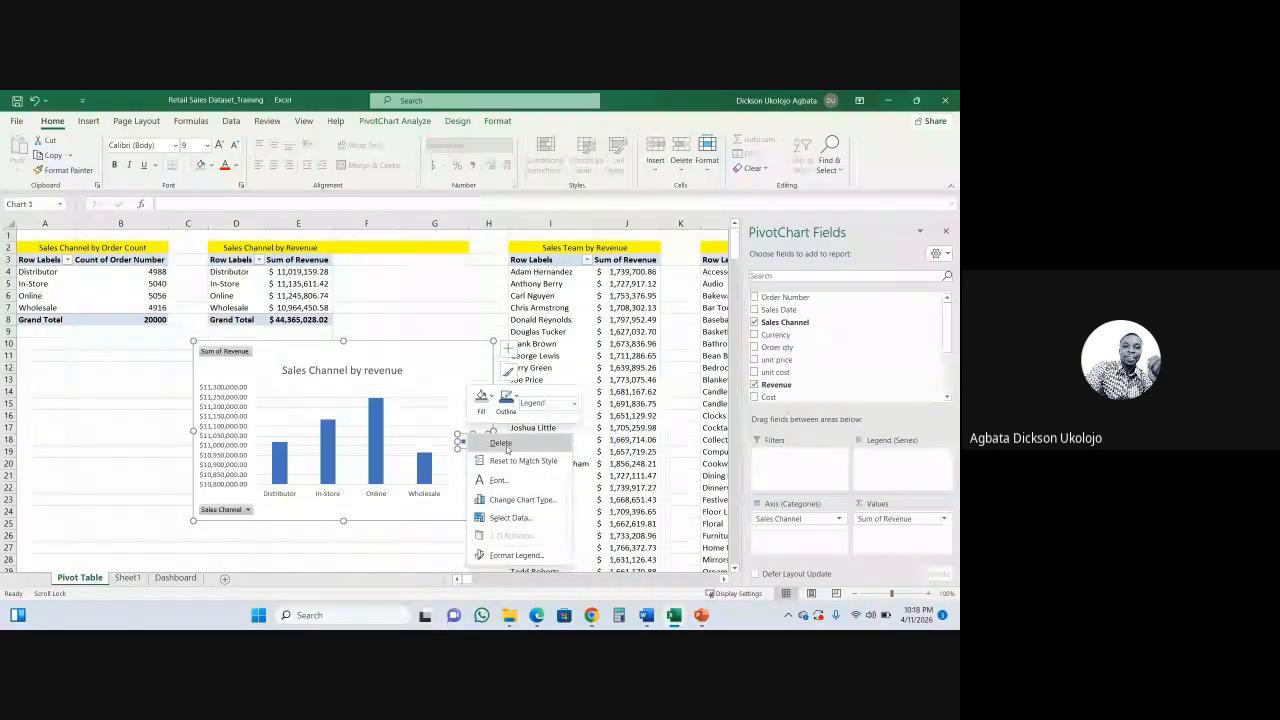
{"action": "left_click", "coordinate": [500, 442]}
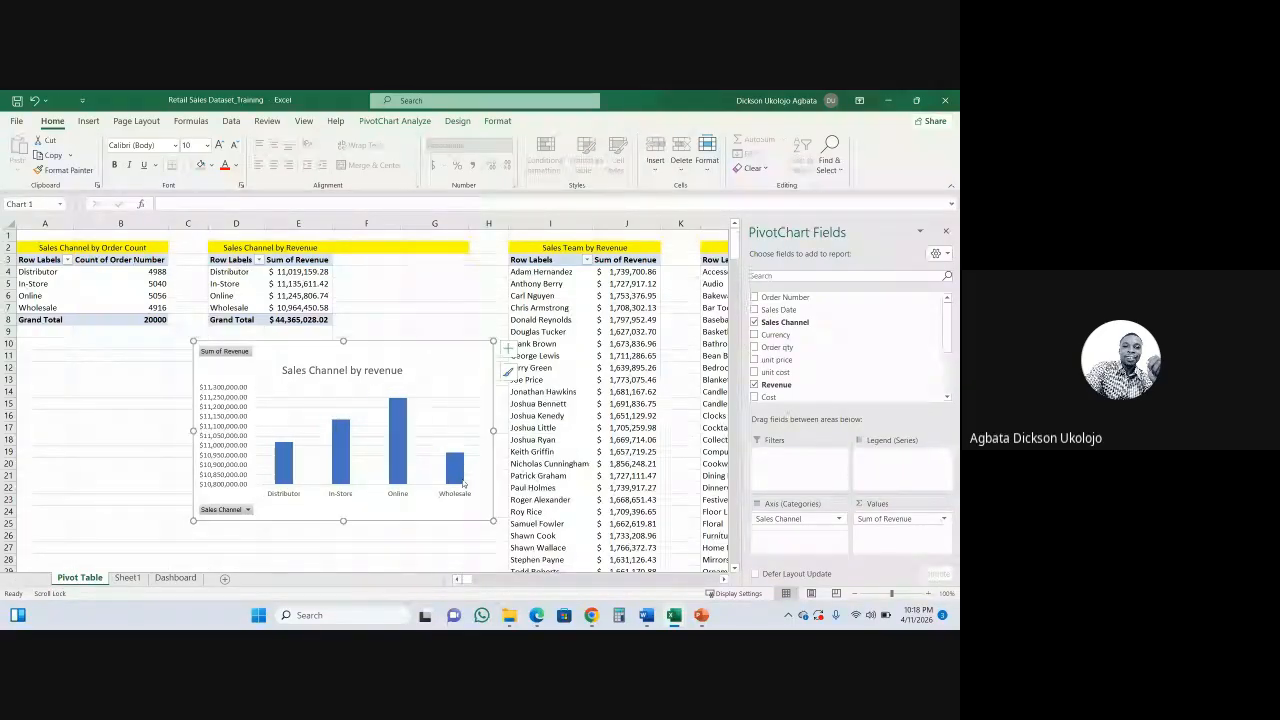
- Hide the axis field button and the value field button on the Sales Channel by revenue chart
{"action": "right_click", "coordinate": [224, 509]}
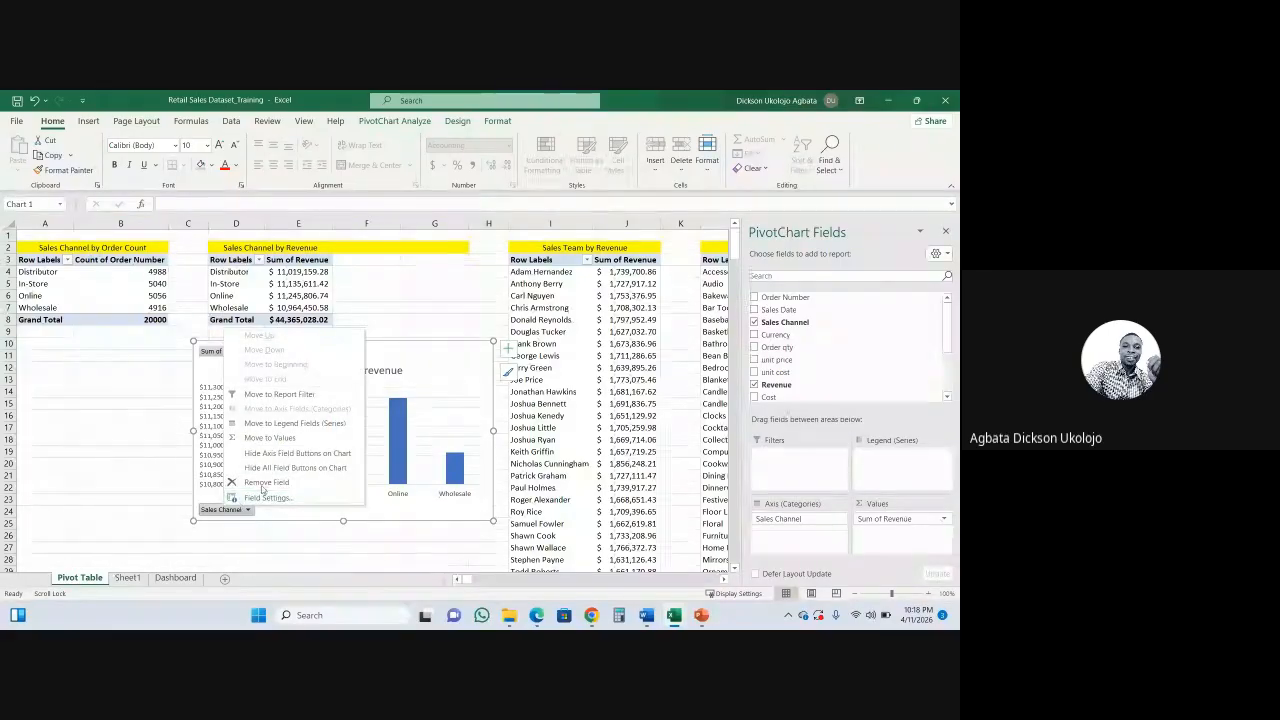
{"action": "left_click", "coordinate": [278, 456]}
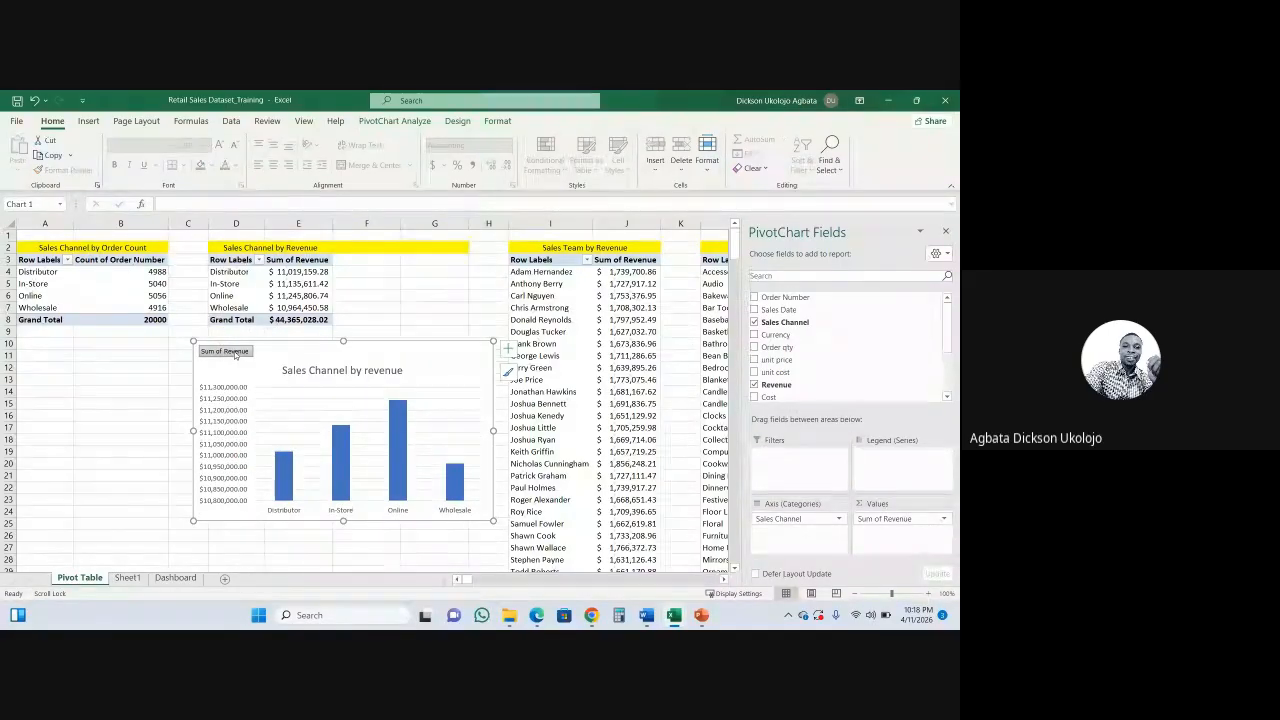
{"action": "right_click", "coordinate": [236, 354]}
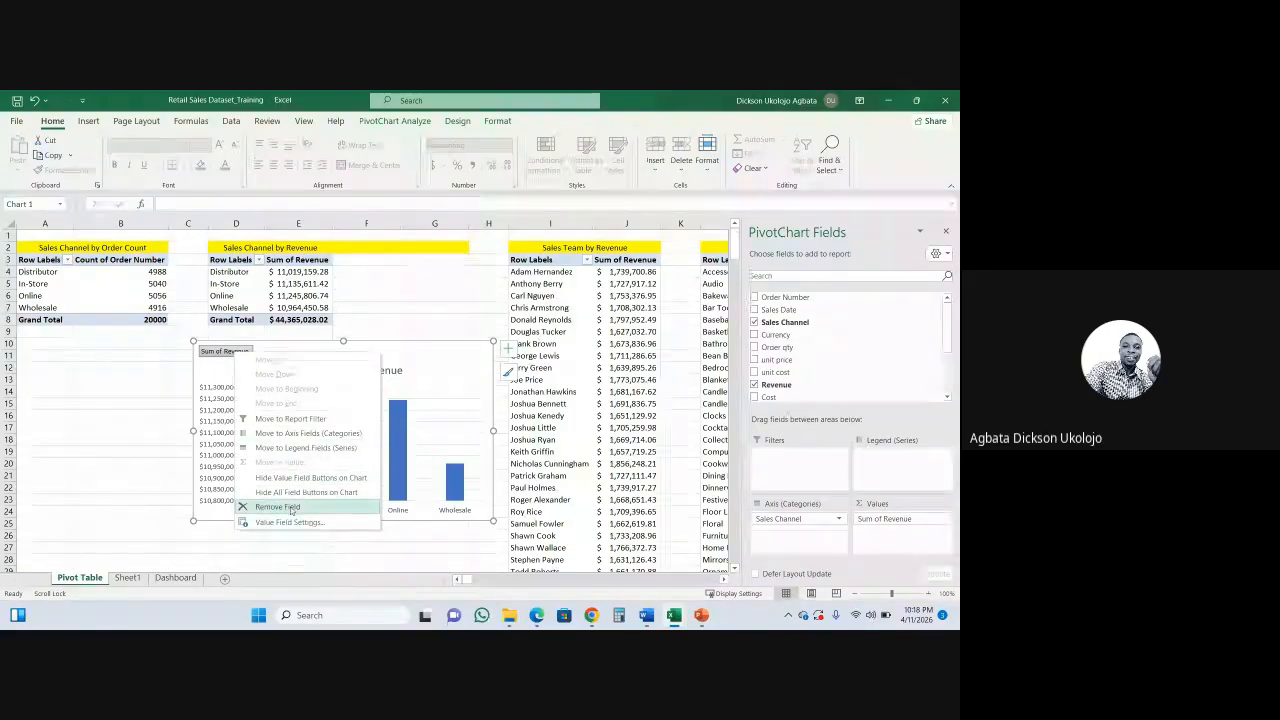
{"action": "left_click", "coordinate": [300, 478]}
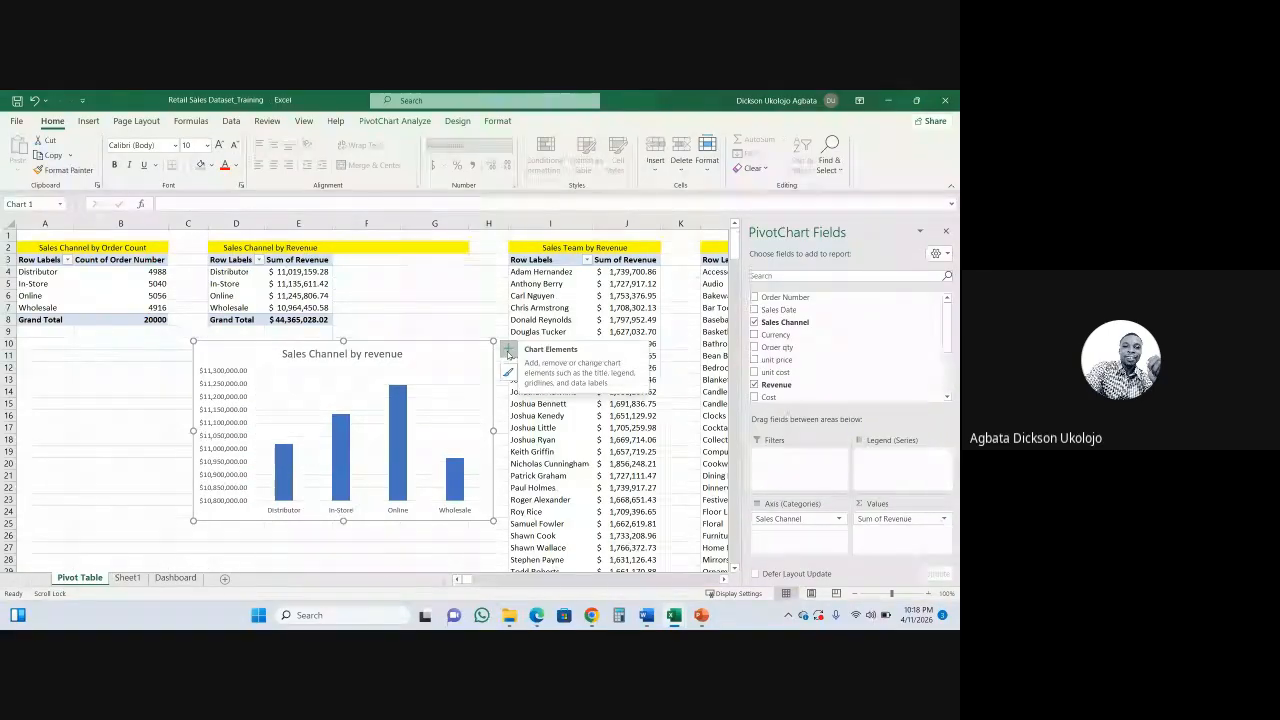
- Try axis titles on the Sales Channel by revenue chart, and browse the available chart styles and color palettes
{"action": "left_click", "coordinate": [508, 353]}
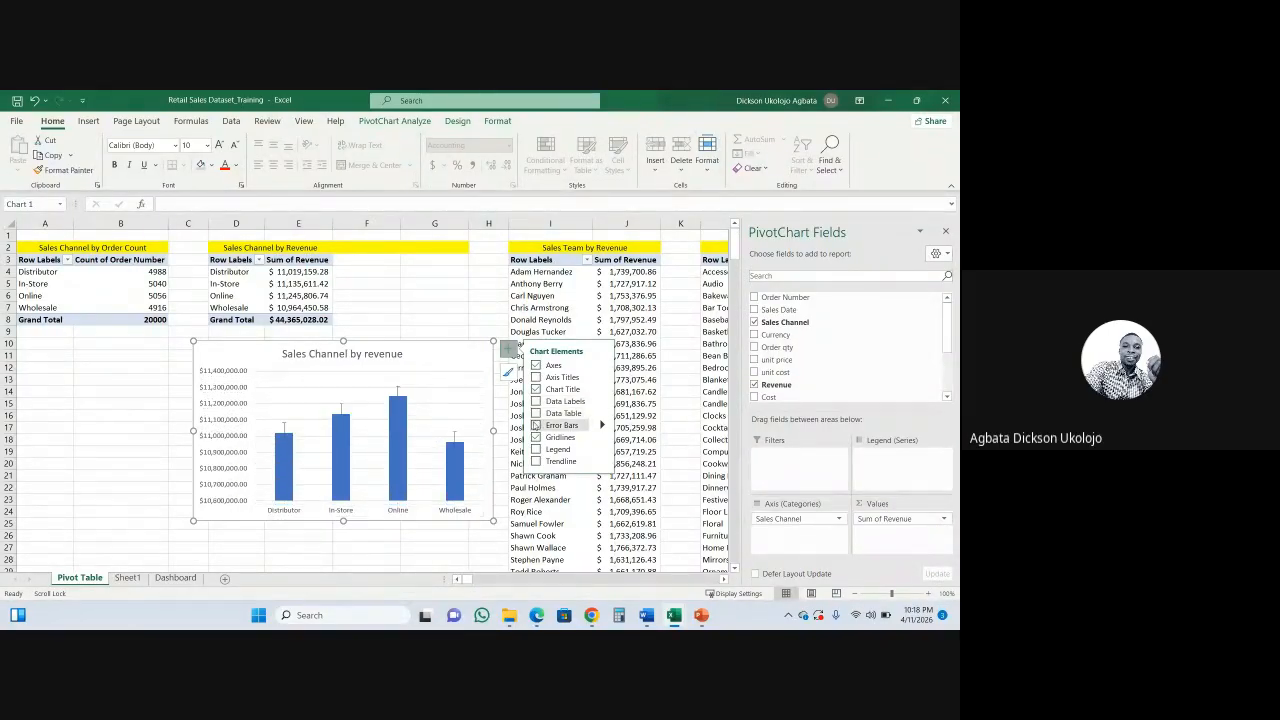
{"action": "left_click", "coordinate": [536, 377]}
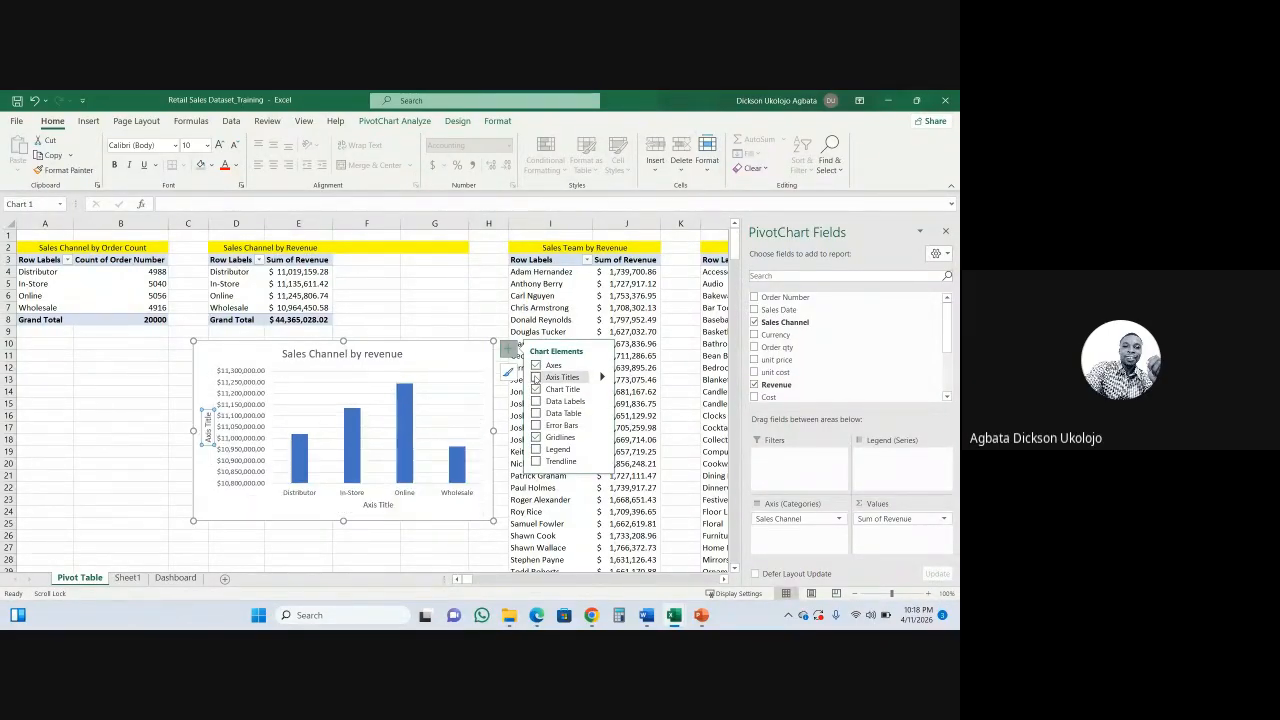
{"action": "left_click", "coordinate": [536, 377]}
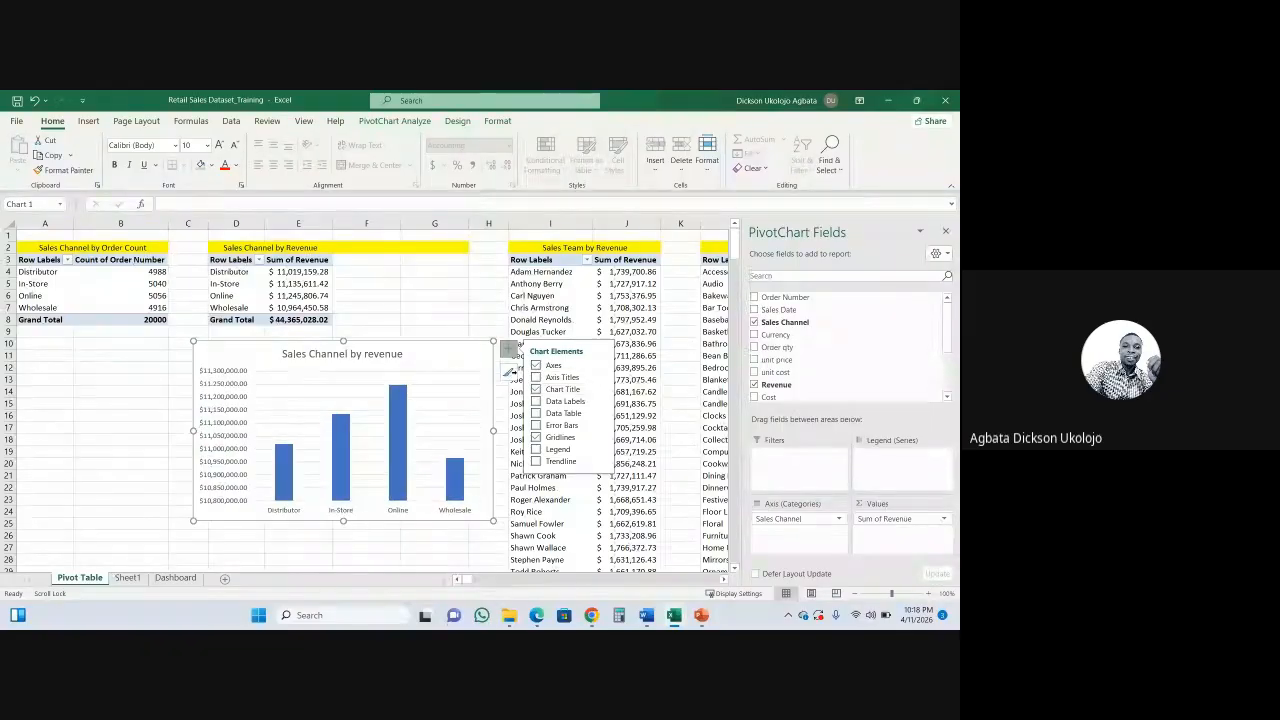
{"action": "left_click", "coordinate": [509, 372]}
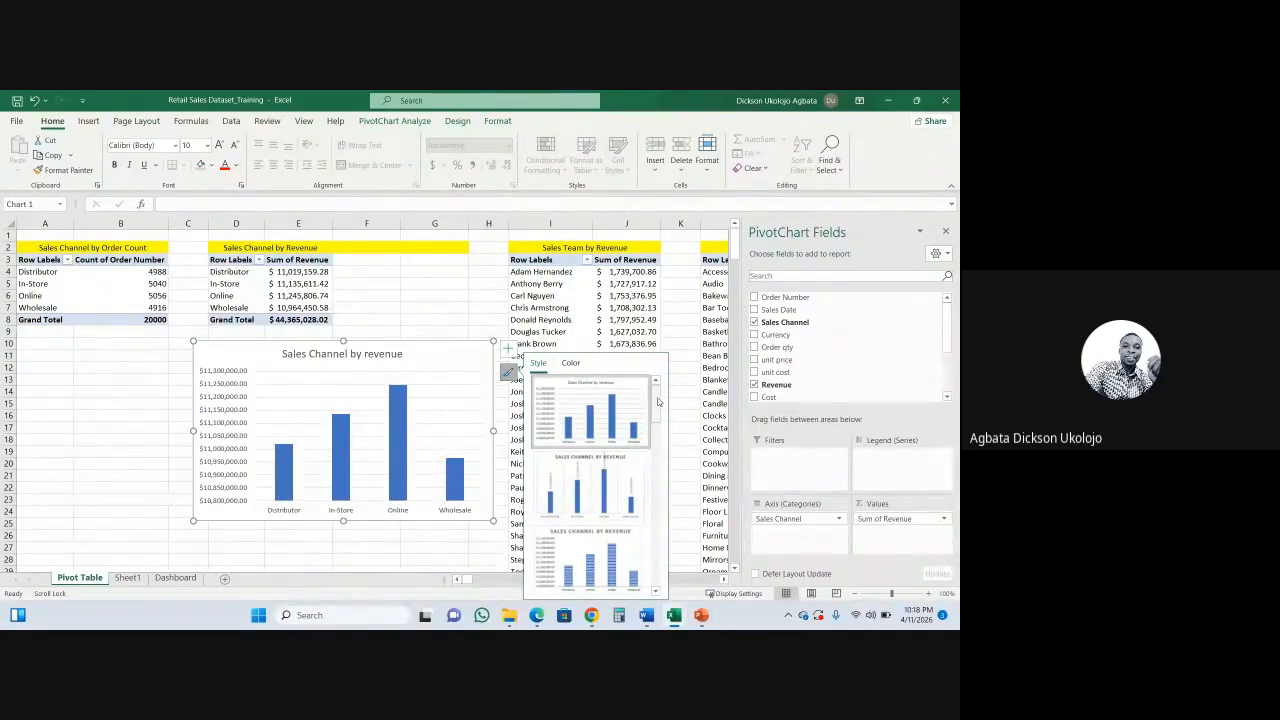
{"action": "mouse_move", "coordinate": [658, 401]}
{"action": "left_mouse_down"}
{"action": "mouse_move", "coordinate": [648, 565]}
{"action": "mouse_move", "coordinate": [645, 392]}
{"action": "left_mouse_up"}
{"action": "left_click", "coordinate": [571, 366]}
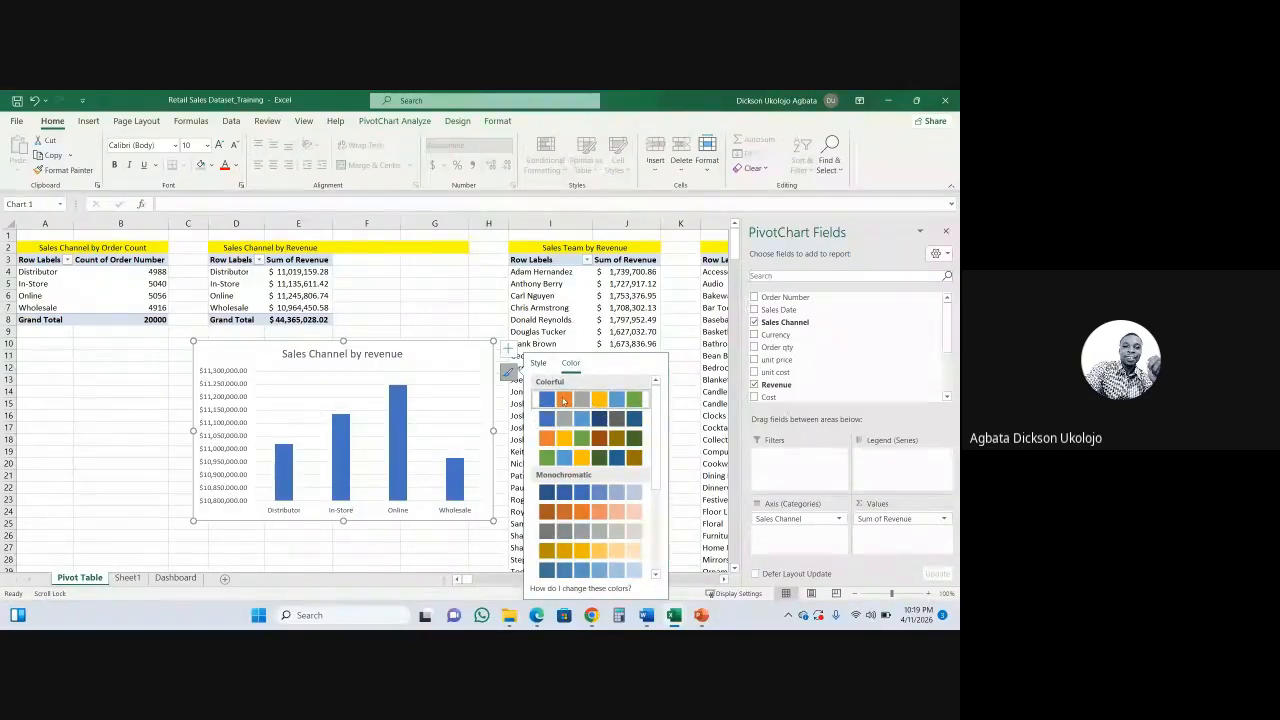
{"action": "left_click", "coordinate": [450, 315]}
- Move the Sales Channel by revenue chart to the Dashboard sheet as an object and position it at about B7 to I21
{"action": "left_click", "coordinate": [436, 351]}
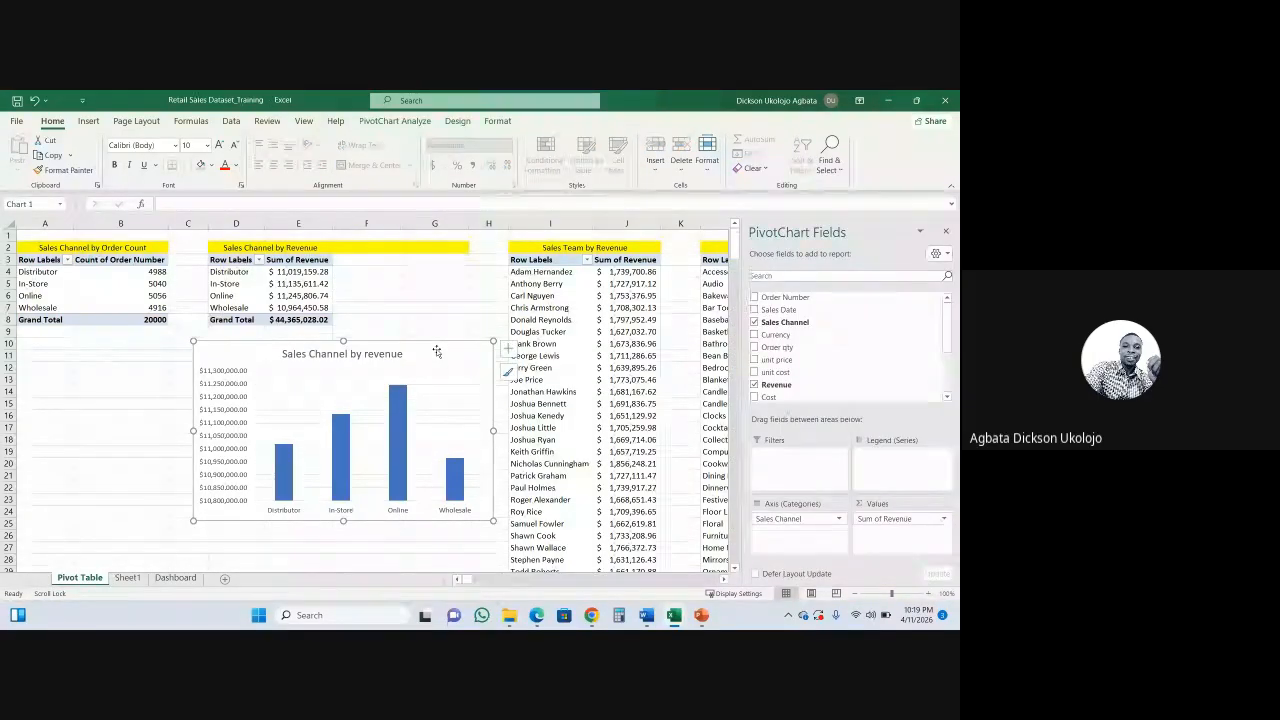
{"action": "right_click", "coordinate": [436, 351]}
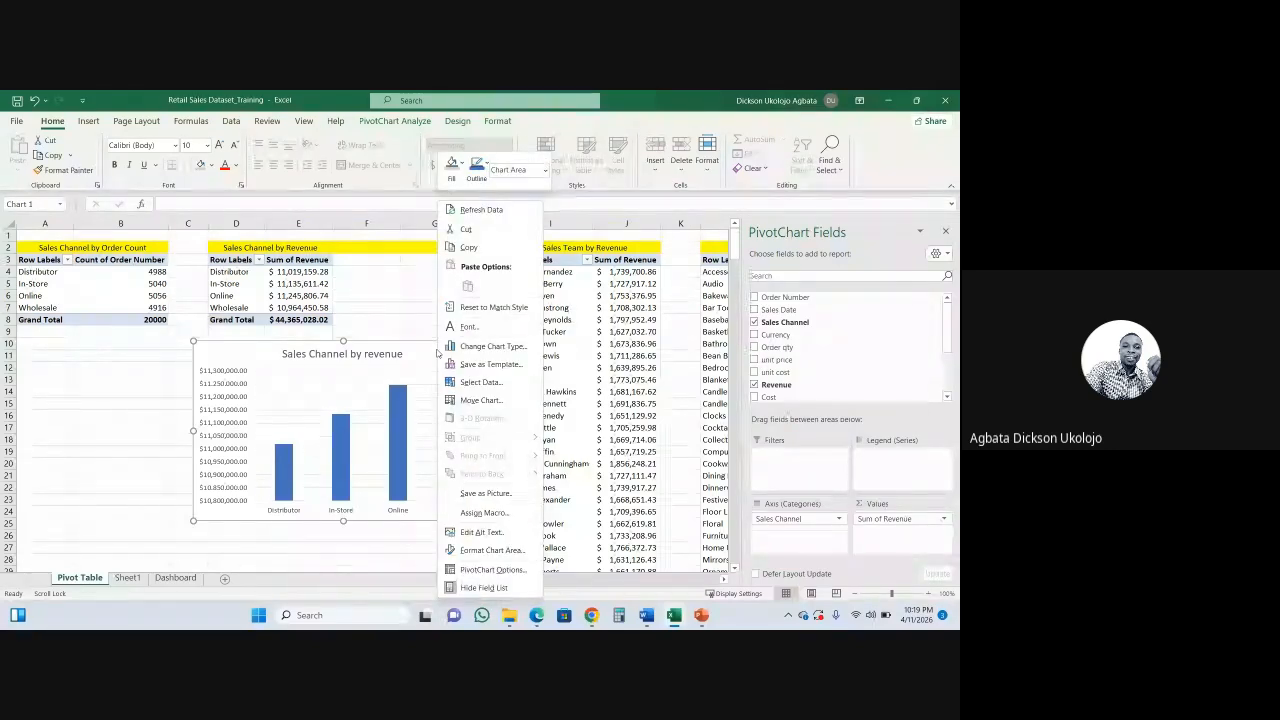
{"action": "left_click", "coordinate": [484, 401]}
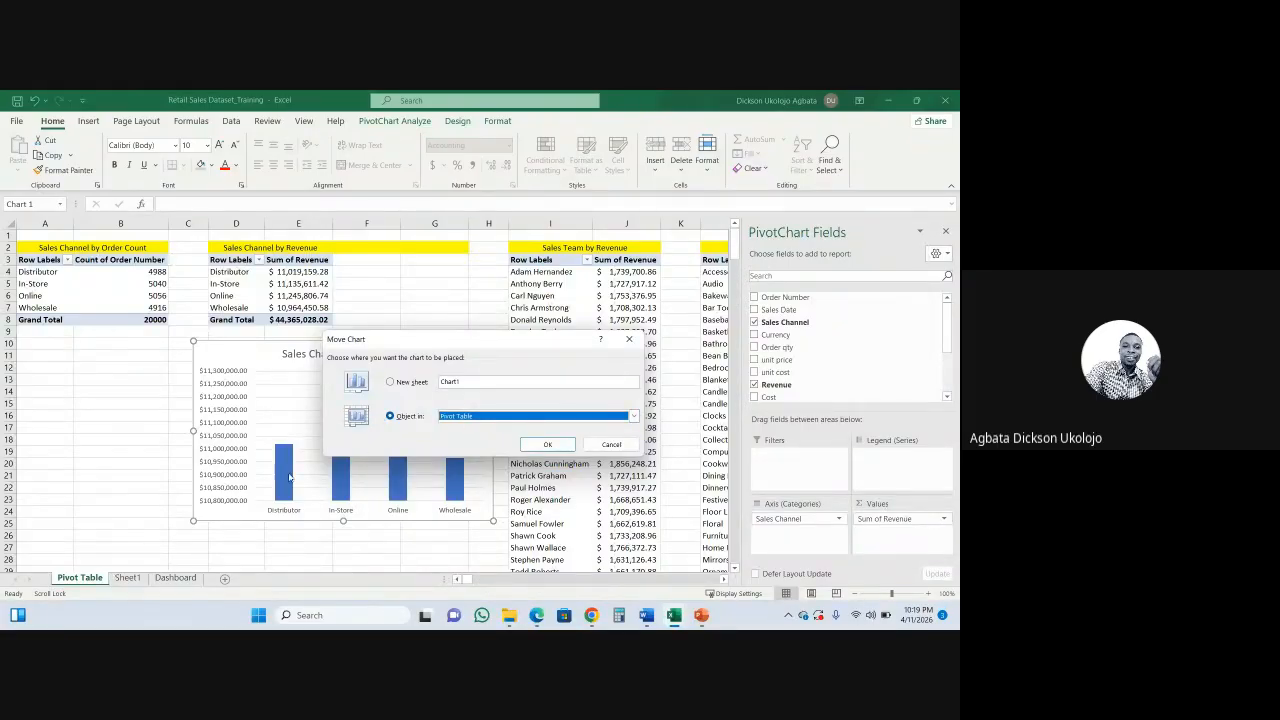
{"action": "left_click", "coordinate": [632, 415]}
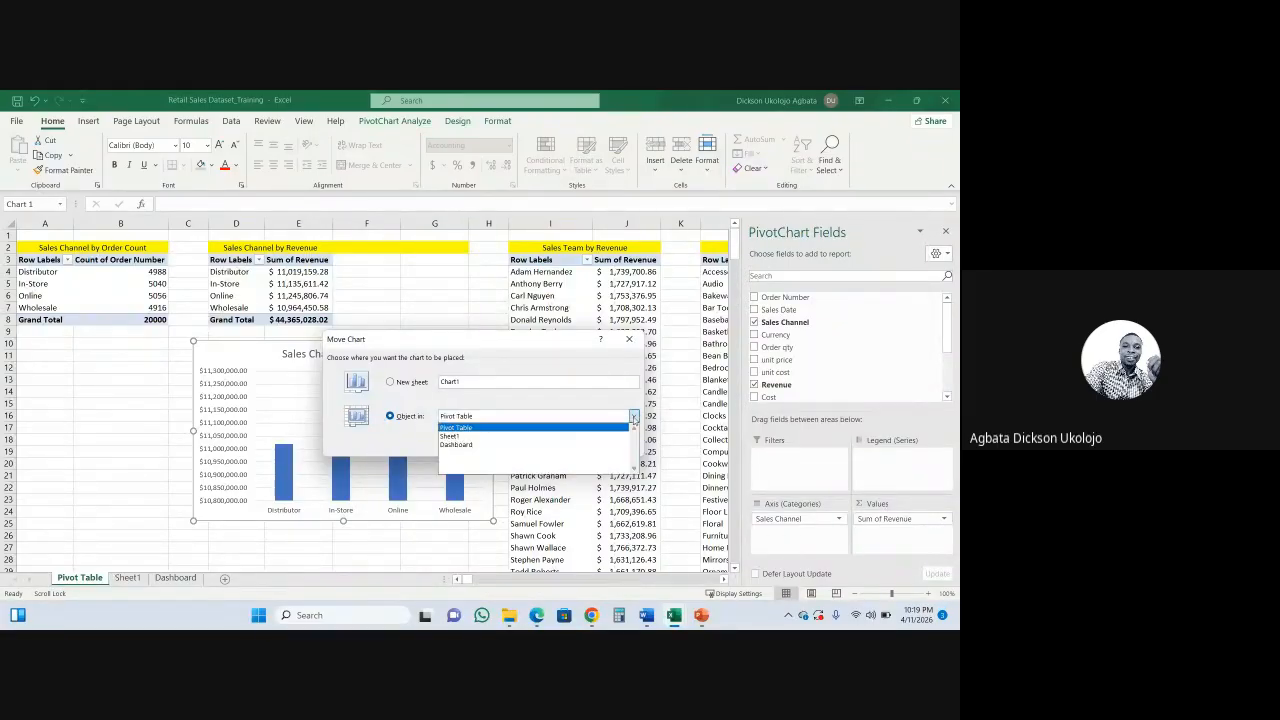
{"action": "left_click", "coordinate": [500, 447]}
{"action": "left_click", "coordinate": [547, 445]}
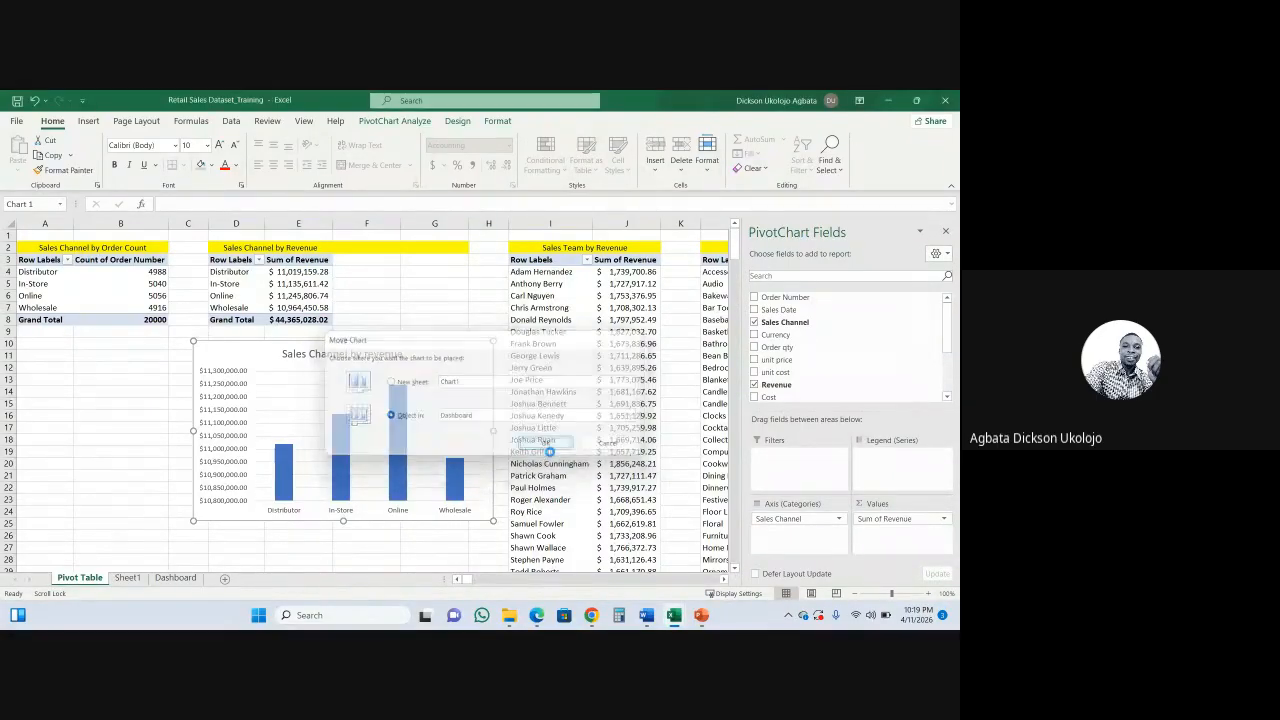
{"action": "left_click_drag", "start_coordinate": [416, 343], "coordinate": [286, 301]}
- Insert a Product category slicer for the Sales Channel by Revenue pivot table and place it just below that table
{"action": "left_click", "coordinate": [82, 578]}
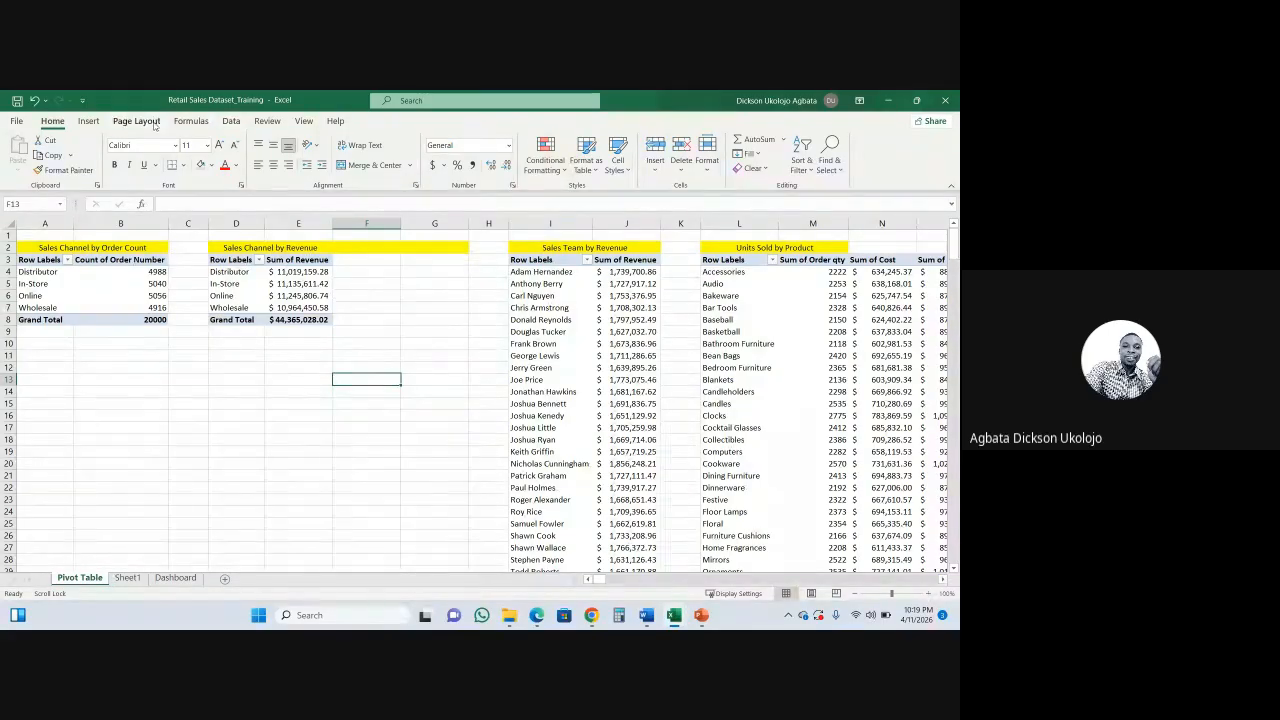
{"action": "left_click", "coordinate": [90, 121]}
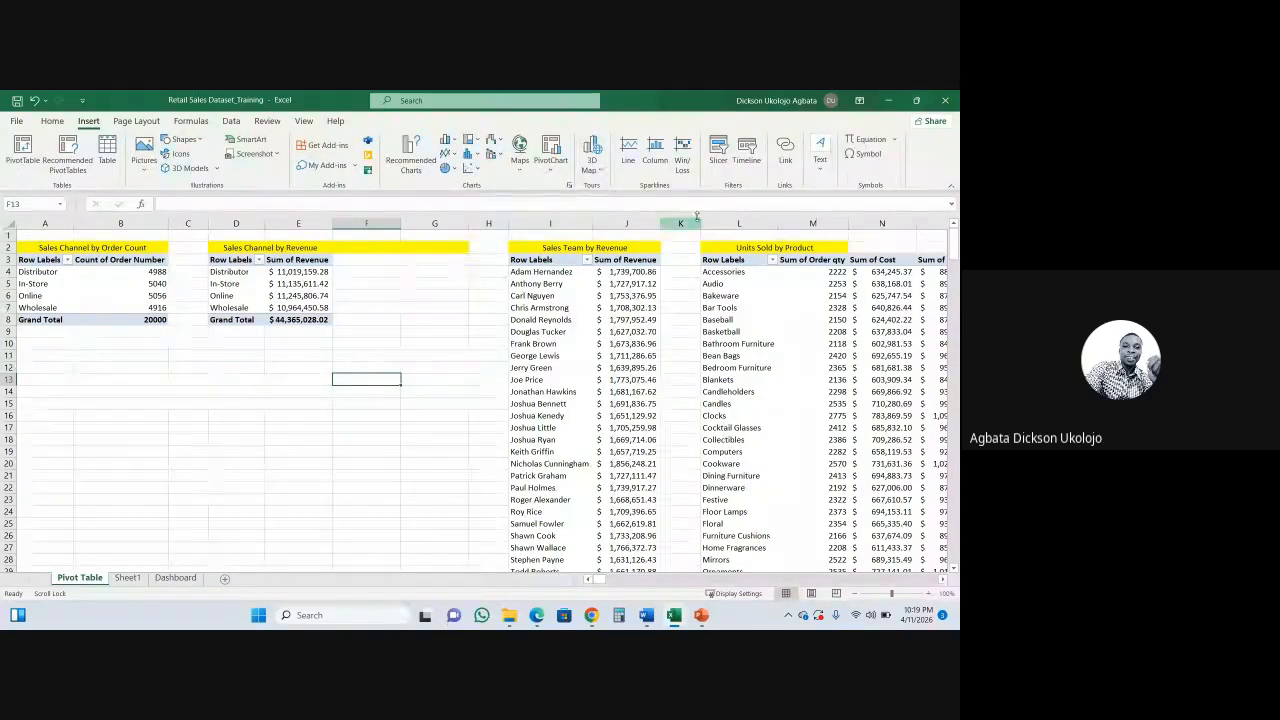
{"action": "left_click", "coordinate": [297, 284]}
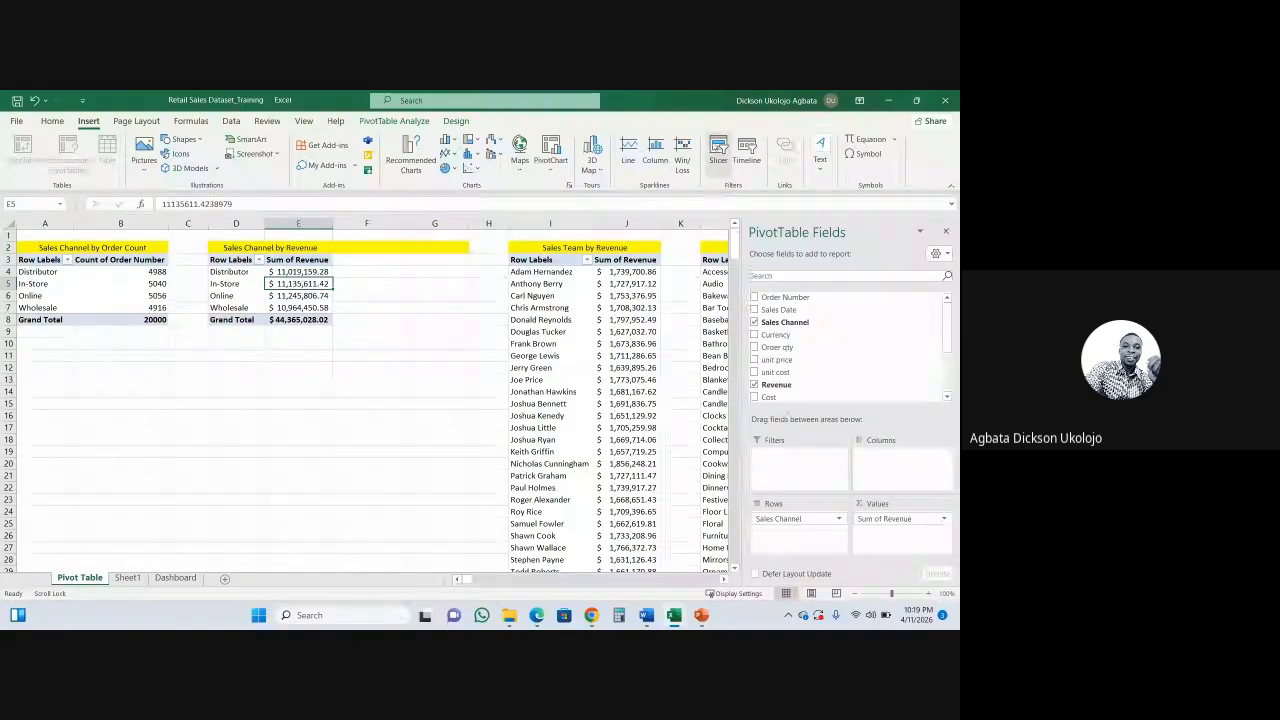
{"action": "left_click", "coordinate": [718, 152]}
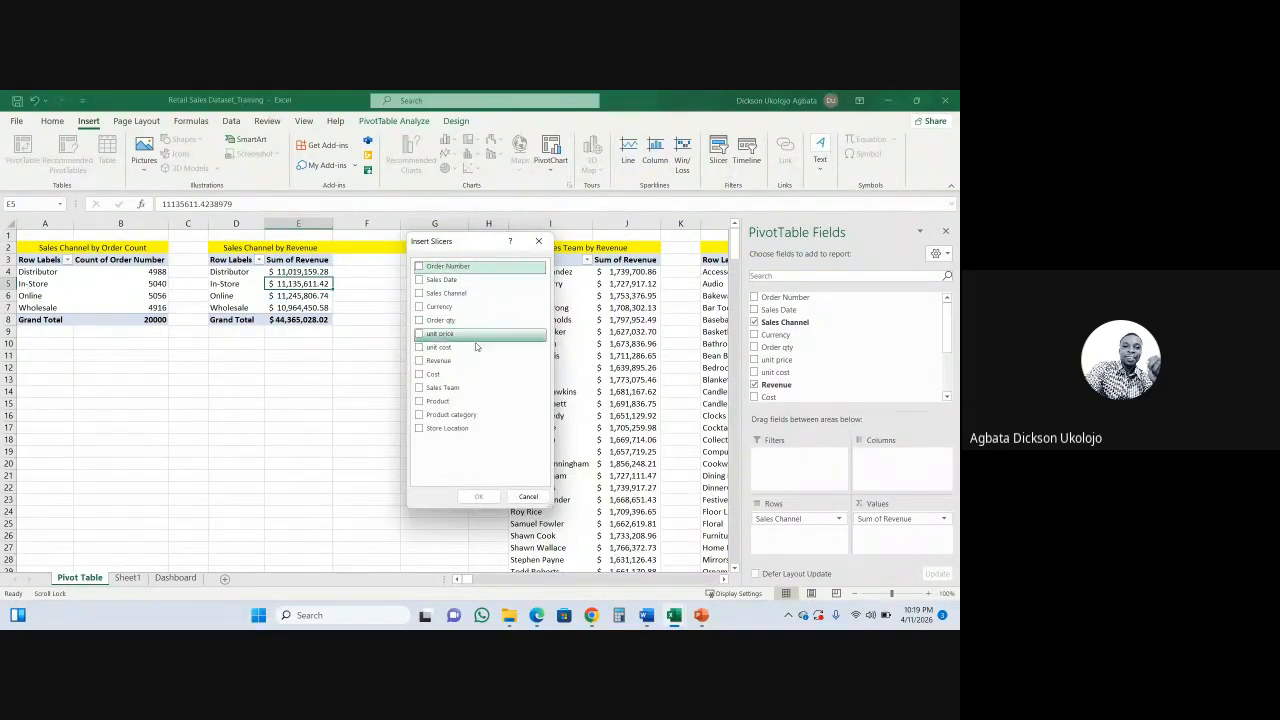
{"action": "left_click", "coordinate": [420, 418]}
{"action": "left_click", "coordinate": [478, 496]}
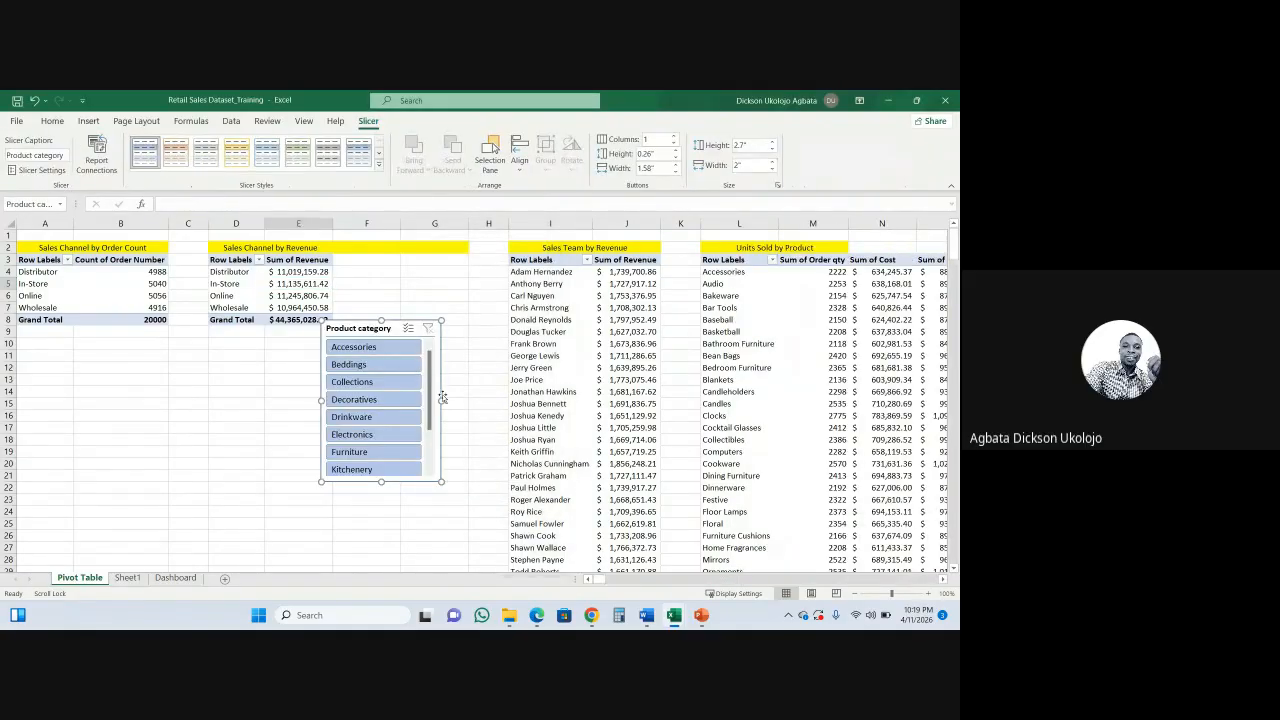
{"action": "left_click_drag", "start_coordinate": [364, 328], "coordinate": [340, 354]}
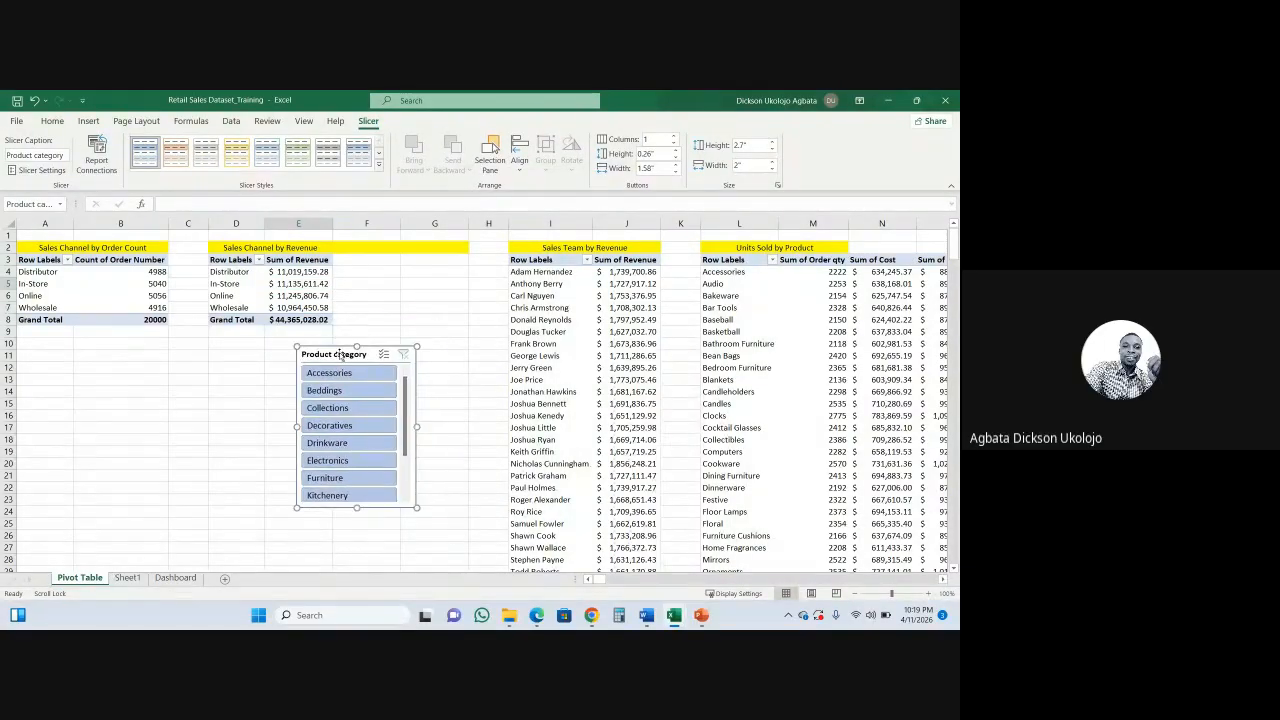
- Paste the Product category slicer from the Pivot Table sheet onto the Dashboard sheet
{"action": "right_click", "coordinate": [340, 354]}
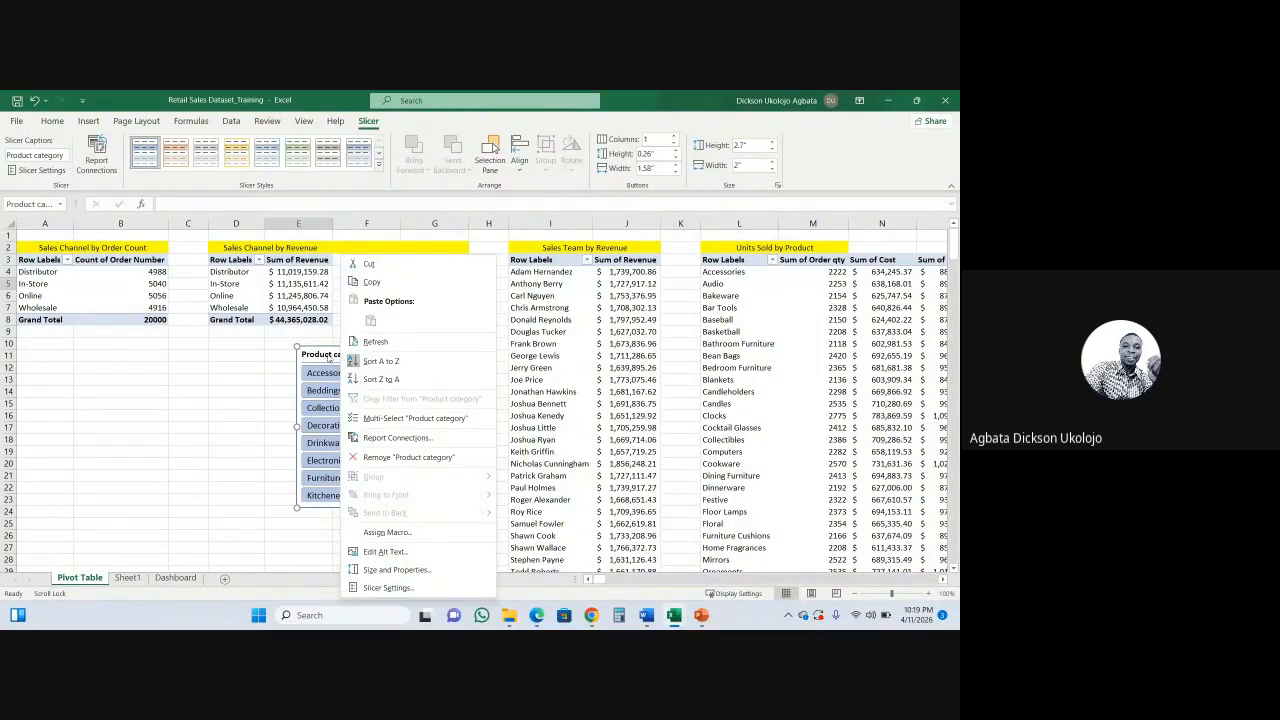
{"action": "key", "text": "Escape"}
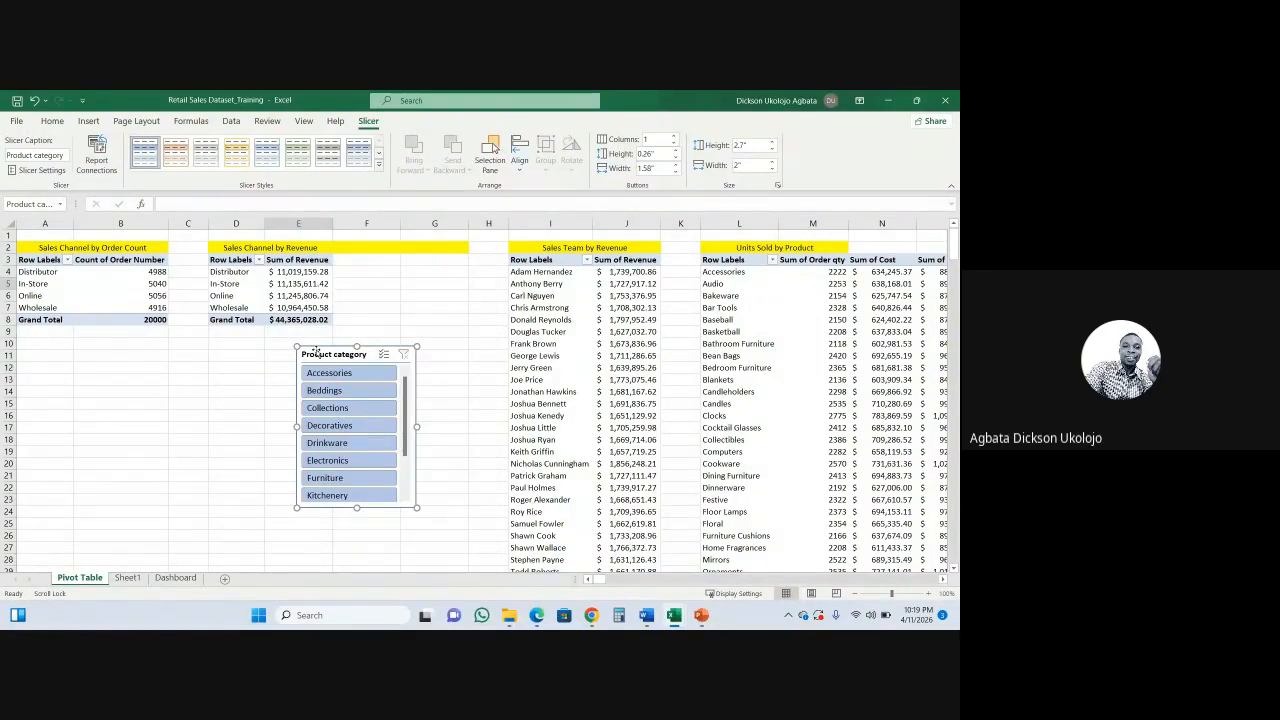
{"action": "left_click", "coordinate": [175, 578]}
{"action": "key", "text": "ctrl+v"}
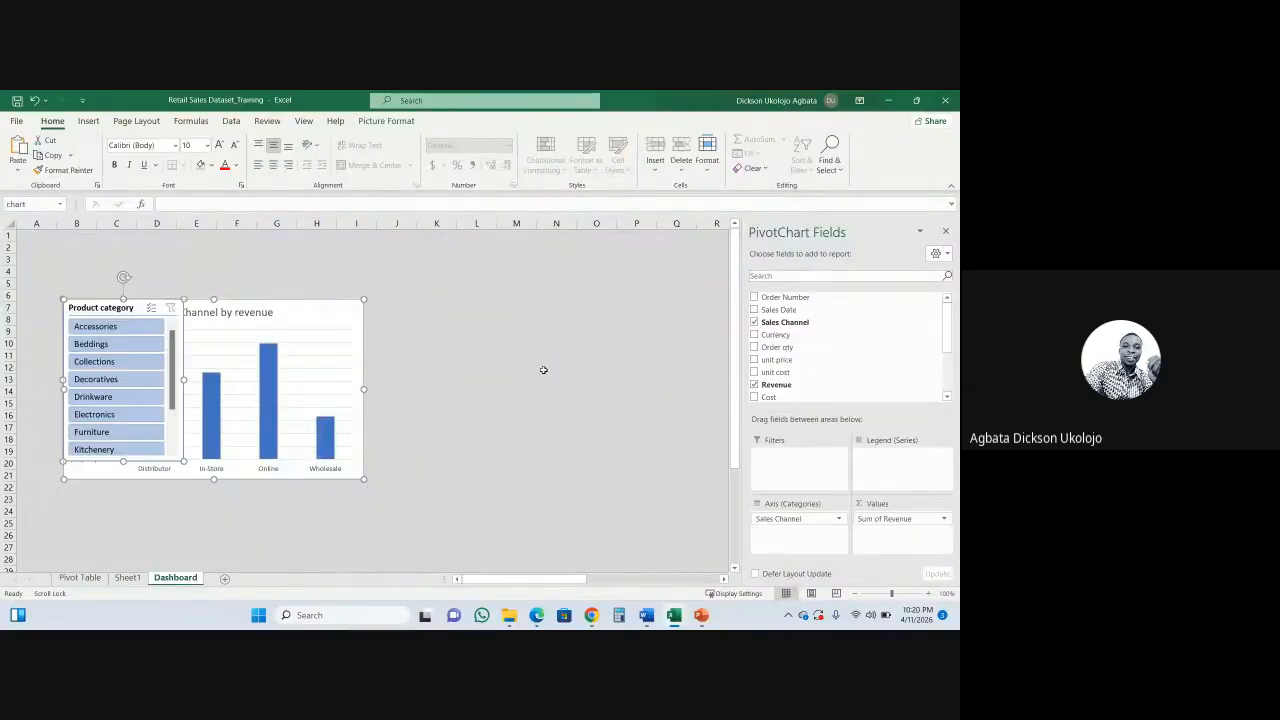
- Undo the slicer's placement over the chart and paste the Product category slicer at cell K8 of the Dashboard sheet instead
{"action": "left_click_drag", "start_coordinate": [148, 308], "coordinate": [303, 322]}
{"action": "left_click", "coordinate": [300, 330]}
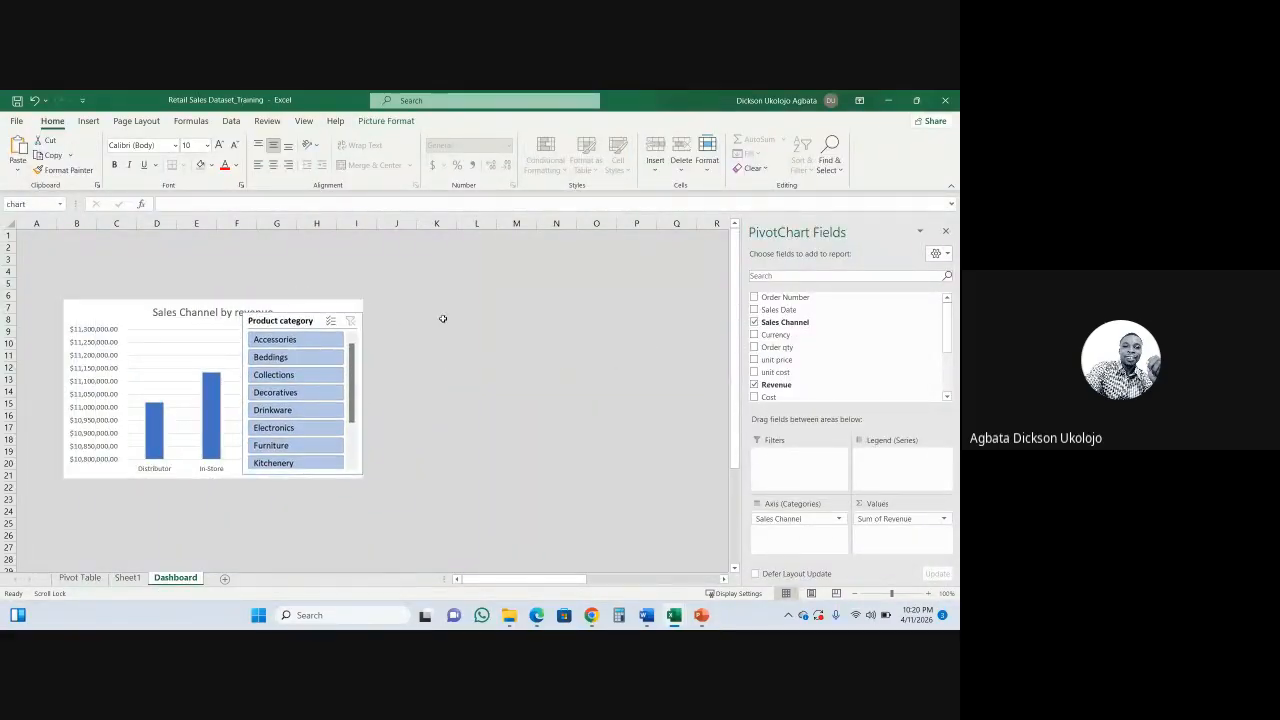
{"action": "key", "text": "ctrl+z"}
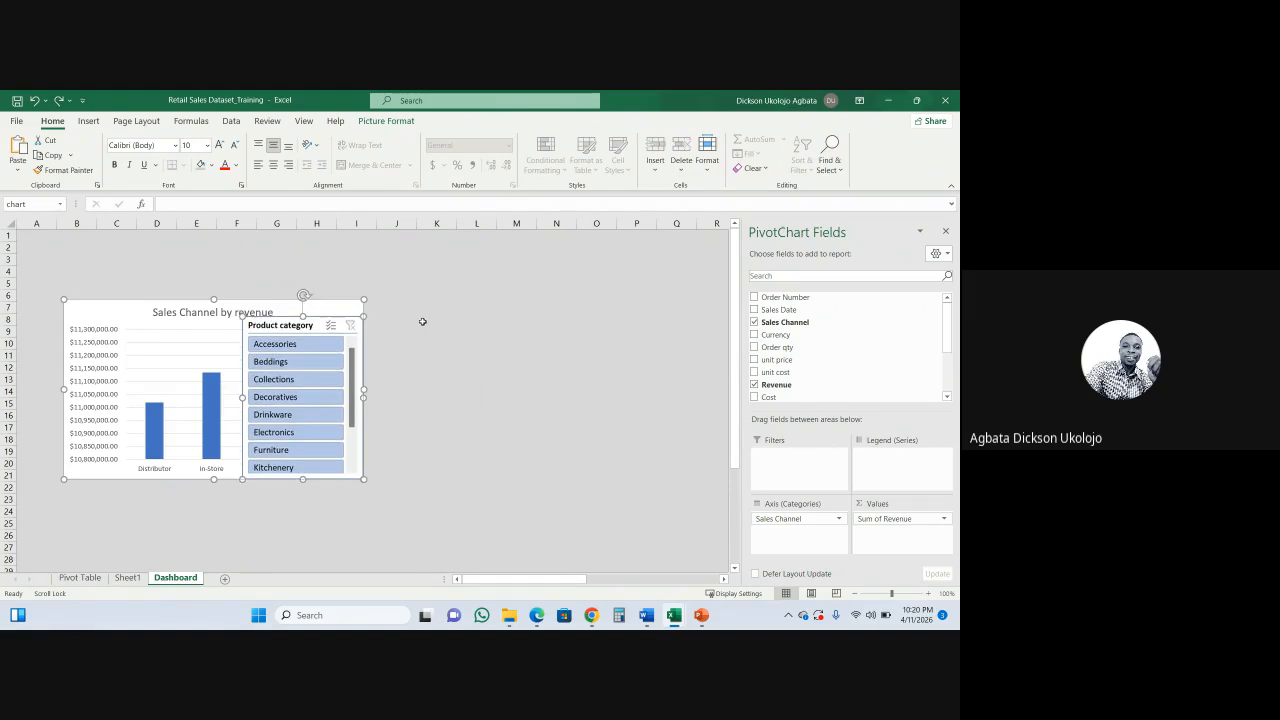
{"action": "key", "text": "ctrl+z"}
{"action": "key", "text": "ctrl+z"}
{"action": "left_click", "coordinate": [427, 318]}
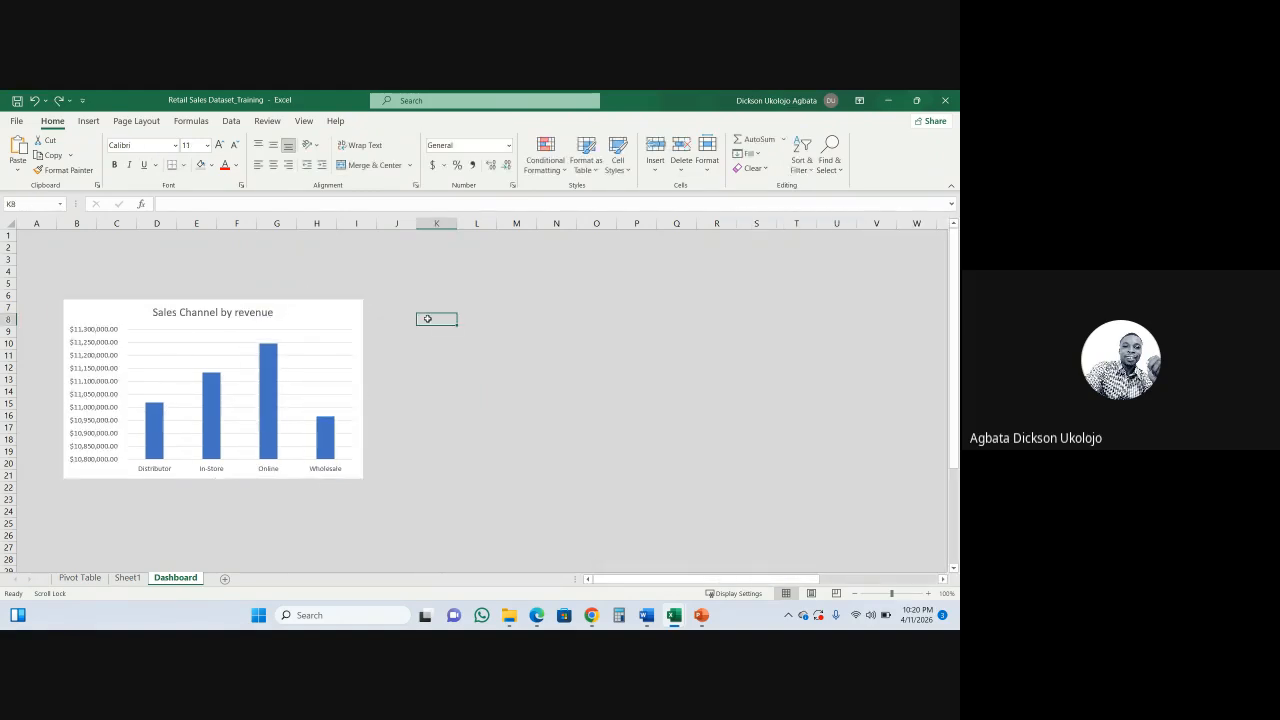
{"action": "key", "text": "ctrl+v"}
{"action": "left_click", "coordinate": [588, 310]}
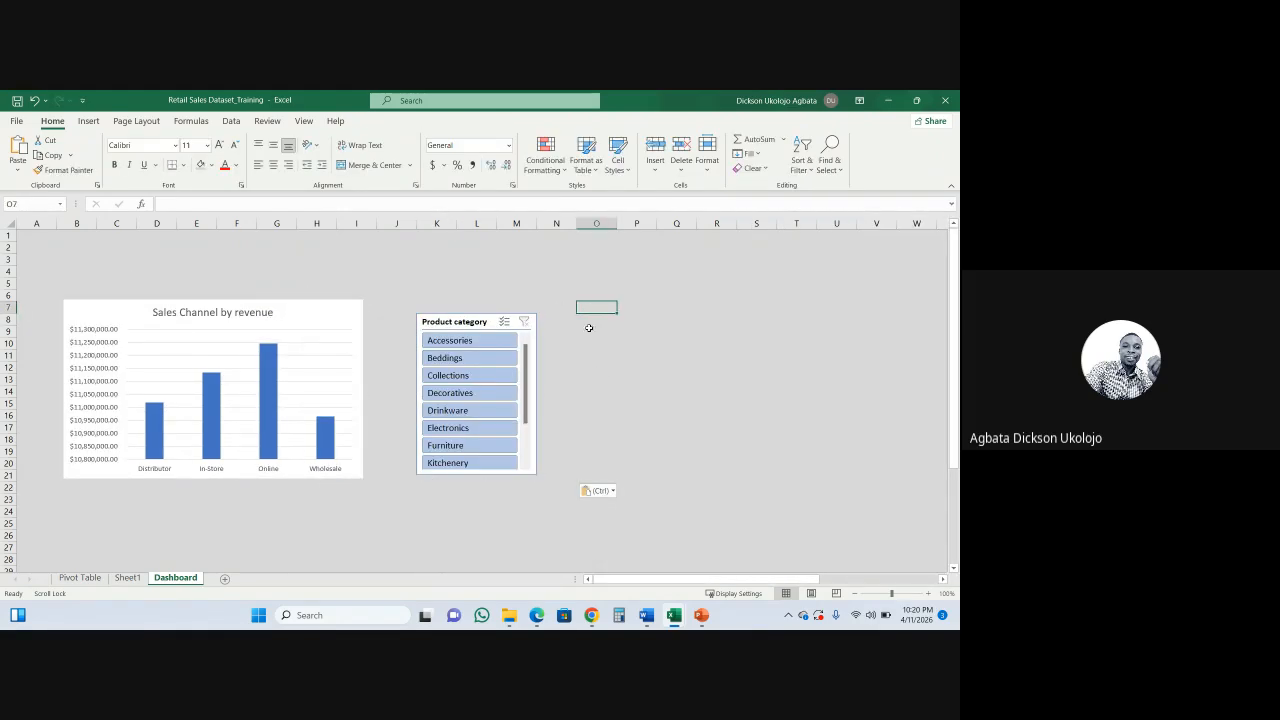
- Filter the Sales Channel by revenue chart with the slicer by Accessories, Beddings, Collections, Decoratives and finally Drinkware
{"action": "left_click", "coordinate": [481, 343]}
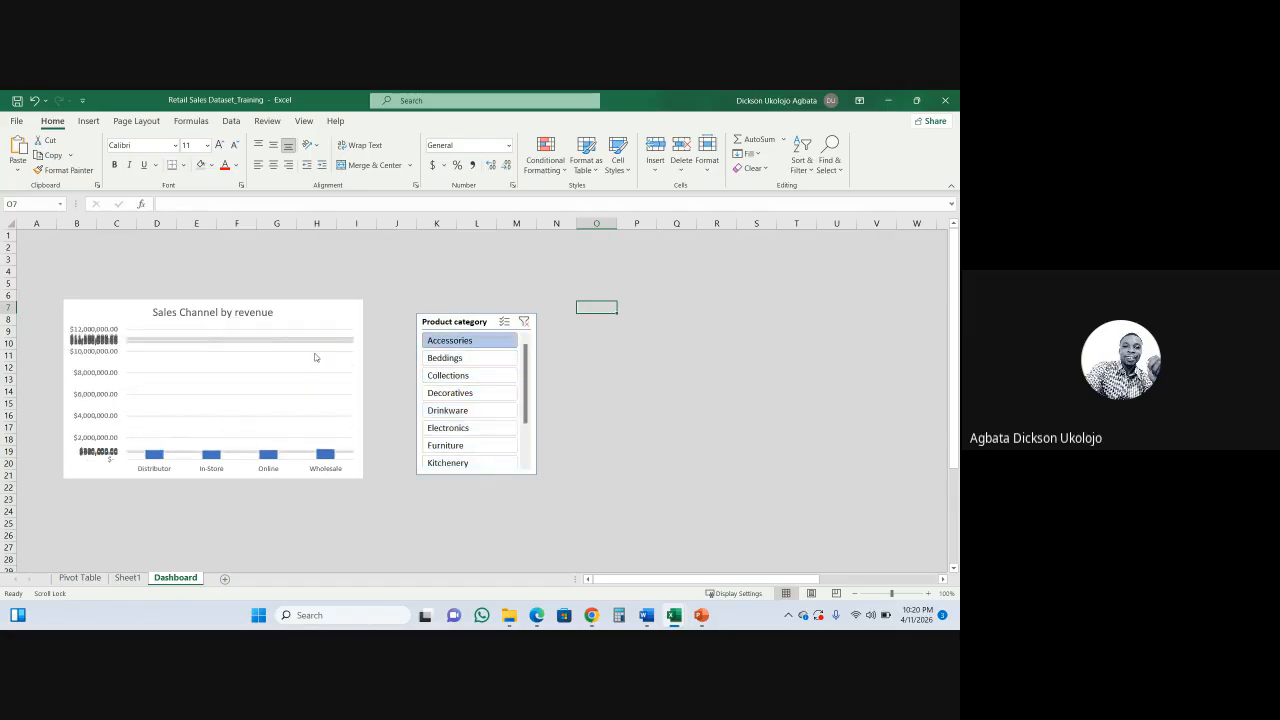
{"action": "left_click", "coordinate": [481, 357]}
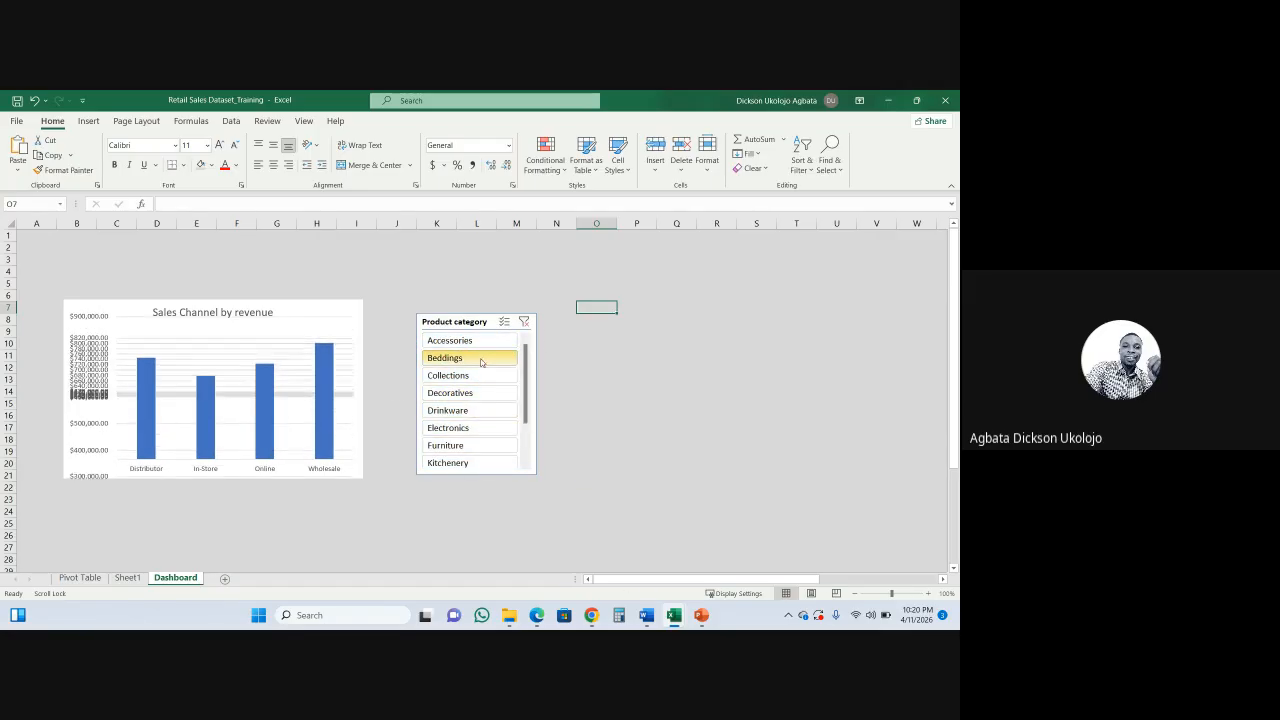
{"action": "left_click", "coordinate": [463, 373]}
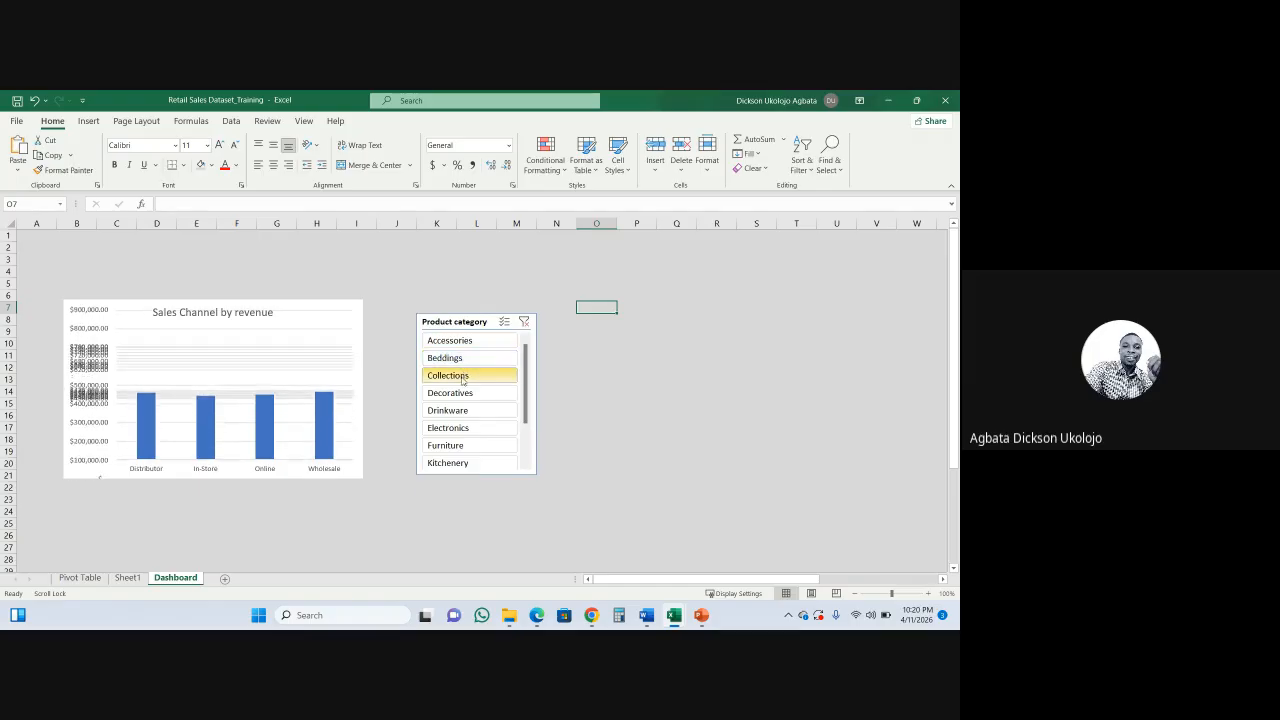
{"action": "left_click", "coordinate": [463, 392]}
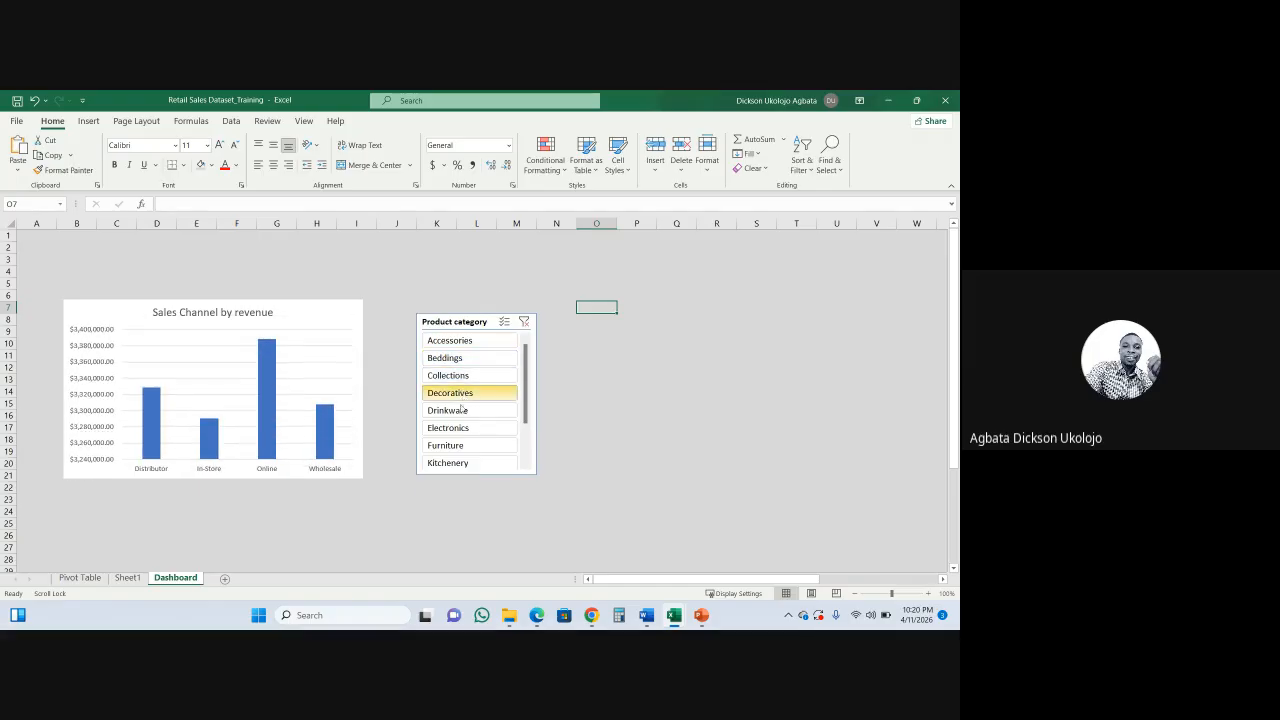
{"action": "left_click", "coordinate": [460, 410]}
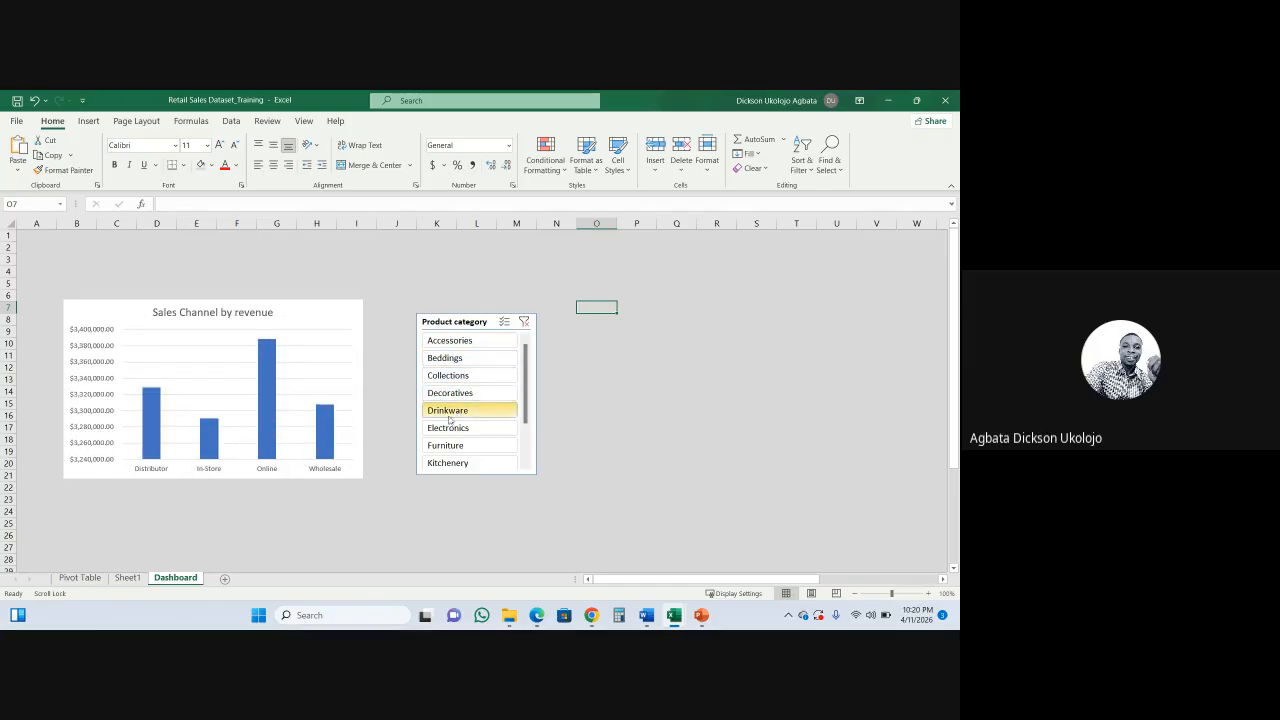
- Delete the original Product category slicer from the Pivot Table sheet
{"action": "left_click", "coordinate": [79, 579]}
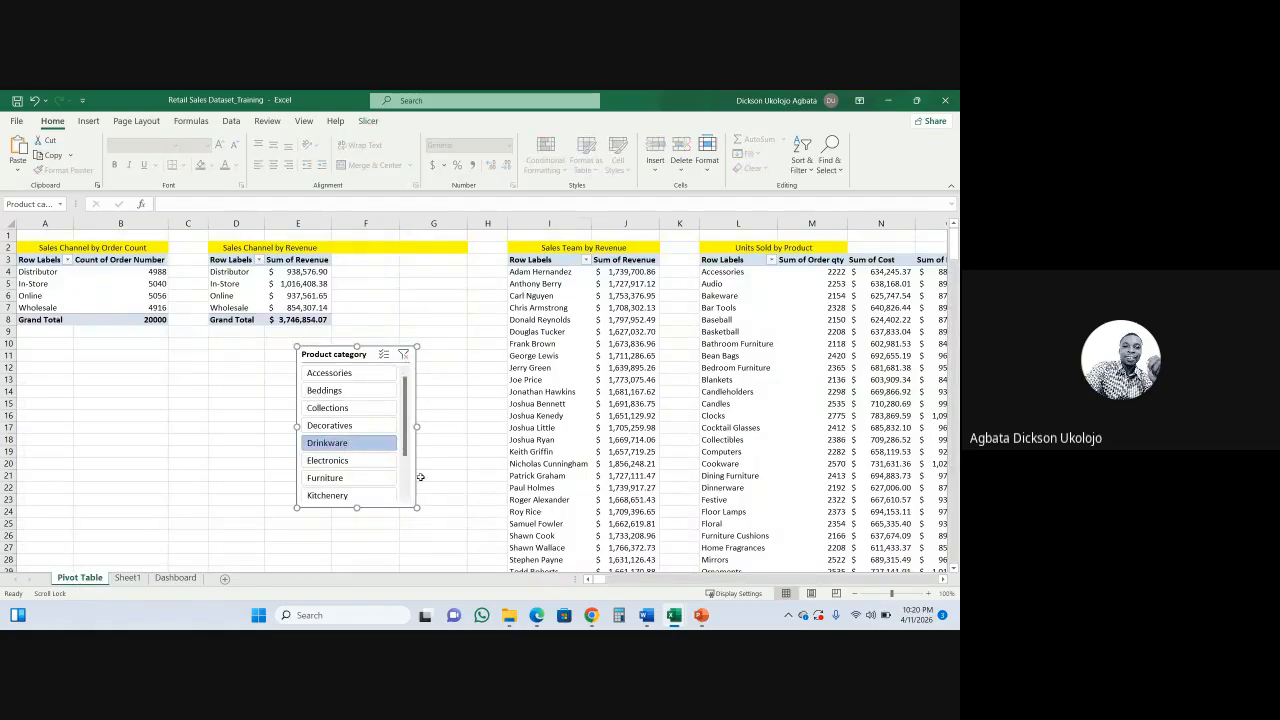
{"action": "left_click_drag", "start_coordinate": [600, 583], "coordinate": [530, 580]}
{"action": "key", "text": "Delete"}
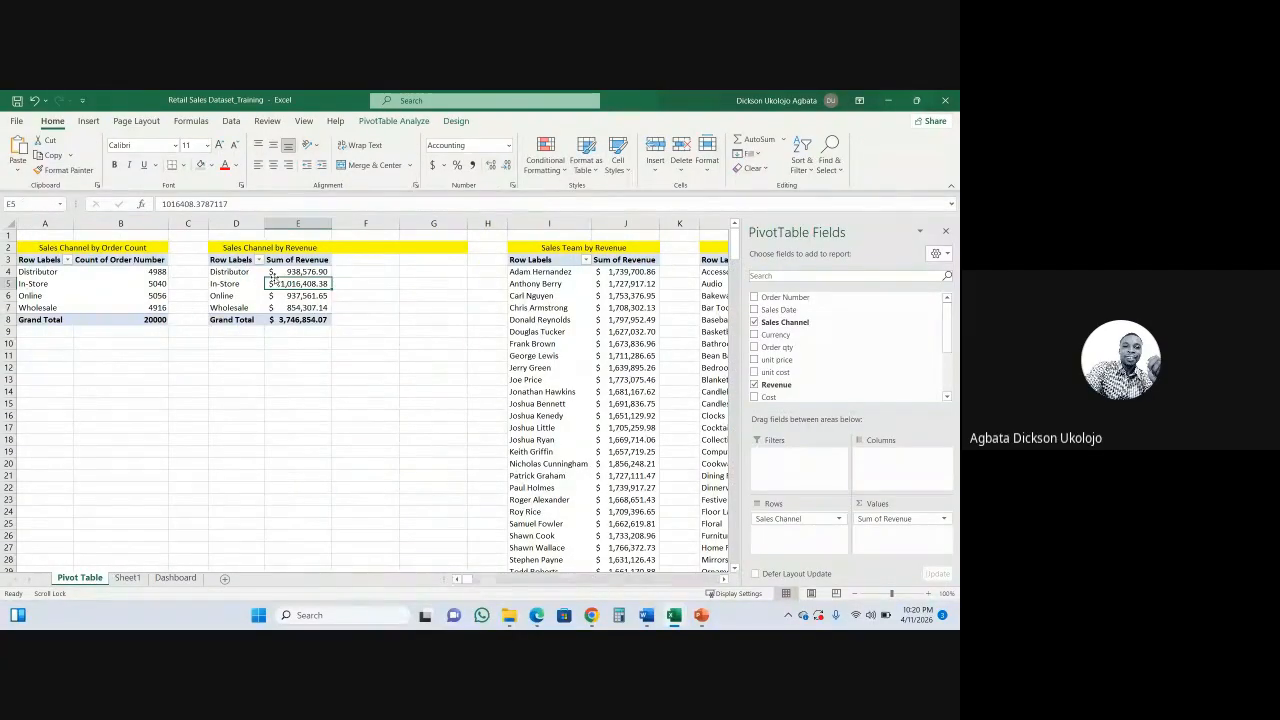
- Copy the Sales Channel by Revenue pivot table (D3:E8) and paste it at cell AU4 of the same sheet
{"action": "left_click_drag", "start_coordinate": [228, 256], "coordinate": [288, 318]}
{"action": "key", "text": "ctrl+c"}
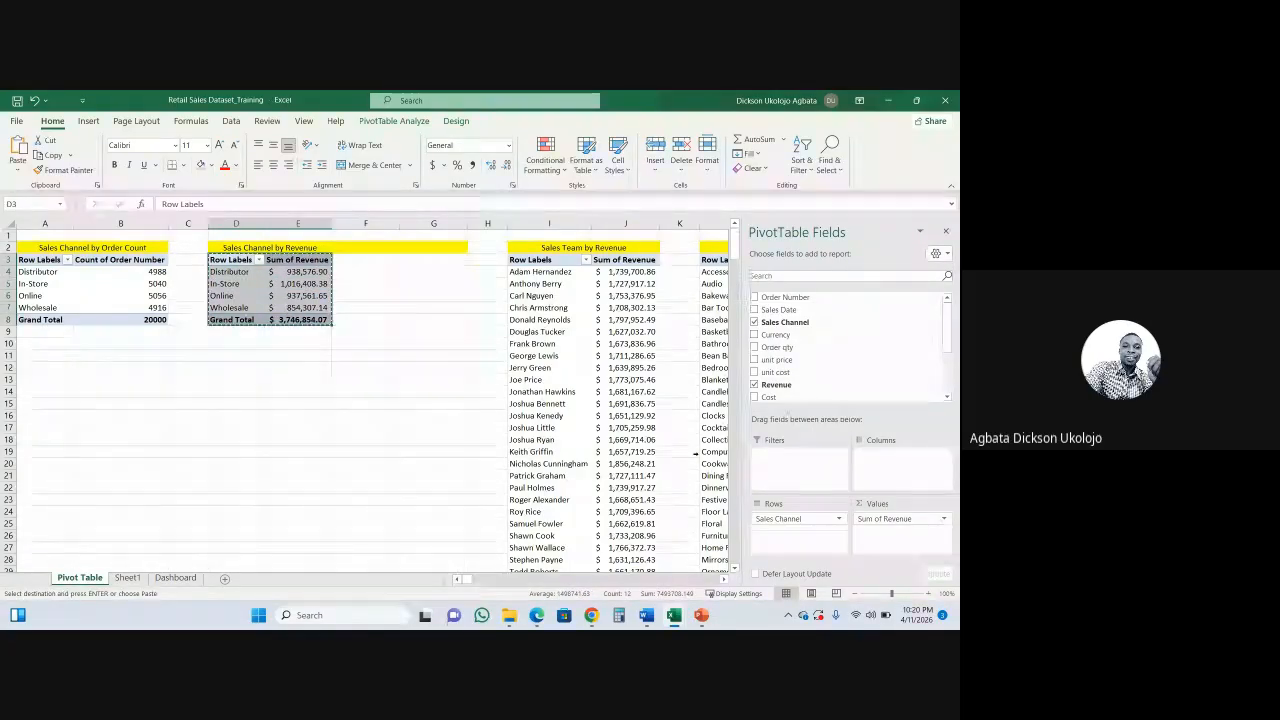
{"action": "left_click_drag", "start_coordinate": [465, 579], "coordinate": [494, 596]}
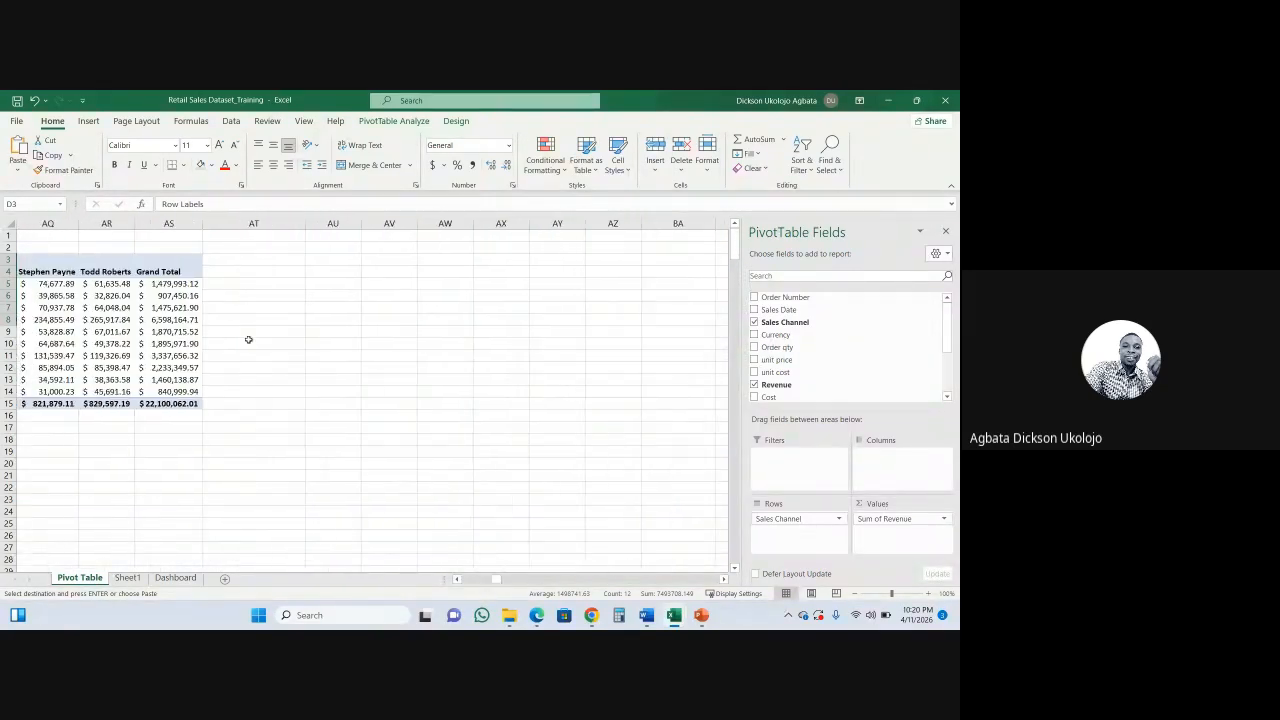
{"action": "left_click", "coordinate": [325, 273]}
{"action": "key", "text": "ctrl+v"}
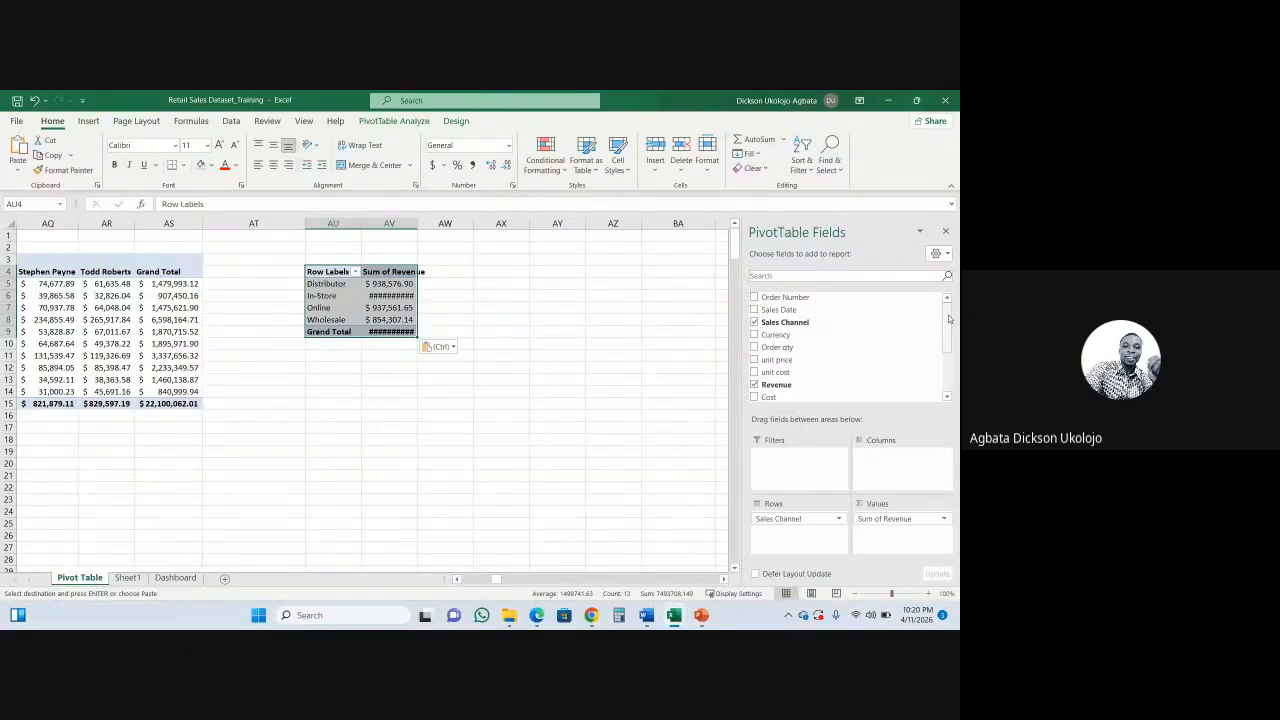
- Replace Sales Channel with Sales Date in the copied pivot table's rows, keeping only the Months field
{"action": "mouse_move", "coordinate": [949, 318]}
{"action": "left_mouse_down"}
{"action": "mouse_move", "coordinate": [949, 357]}
{"action": "mouse_move", "coordinate": [951, 316]}
{"action": "left_mouse_up"}
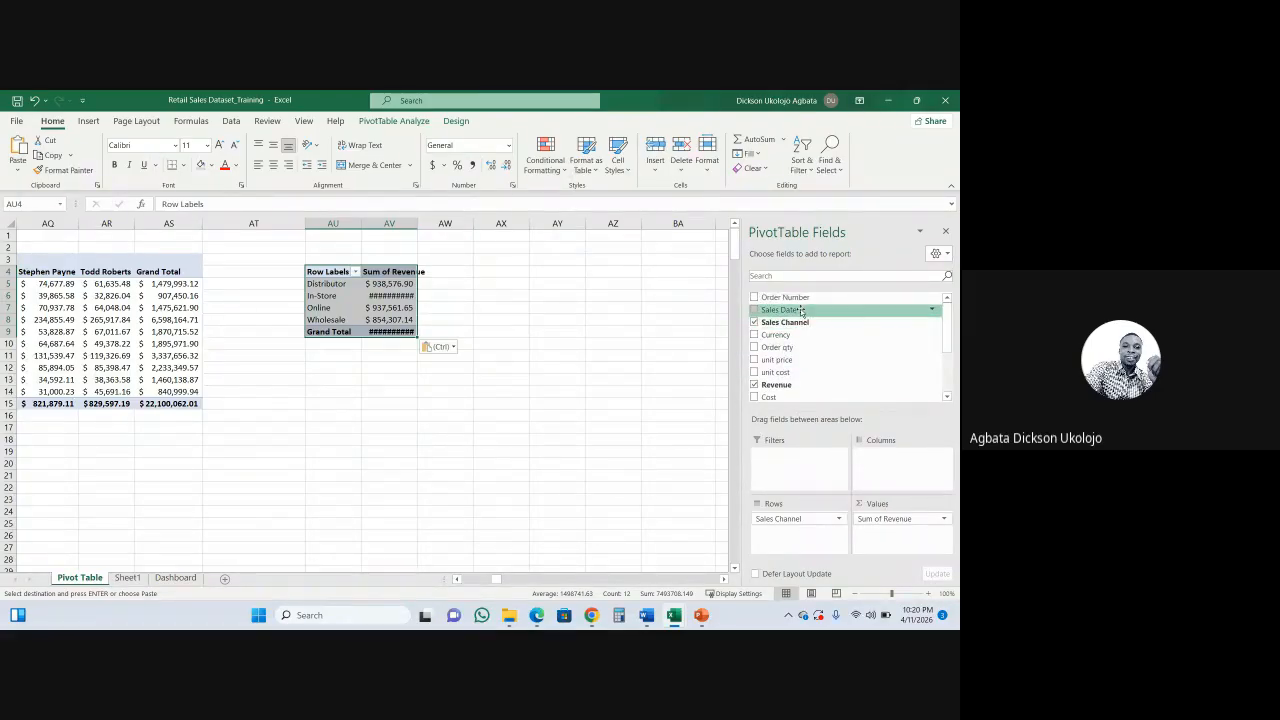
{"action": "left_click_drag", "start_coordinate": [801, 313], "coordinate": [837, 372]}
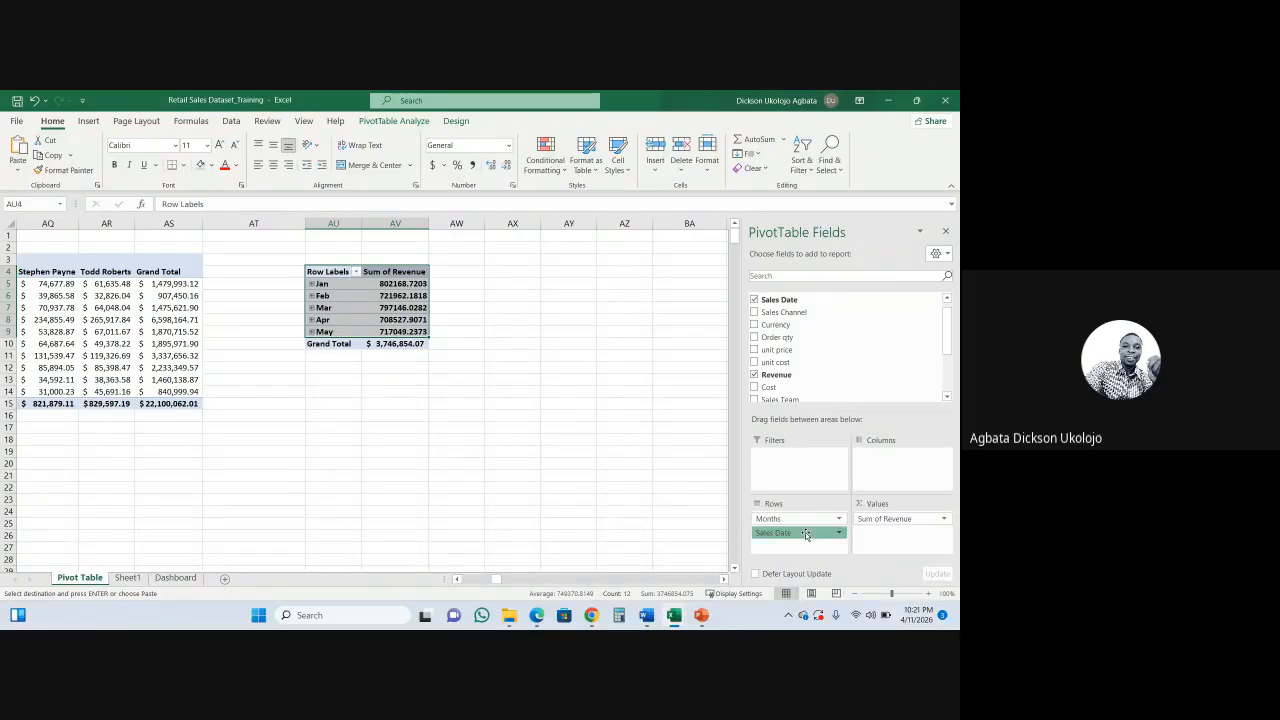
{"action": "left_click_drag", "start_coordinate": [805, 532], "coordinate": [845, 395]}
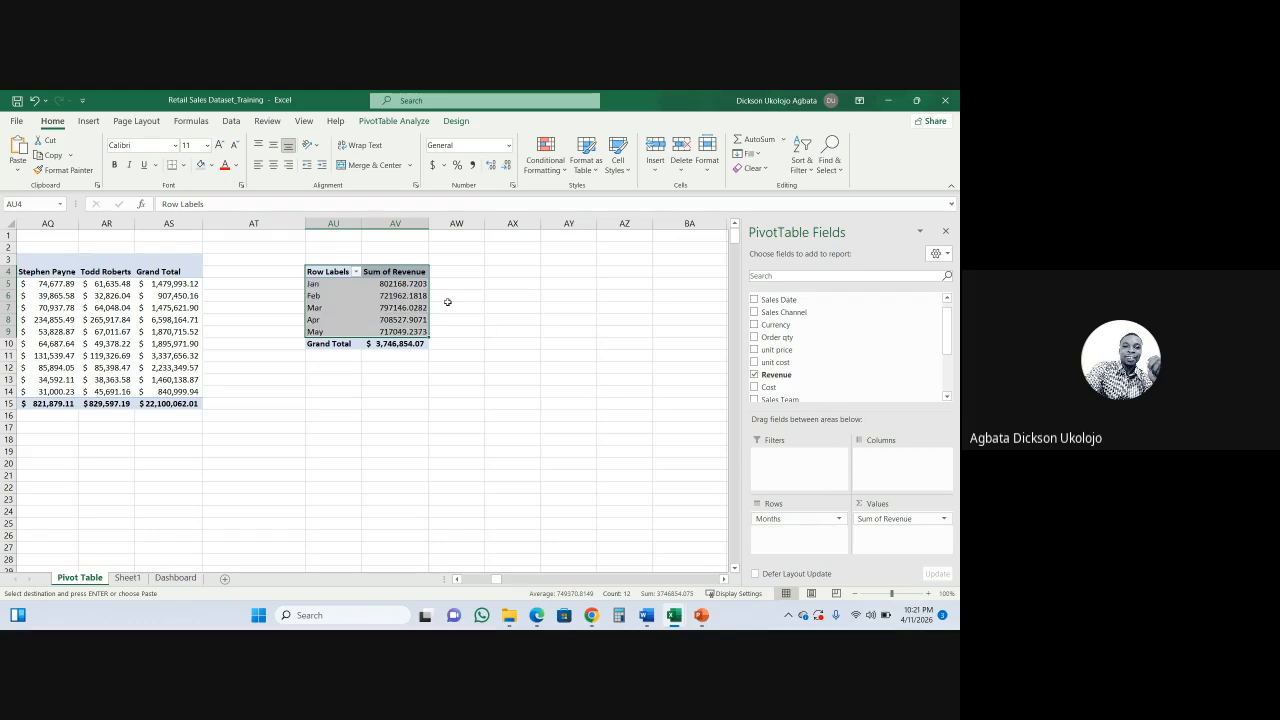
{"action": "left_click", "coordinate": [509, 274]}
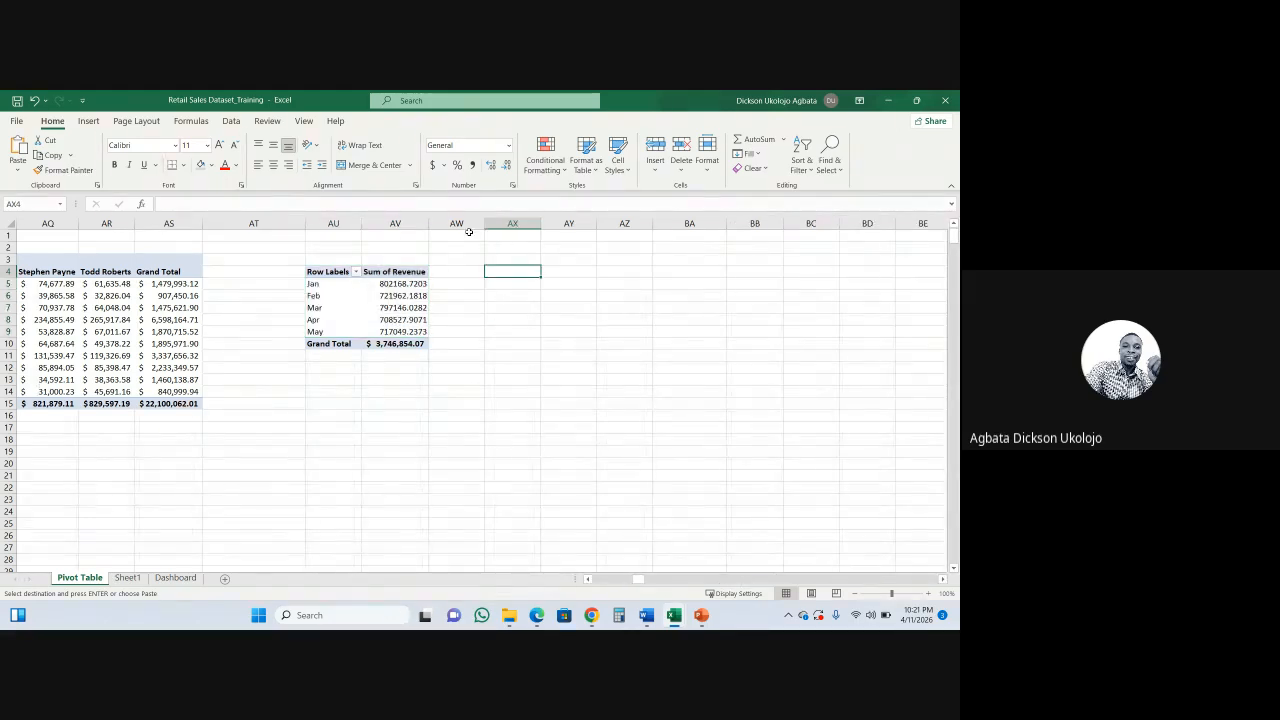
- Insert a Line chart from the monthly revenue pivot table and place it just below that table
{"action": "left_click", "coordinate": [357, 285]}
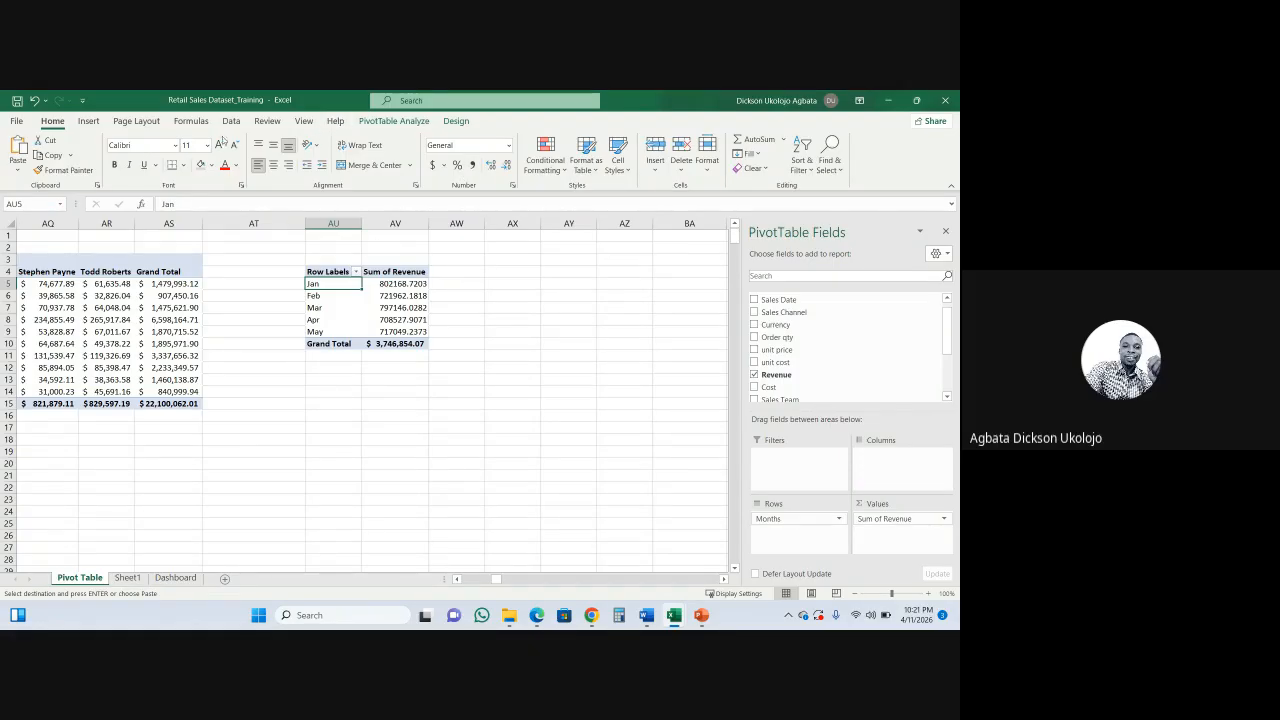
{"action": "left_click", "coordinate": [90, 122]}
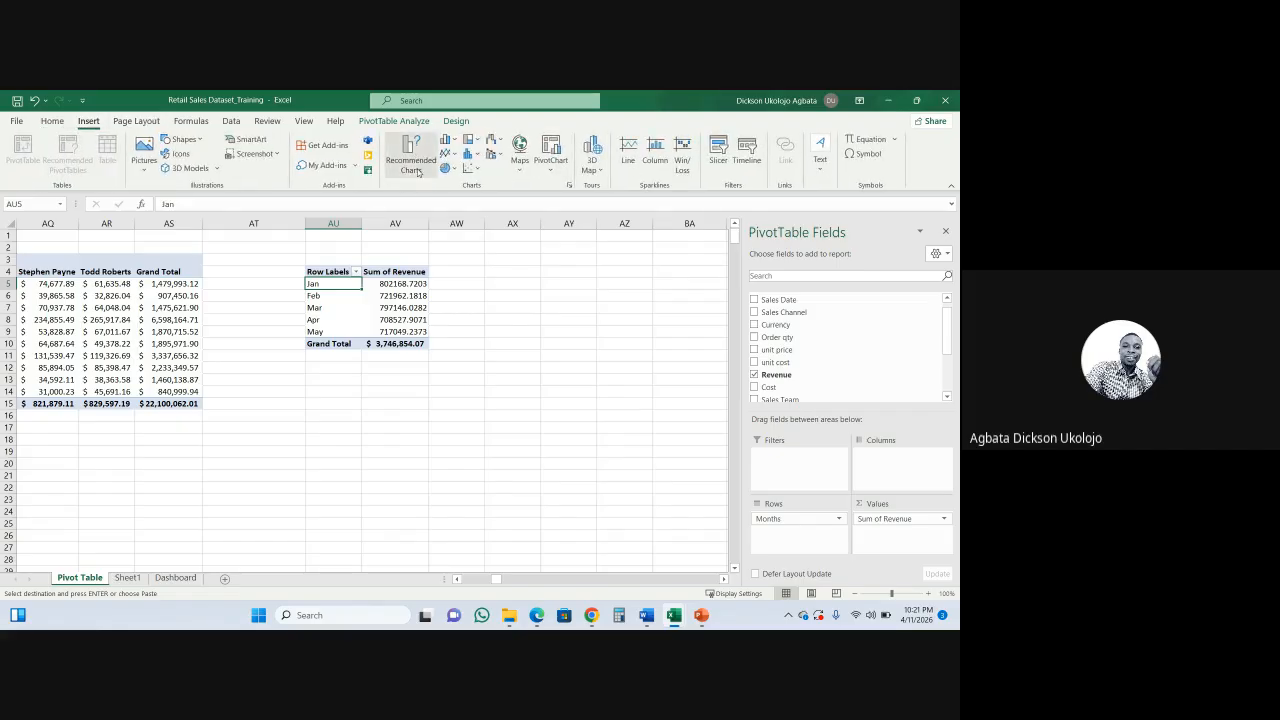
{"action": "left_click", "coordinate": [417, 172]}
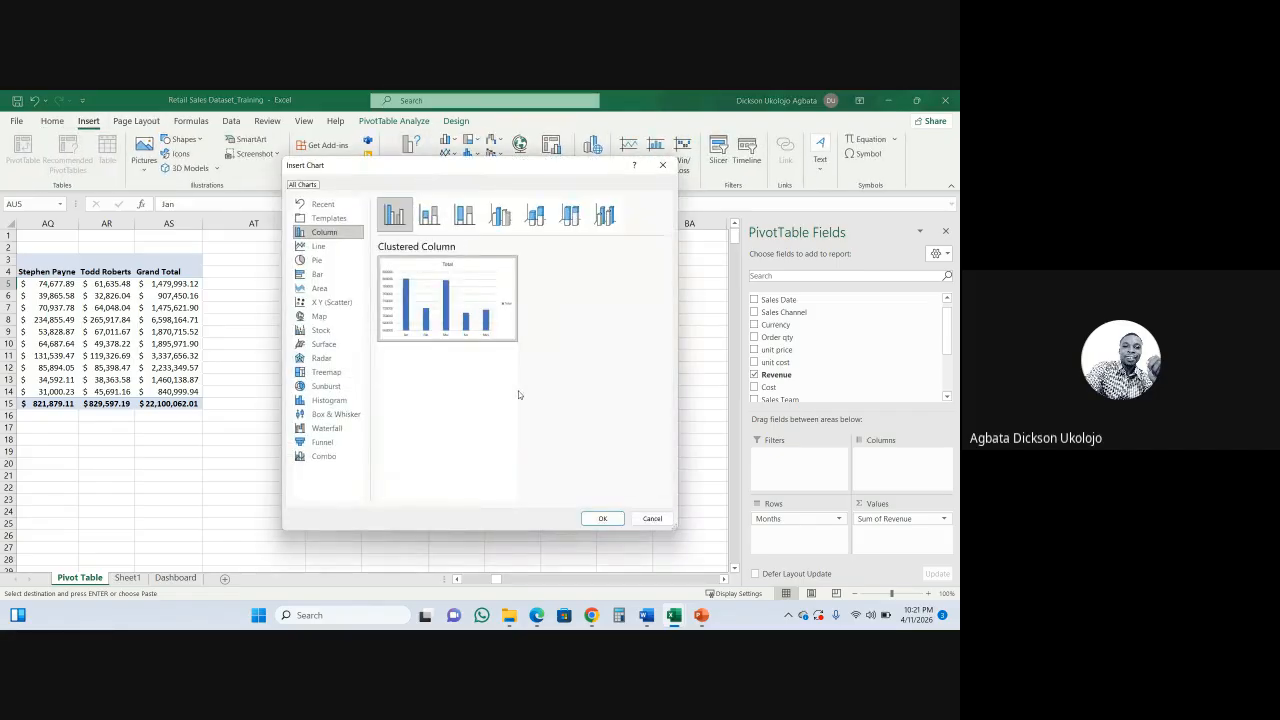
{"action": "mouse_move", "coordinate": [500, 317]}
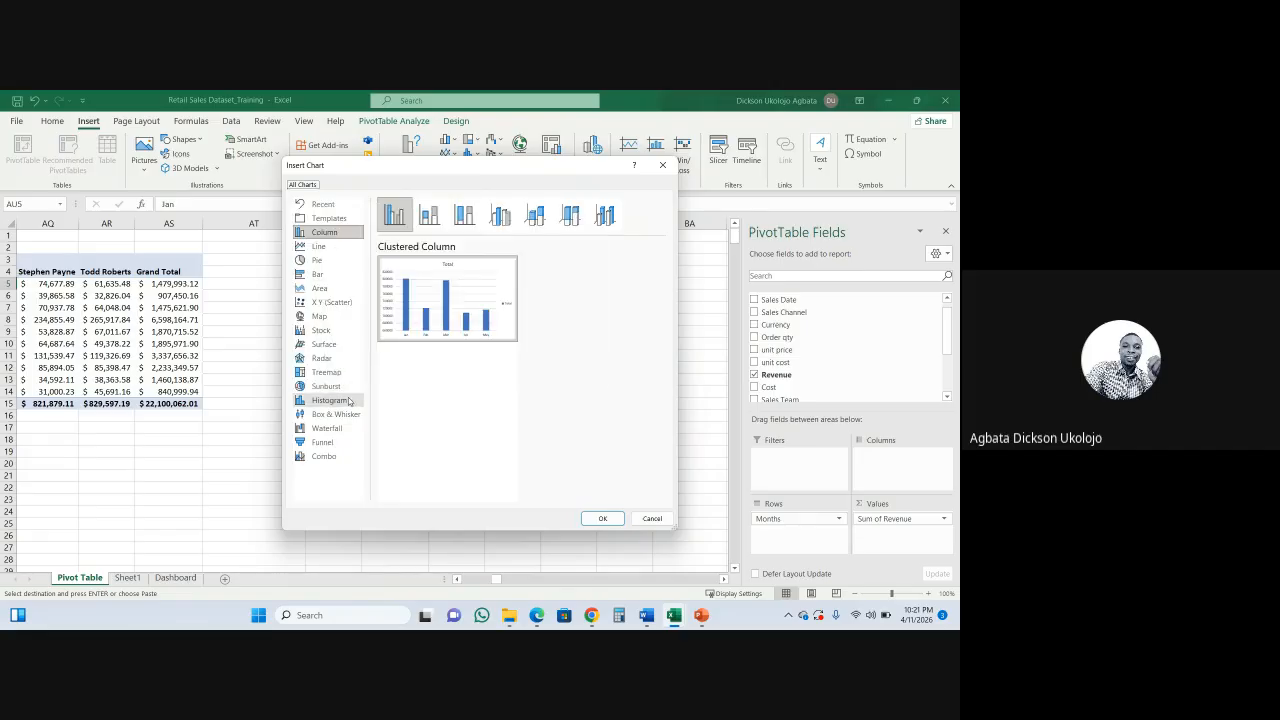
{"action": "left_click", "coordinate": [331, 248]}
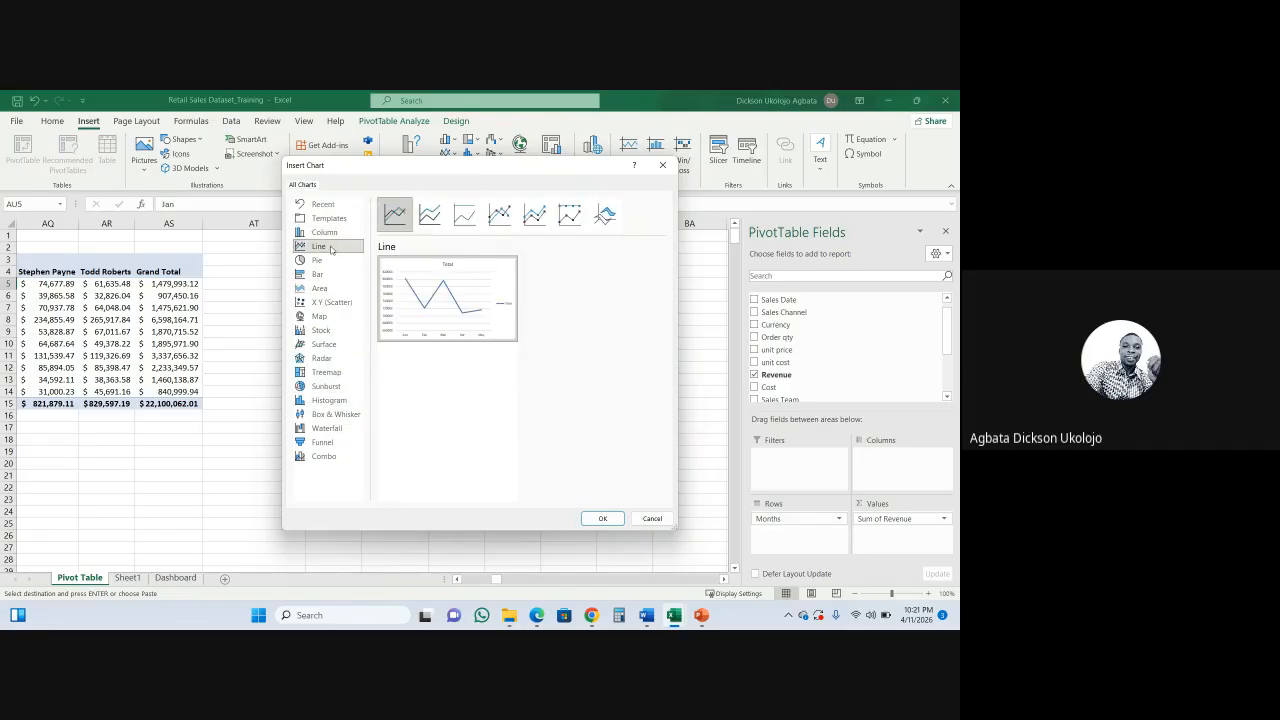
{"action": "mouse_move", "coordinate": [490, 275]}
{"action": "left_click", "coordinate": [606, 519]}
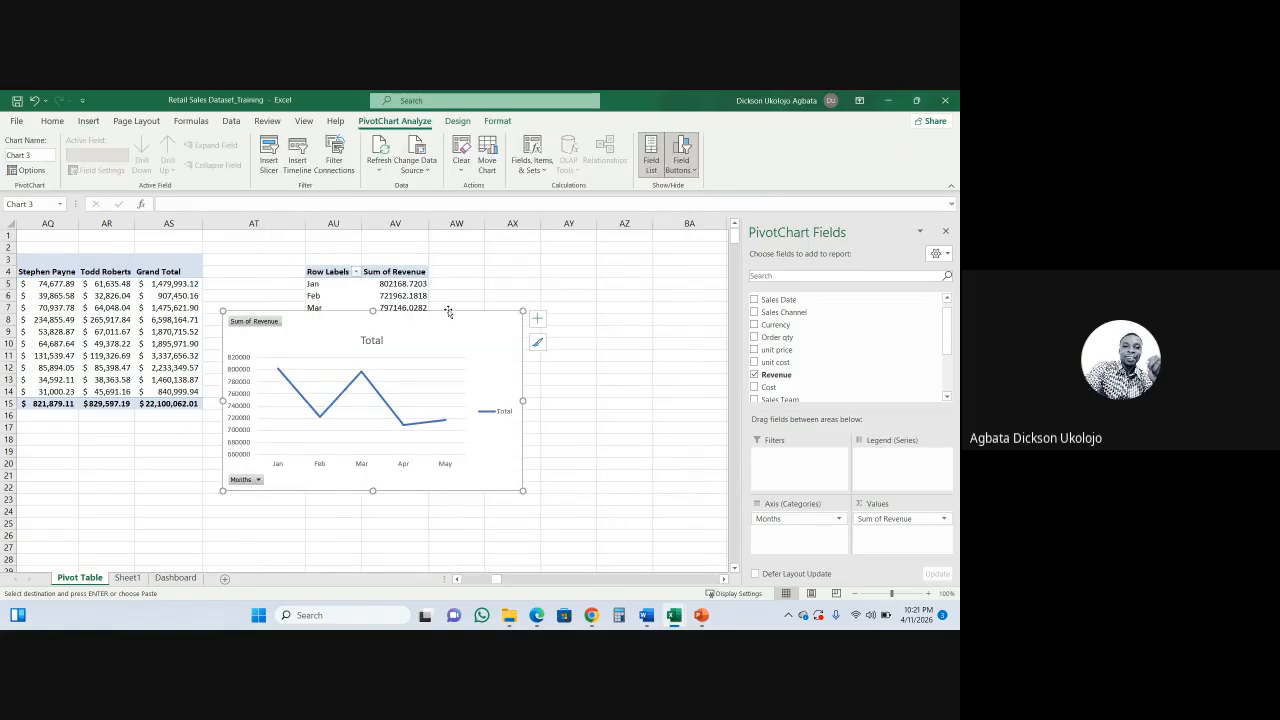
{"action": "left_click_drag", "start_coordinate": [449, 313], "coordinate": [492, 446]}
- Delete the legend from the monthly revenue line chart and hide all of its field buttons
{"action": "right_click", "coordinate": [517, 496]}
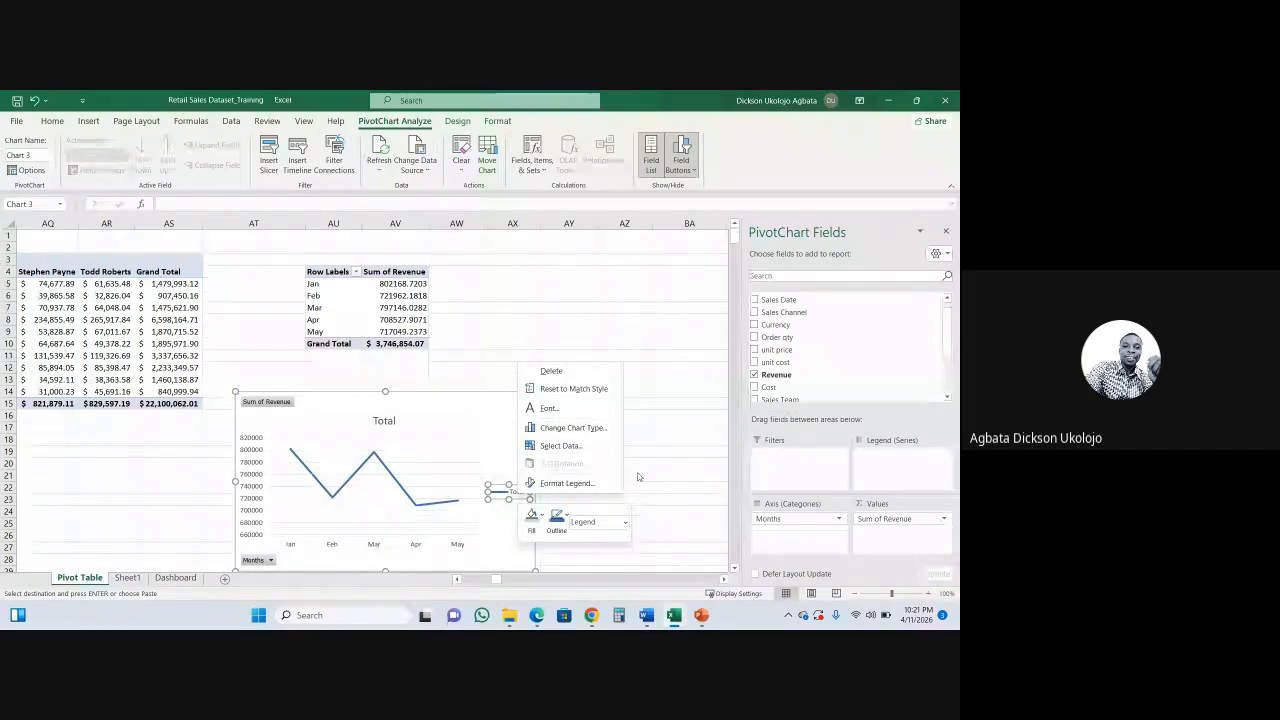
{"action": "left_click", "coordinate": [551, 371]}
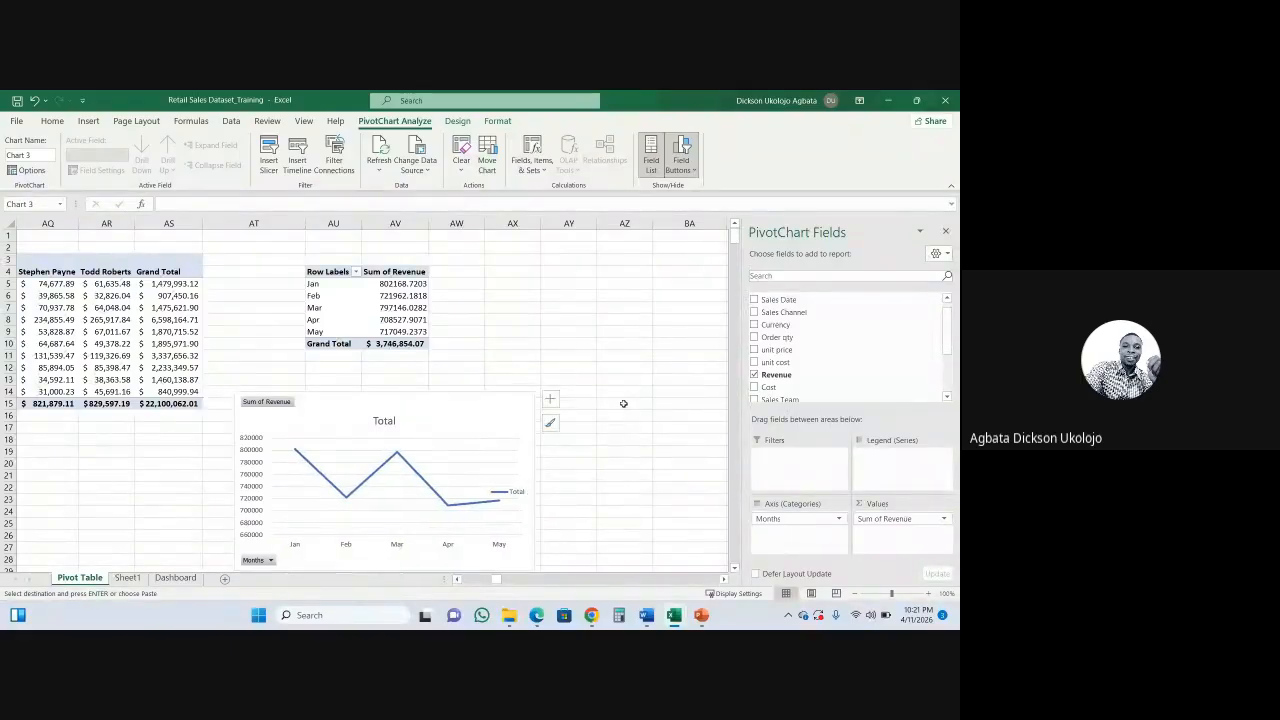
{"action": "right_click", "coordinate": [276, 401]}
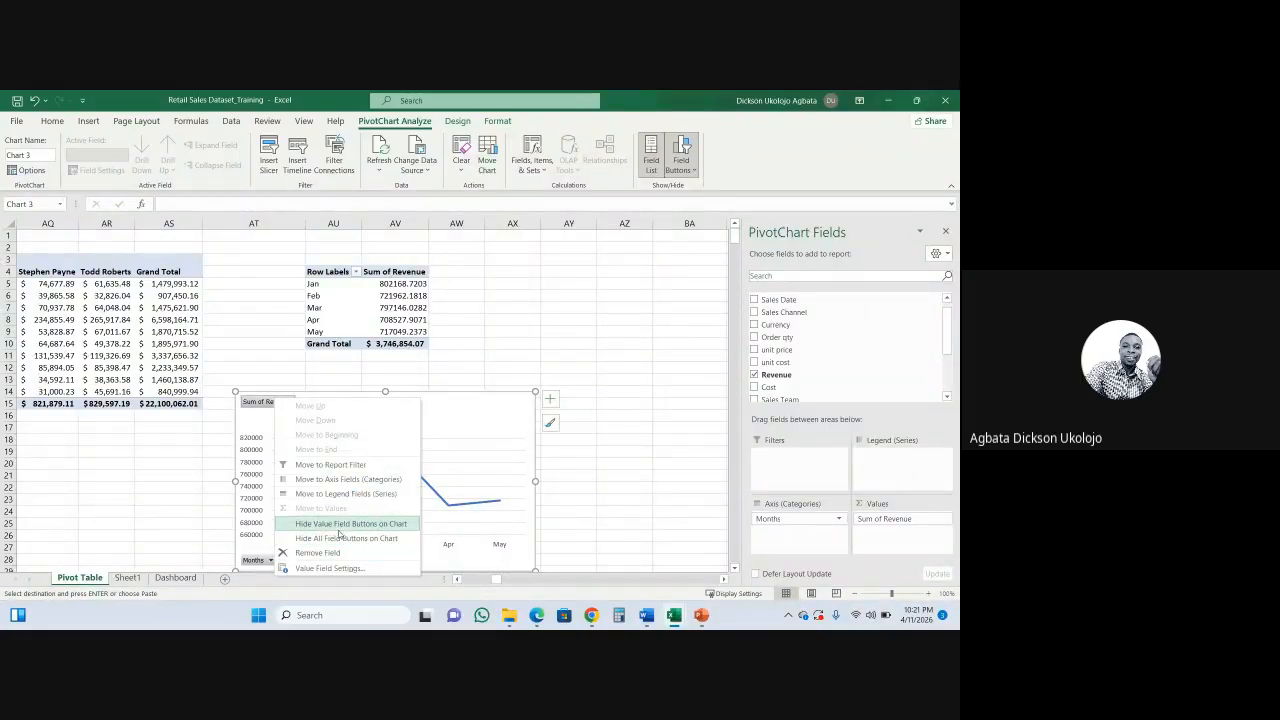
{"action": "left_click", "coordinate": [345, 538]}
{"action": "left_click", "coordinate": [560, 499]}
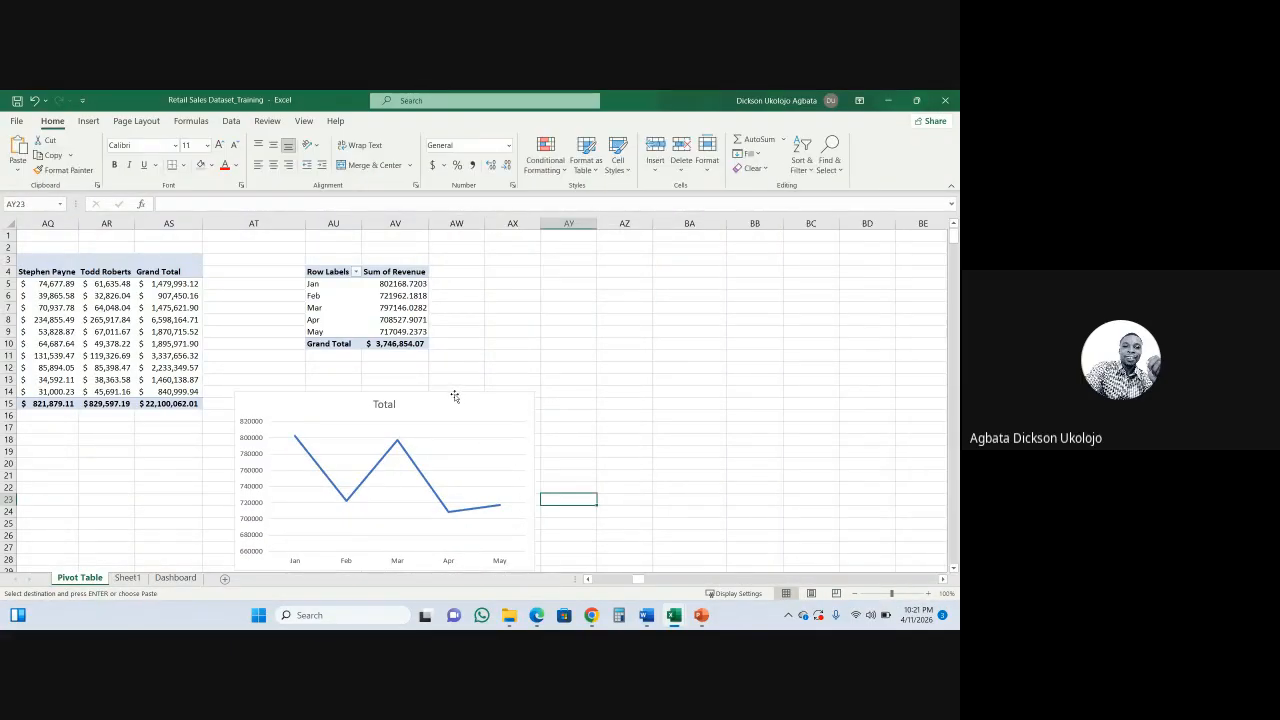
- Change the line chart's title to "Revenue Trends"
{"action": "left_click", "coordinate": [440, 400]}
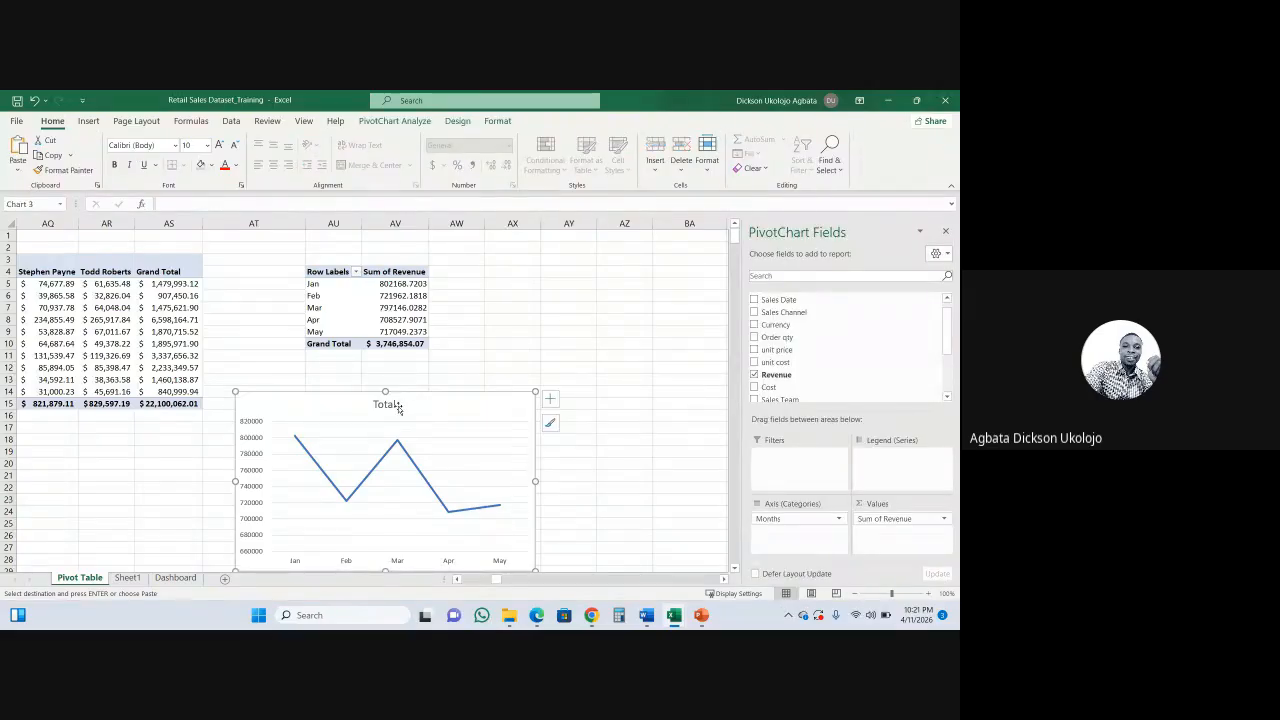
{"action": "double_click", "coordinate": [399, 404]}
{"action": "double_click", "coordinate": [390, 405]}
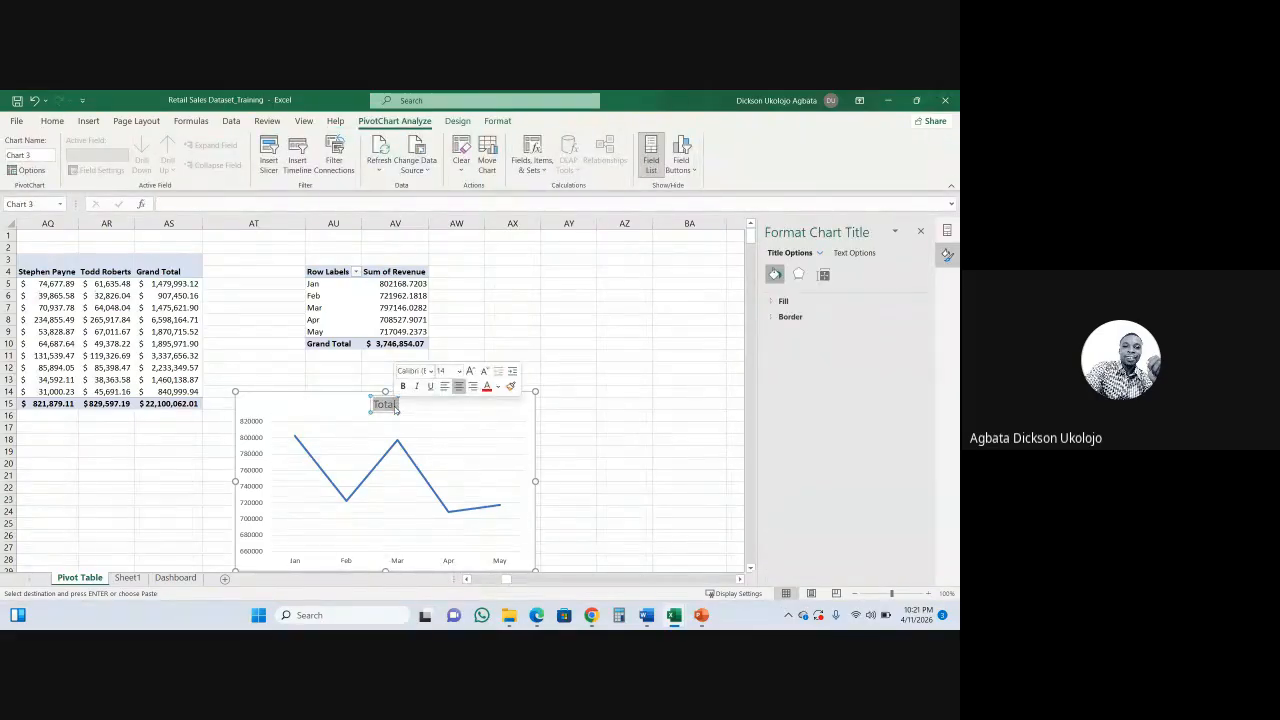
{"action": "type", "text": "Reven"}
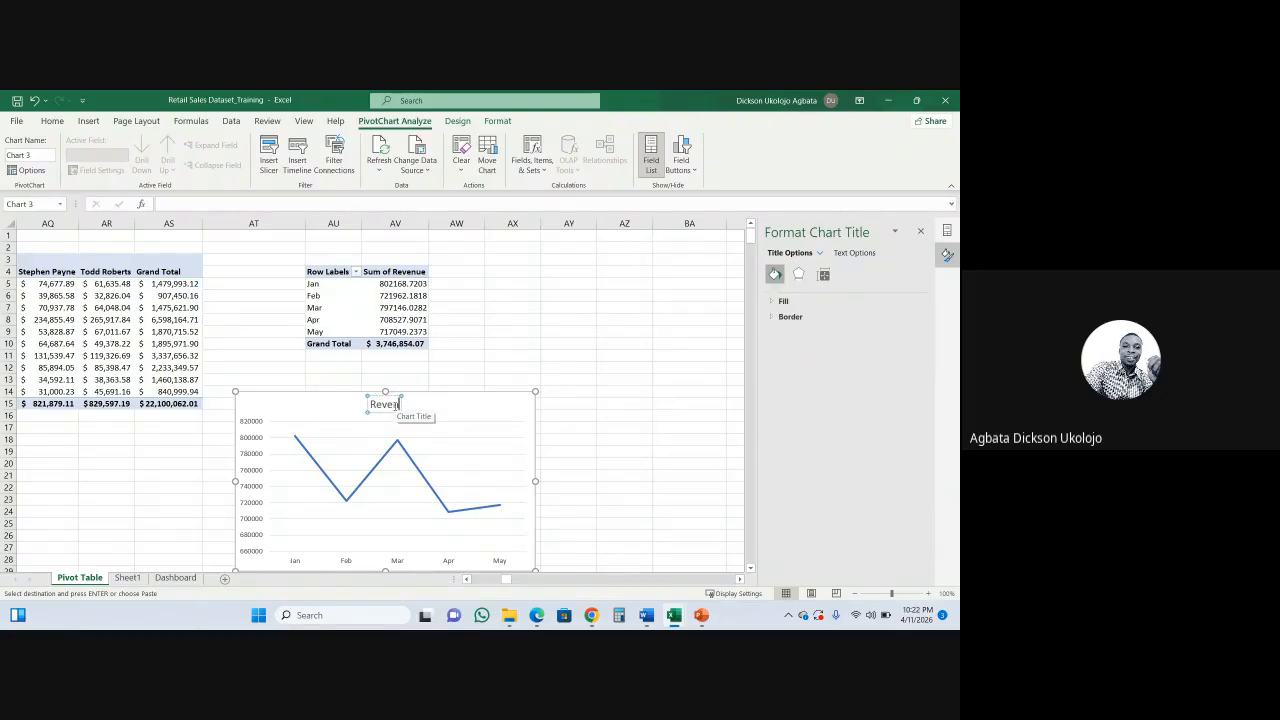
{"action": "type", "text": "ue Trends"}
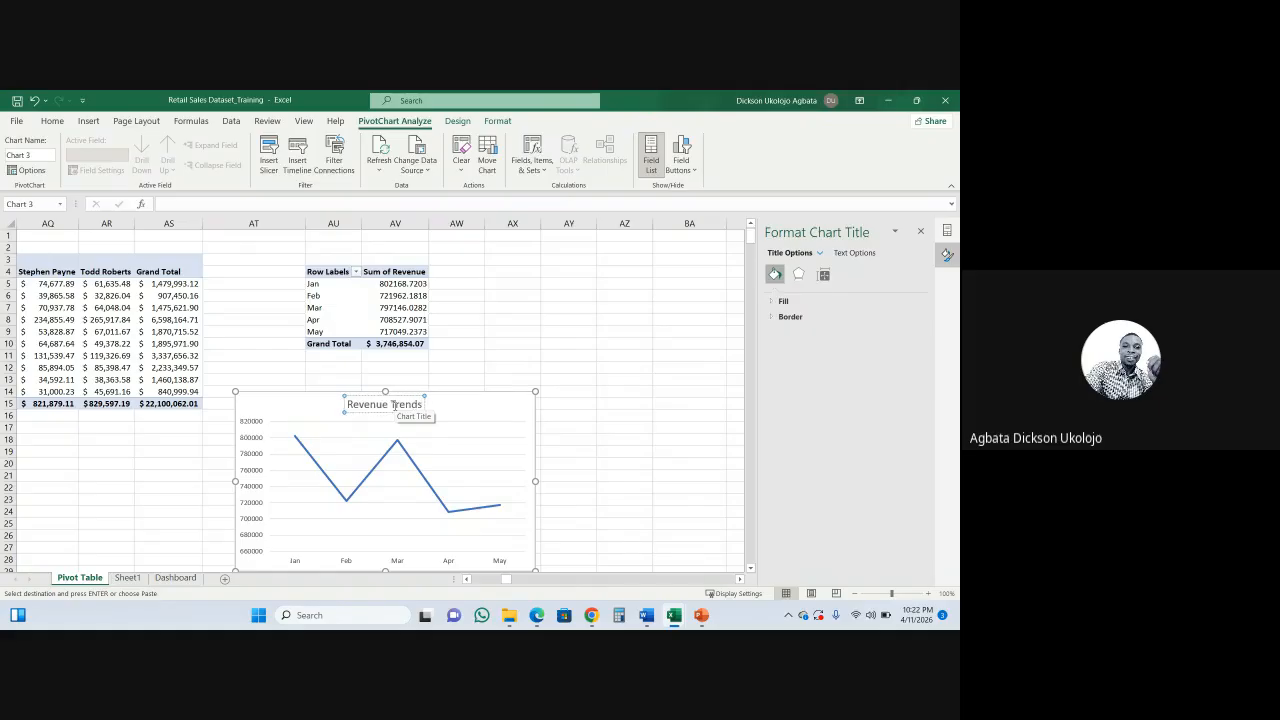
{"action": "left_click", "coordinate": [690, 368]}
- Move the Revenue Trends chart to the Dashboard sheet as an object
{"action": "right_click", "coordinate": [478, 400]}
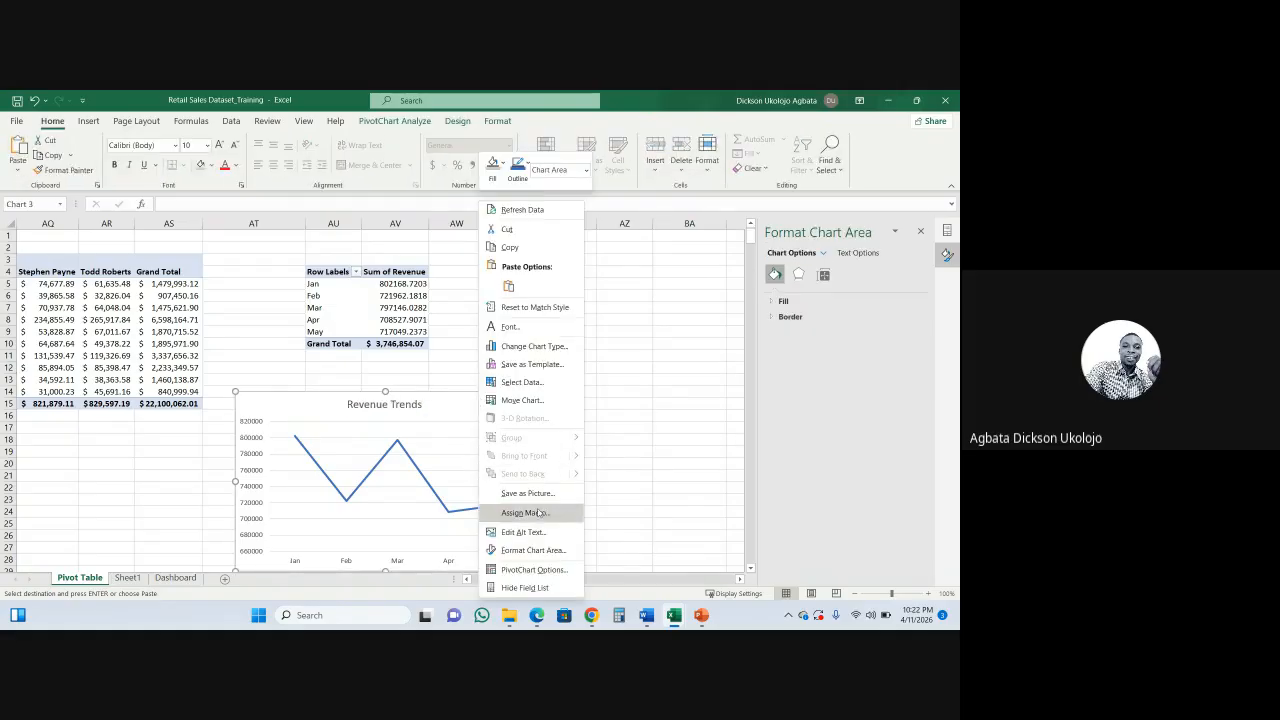
{"action": "left_click", "coordinate": [521, 400]}
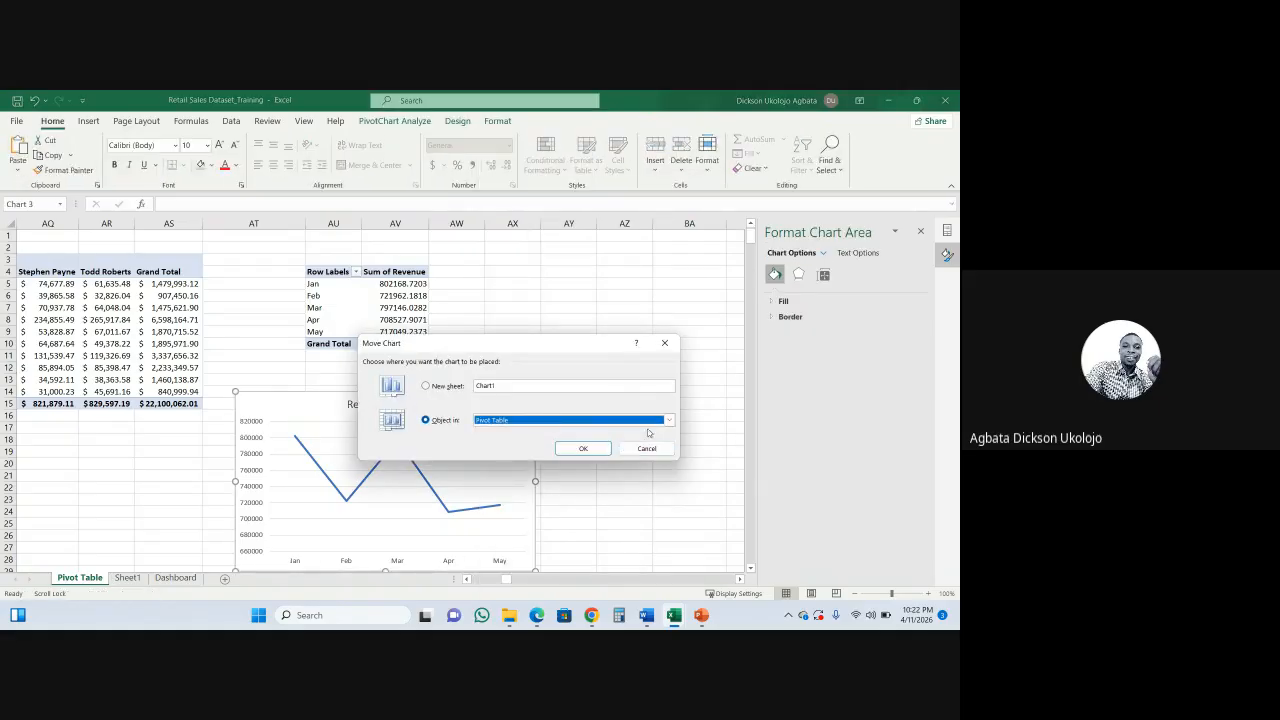
{"action": "left_click", "coordinate": [671, 421]}
{"action": "left_click", "coordinate": [660, 445]}
{"action": "left_click", "coordinate": [586, 449]}
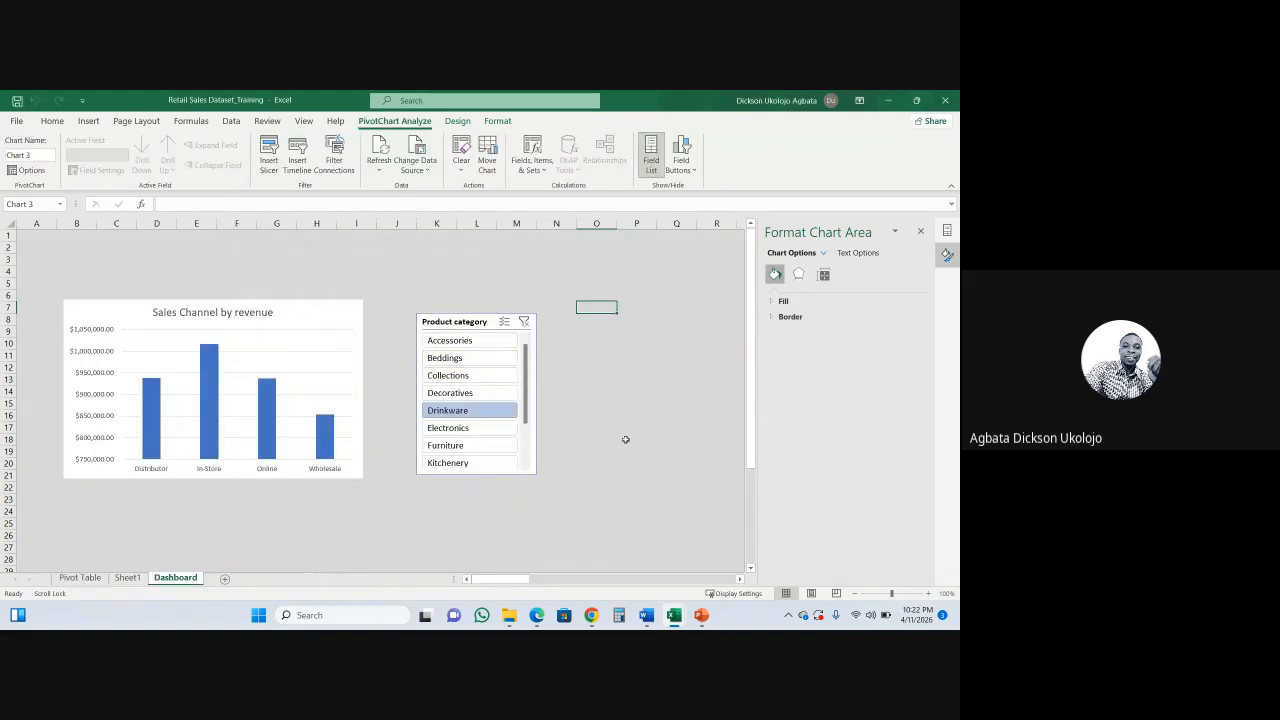
- Find the Revenue Trends chart far out in columns BS–BZ and move it back to columns AE–AL at the edge of the grey dashboard area
{"action": "left_click_drag", "start_coordinate": [525, 578], "coordinate": [256, 598]}
{"action": "left_click_drag", "start_coordinate": [750, 330], "coordinate": [824, 234]}
{"action": "left_click_drag", "start_coordinate": [492, 582], "coordinate": [723, 588]}
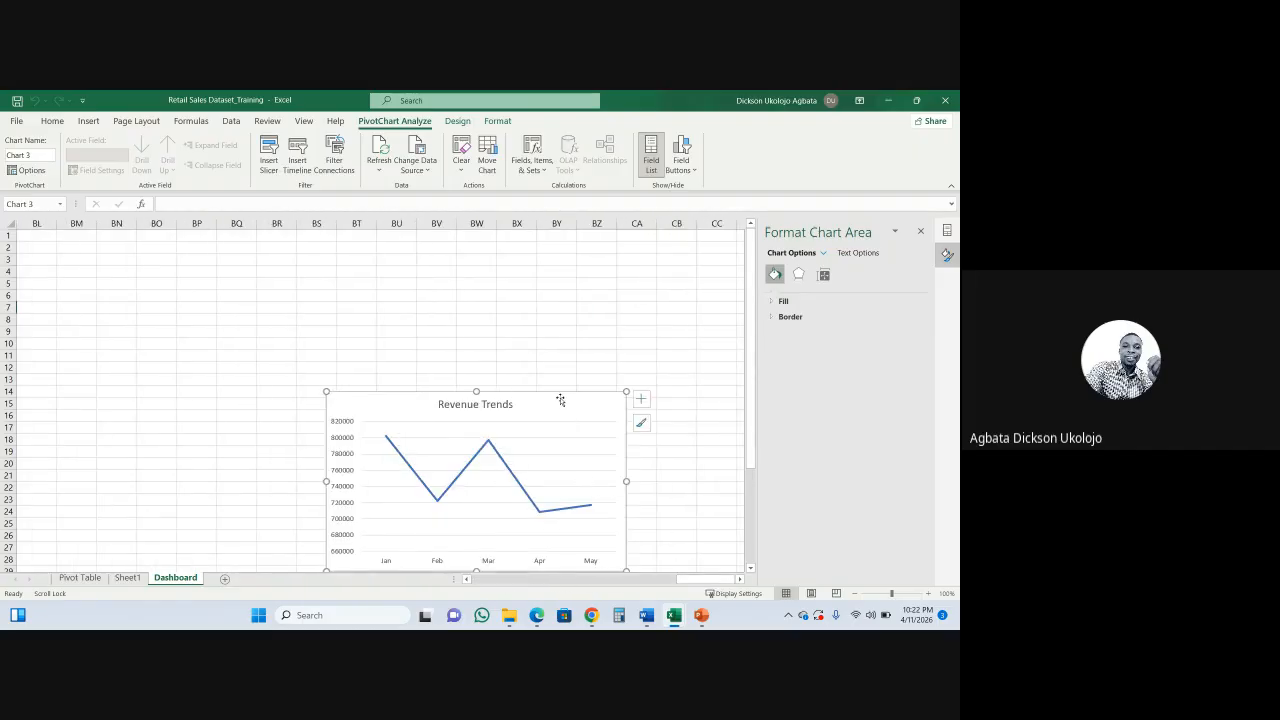
{"action": "left_click_drag", "start_coordinate": [560, 400], "coordinate": [177, 274]}
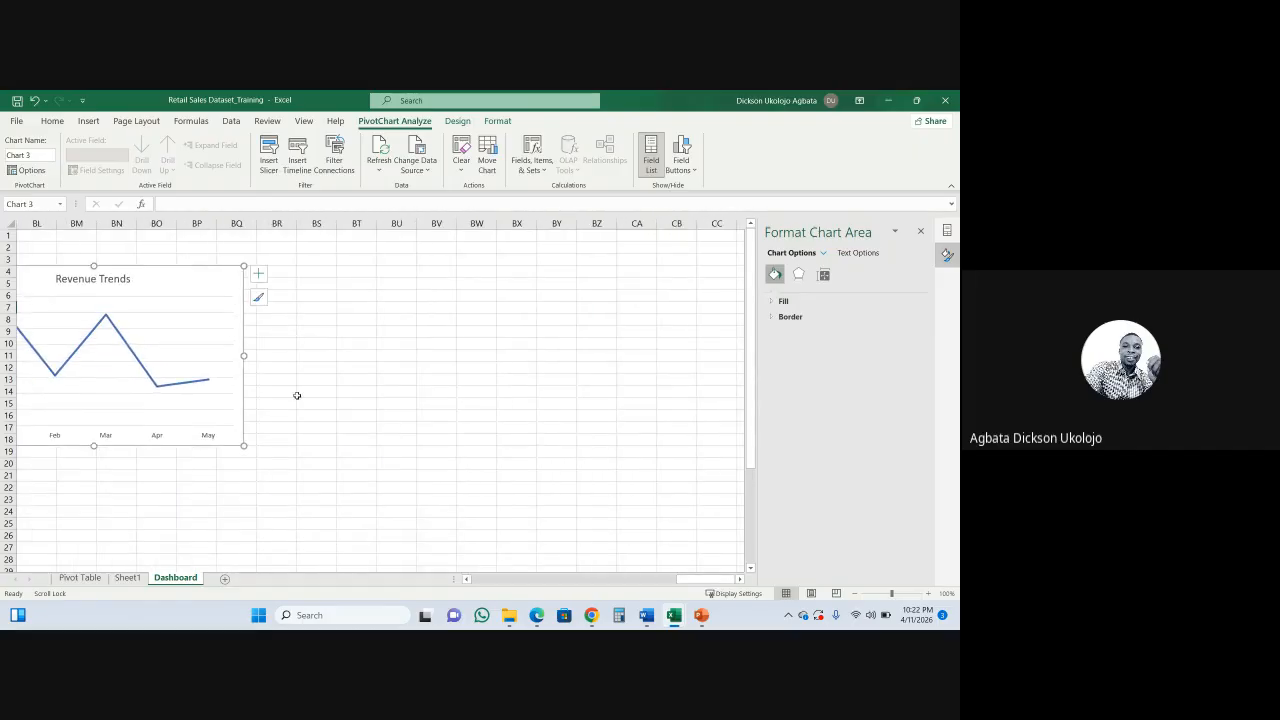
{"action": "left_click_drag", "start_coordinate": [709, 582], "coordinate": [656, 582]}
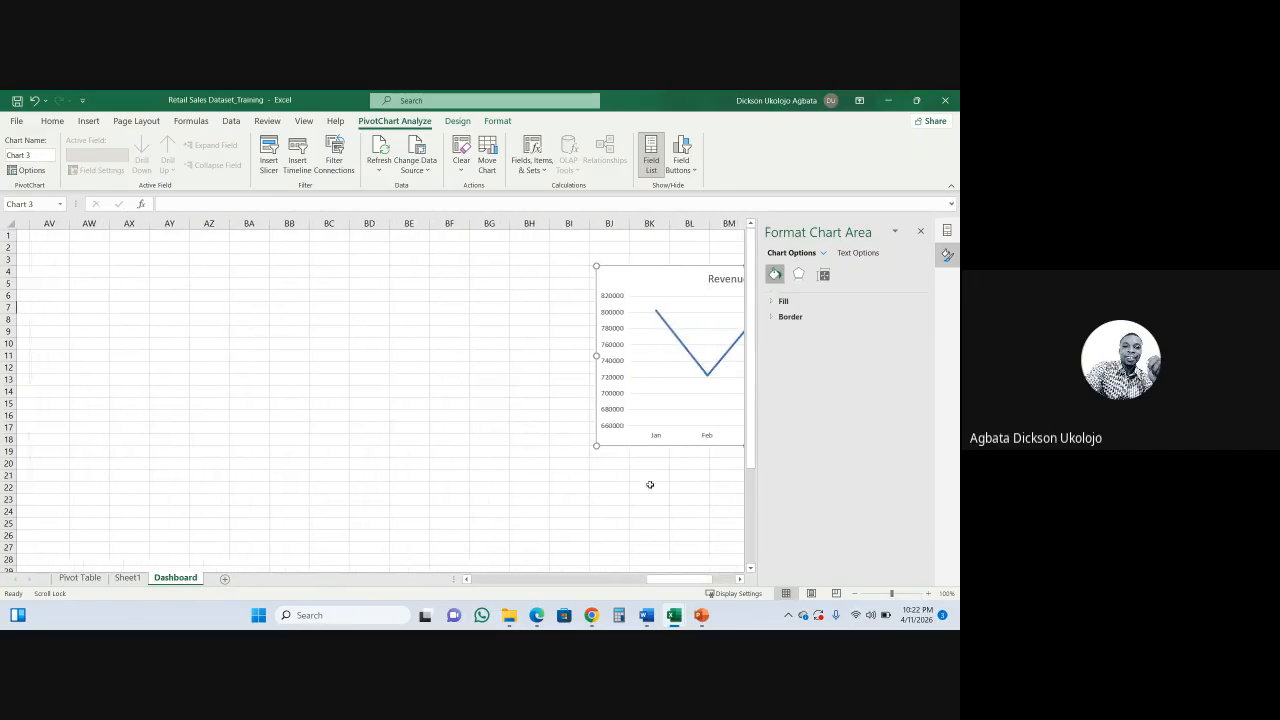
{"action": "left_click_drag", "start_coordinate": [633, 272], "coordinate": [240, 277]}
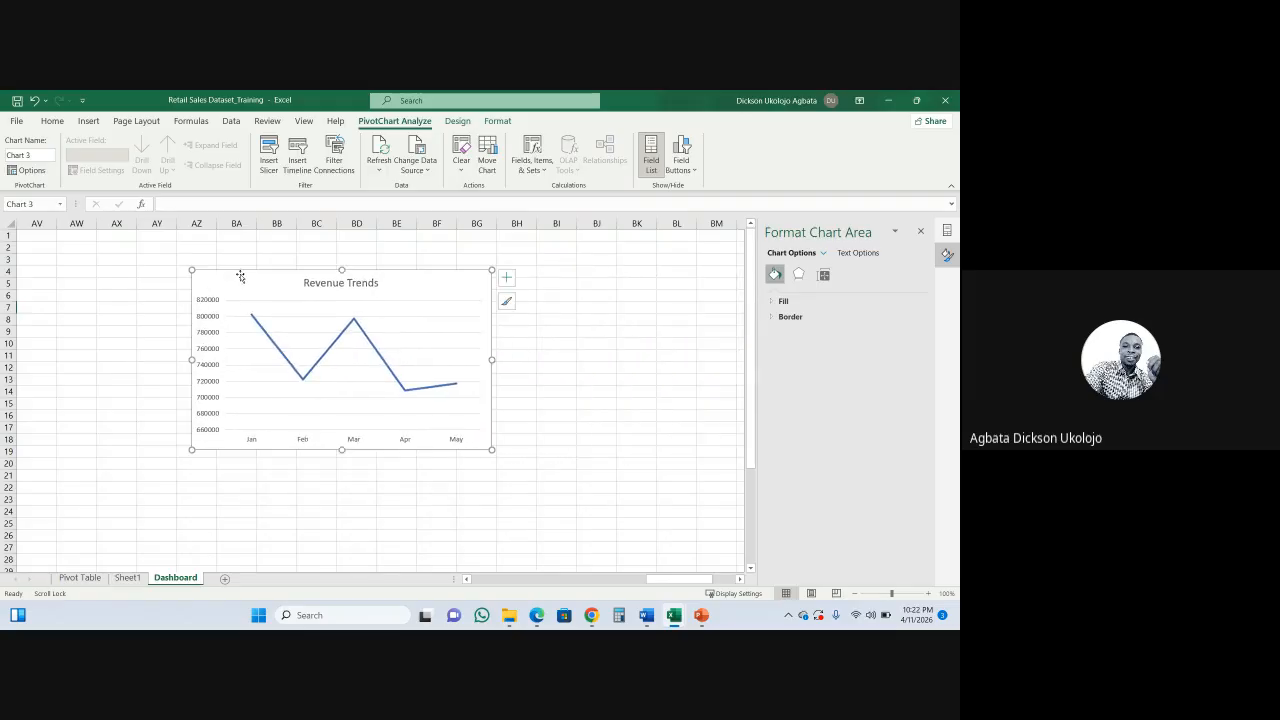
{"action": "left_click_drag", "start_coordinate": [675, 583], "coordinate": [633, 571]}
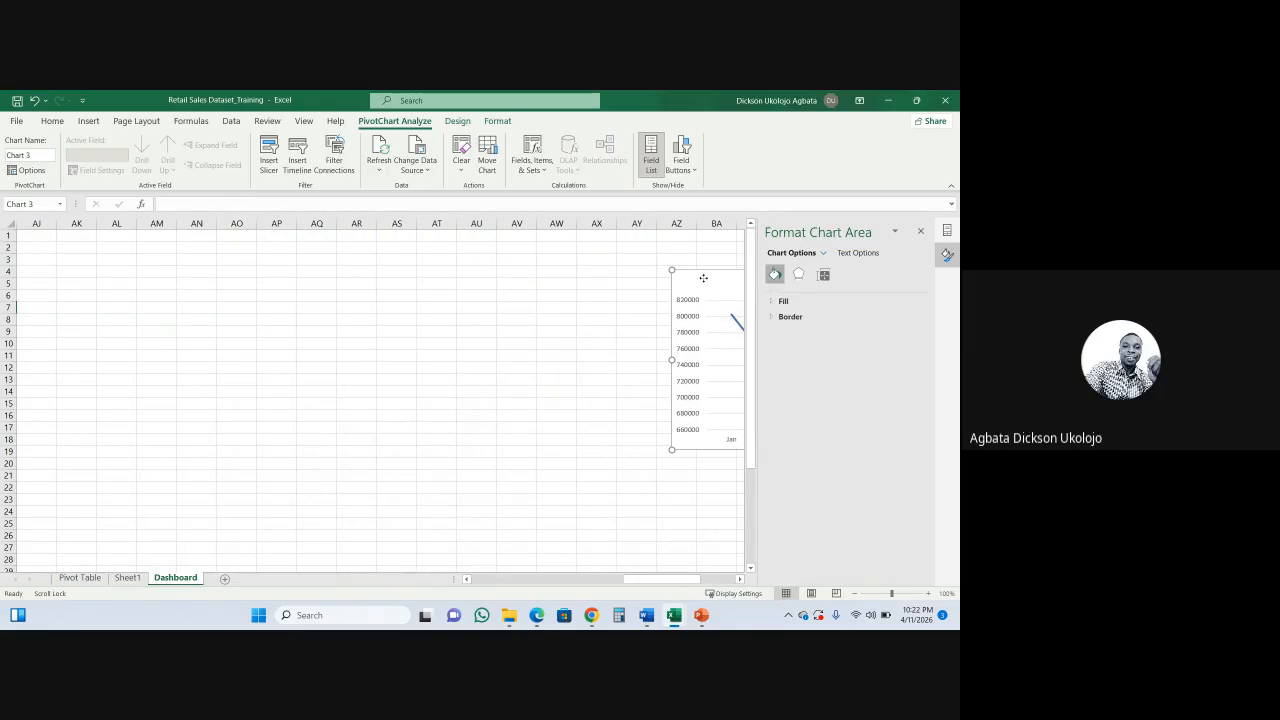
{"action": "left_click_drag", "start_coordinate": [703, 278], "coordinate": [218, 278]}
{"action": "left_click_drag", "start_coordinate": [655, 583], "coordinate": [620, 584]}
{"action": "left_click_drag", "start_coordinate": [643, 285], "coordinate": [280, 292]}
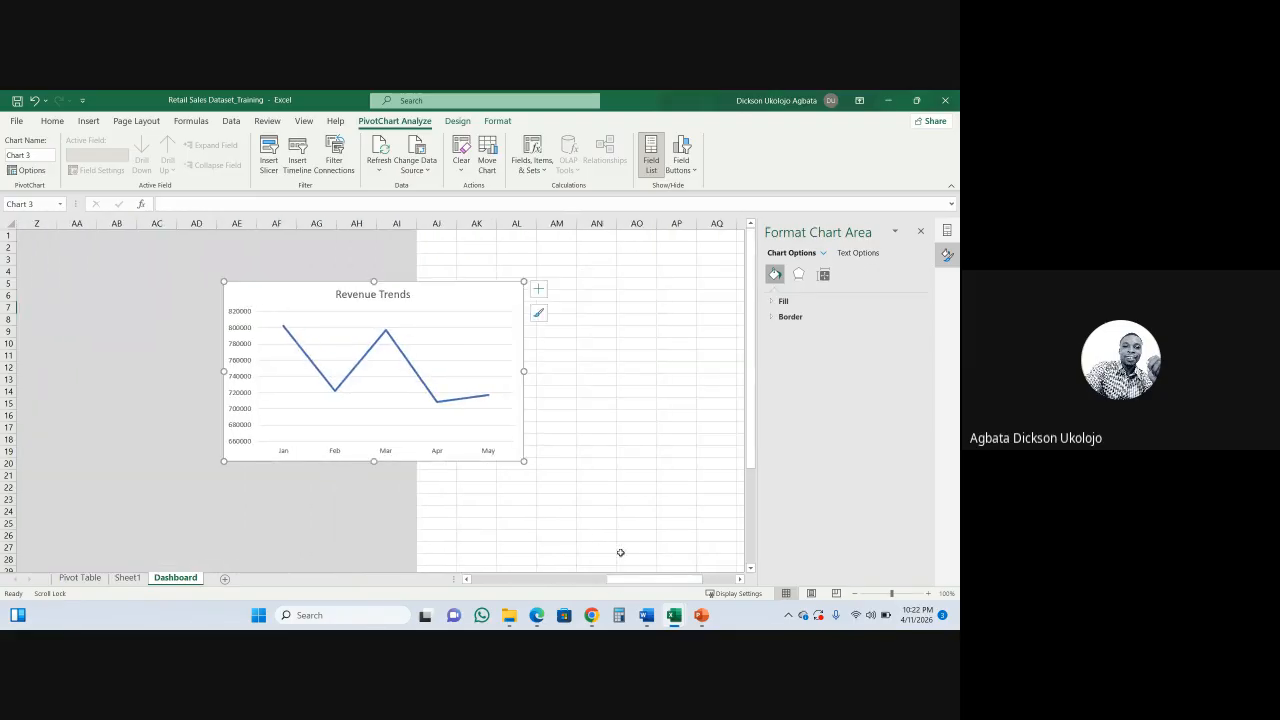
{"action": "left_click_drag", "start_coordinate": [622, 582], "coordinate": [620, 582]}
{"action": "left_click", "coordinate": [583, 295]}
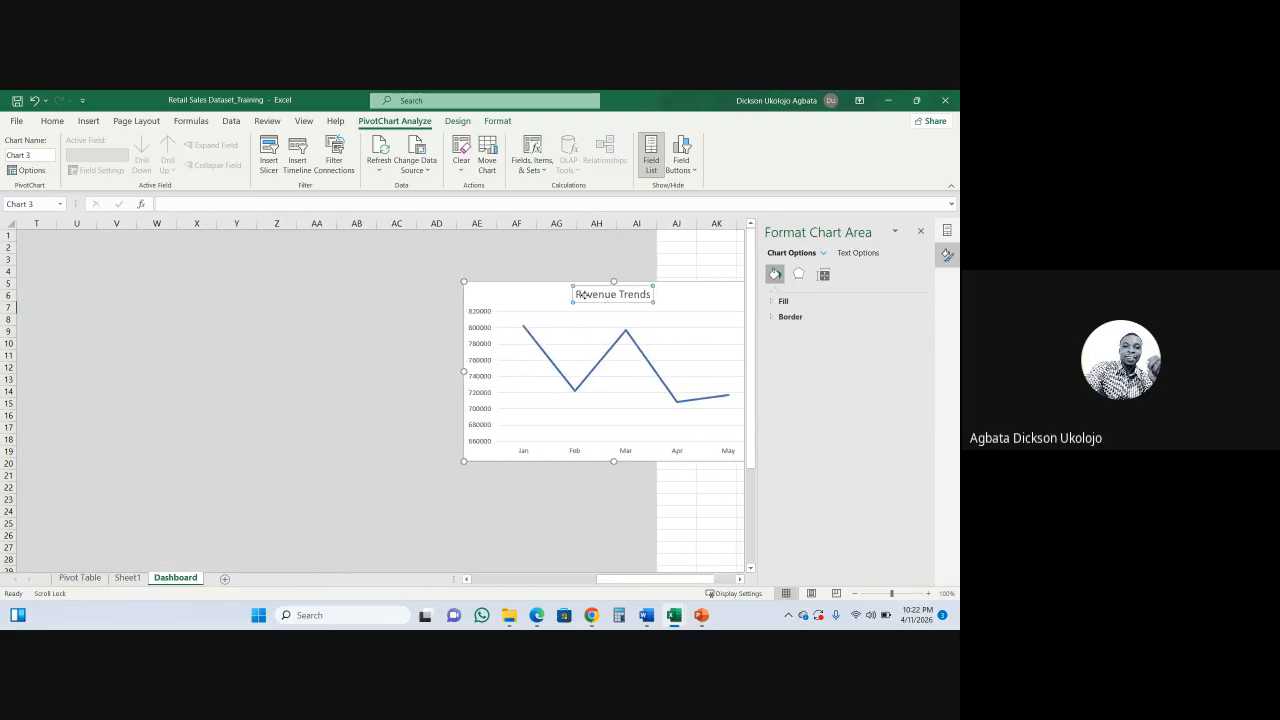
{"action": "left_click_drag", "start_coordinate": [351, 285], "coordinate": [355, 285]}
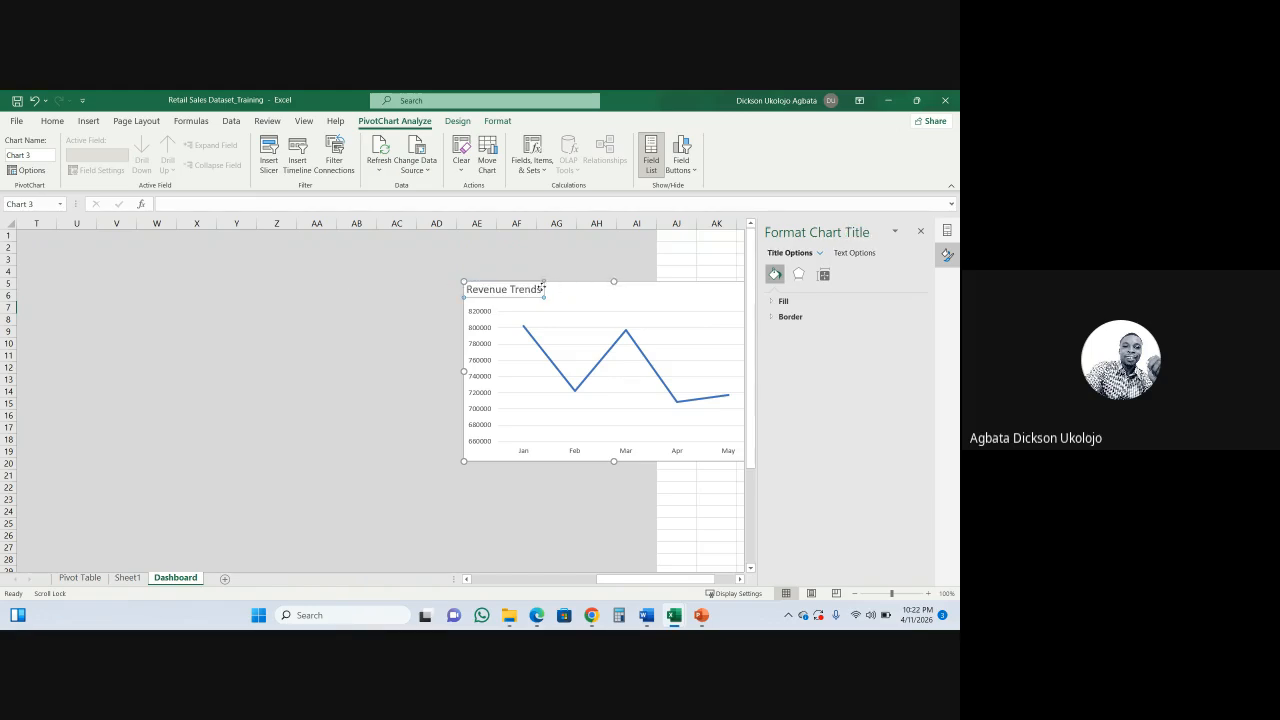
{"action": "key", "text": "ctrl+z"}
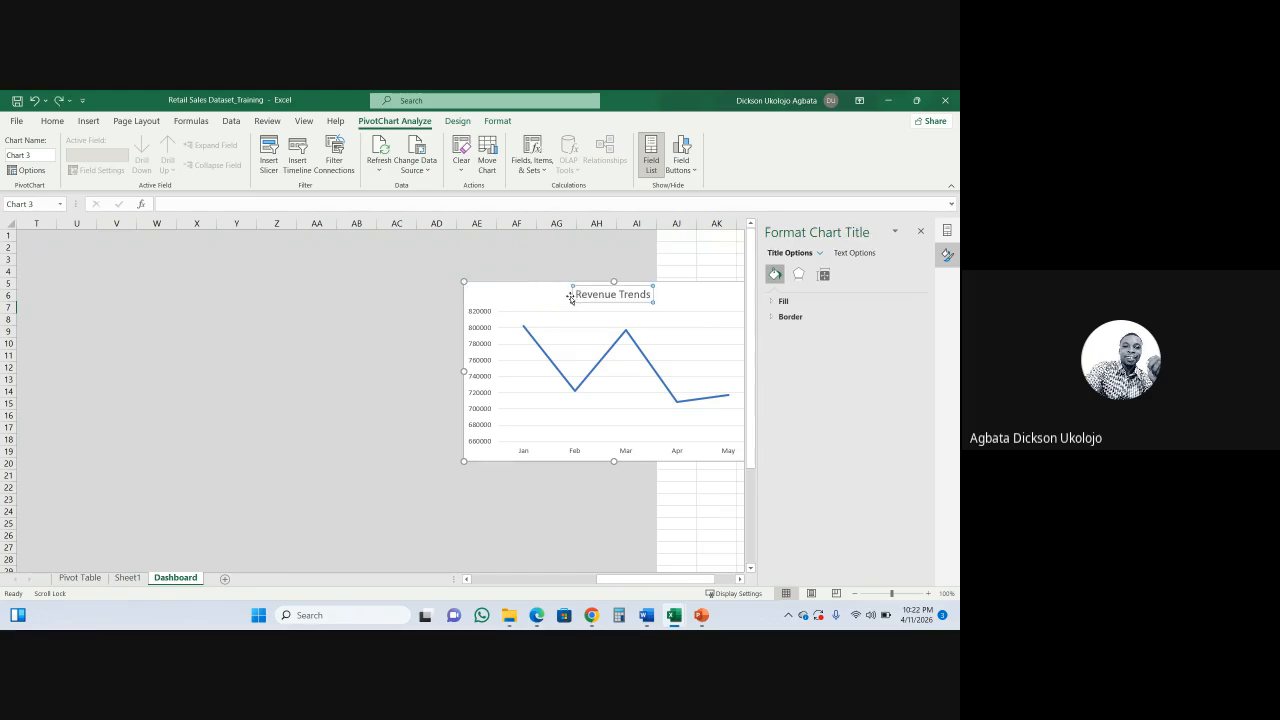
- Move the Revenue Trends chart across the grey dashboard area to about columns P–W, near the Product category slicer
{"action": "left_click", "coordinate": [668, 289]}
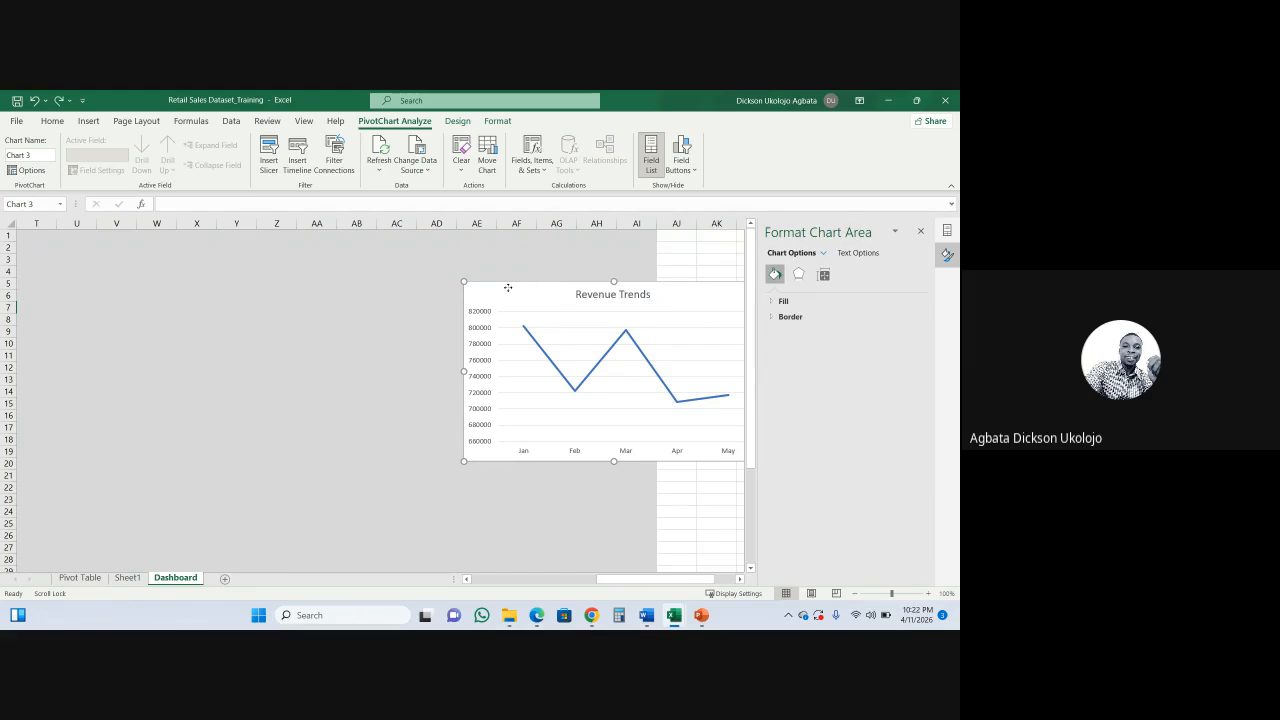
{"action": "left_click_drag", "start_coordinate": [508, 287], "coordinate": [404, 282]}
{"action": "left_click_drag", "start_coordinate": [549, 283], "coordinate": [247, 280]}
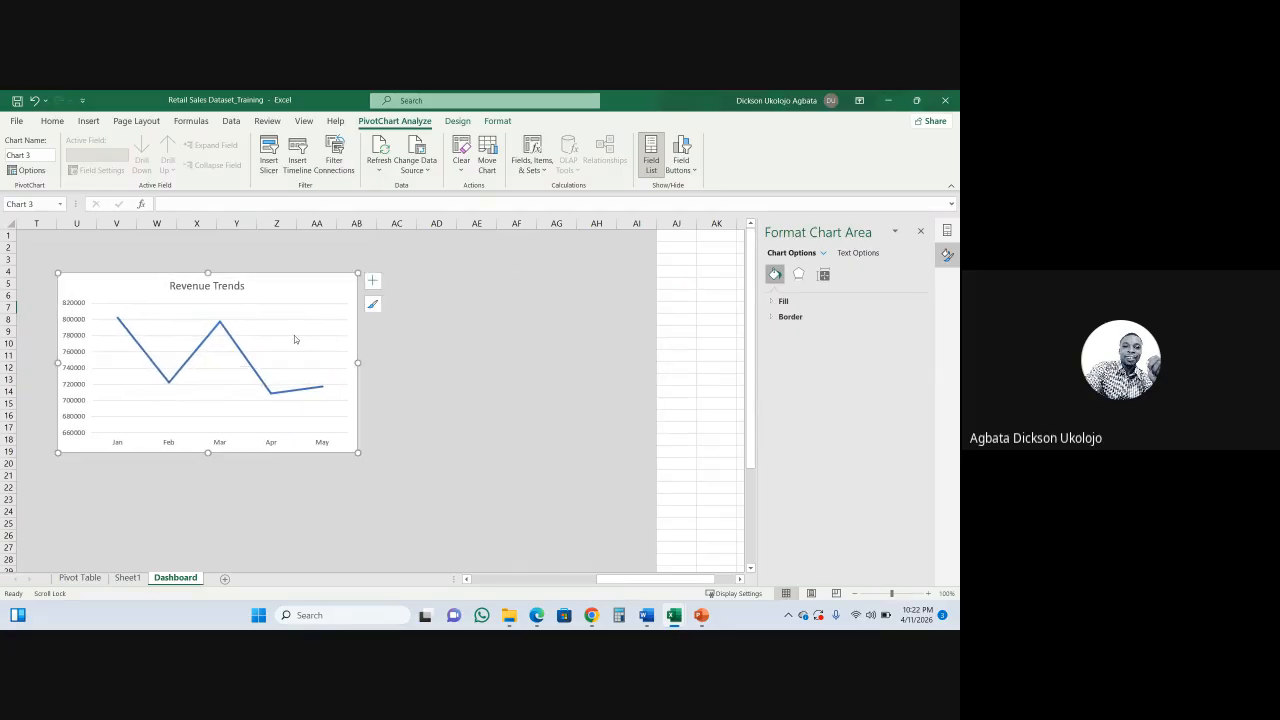
{"action": "left_click_drag", "start_coordinate": [673, 583], "coordinate": [618, 583]}
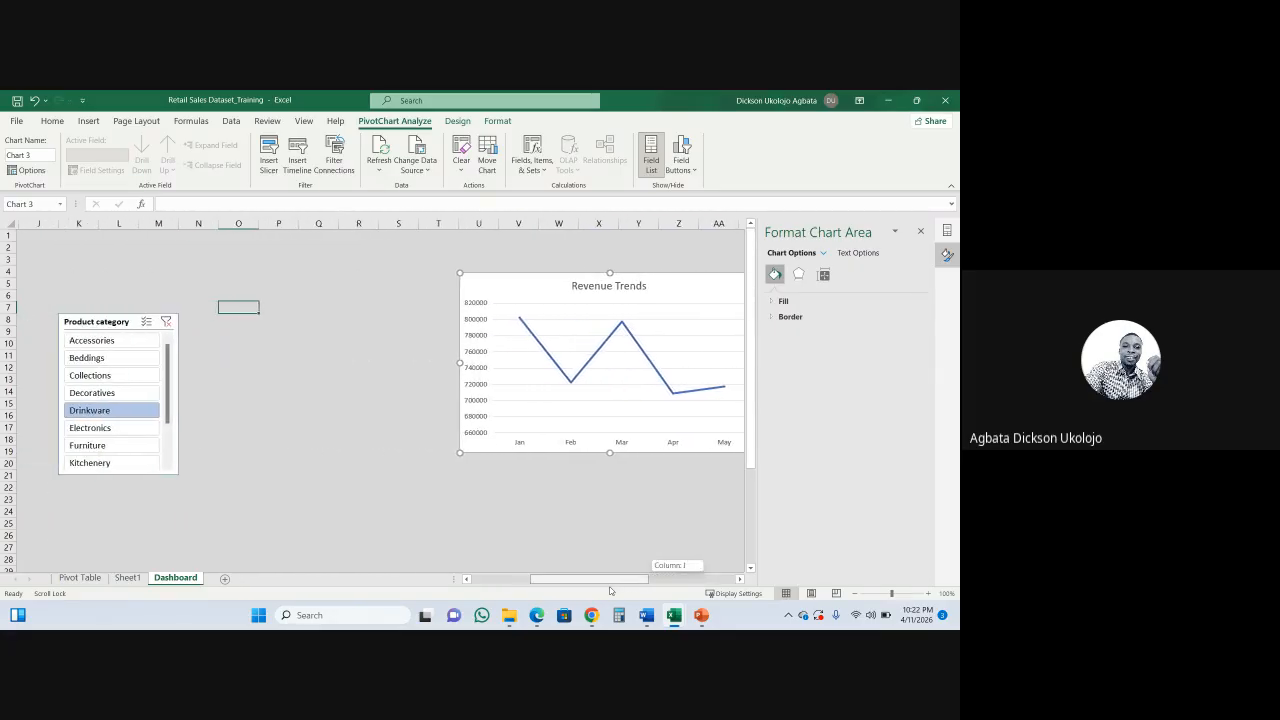
{"action": "left_click_drag", "start_coordinate": [551, 283], "coordinate": [360, 374]}
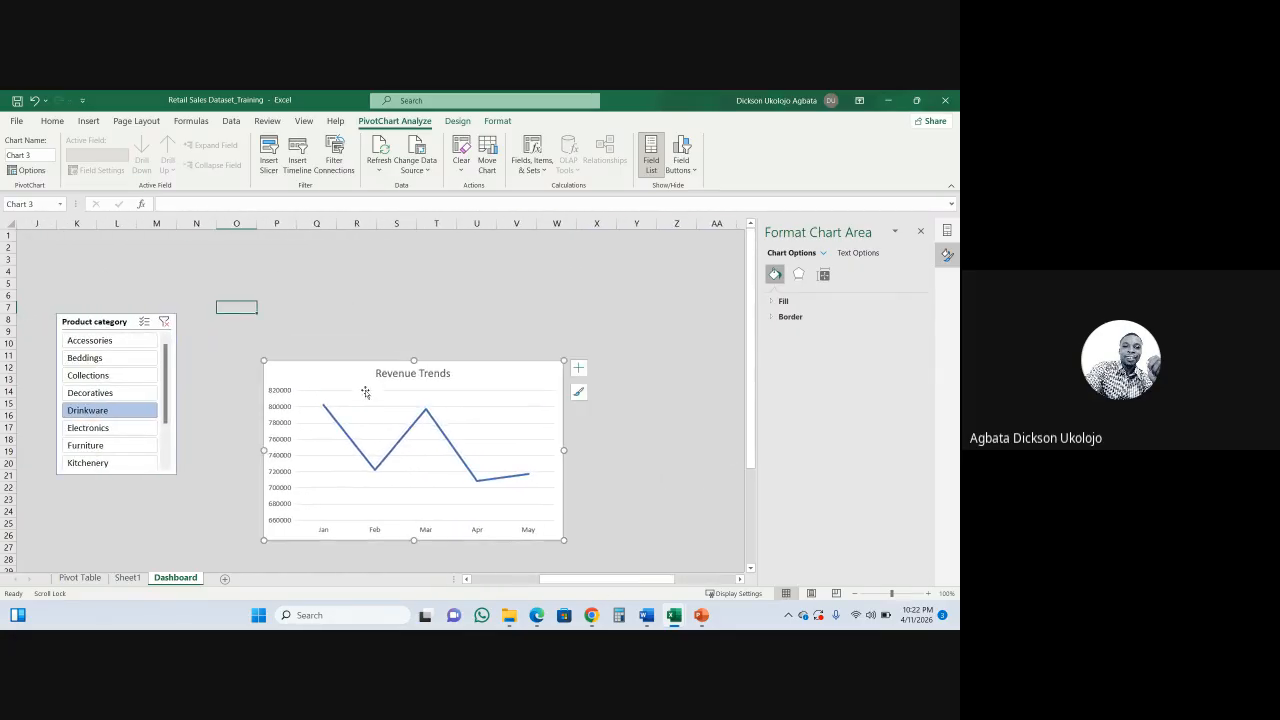
{"action": "left_click_drag", "start_coordinate": [580, 583], "coordinate": [527, 585]}
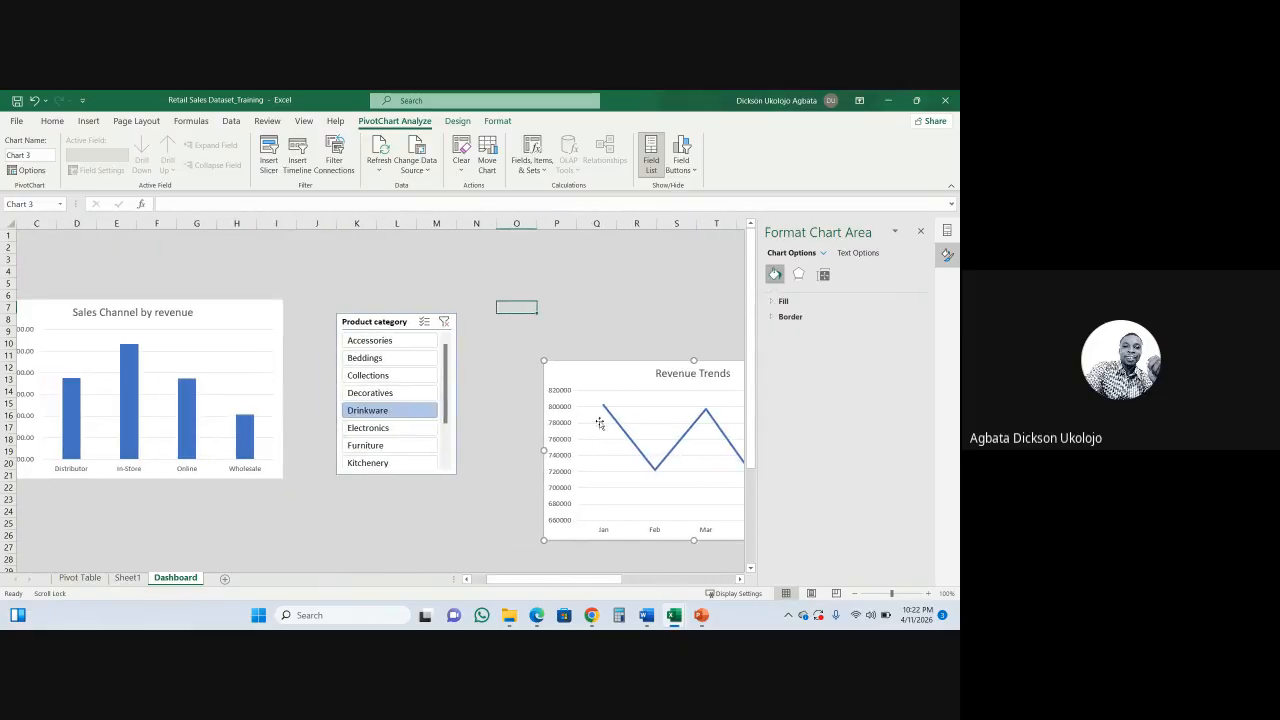
- Place the Revenue Trends chart right beside the Sales Channel by revenue chart, and the Product category slicer on its other side
{"action": "left_click_drag", "start_coordinate": [620, 380], "coordinate": [395, 405]}
{"action": "left_click_drag", "start_coordinate": [504, 393], "coordinate": [492, 345]}
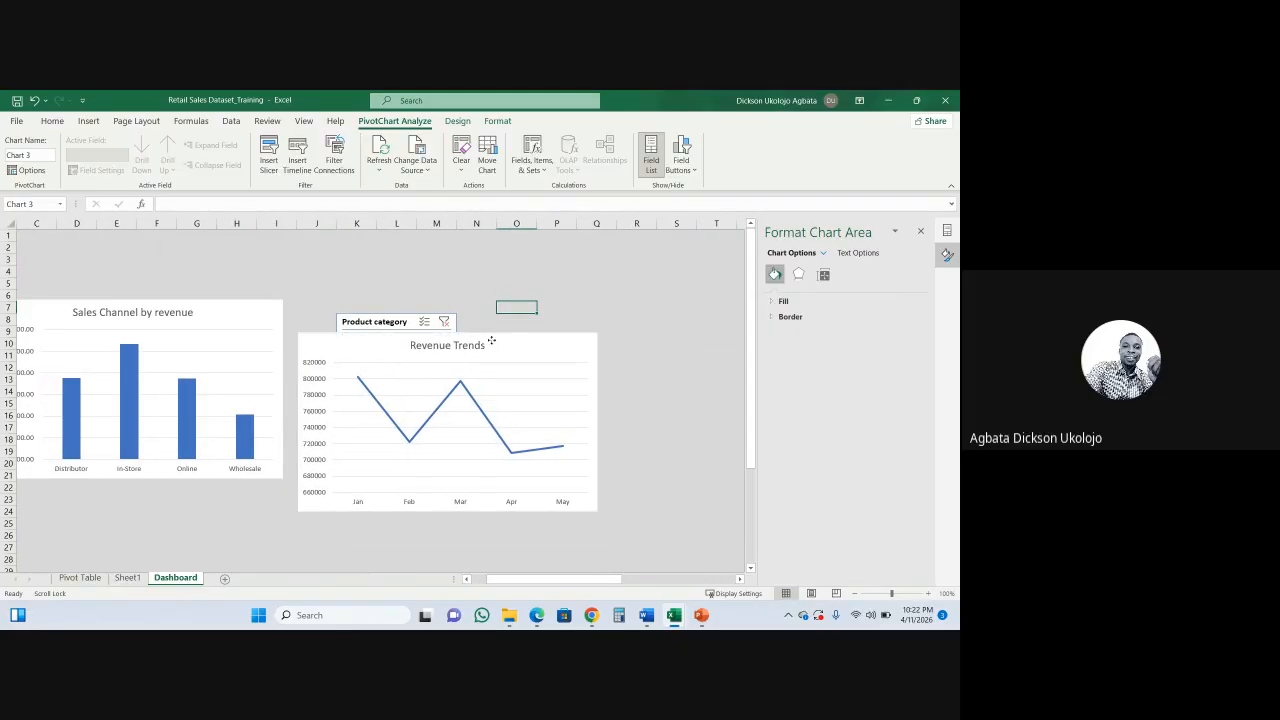
{"action": "left_click_drag", "start_coordinate": [362, 318], "coordinate": [633, 334]}
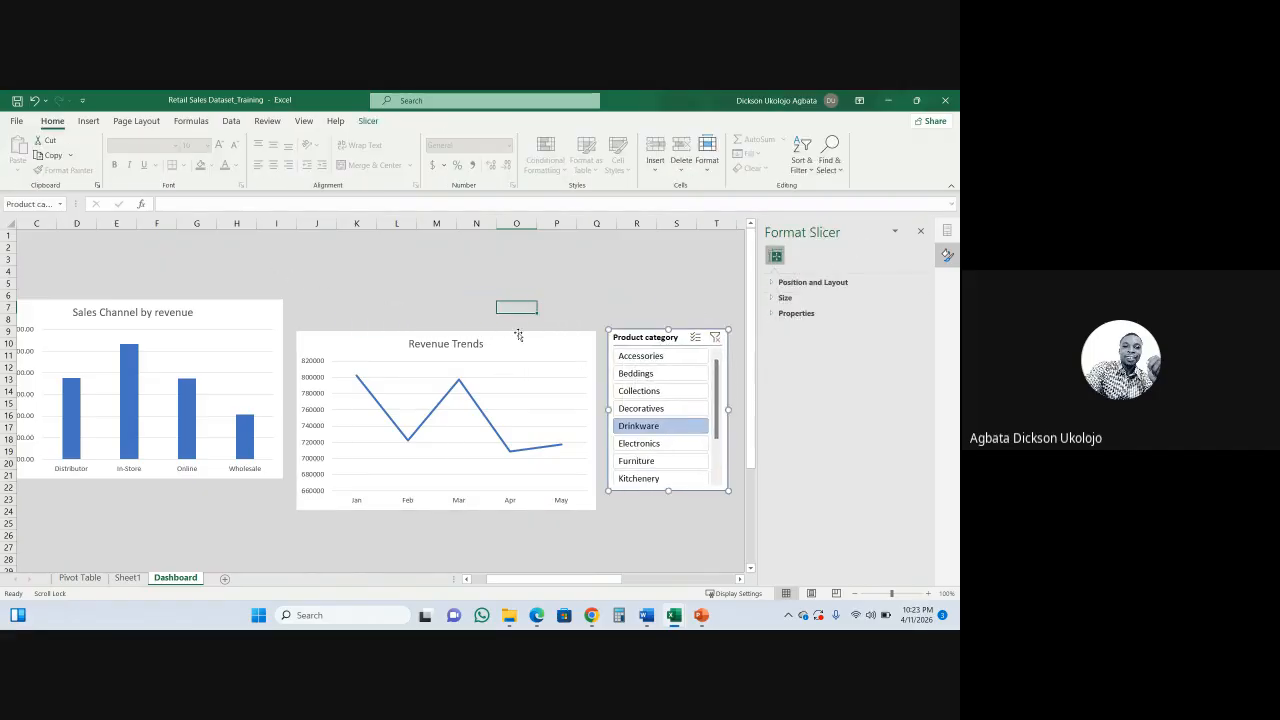
{"action": "left_click_drag", "start_coordinate": [518, 335], "coordinate": [514, 298]}
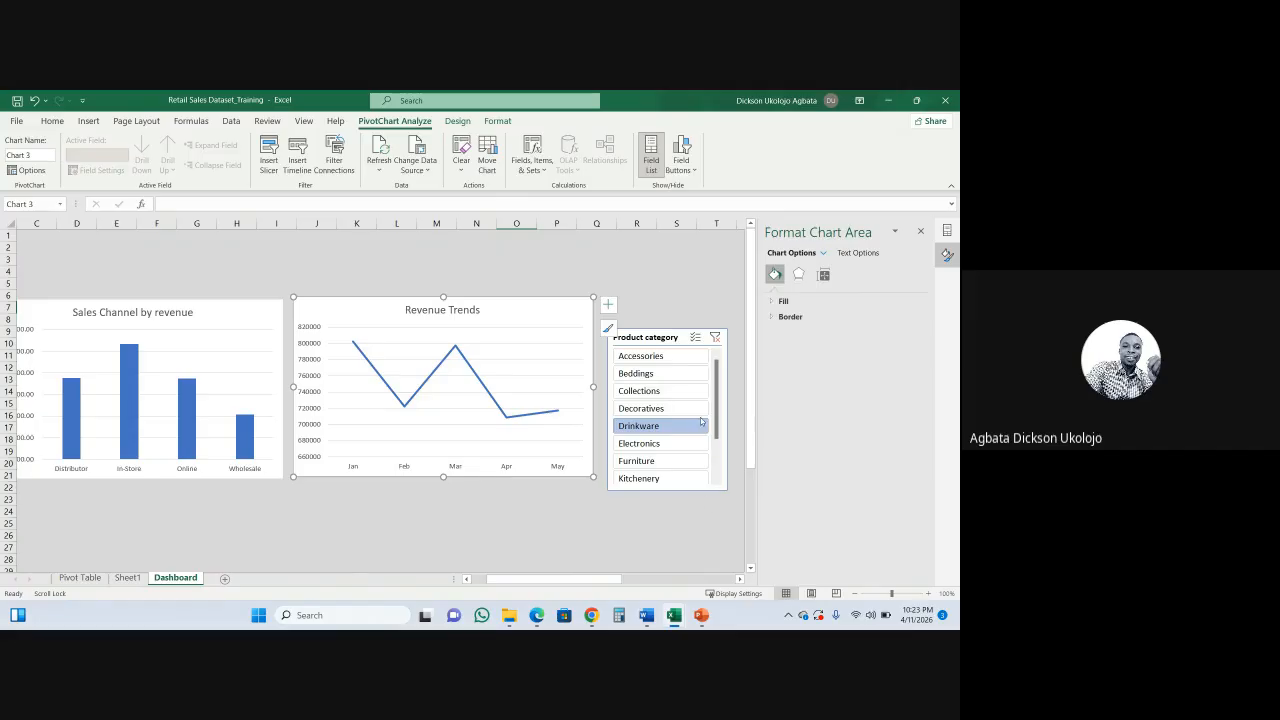
- Test the Product category slicer on both charts with Decoratives, Collections, Beddings, Accessories and Electronics
{"action": "left_click", "coordinate": [668, 412]}
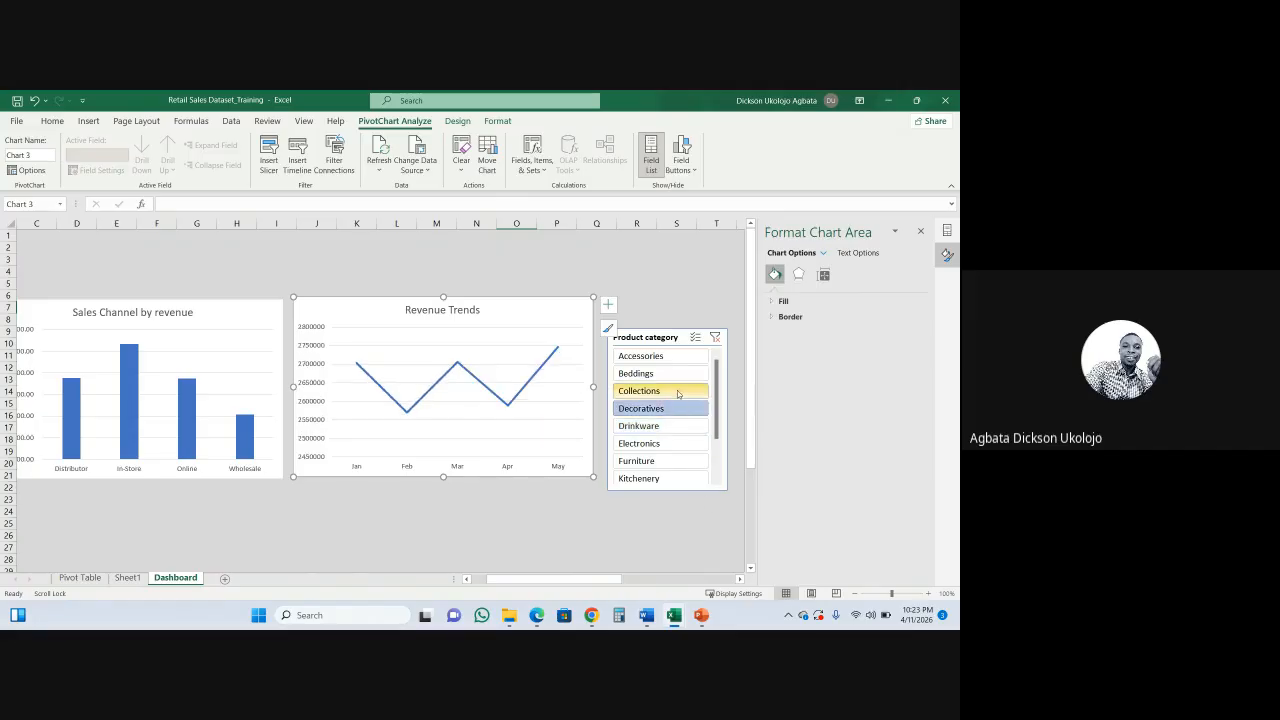
{"action": "left_click", "coordinate": [662, 391]}
{"action": "left_click", "coordinate": [668, 374]}
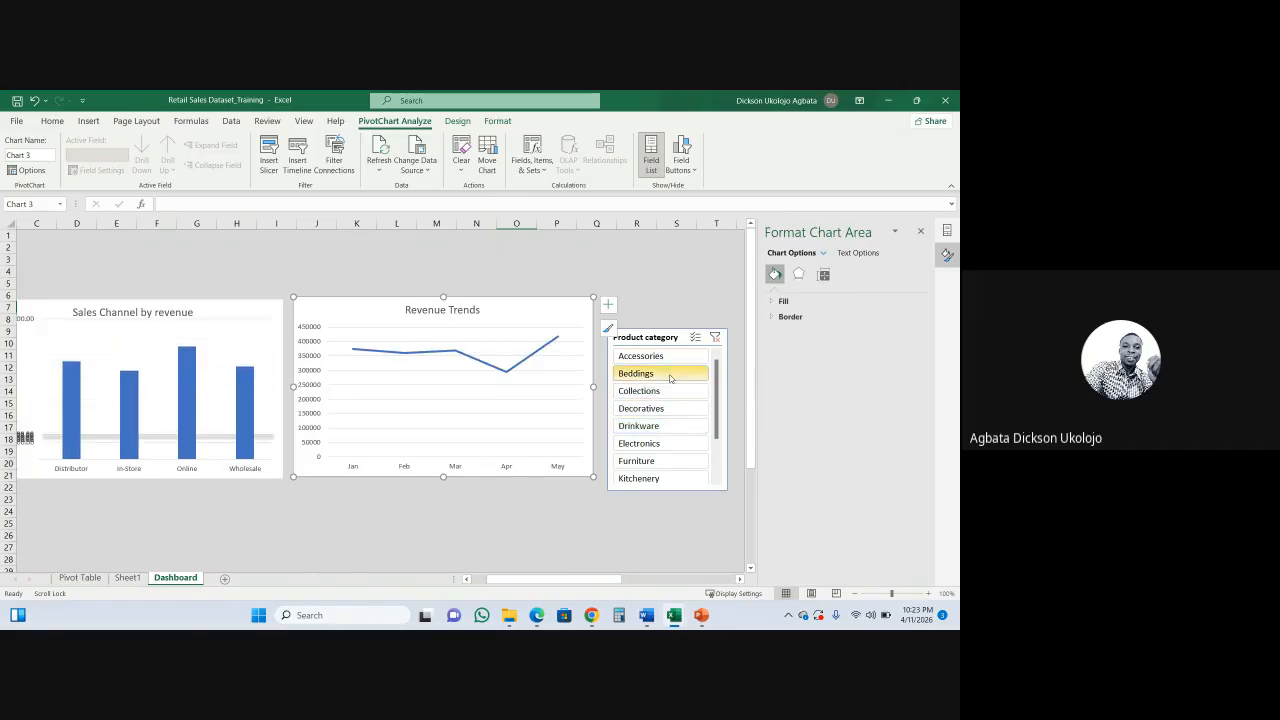
{"action": "left_click", "coordinate": [700, 356]}
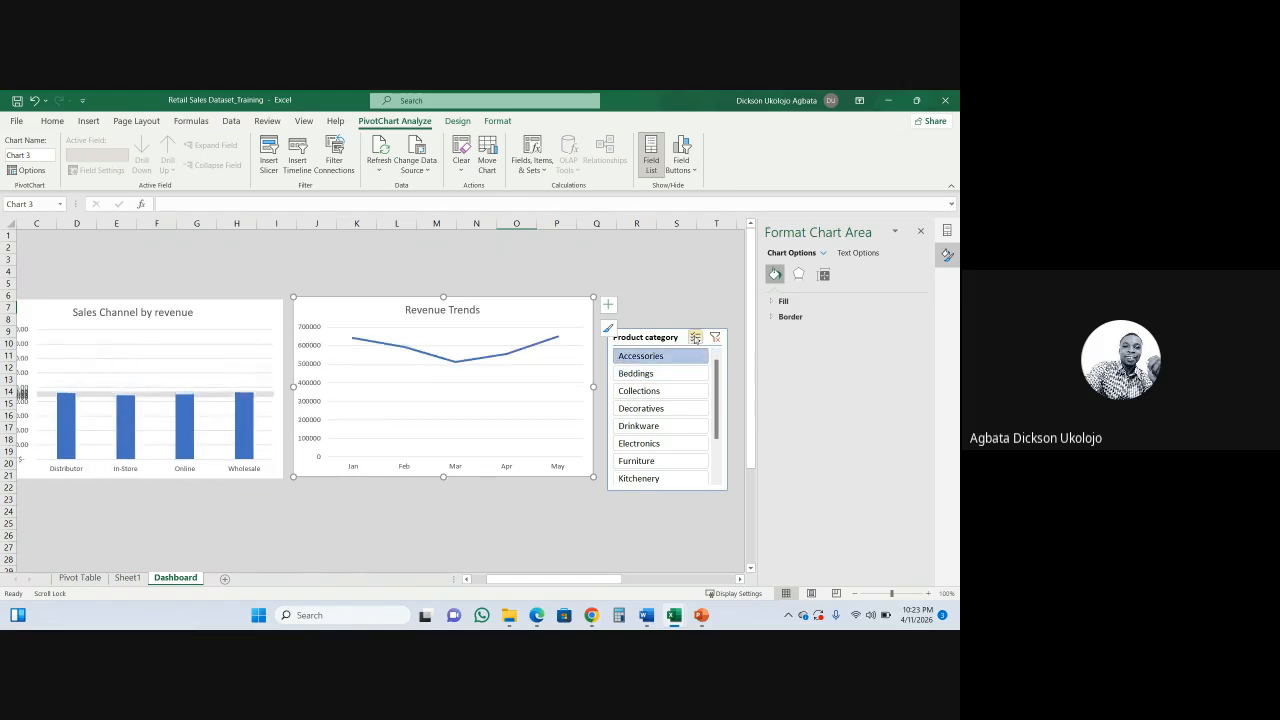
{"action": "left_click", "coordinate": [699, 337]}
{"action": "right_click", "coordinate": [700, 340]}
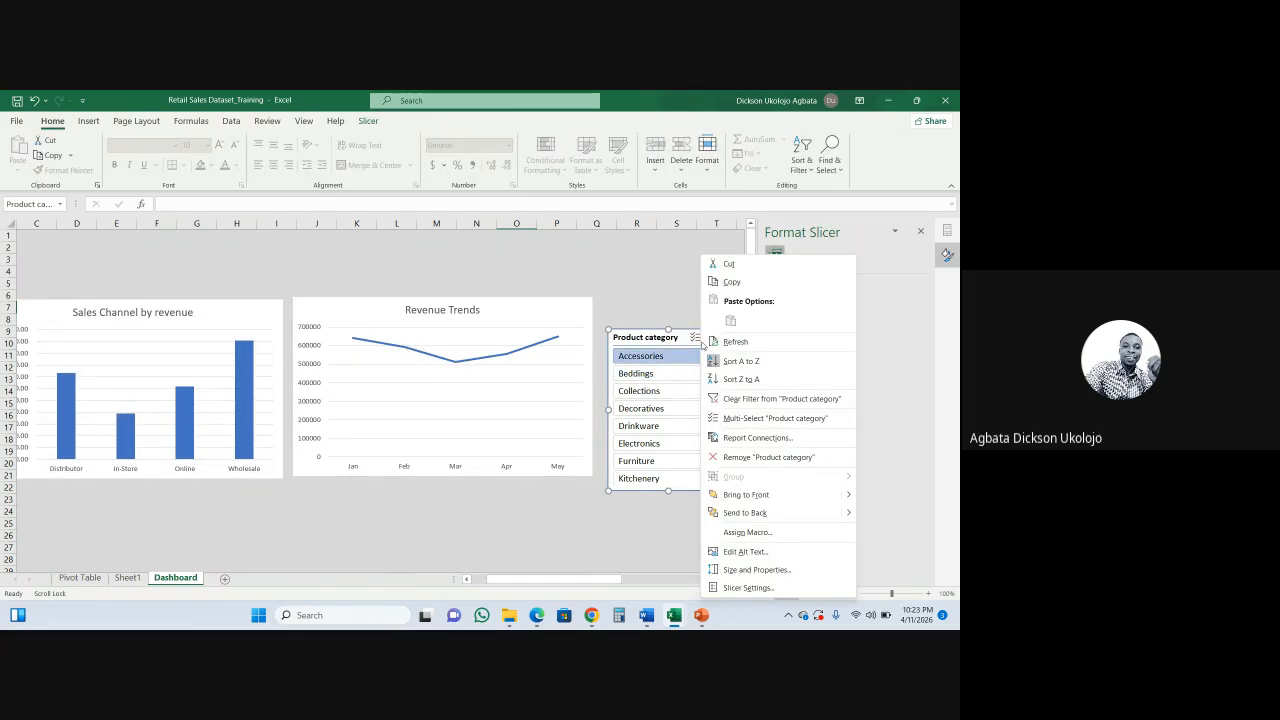
{"action": "key", "text": "Escape"}
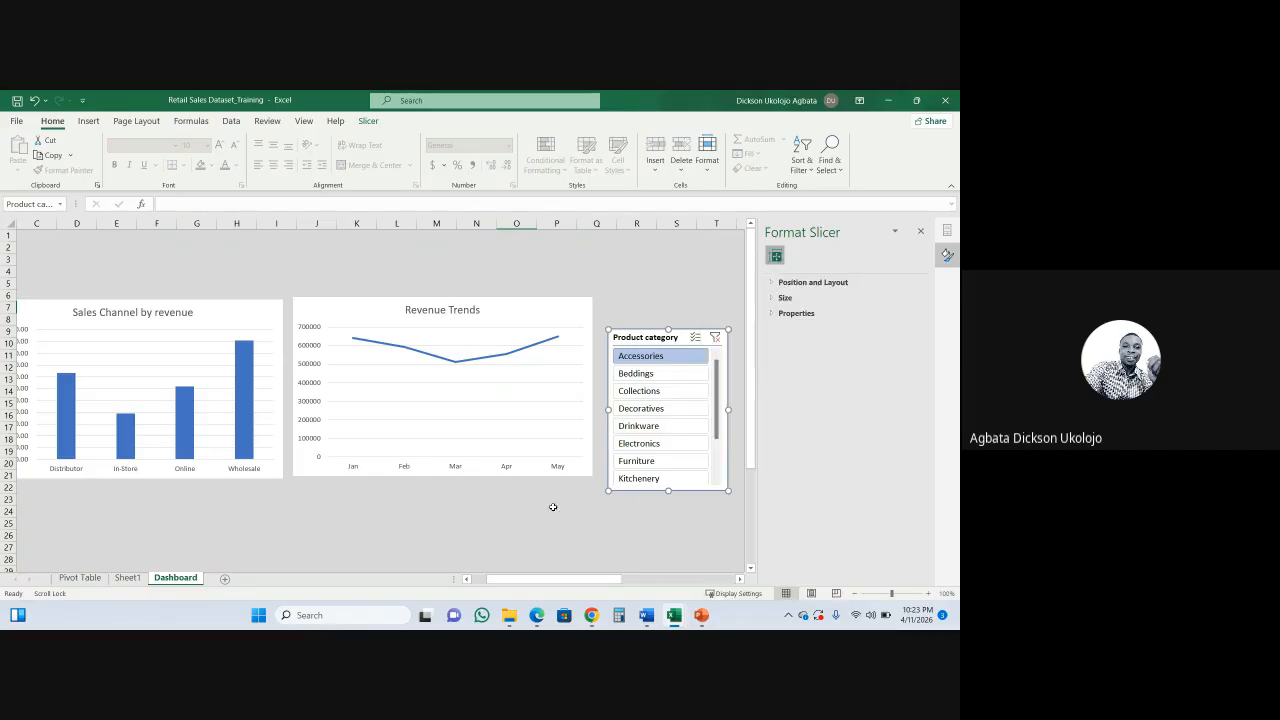
{"action": "left_click", "coordinate": [655, 391]}
{"action": "left_click", "coordinate": [664, 410]}
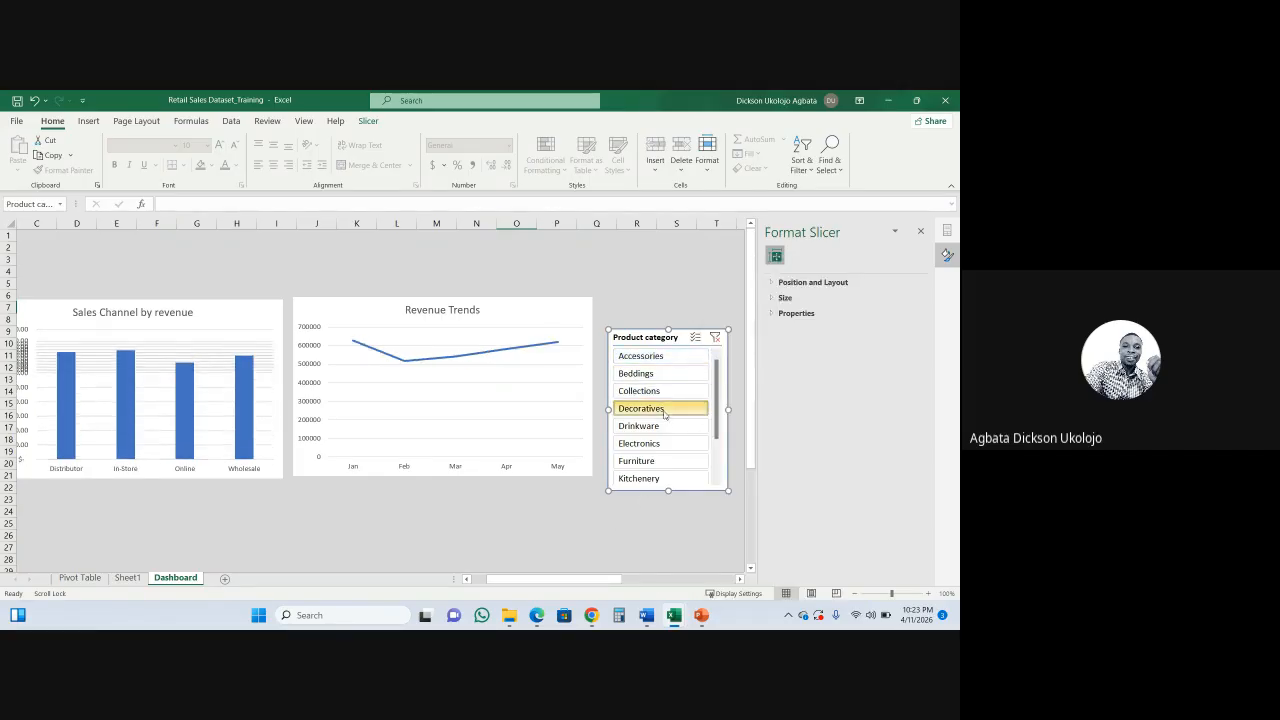
{"action": "left_click", "coordinate": [664, 443]}
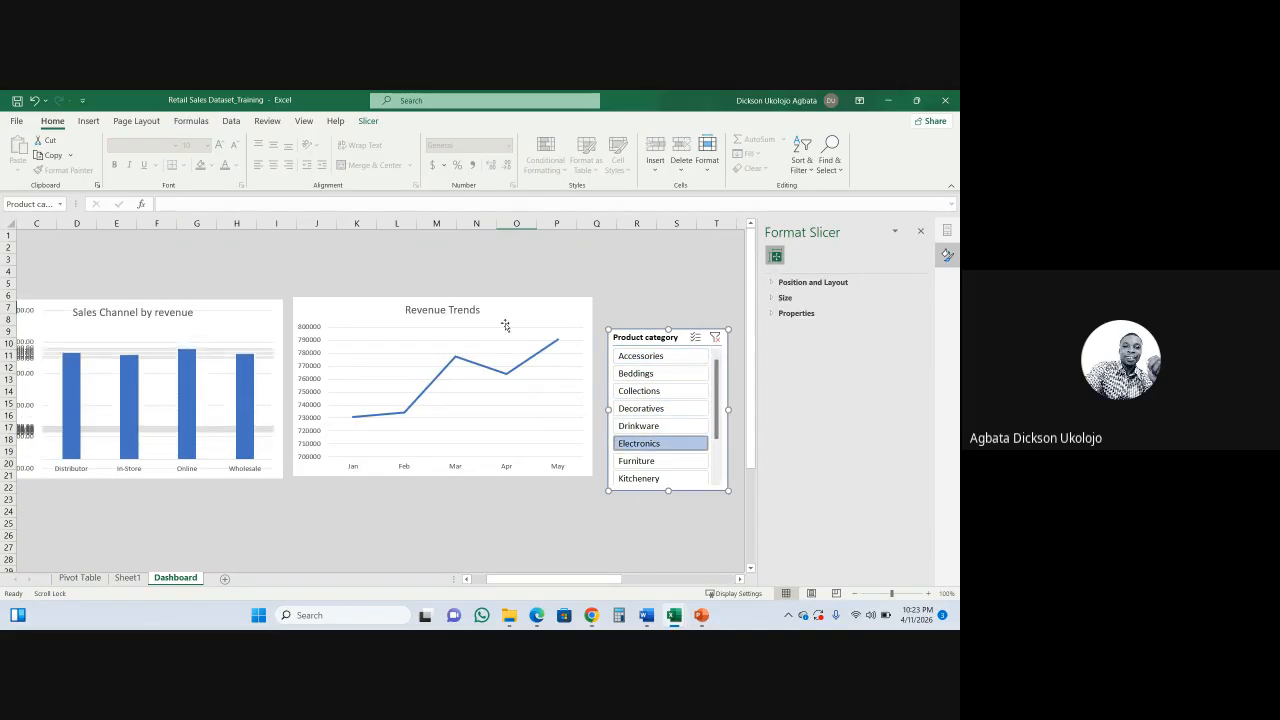
- Disconnect PivotTable4 from the Product category slicer in its report connections
{"action": "right_click", "coordinate": [690, 360]}
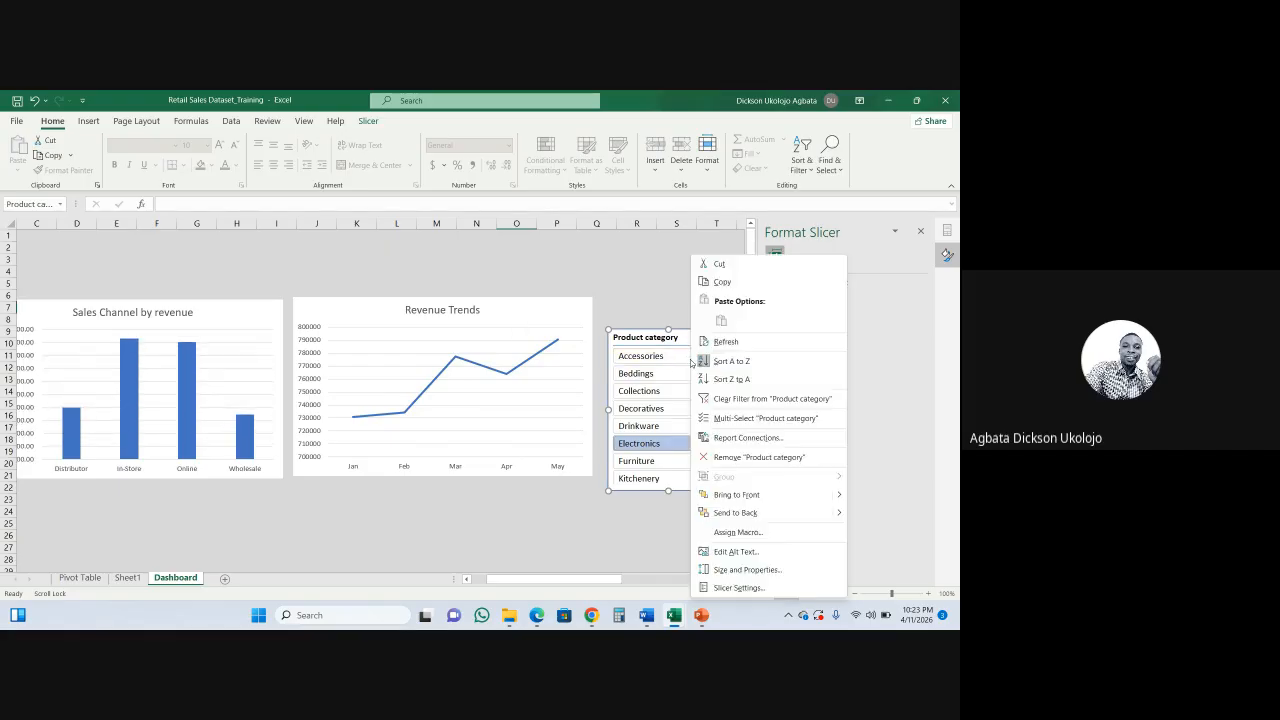
{"action": "left_click", "coordinate": [748, 438]}
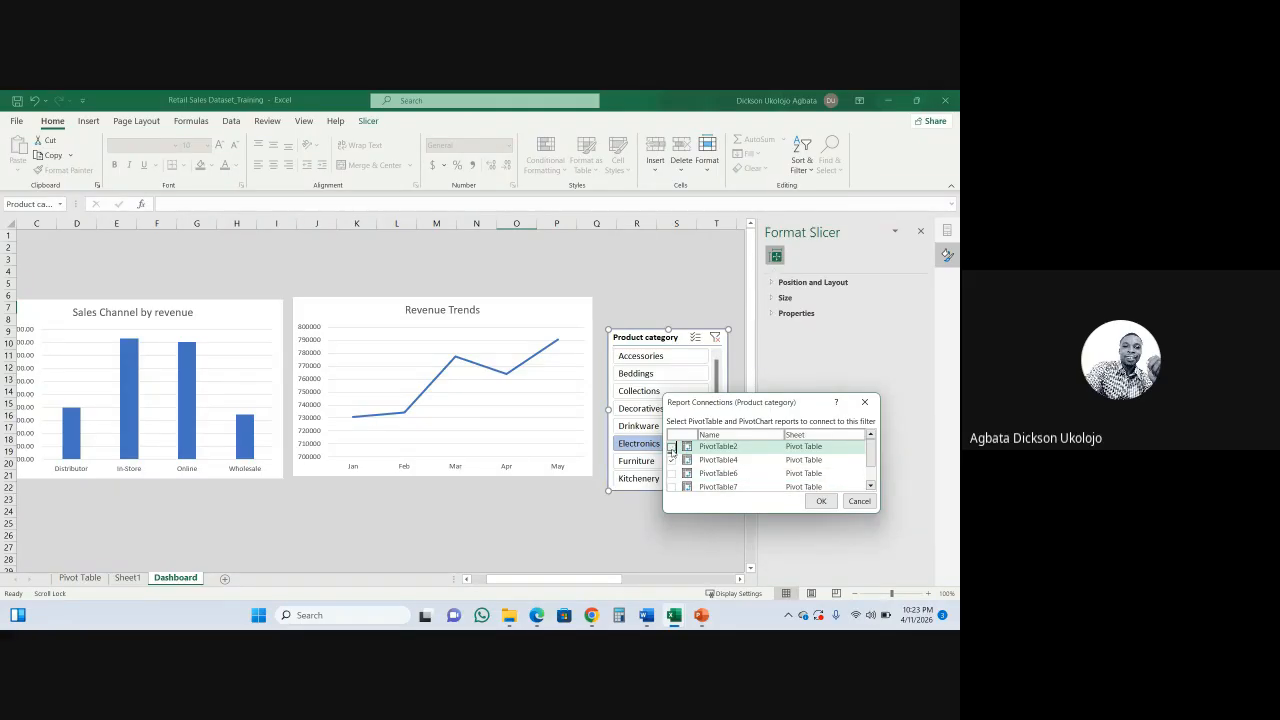
{"action": "left_click", "coordinate": [673, 461]}
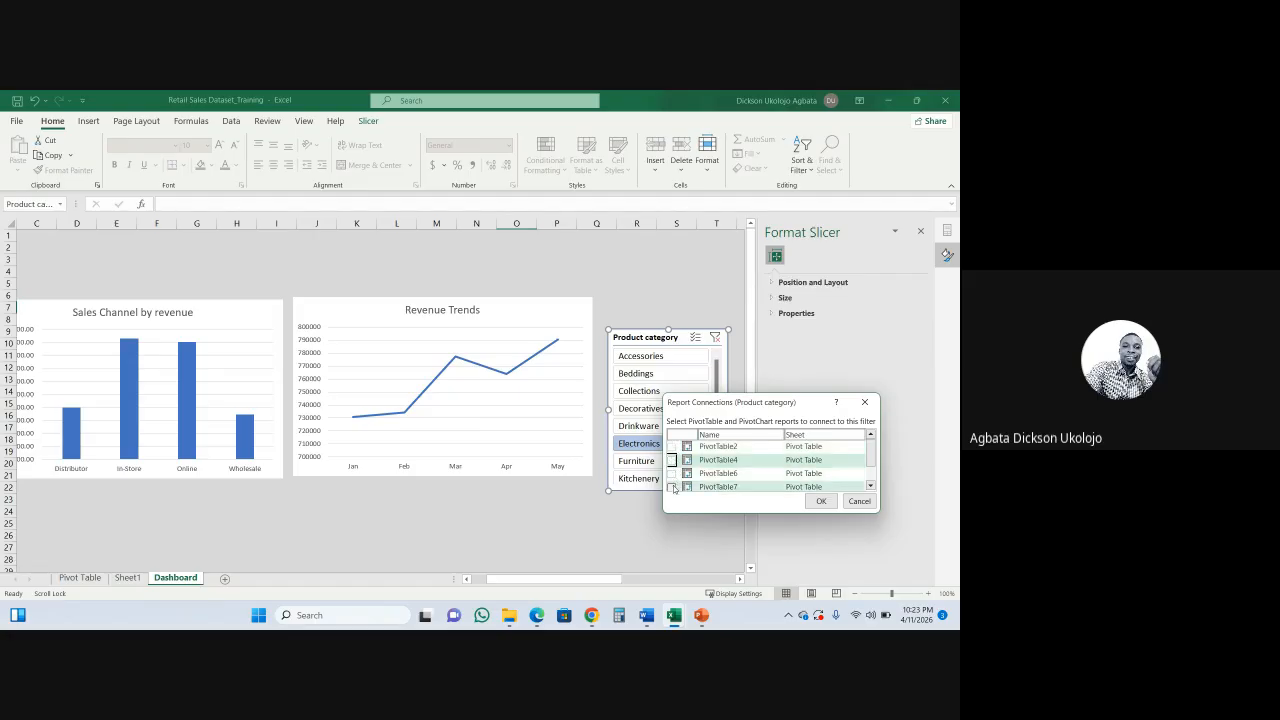
{"action": "left_click_drag", "start_coordinate": [871, 456], "coordinate": [871, 474]}
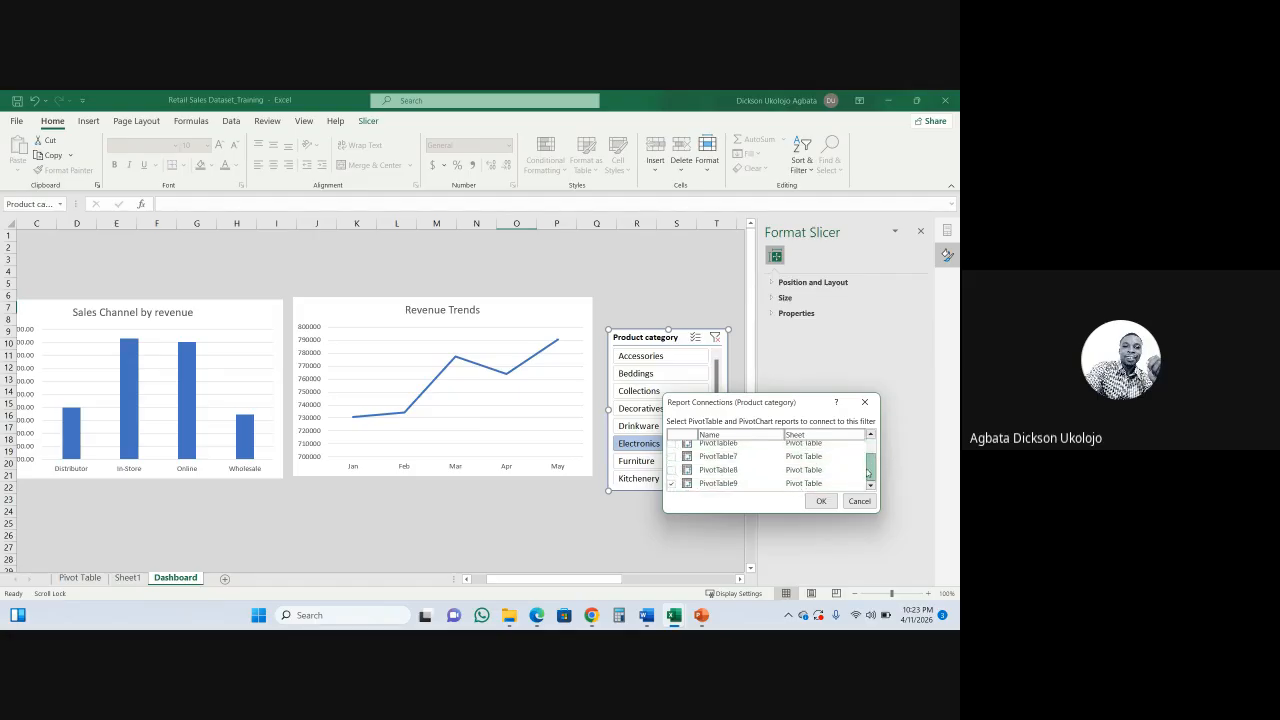
{"action": "left_click", "coordinate": [821, 501]}
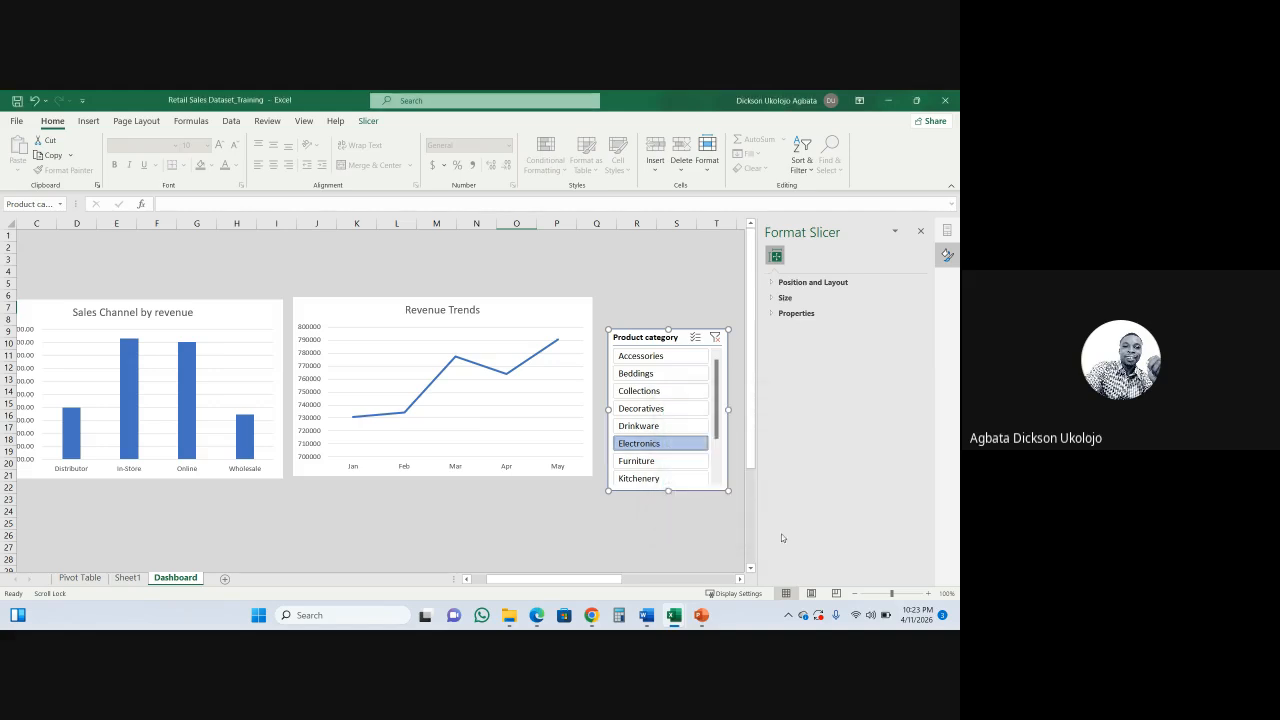
- Filter the Product category slicer to Drinkware and Decoratives in turn, and connect it to PivotTable2, PivotTable4, PivotTable6, PivotTable7 and PivotTable8
{"action": "left_click", "coordinate": [656, 430]}
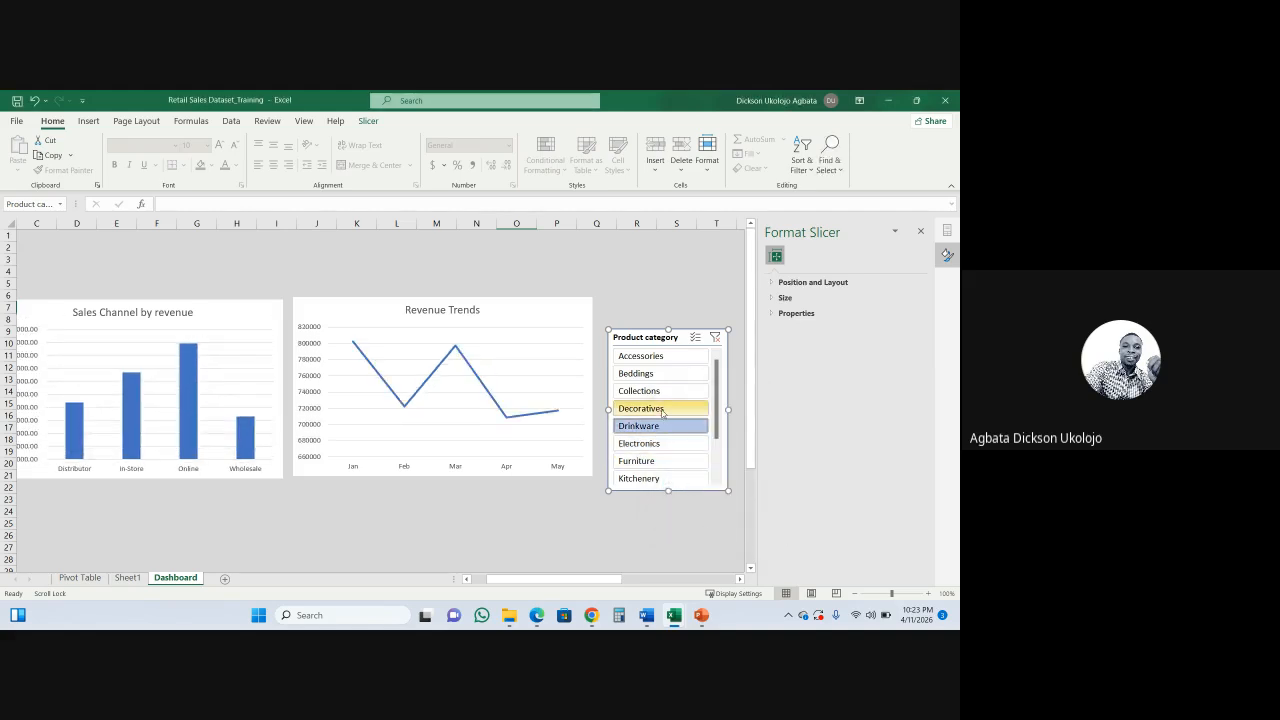
{"action": "left_click", "coordinate": [661, 410]}
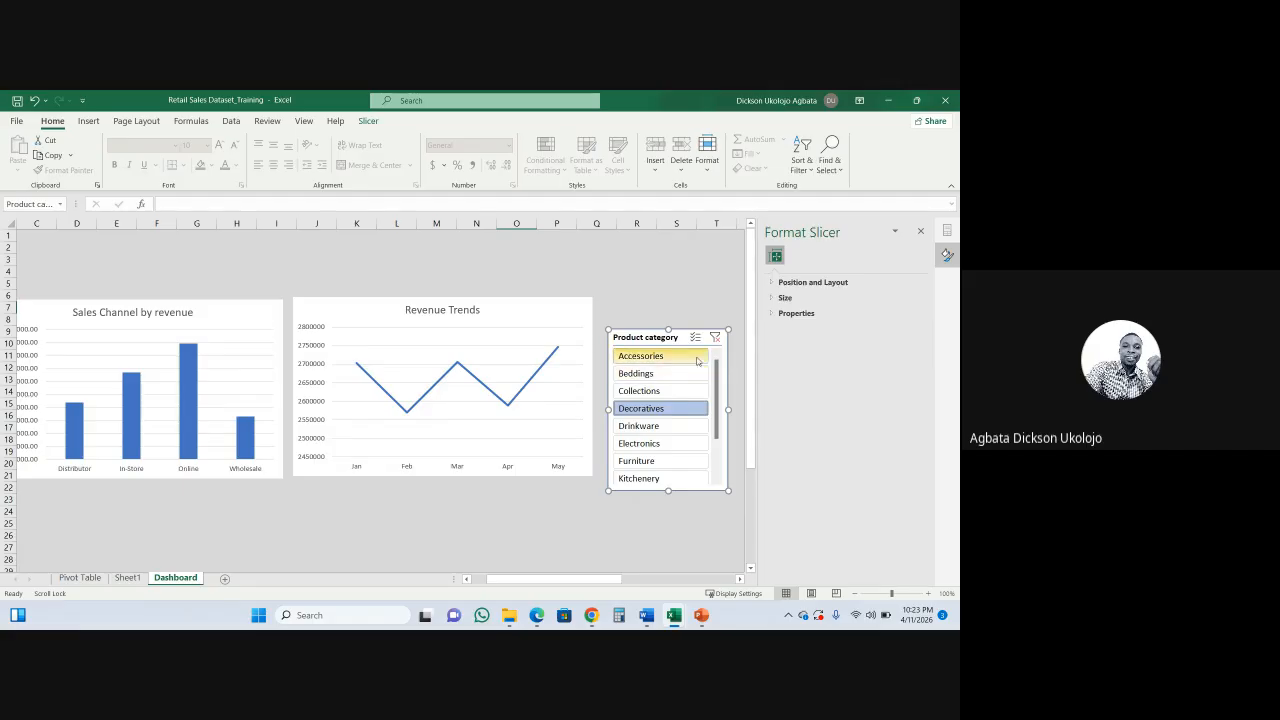
{"action": "right_click", "coordinate": [698, 358]}
{"action": "left_click", "coordinate": [752, 437]}
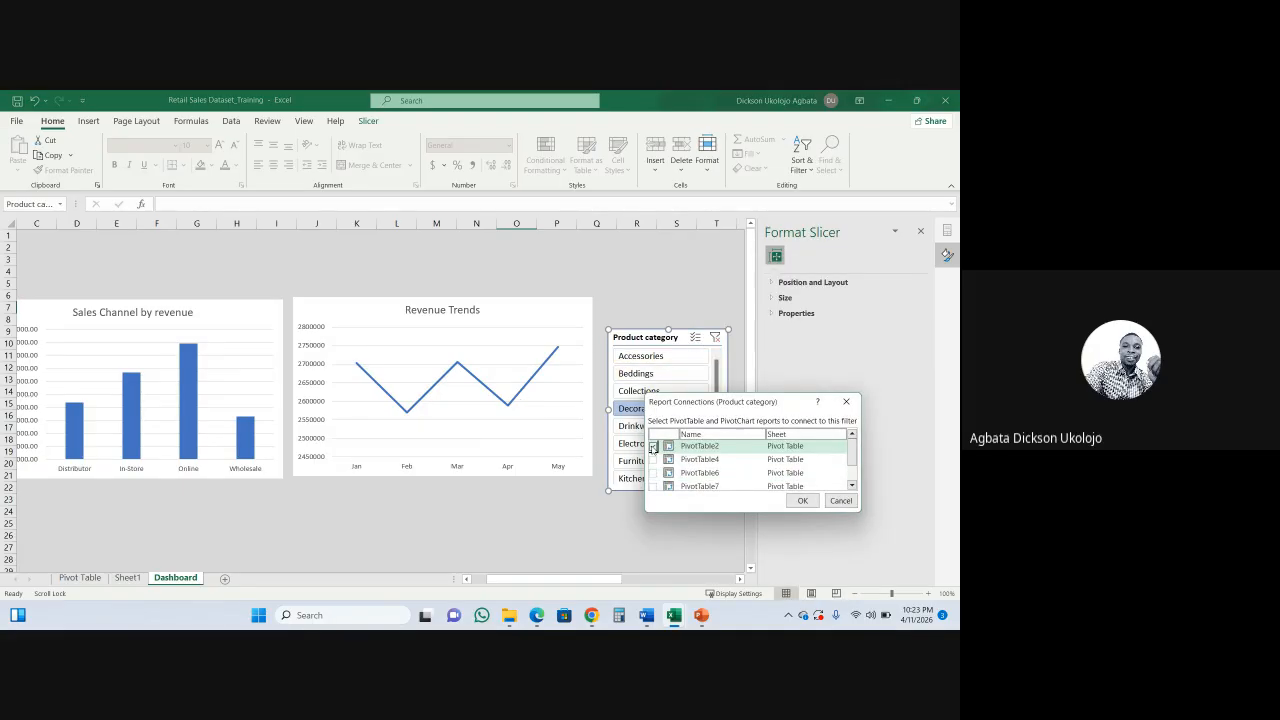
{"action": "left_click", "coordinate": [653, 446]}
{"action": "left_click", "coordinate": [653, 459]}
{"action": "left_click", "coordinate": [653, 472]}
{"action": "left_click", "coordinate": [653, 486]}
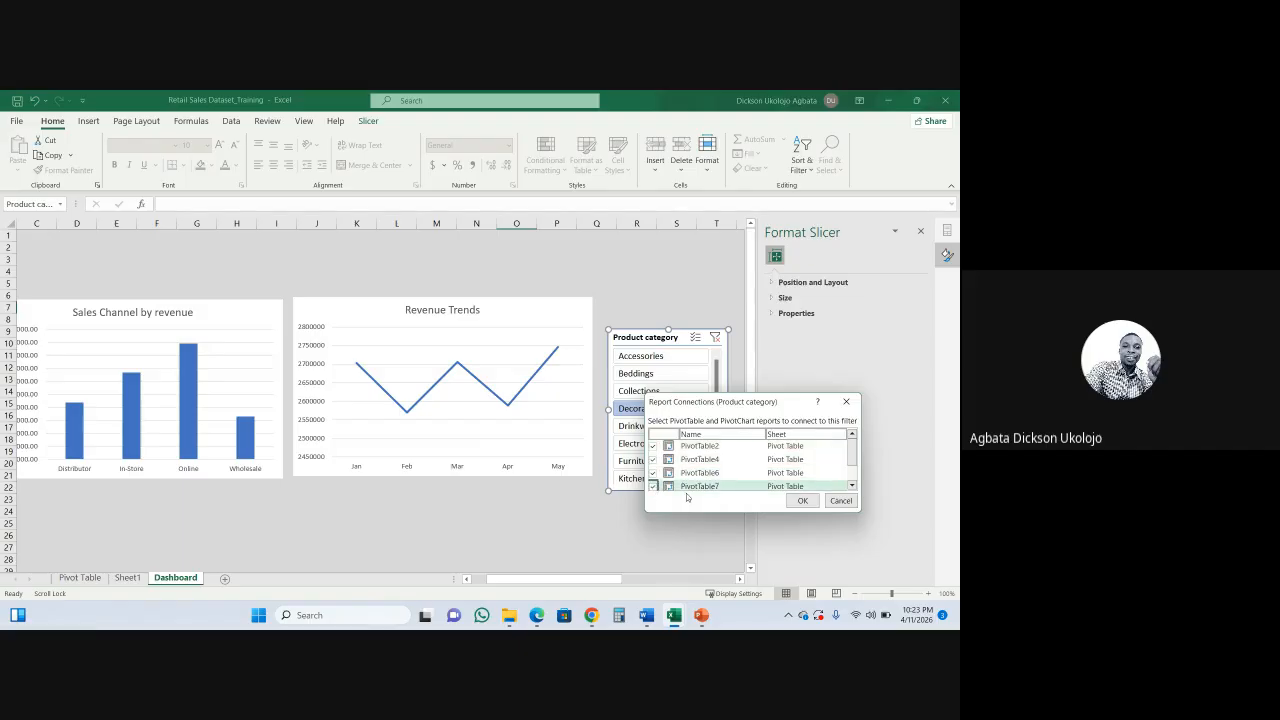
{"action": "left_click", "coordinate": [851, 487]}
{"action": "left_click", "coordinate": [851, 487]}
{"action": "left_click", "coordinate": [851, 487]}
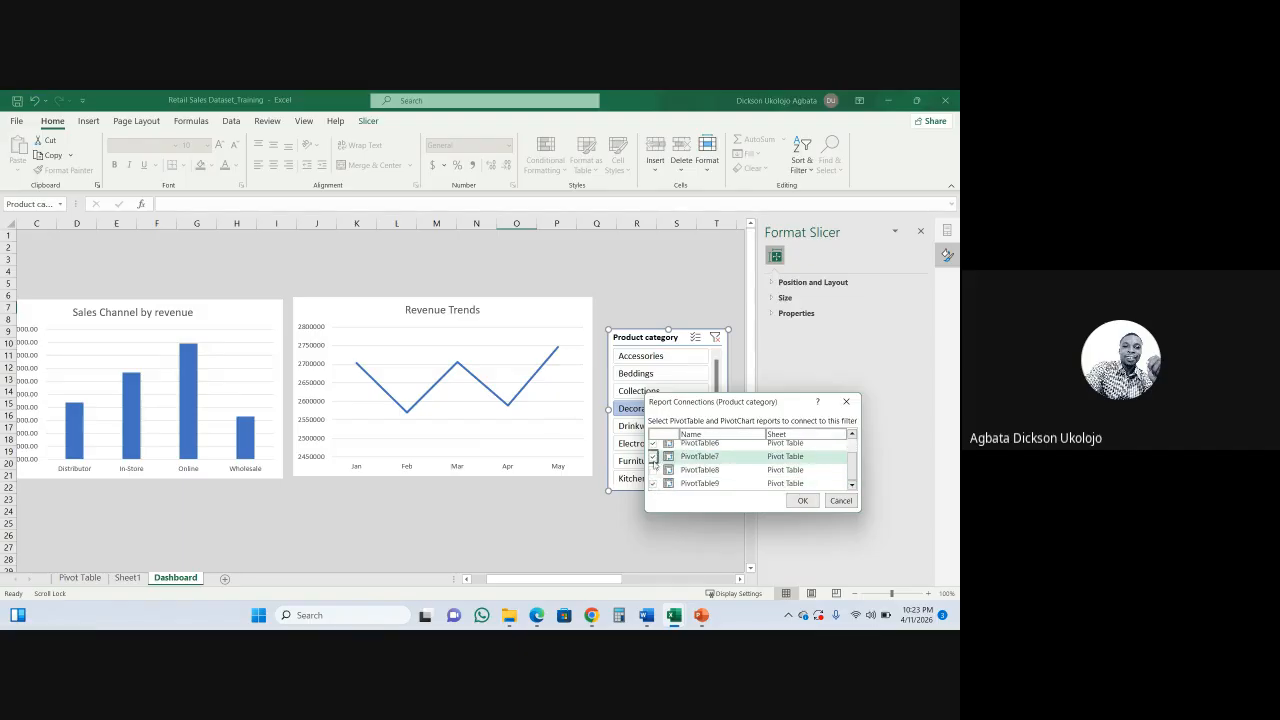
{"action": "left_click", "coordinate": [653, 470]}
{"action": "left_click", "coordinate": [802, 501]}
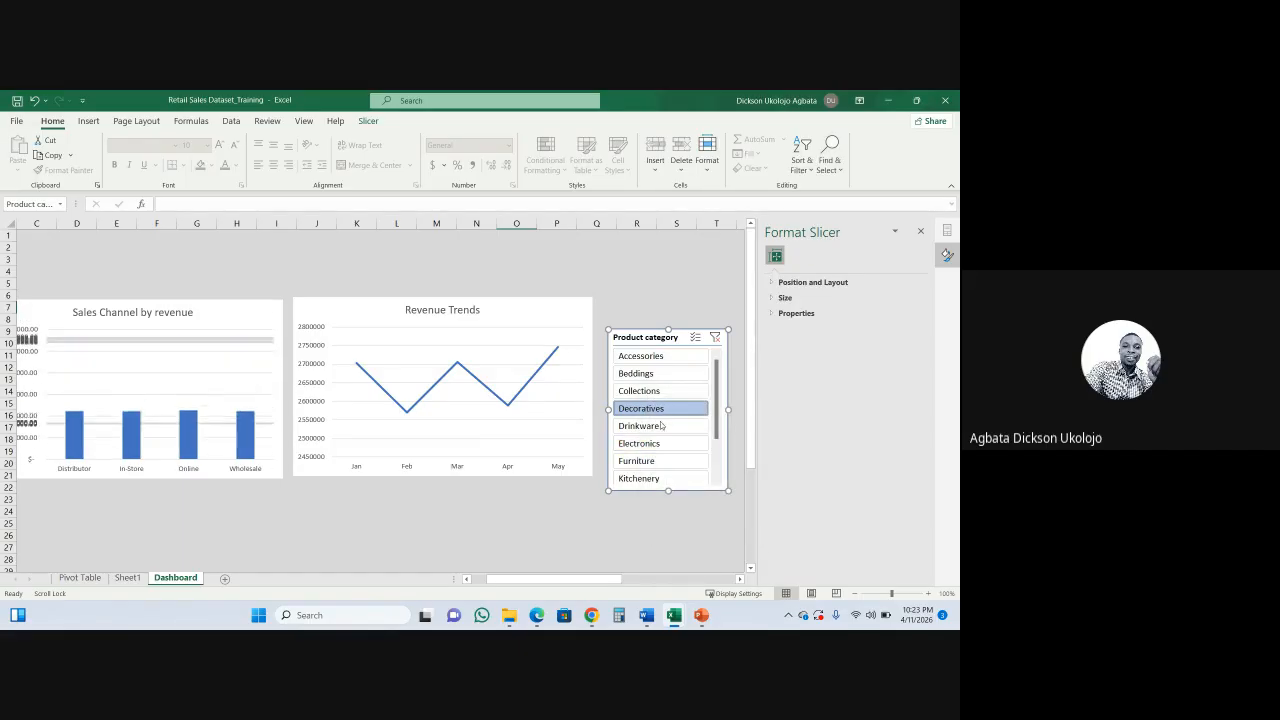
- Filter the Product category slicer to Collections, Beddings and Accessories in turn to check that both charts respond
{"action": "left_click", "coordinate": [655, 392]}
{"action": "left_click", "coordinate": [655, 373]}
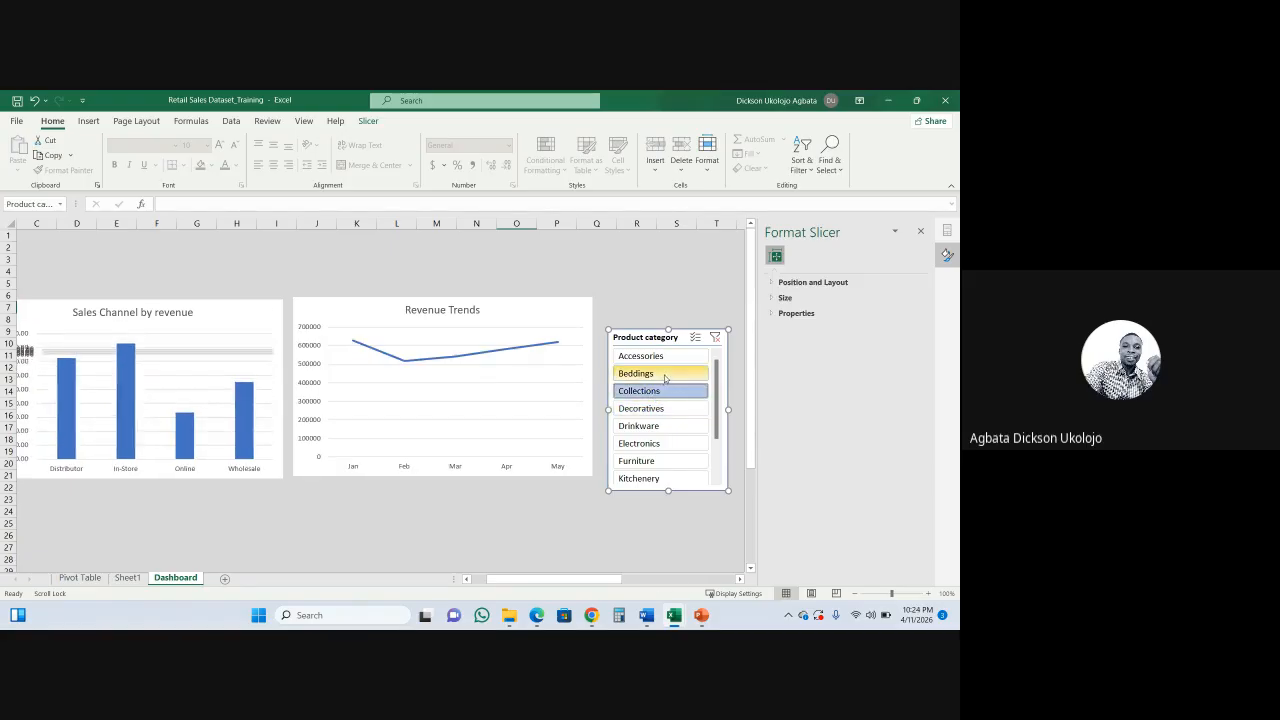
{"action": "left_click", "coordinate": [655, 356]}
{"action": "left_click", "coordinate": [620, 297]}
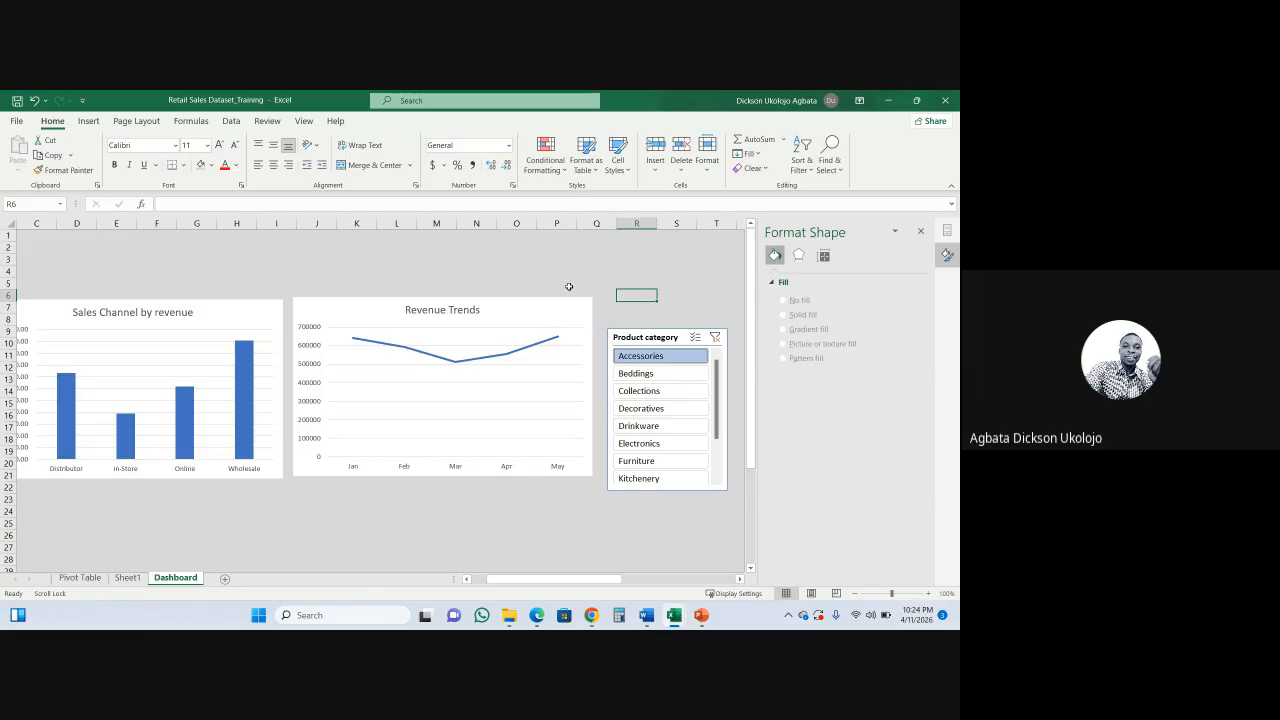
- Move the Product category slicer up level with the top of the Revenue Trends chart and clear its filter
{"action": "left_click", "coordinate": [672, 332]}
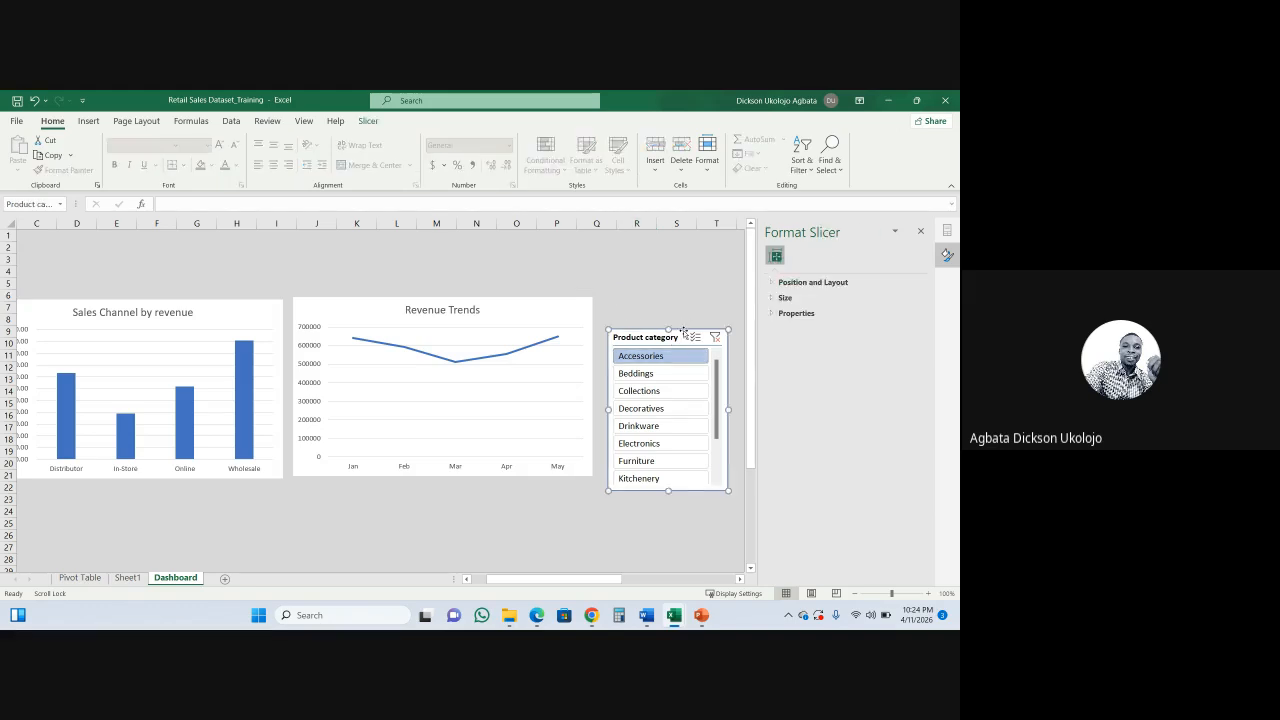
{"action": "left_click_drag", "start_coordinate": [684, 332], "coordinate": [678, 300]}
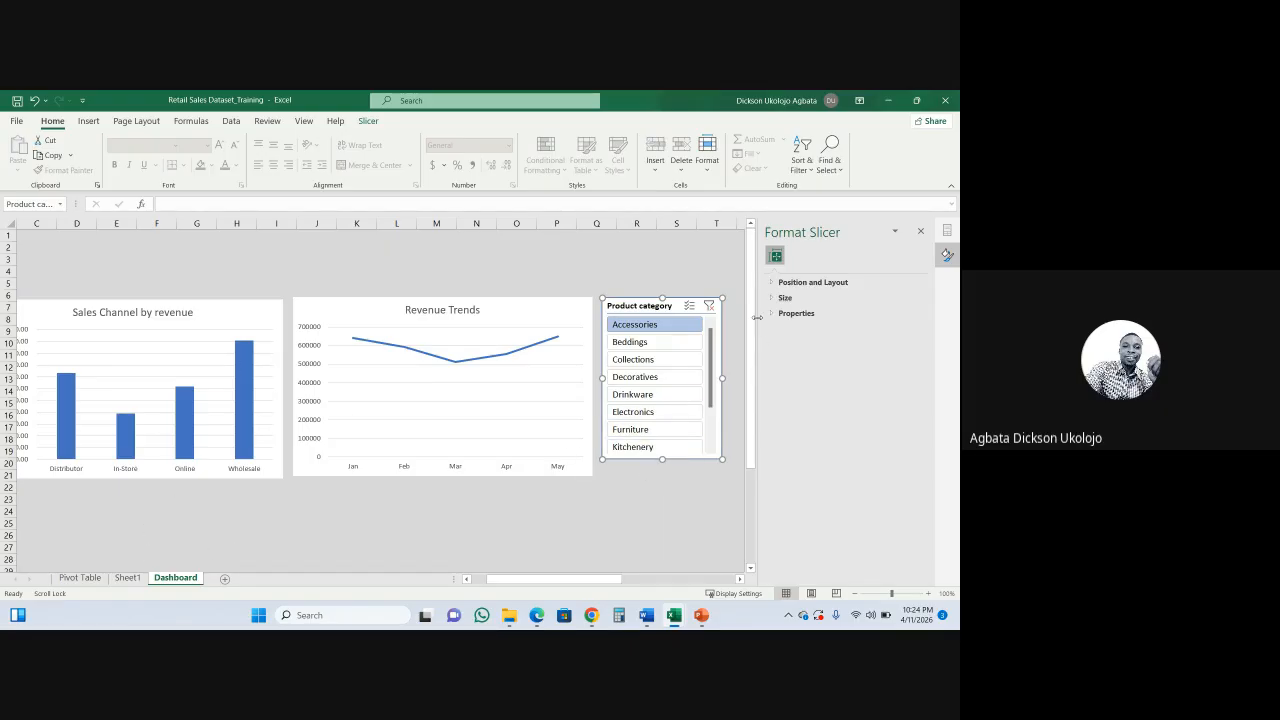
{"action": "left_click", "coordinate": [709, 305]}
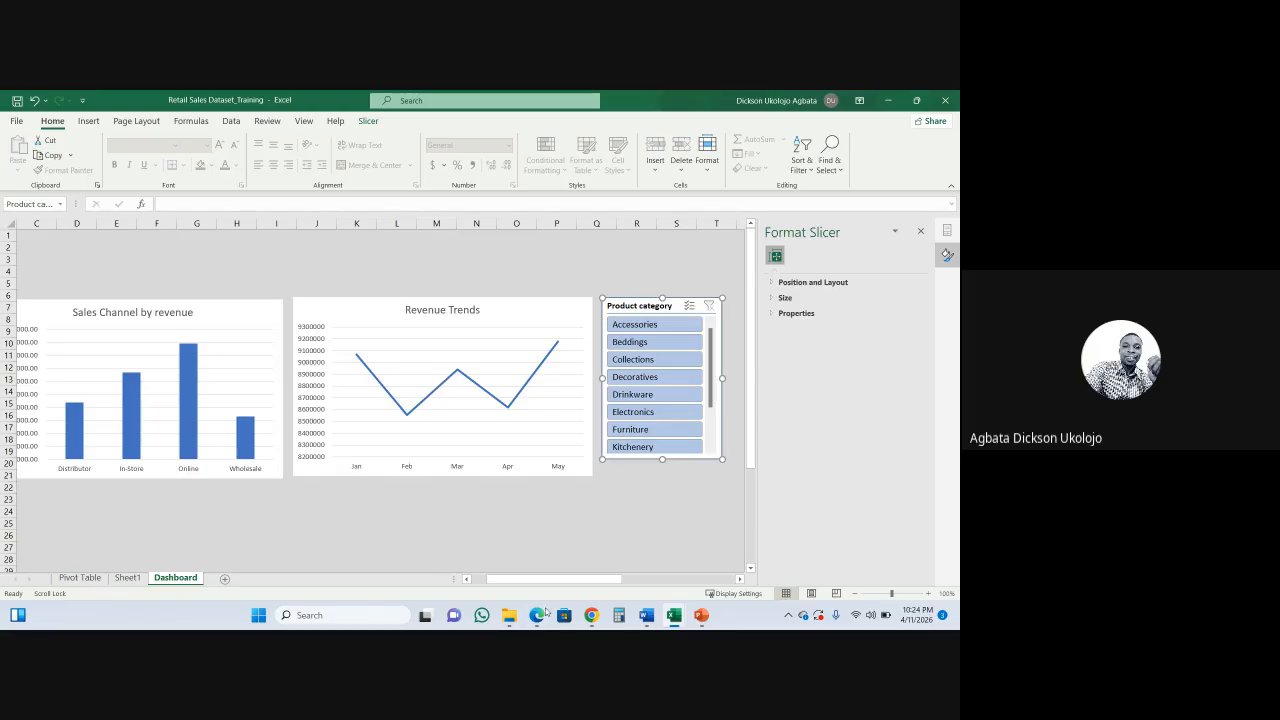
{"action": "left_click_drag", "start_coordinate": [555, 579], "coordinate": [540, 579]}
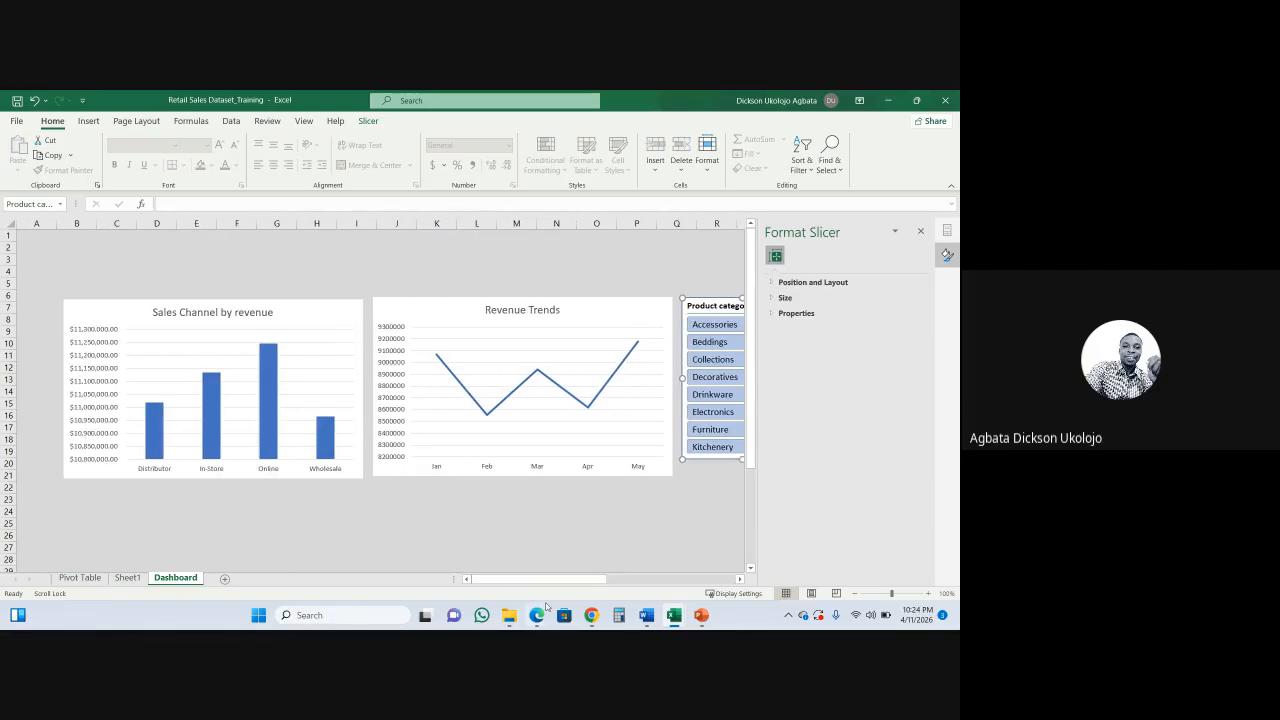
- Switch to the Google Meet call in the browser, toggle the microphone and stop the call recording
{"action": "mouse_move", "coordinate": [538, 617]}
{"action": "left_click", "coordinate": [468, 550]}
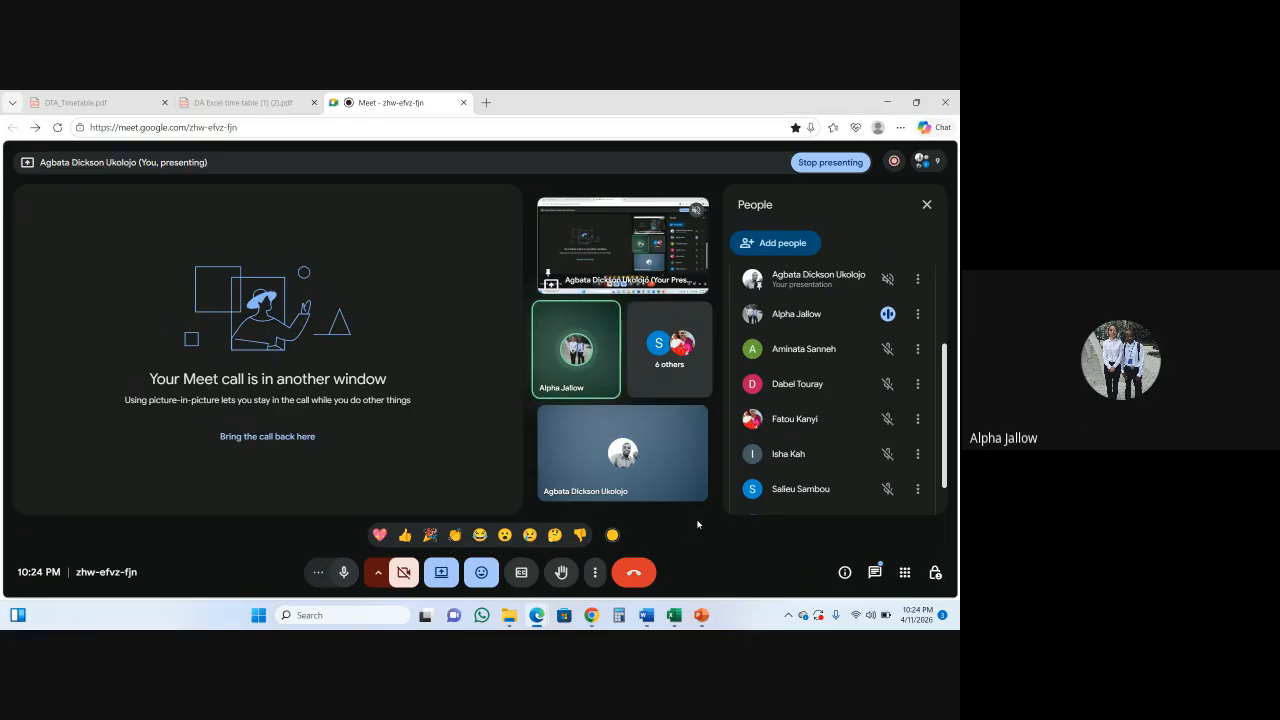
{"action": "left_click", "coordinate": [344, 574]}
{"action": "left_click", "coordinate": [345, 582]}
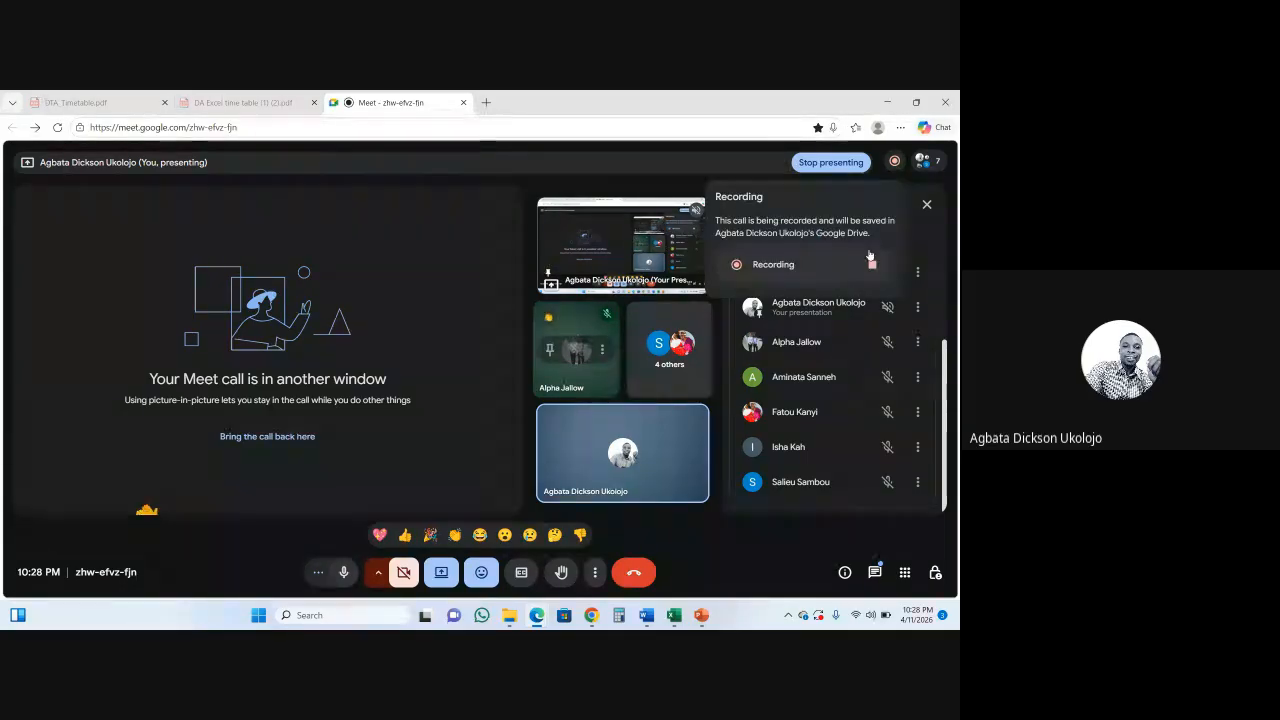
{"action": "left_click", "coordinate": [871, 267]}
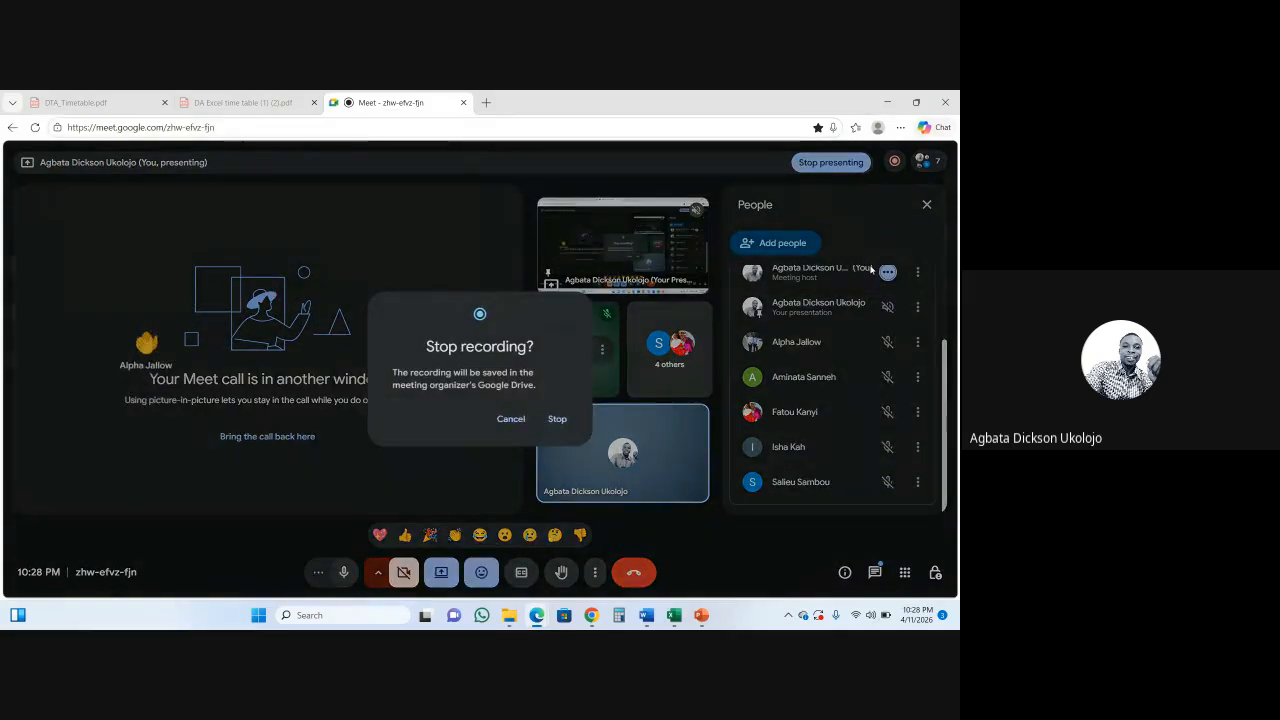